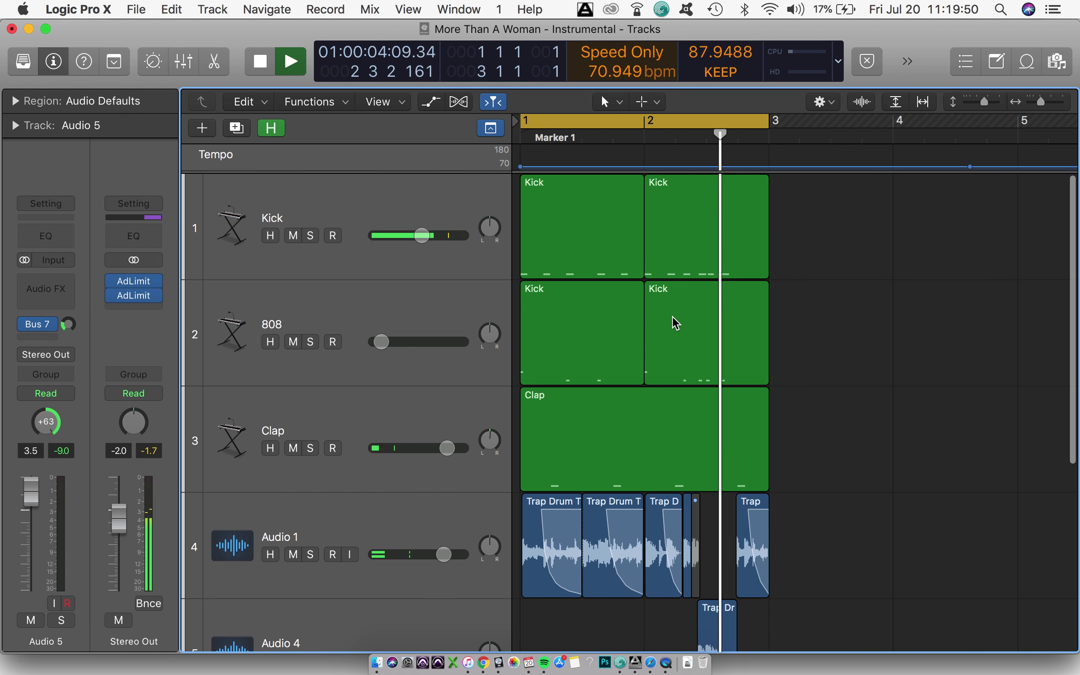
Zoom in and drag the project end marker back to just past bar 3
{"action": "key", "text": "z"}
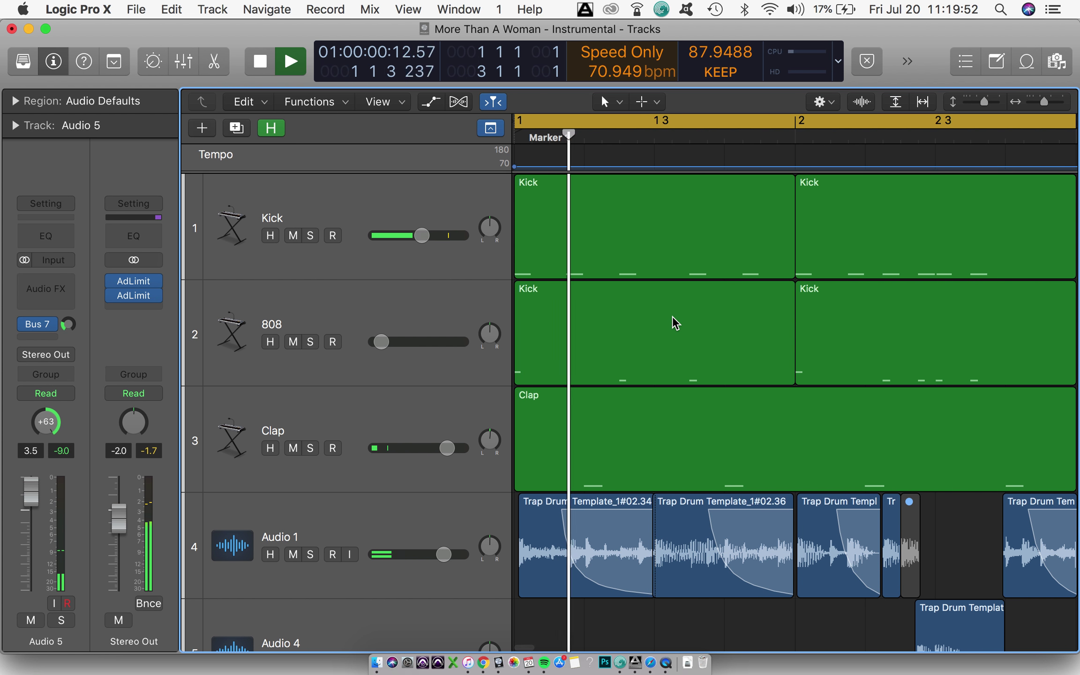
{"action": "scroll", "coordinate": [672, 317], "scroll_direction": "right", "scroll_amount": 5}
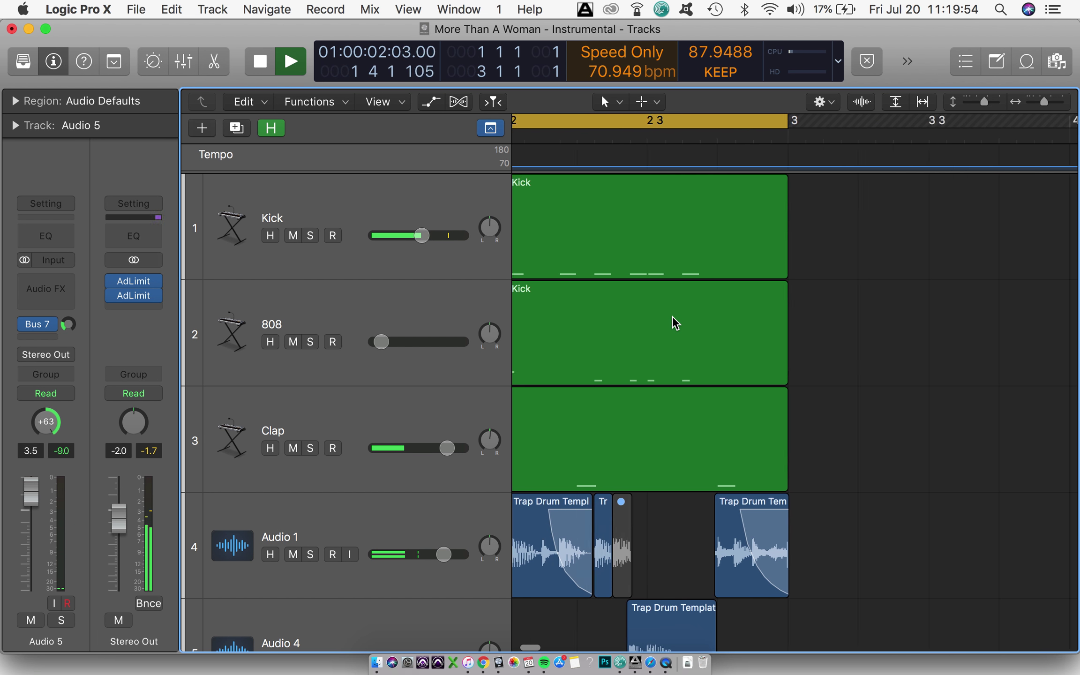
{"action": "scroll", "coordinate": [672, 317], "scroll_direction": "left", "scroll_amount": 8}
{"action": "scroll", "coordinate": [672, 318], "scroll_direction": "down", "scroll_amount": 5}
{"action": "scroll", "coordinate": [673, 318], "scroll_direction": "down", "scroll_amount": 10}
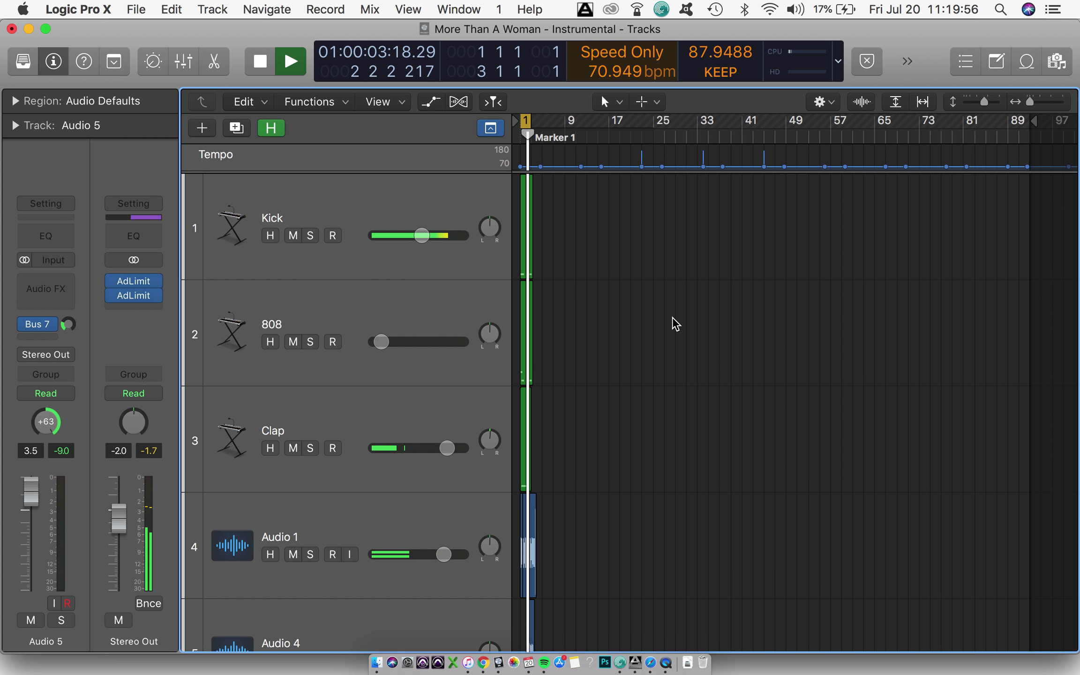
{"action": "left_click_drag", "start_coordinate": [1032, 126], "coordinate": [553, 136]}
{"action": "scroll", "coordinate": [598, 240], "scroll_direction": "up", "scroll_amount": 10}
{"action": "scroll", "coordinate": [598, 240], "scroll_direction": "down", "scroll_amount": 4}
{"action": "scroll", "coordinate": [598, 241], "scroll_direction": "down", "scroll_amount": 10}
{"action": "scroll", "coordinate": [602, 247], "scroll_direction": "up", "scroll_amount": 5}
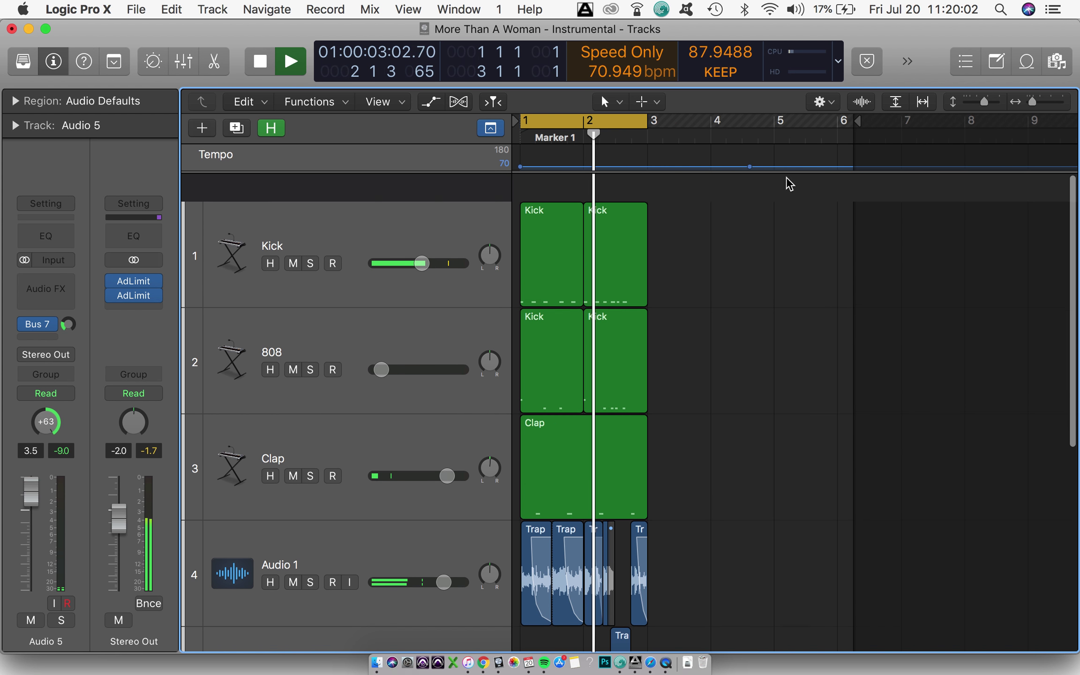
{"action": "mouse_move", "coordinate": [849, 123]}
{"action": "left_mouse_down"}
{"action": "mouse_move", "coordinate": [750, 121]}
{"action": "mouse_move", "coordinate": [666, 136]}
{"action": "left_mouse_up"}
{"action": "scroll", "coordinate": [605, 445], "scroll_direction": "down", "scroll_amount": 5}
{"action": "scroll", "coordinate": [621, 279], "scroll_direction": "up", "scroll_amount": 5}
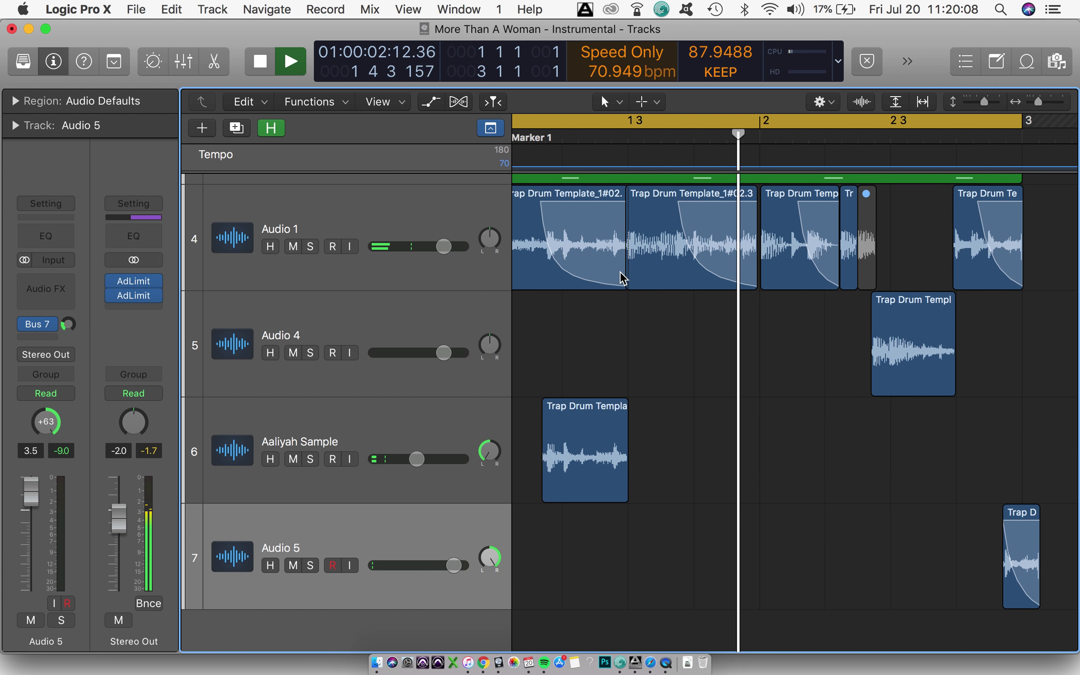
{"action": "scroll", "coordinate": [621, 278], "scroll_direction": "down", "scroll_amount": 3}
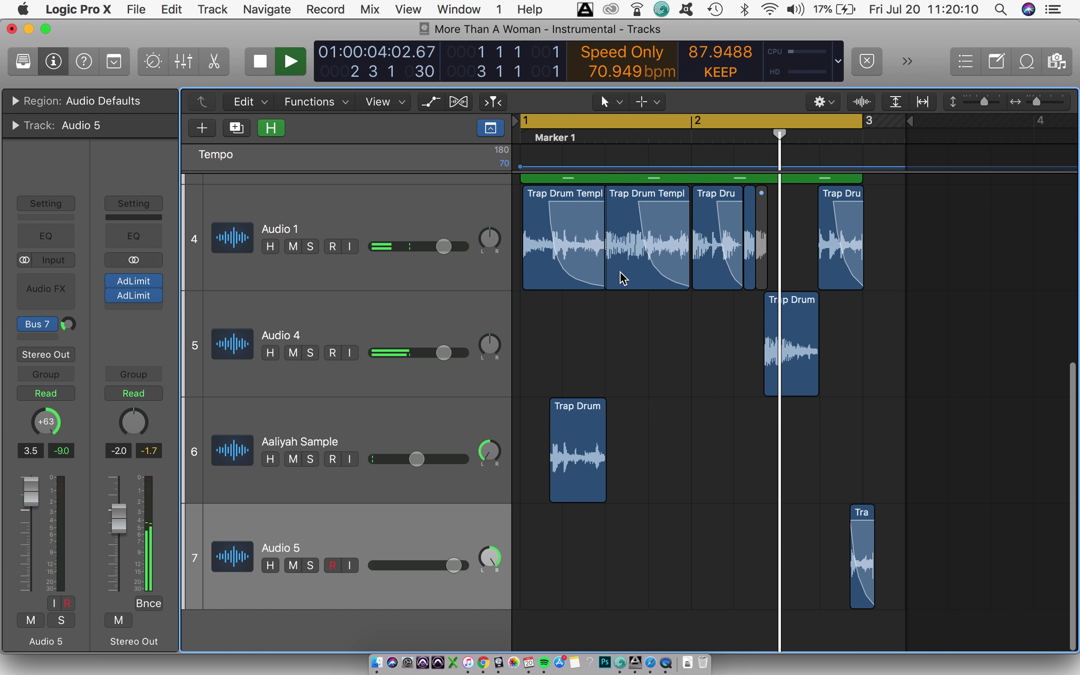
{"action": "scroll", "coordinate": [622, 279], "scroll_direction": "up", "scroll_amount": 5}
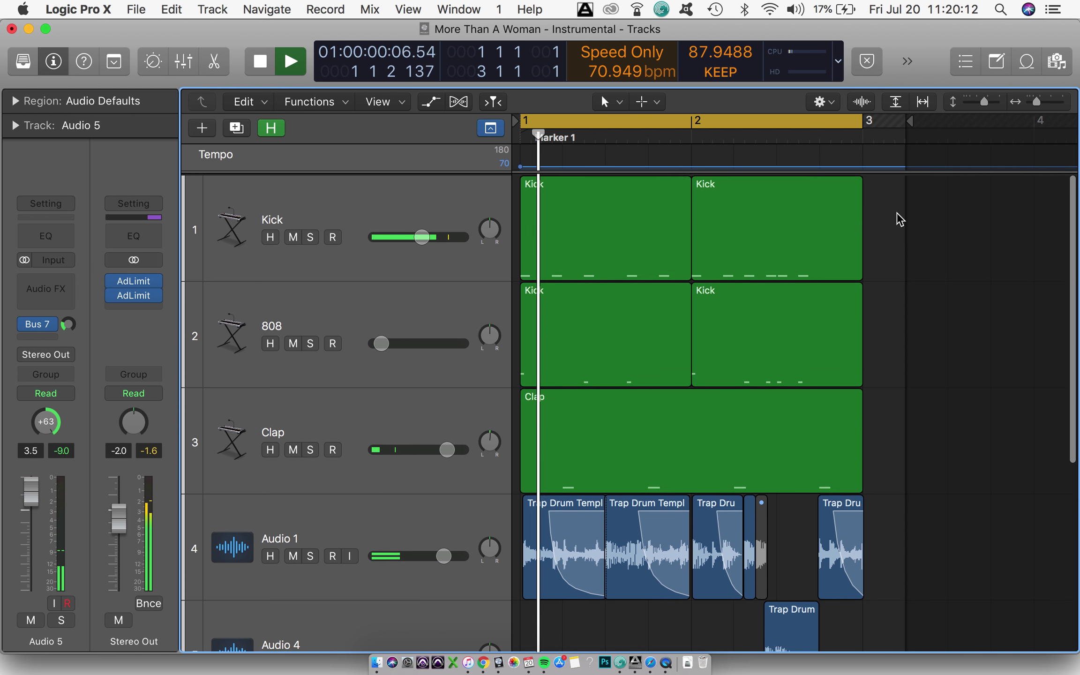
Join the two regions on the Kick track, then the two on the 808 track
{"action": "left_click_drag", "start_coordinate": [904, 217], "coordinate": [584, 212]}
{"action": "key", "text": "super+j"}
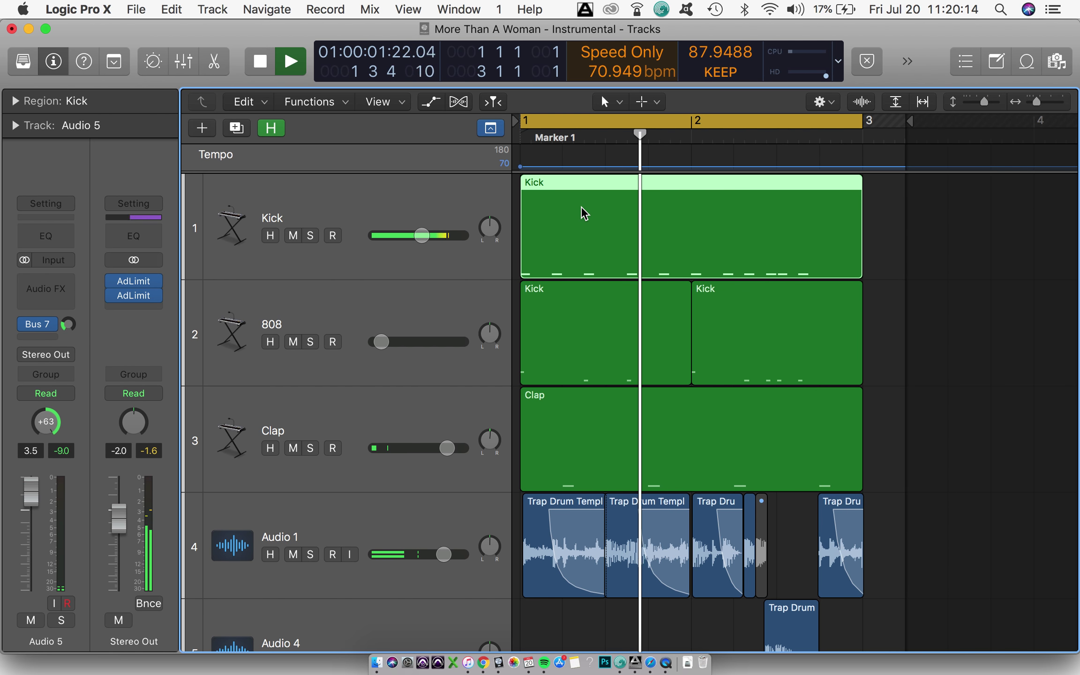
{"action": "left_click_drag", "start_coordinate": [868, 320], "coordinate": [659, 331]}
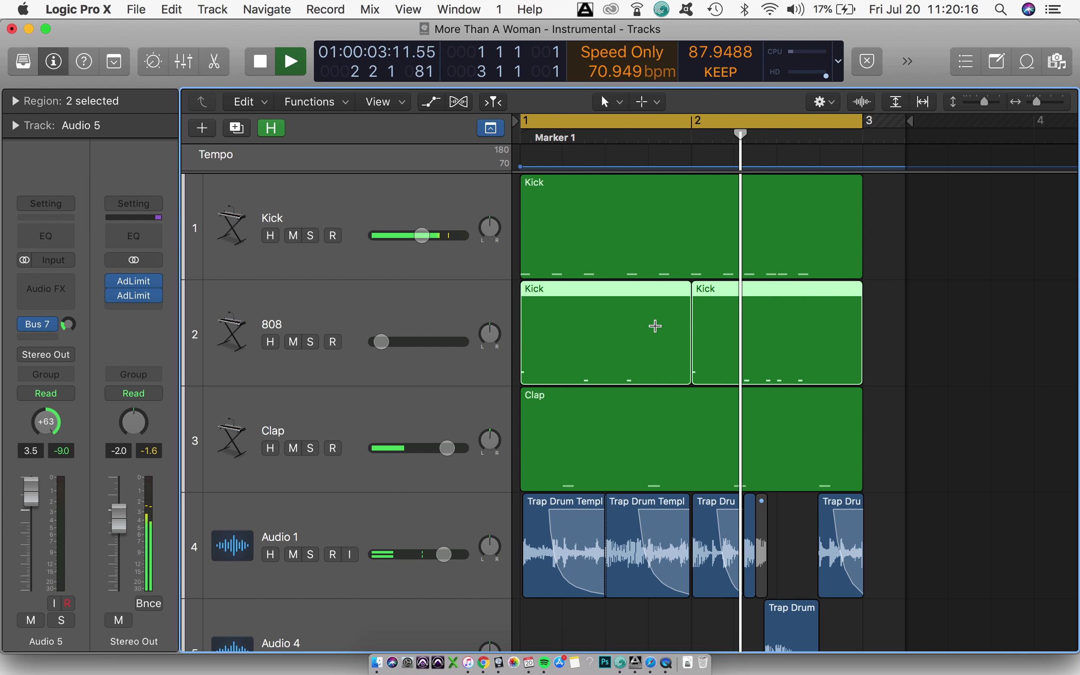
{"action": "key", "text": "super+j"}
{"action": "scroll", "coordinate": [865, 456], "scroll_direction": "down", "scroll_amount": 8}
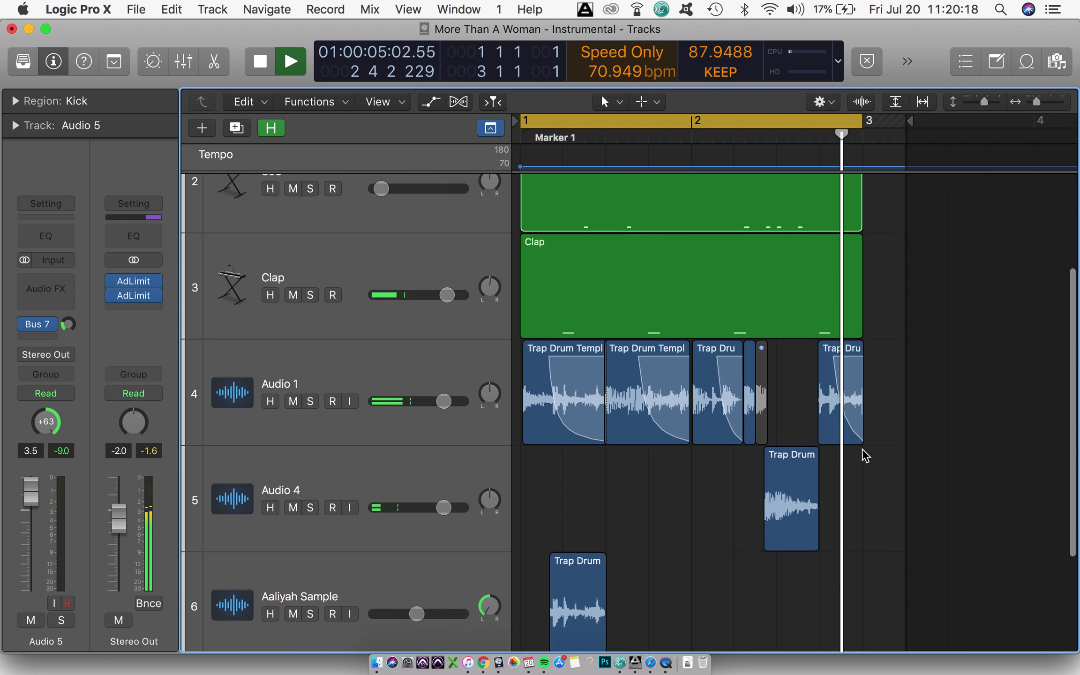
Select the Audio 1 to Audio 5 tracks and use Pack Folder to fold their regions together
{"action": "left_click", "coordinate": [333, 260]}
{"action": "left_click", "coordinate": [352, 580], "text": "shift"}
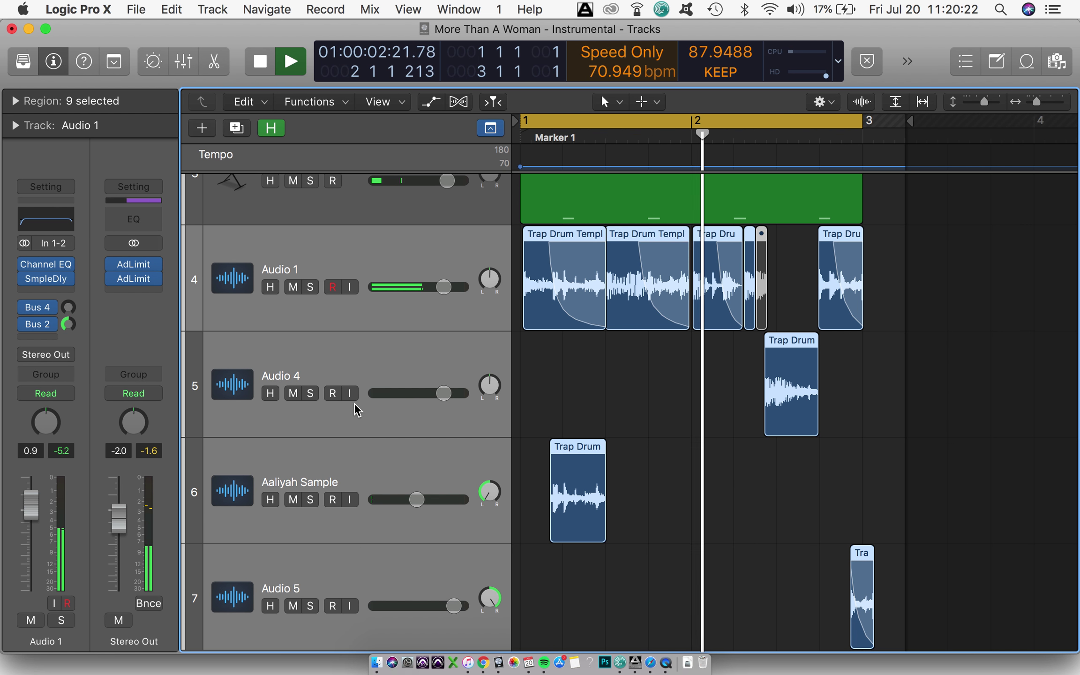
{"action": "left_click", "coordinate": [340, 102]}
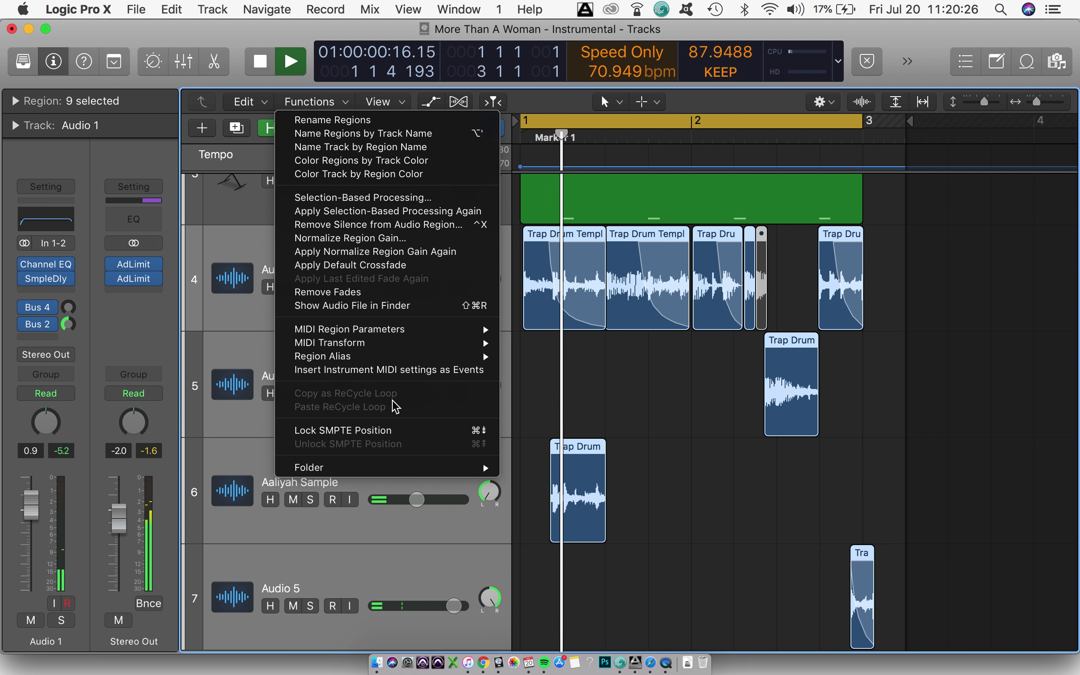
{"action": "mouse_move", "coordinate": [391, 469]}
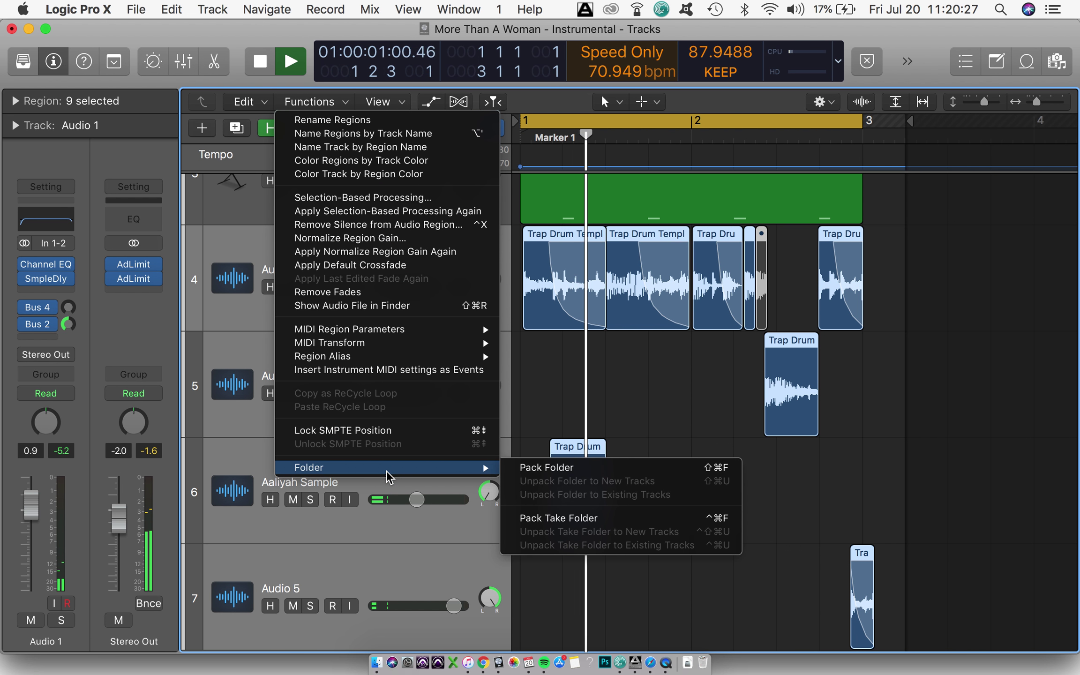
{"action": "left_click", "coordinate": [592, 469]}
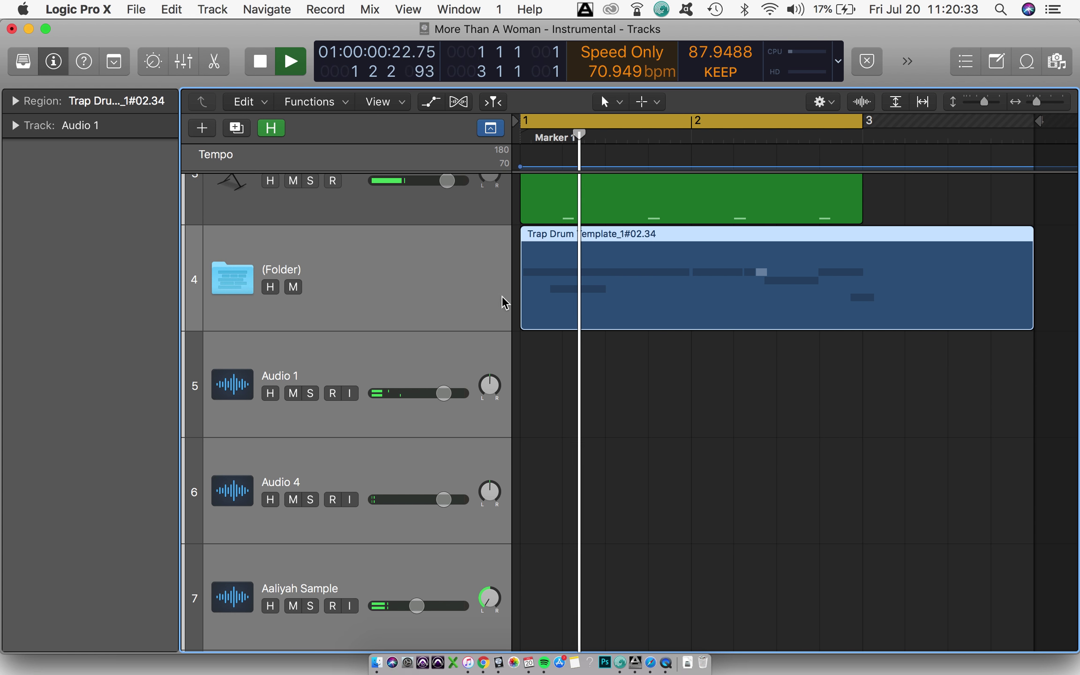
{"action": "scroll", "coordinate": [678, 389], "scroll_direction": "down", "scroll_amount": 5}
{"action": "scroll", "coordinate": [678, 388], "scroll_direction": "up", "scroll_amount": 3}
{"action": "scroll", "coordinate": [681, 388], "scroll_direction": "up", "scroll_amount": 2}
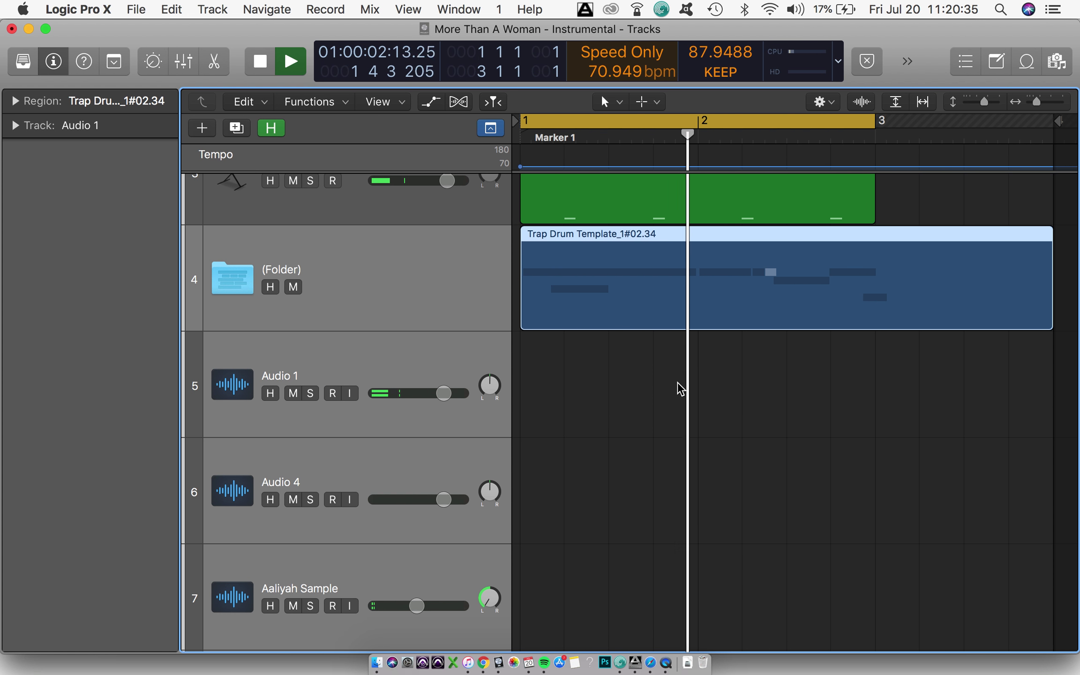
Split the folder region at bar 3 and delete the part after it
{"action": "left_click", "coordinate": [875, 239]}
{"action": "left_click", "coordinate": [916, 251]}
{"action": "key", "text": "Delete"}
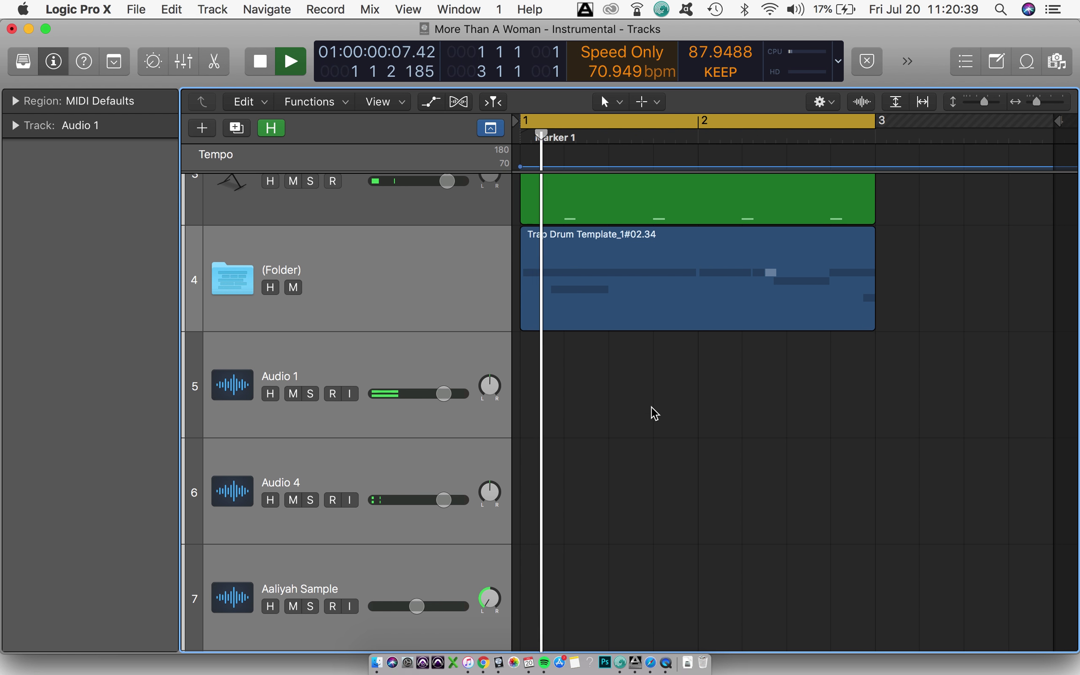
{"action": "scroll", "coordinate": [651, 413], "scroll_direction": "down", "scroll_amount": 4}
{"action": "scroll", "coordinate": [651, 413], "scroll_direction": "up", "scroll_amount": 8}
{"action": "scroll", "coordinate": [655, 414], "scroll_direction": "down", "scroll_amount": 1}
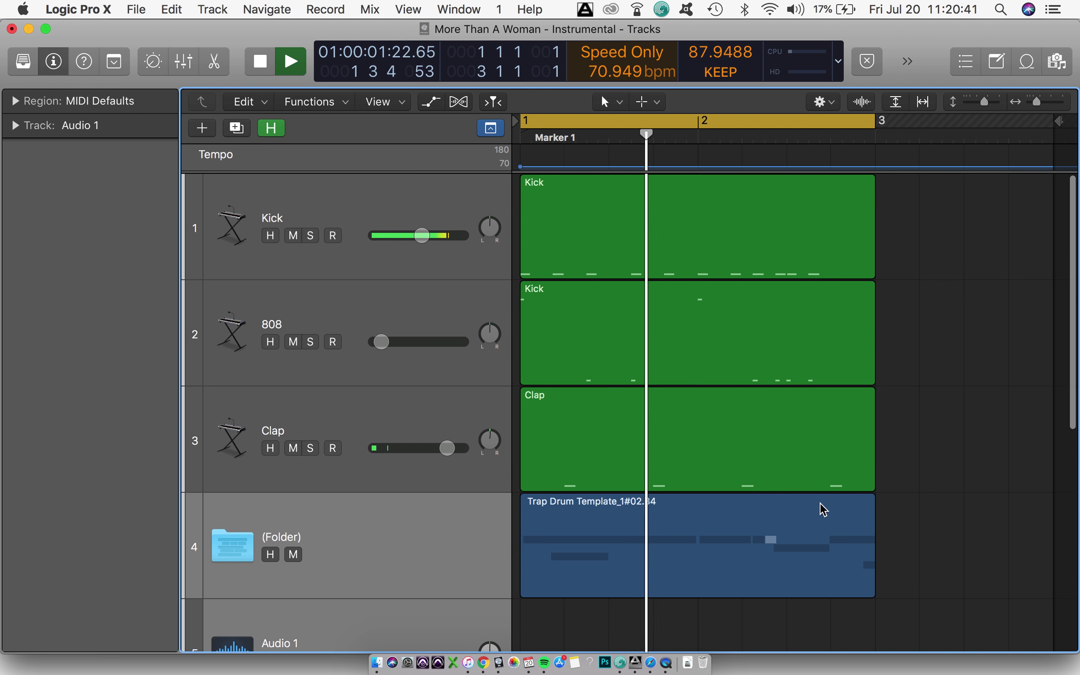
Loop the four selected regions and extend the project end to near bar 28
{"action": "left_click_drag", "start_coordinate": [1013, 574], "coordinate": [735, 224]}
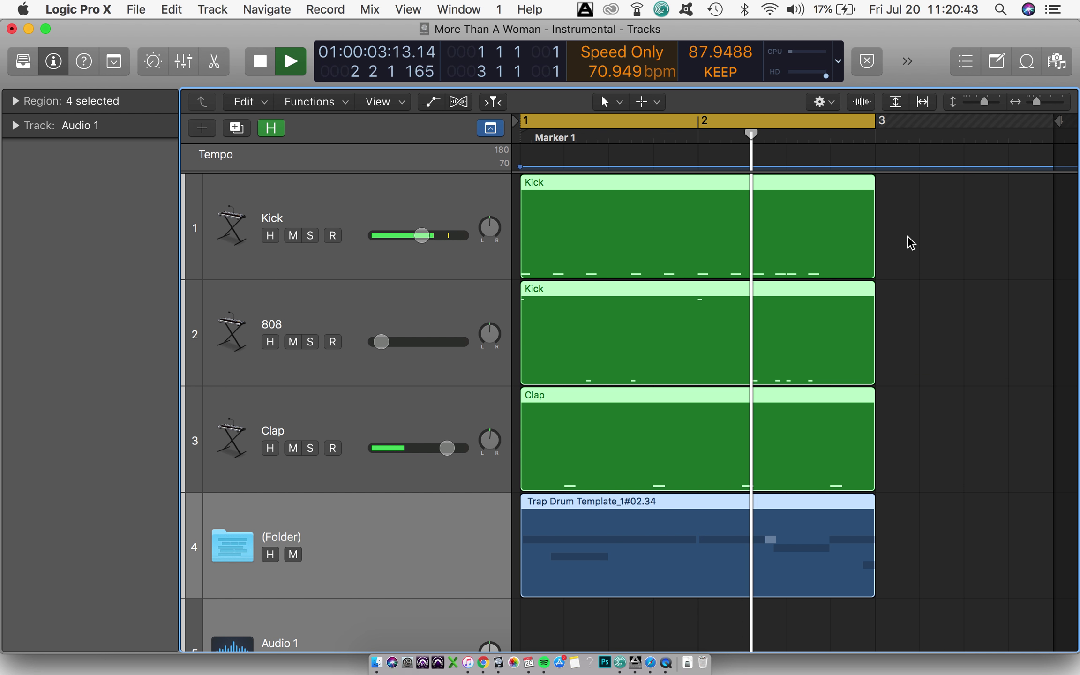
{"action": "key", "text": "l"}
{"action": "scroll", "coordinate": [684, 369], "scroll_direction": "down", "scroll_amount": 5}
{"action": "scroll", "coordinate": [685, 376], "scroll_direction": "up", "scroll_amount": 1}
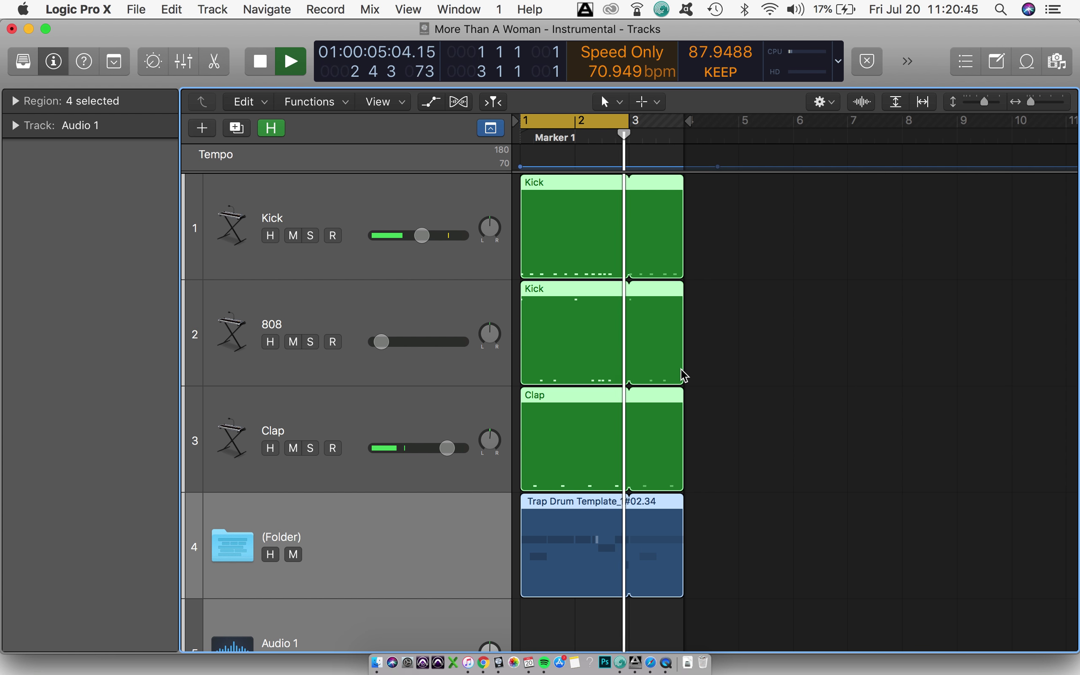
{"action": "left_click_drag", "start_coordinate": [688, 123], "coordinate": [1024, 145]}
{"action": "left_click", "coordinate": [1023, 248]}
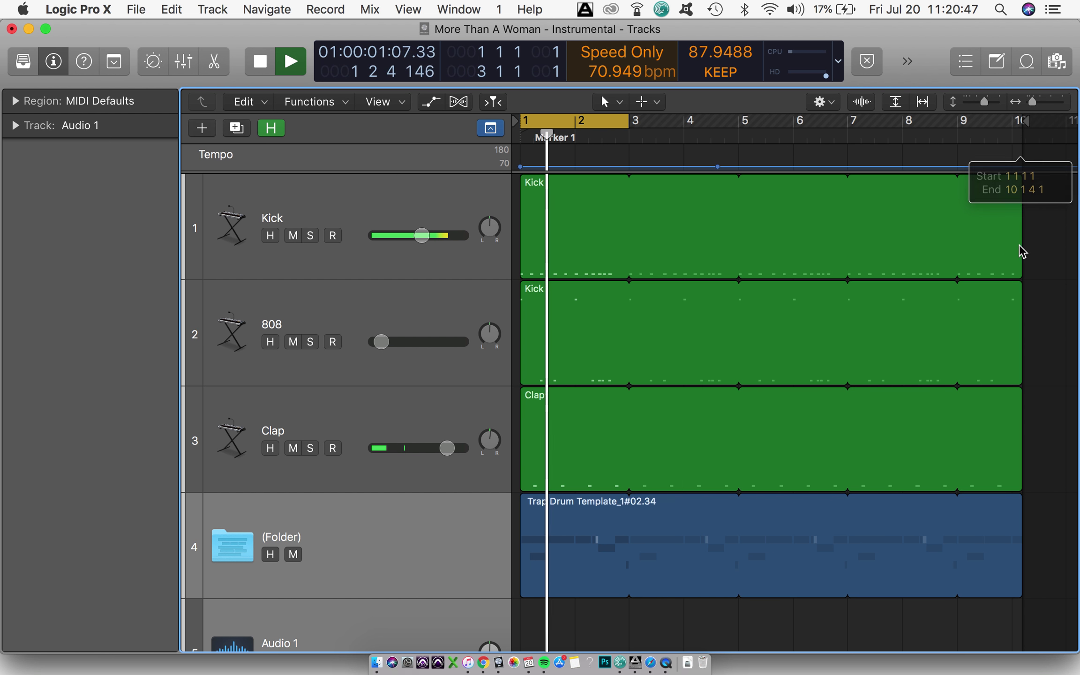
{"action": "scroll", "coordinate": [997, 287], "scroll_direction": "down", "scroll_amount": 2}
{"action": "left_click_drag", "start_coordinate": [797, 117], "coordinate": [1066, 136]}
Mute the Clap track to hear the beat without it, then unmute it
{"action": "scroll", "coordinate": [1032, 239], "scroll_direction": "right", "scroll_amount": 5}
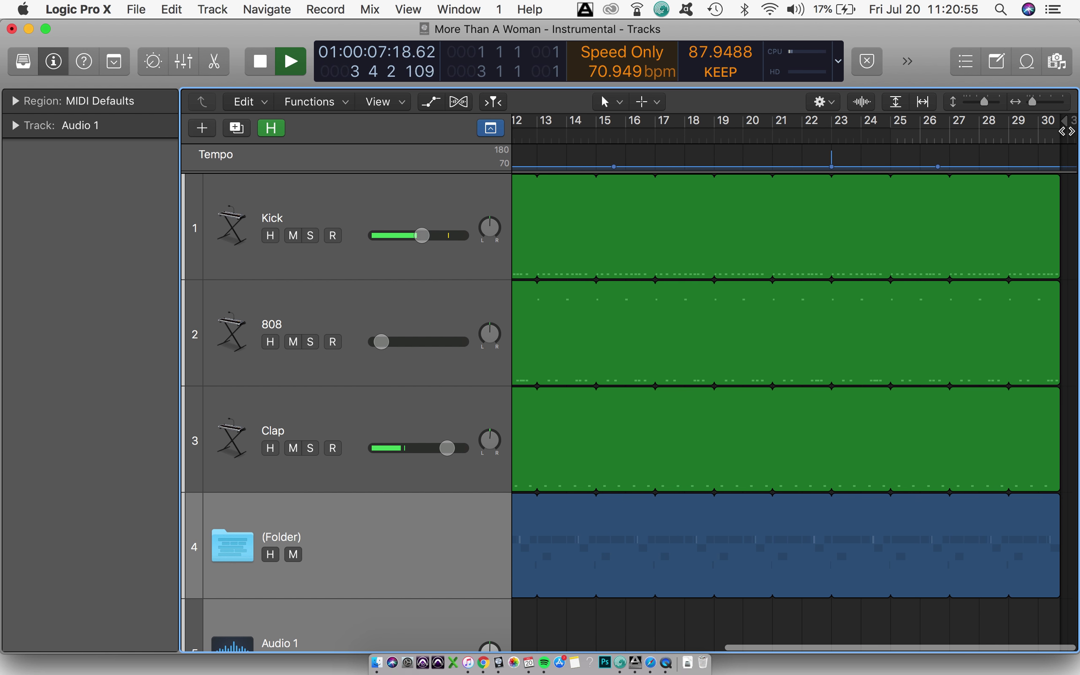
{"action": "scroll", "coordinate": [1039, 335], "scroll_direction": "left", "scroll_amount": 15}
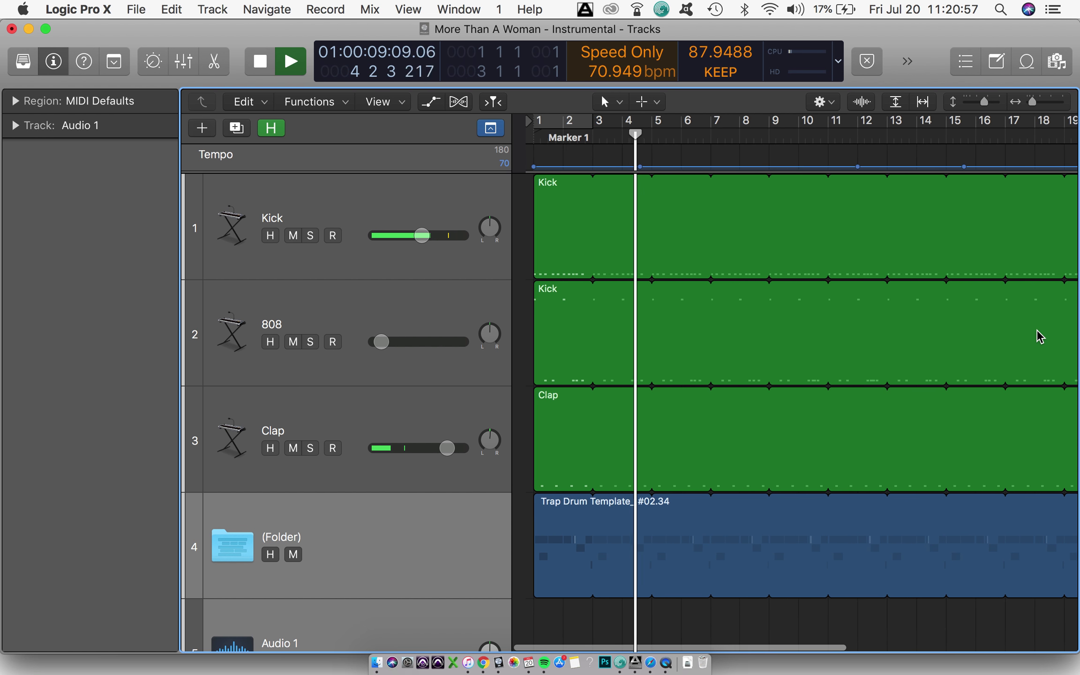
{"action": "scroll", "coordinate": [606, 409], "scroll_direction": "up", "scroll_amount": 5}
{"action": "scroll", "coordinate": [606, 409], "scroll_direction": "left", "scroll_amount": 10}
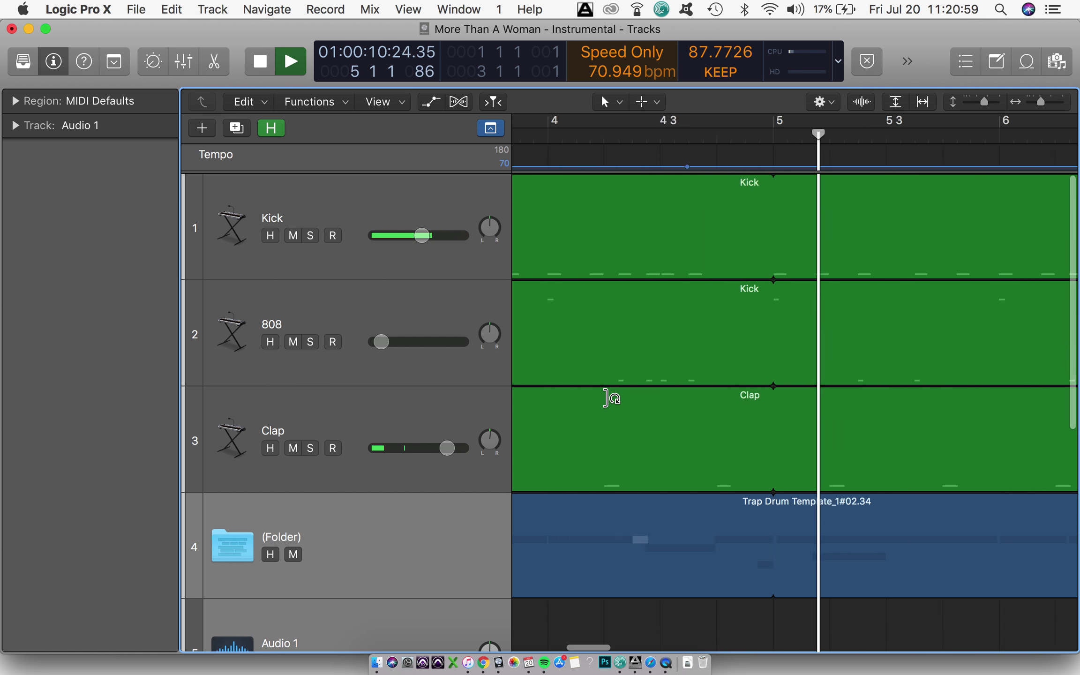
{"action": "left_click", "coordinate": [294, 448]}
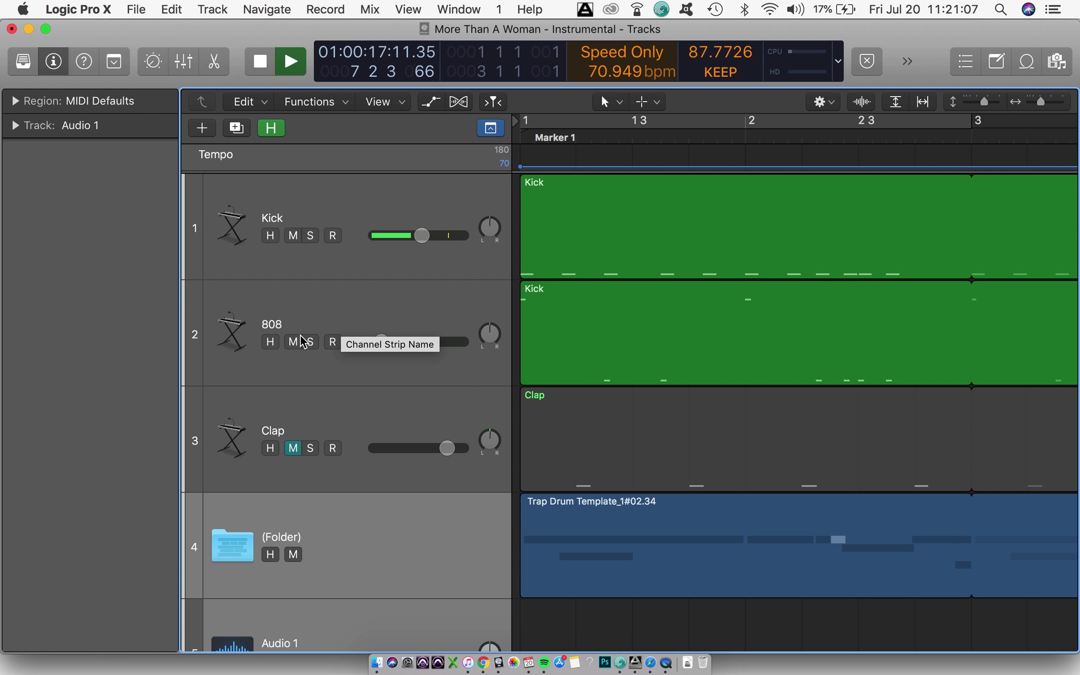
{"action": "left_click", "coordinate": [294, 449]}
Stop playback and select the Folder track with its region
{"action": "scroll", "coordinate": [633, 381], "scroll_direction": "down", "scroll_amount": 10}
{"action": "scroll", "coordinate": [633, 380], "scroll_direction": "up", "scroll_amount": 9}
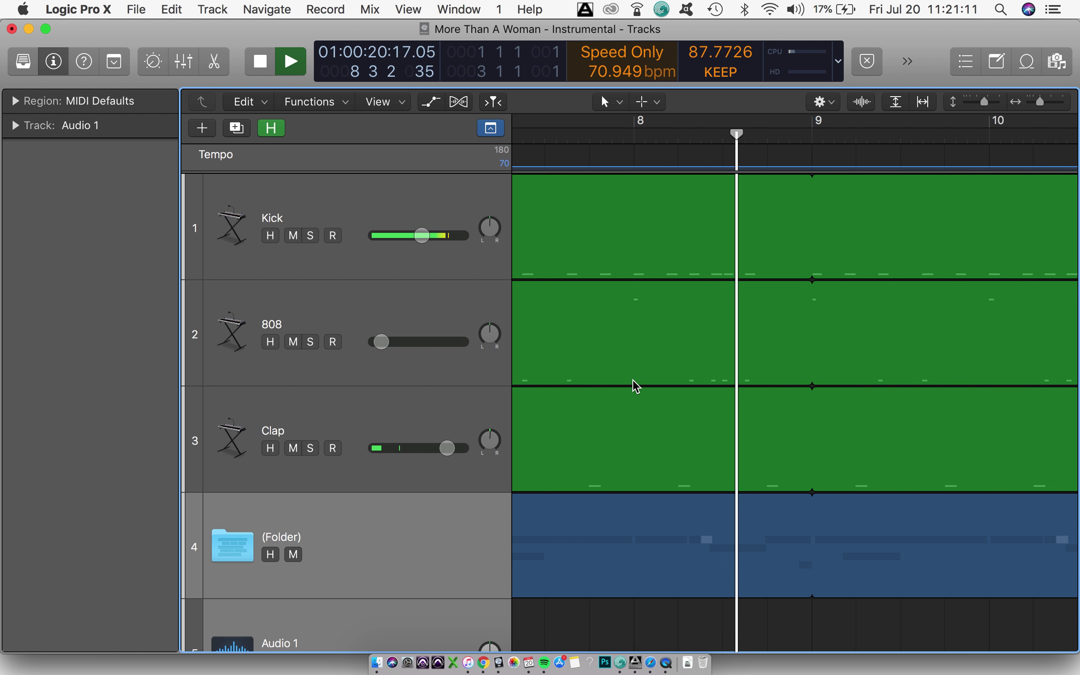
{"action": "key", "text": "space"}
{"action": "key", "text": "Return"}
{"action": "key", "text": "space"}
{"action": "key", "text": "space"}
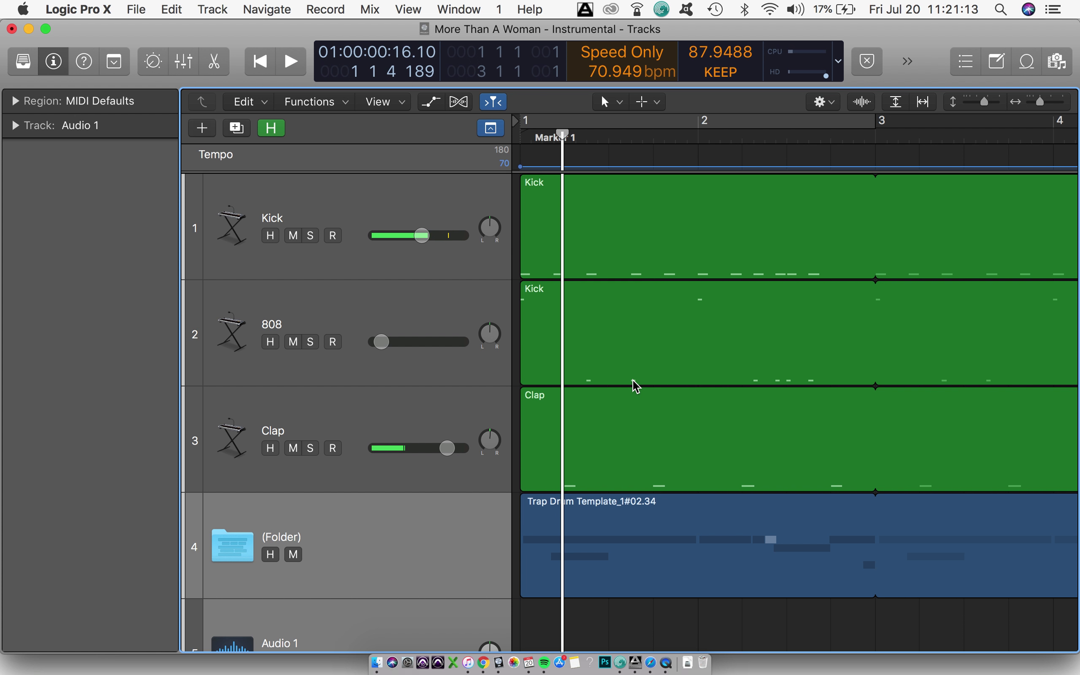
{"action": "left_click", "coordinate": [391, 506]}
{"action": "scroll", "coordinate": [391, 510], "scroll_direction": "down", "scroll_amount": 2}
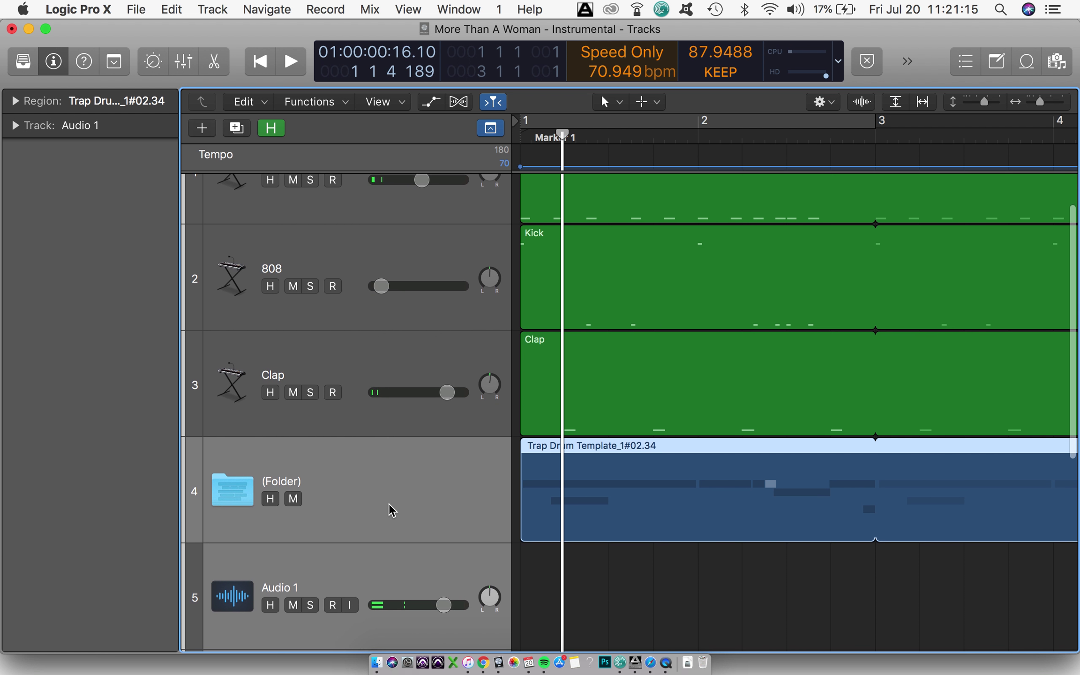
Close the inspector, reselect the Folder track, and unpack it to existing tracks
{"action": "left_click", "coordinate": [14, 54]}
{"action": "left_click", "coordinate": [48, 63]}
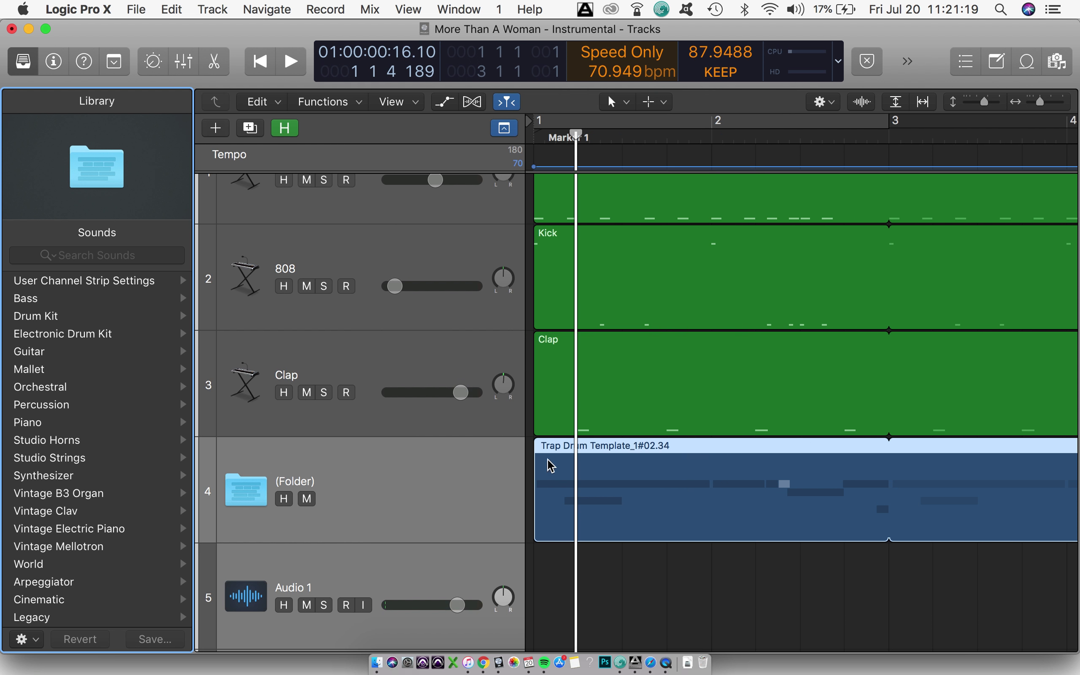
{"action": "left_click", "coordinate": [620, 613]}
{"action": "left_click", "coordinate": [382, 489]}
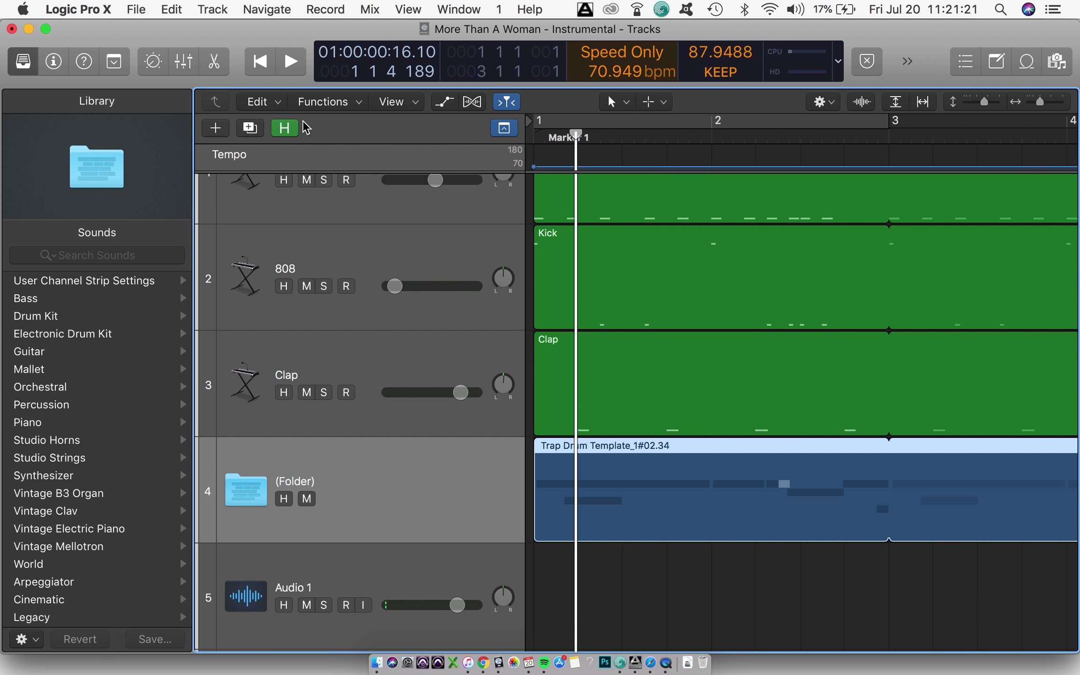
{"action": "left_click", "coordinate": [318, 102]}
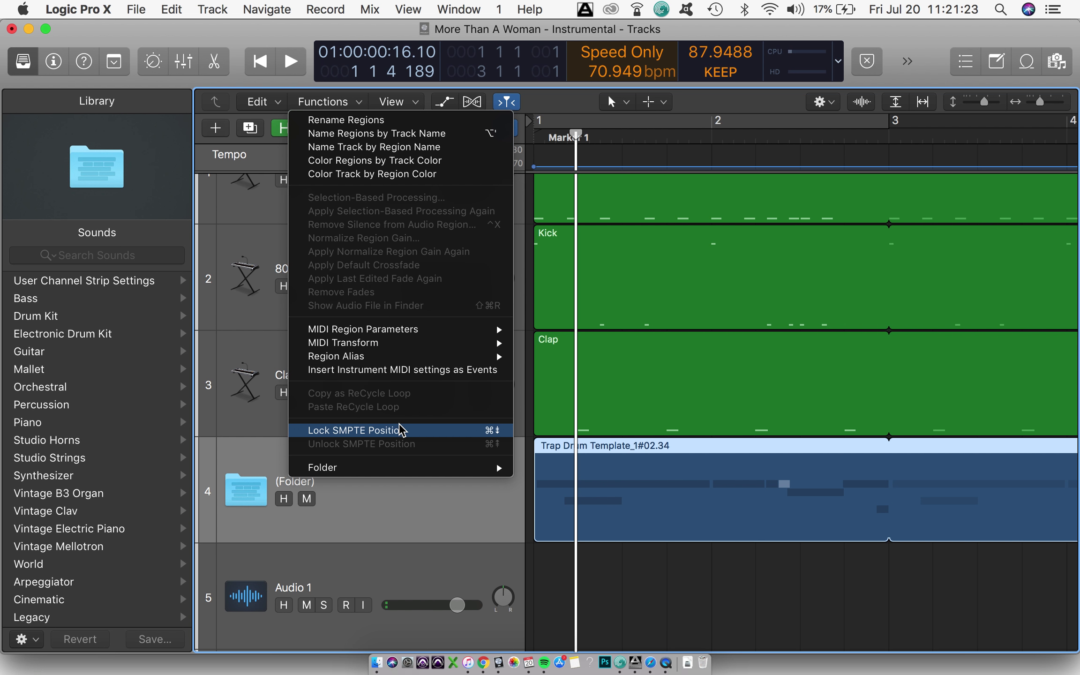
{"action": "mouse_move", "coordinate": [384, 469]}
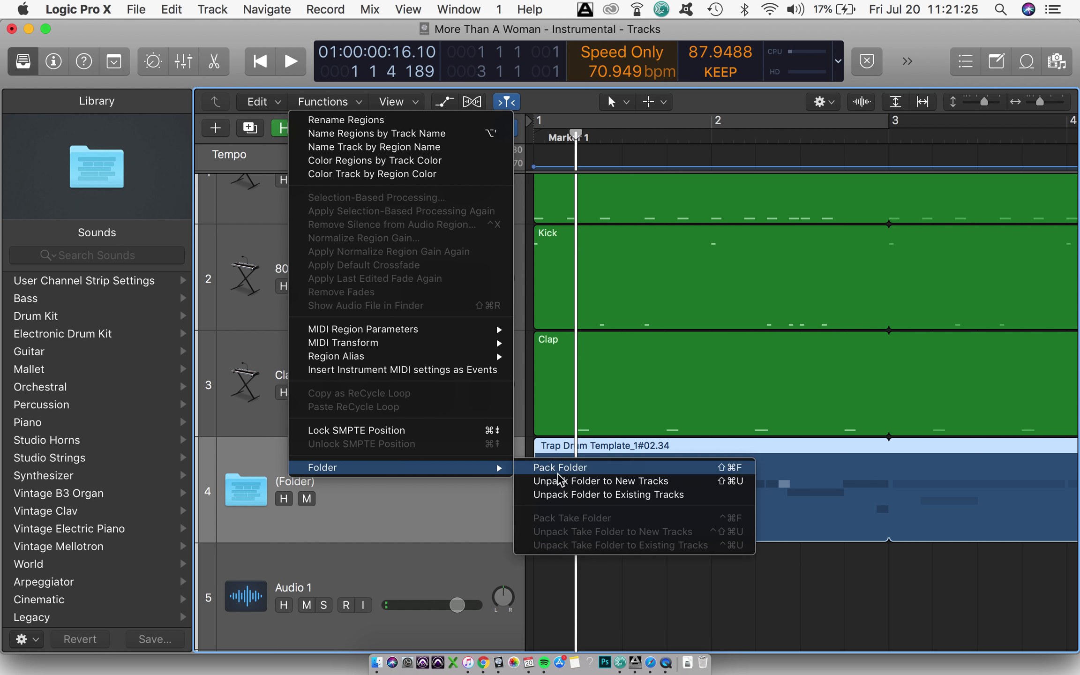
{"action": "left_click", "coordinate": [586, 498]}
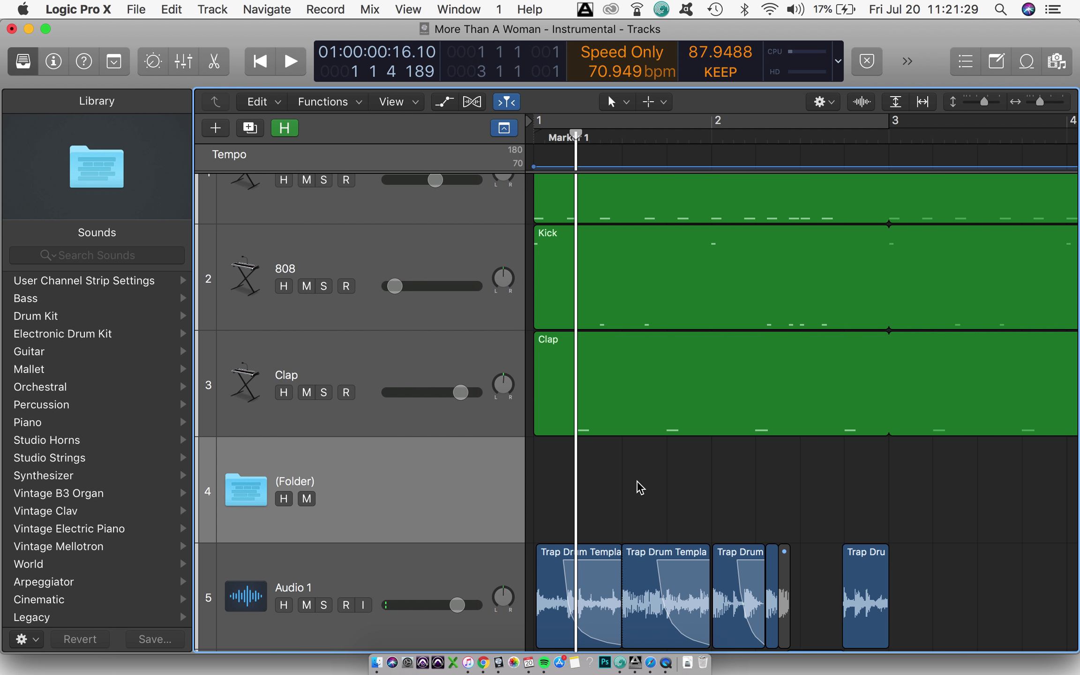
Delete the empty folder track and return the playhead to the project start
{"action": "scroll", "coordinate": [656, 465], "scroll_direction": "down", "scroll_amount": 3}
{"action": "scroll", "coordinate": [658, 465], "scroll_direction": "down", "scroll_amount": 3}
{"action": "scroll", "coordinate": [652, 467], "scroll_direction": "up", "scroll_amount": 2}
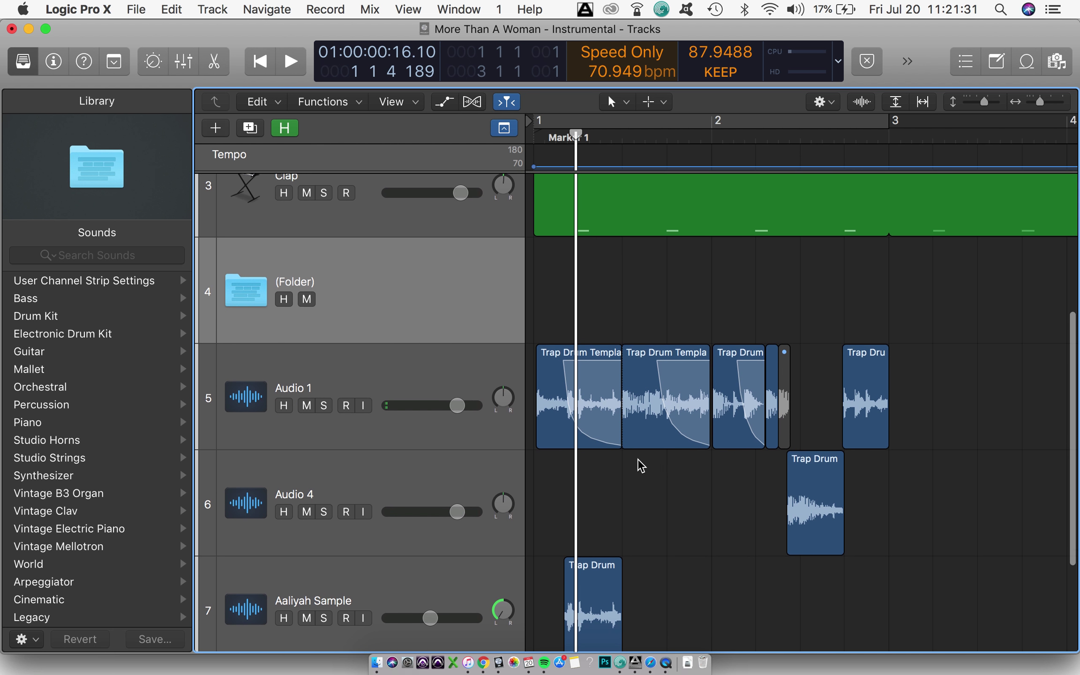
{"action": "key", "text": "super+BackSpace"}
{"action": "key", "text": "Return"}
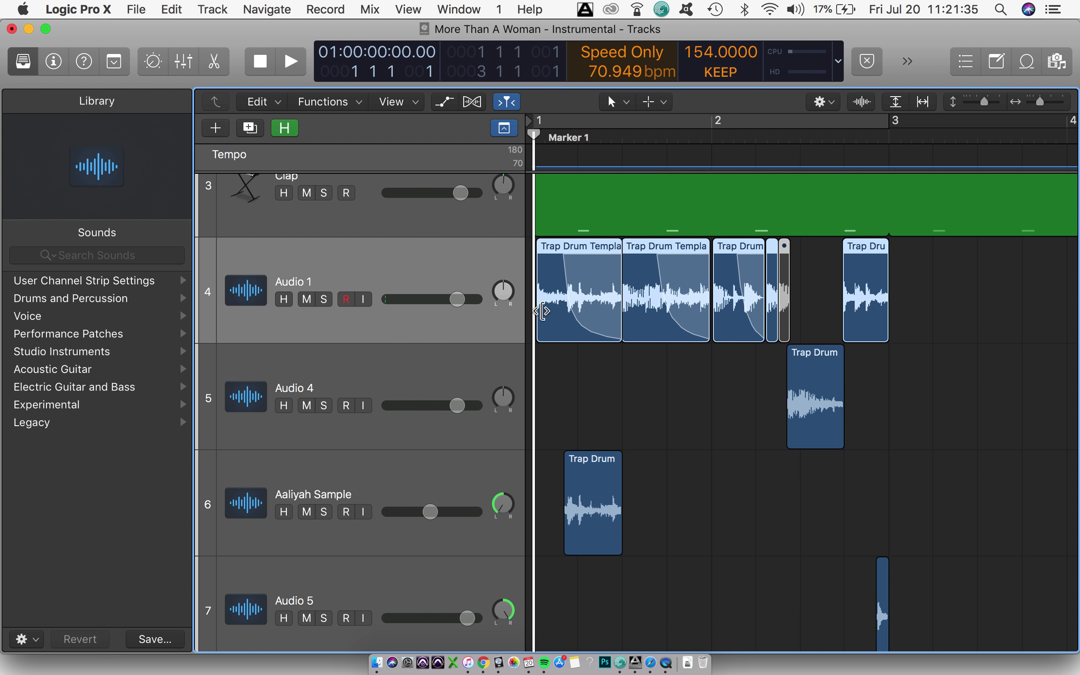
Pack tracks 4–7's regions into the take folder 'Audio 1: Comp A' and collapse its lanes
{"action": "scroll", "coordinate": [640, 389], "scroll_direction": "down", "scroll_amount": 3}
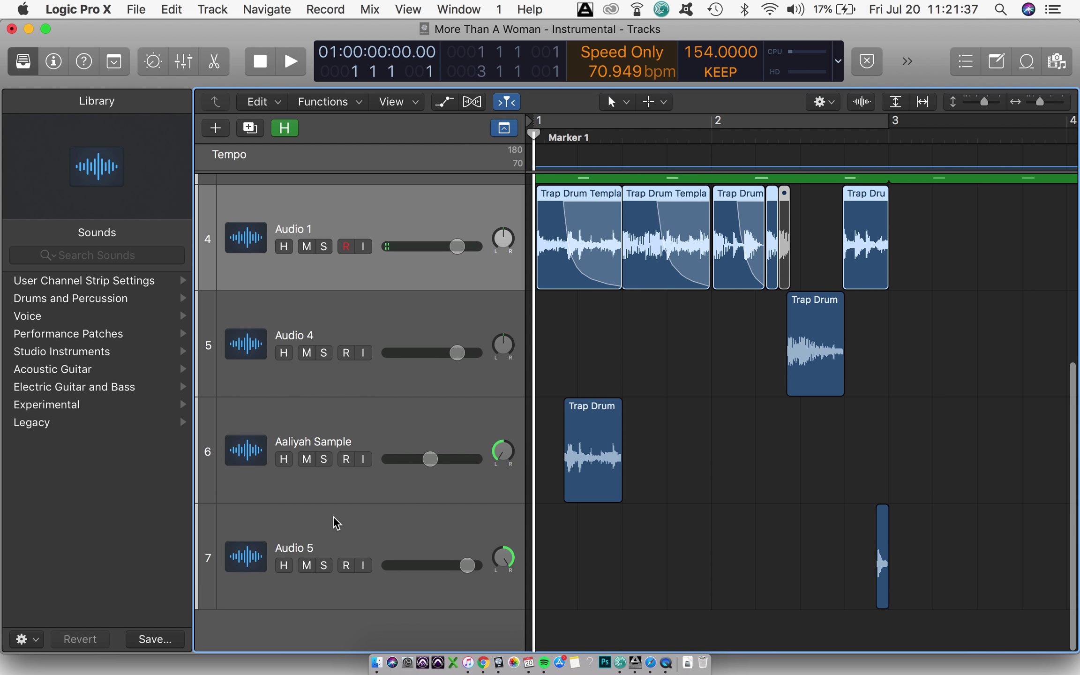
{"action": "left_click", "coordinate": [324, 521]}
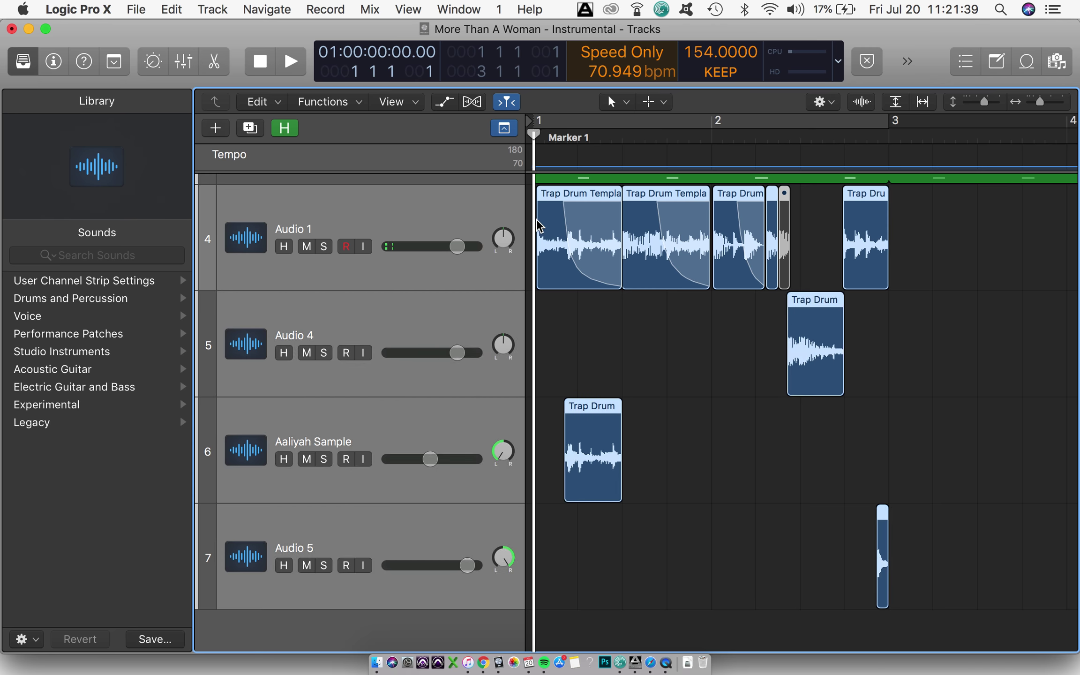
{"action": "left_click", "coordinate": [335, 103]}
{"action": "mouse_move", "coordinate": [388, 469]}
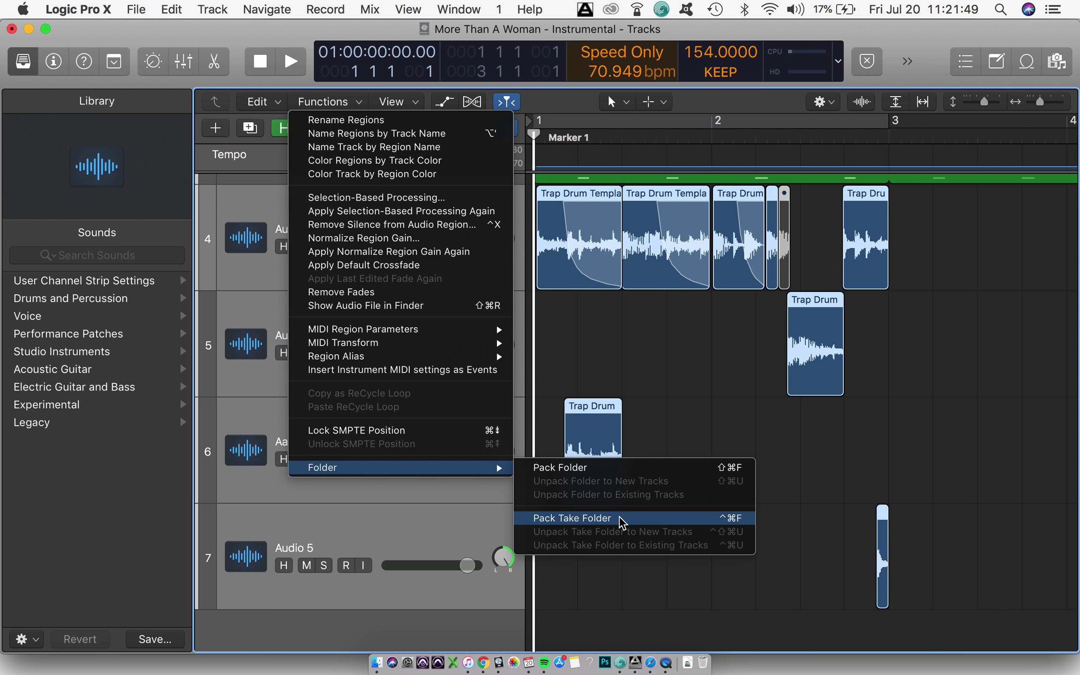
{"action": "left_click", "coordinate": [621, 518]}
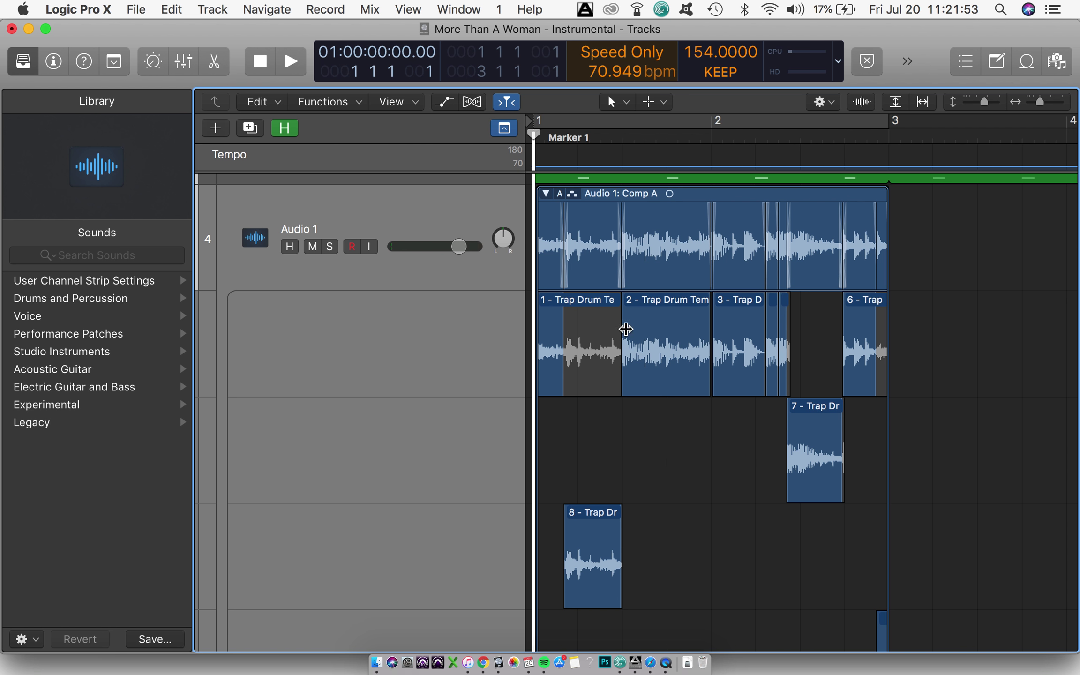
{"action": "left_click", "coordinate": [546, 194]}
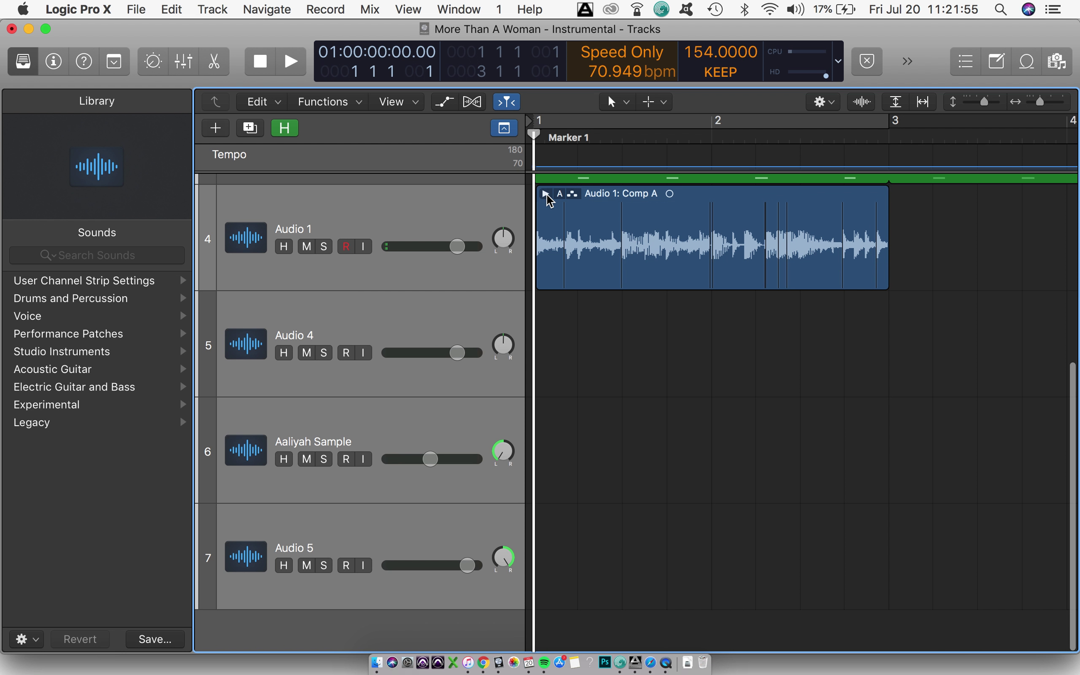
{"action": "left_click", "coordinate": [356, 230]}
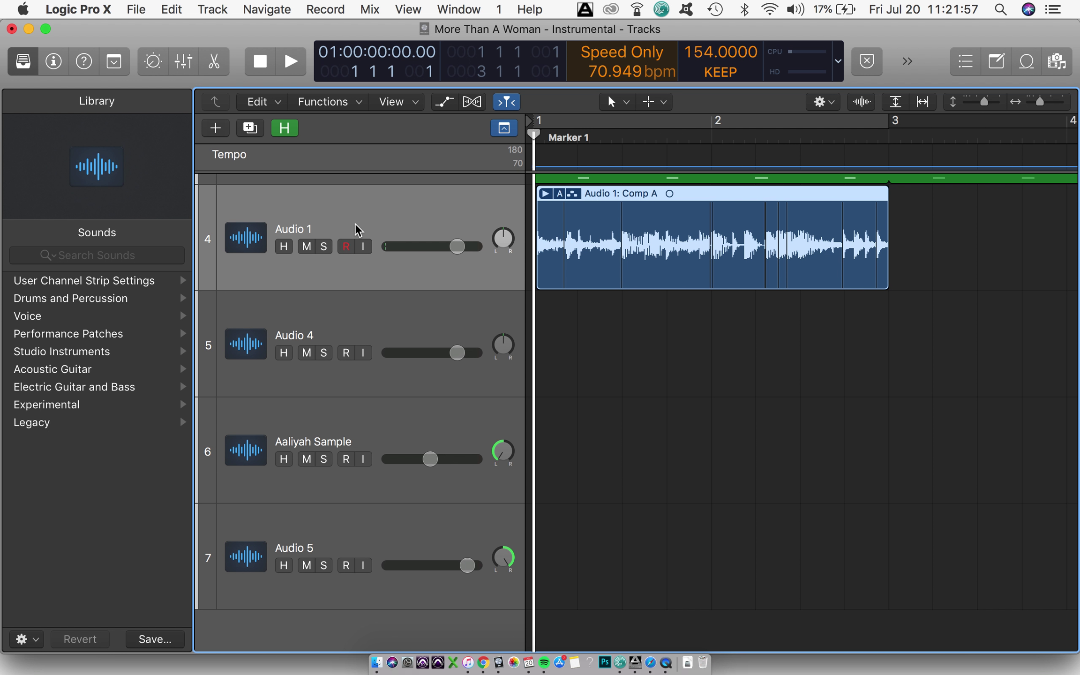
{"action": "key", "text": "x"}
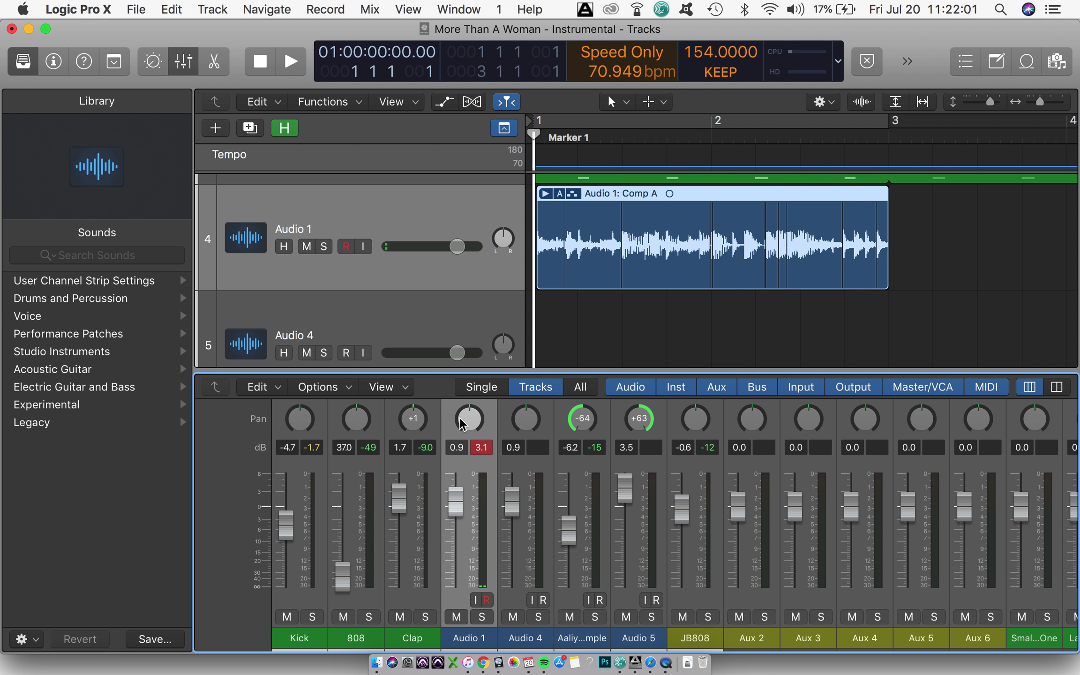
{"action": "scroll", "coordinate": [473, 517], "scroll_direction": "up", "scroll_amount": 10}
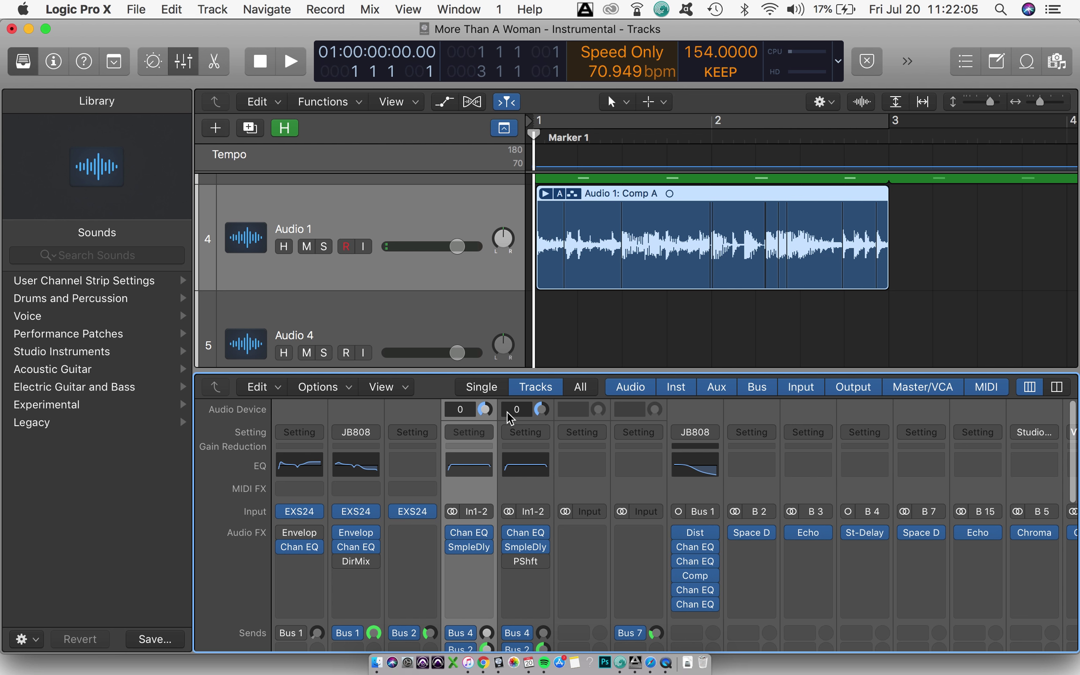
{"action": "key", "text": "x"}
{"action": "left_click", "coordinate": [627, 353]}
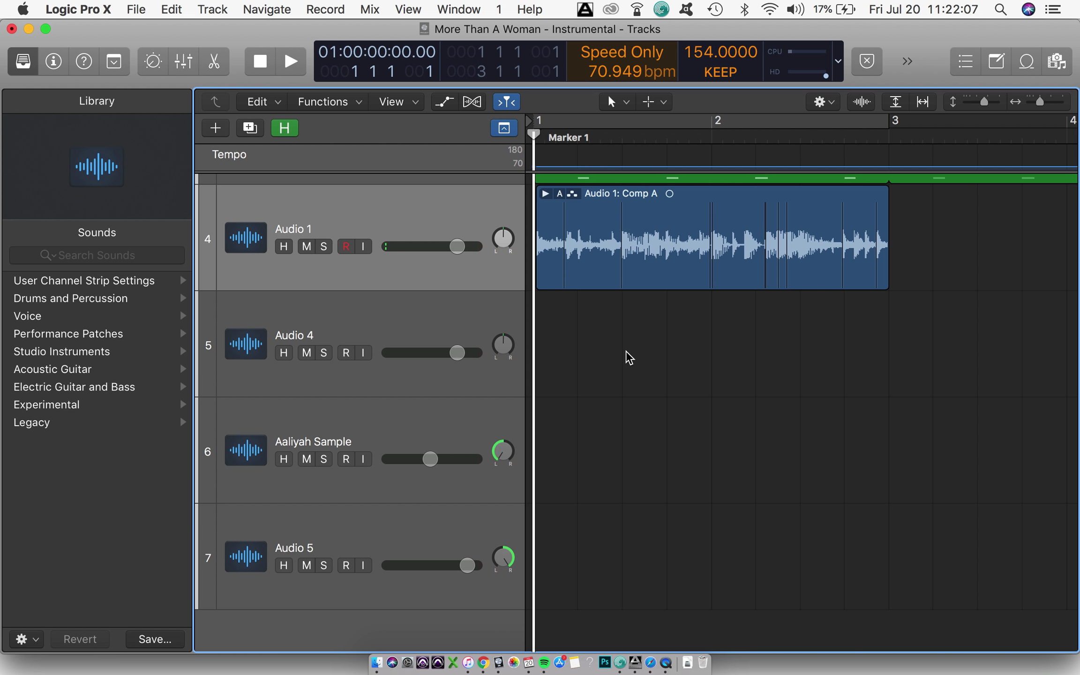
Play the beat with the Audio 1: Comp A region selected, comparing undo and redo of the packing
{"action": "left_click", "coordinate": [365, 223]}
{"action": "key", "text": "space"}
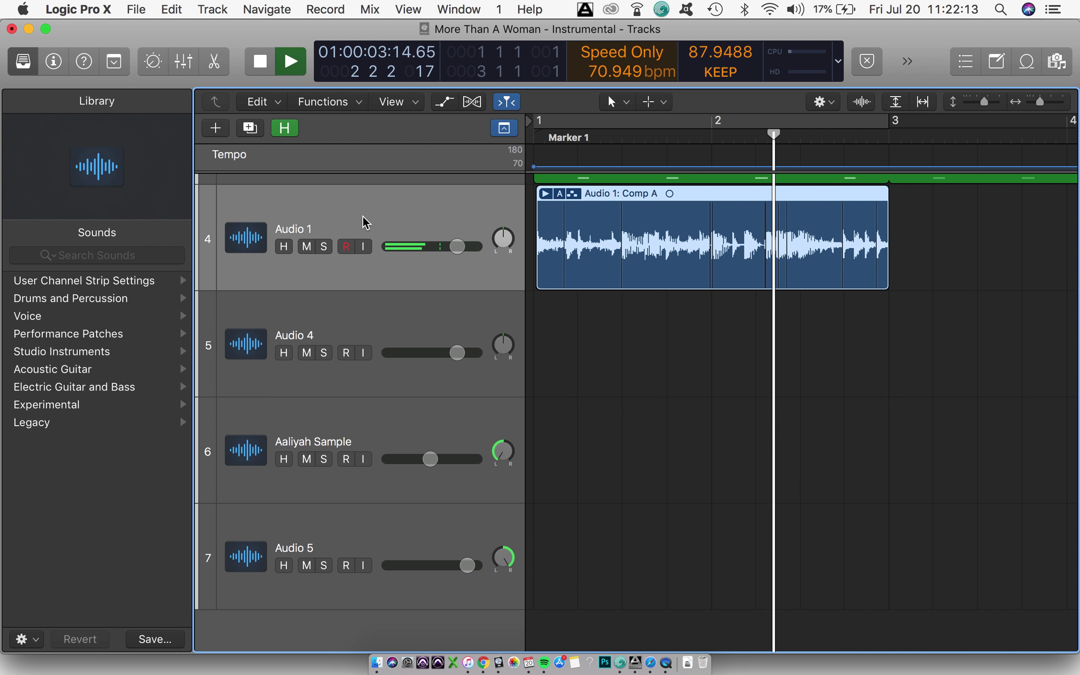
{"action": "key", "text": "super+z"}
{"action": "key", "text": "super+z"}
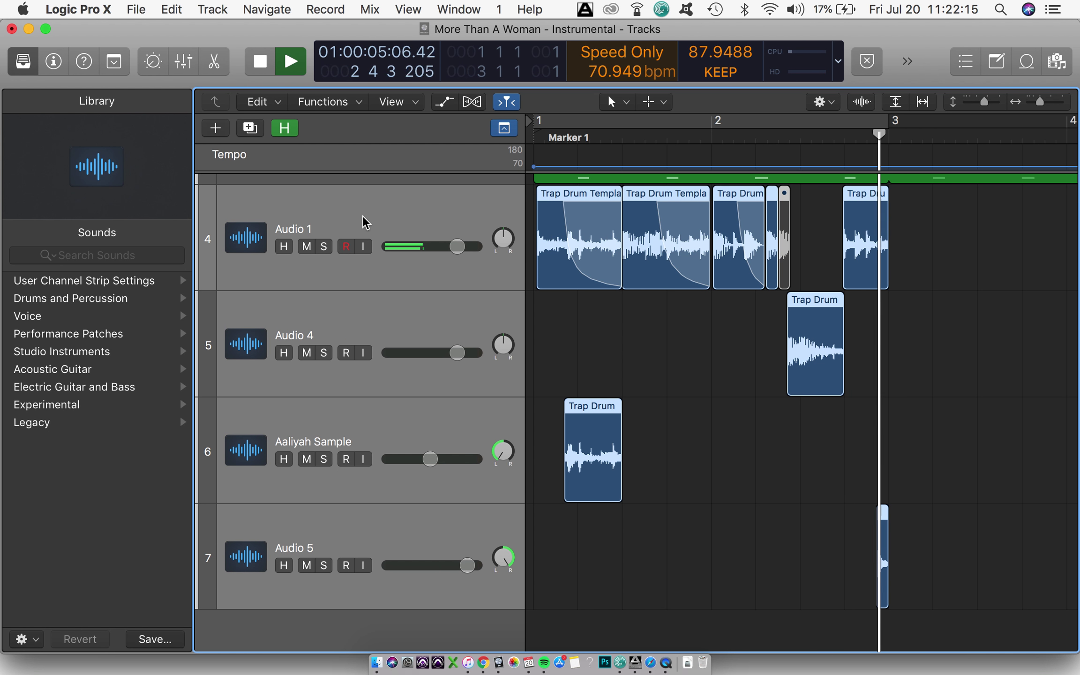
{"action": "key", "text": "super+shift+z"}
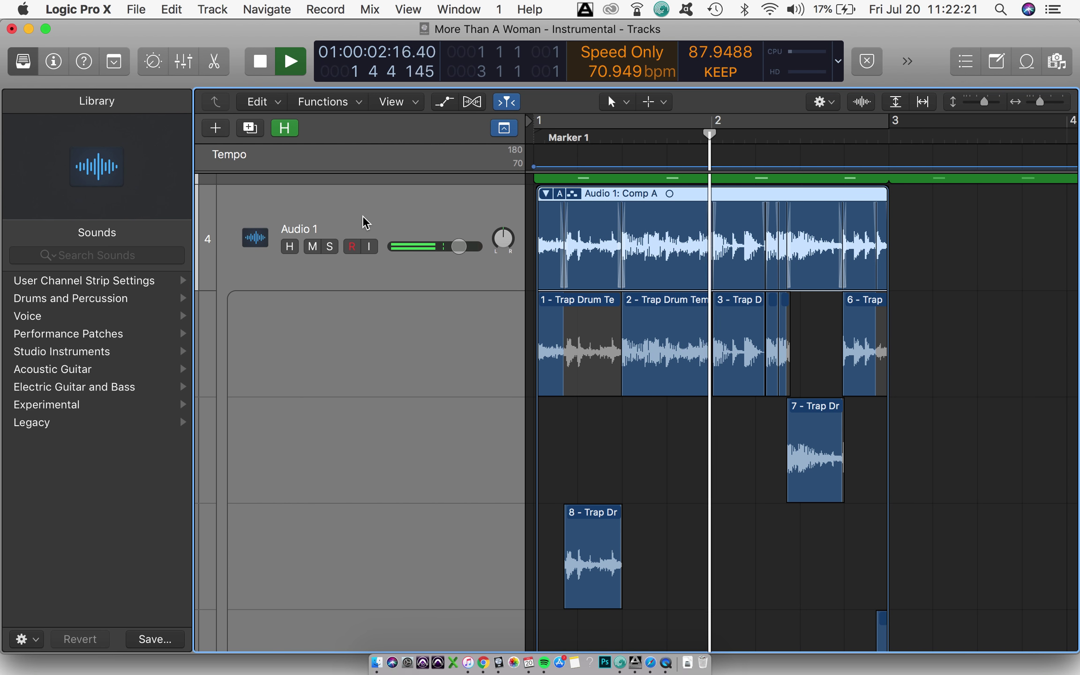
Make the comp region repeat past bar 3 and review it during playback
{"action": "scroll", "coordinate": [832, 307], "scroll_direction": "up", "scroll_amount": 5}
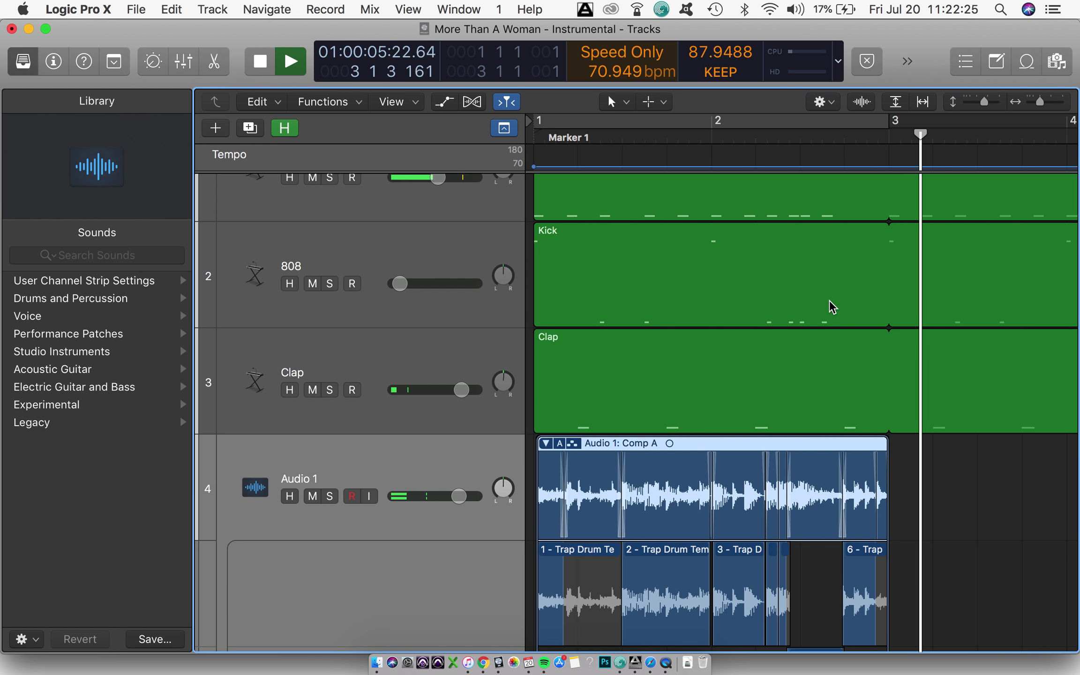
{"action": "key", "text": "Return"}
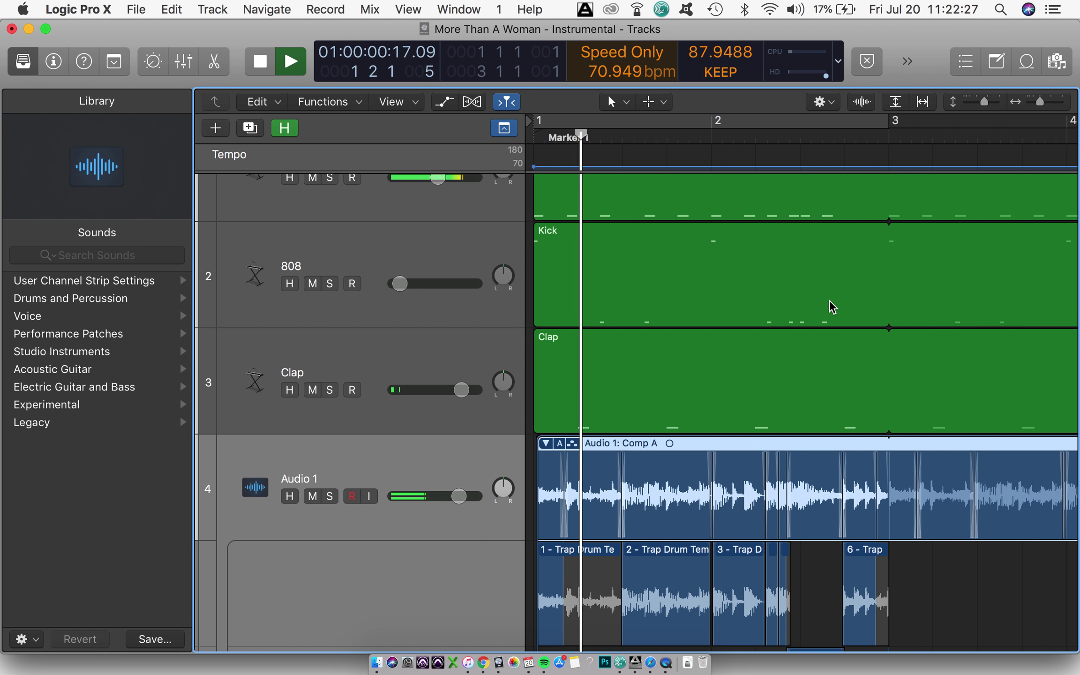
{"action": "scroll", "coordinate": [800, 399], "scroll_direction": "down", "scroll_amount": 2}
{"action": "scroll", "coordinate": [800, 398], "scroll_direction": "down", "scroll_amount": 4}
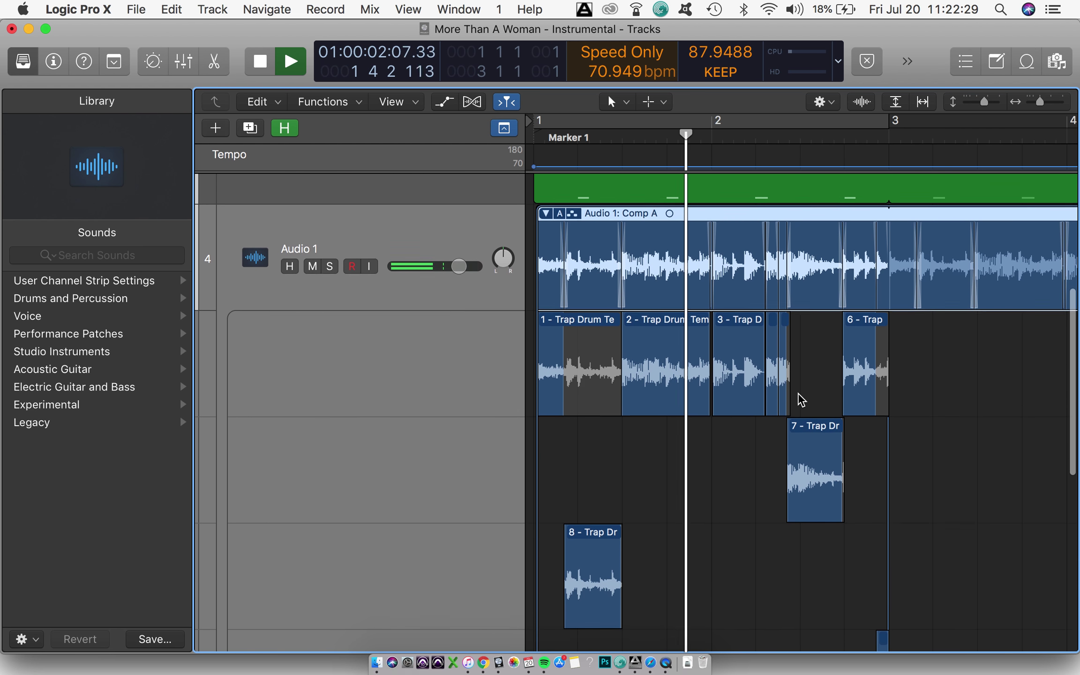
{"action": "scroll", "coordinate": [799, 398], "scroll_direction": "up", "scroll_amount": 4}
{"action": "scroll", "coordinate": [801, 397], "scroll_direction": "up", "scroll_amount": 5}
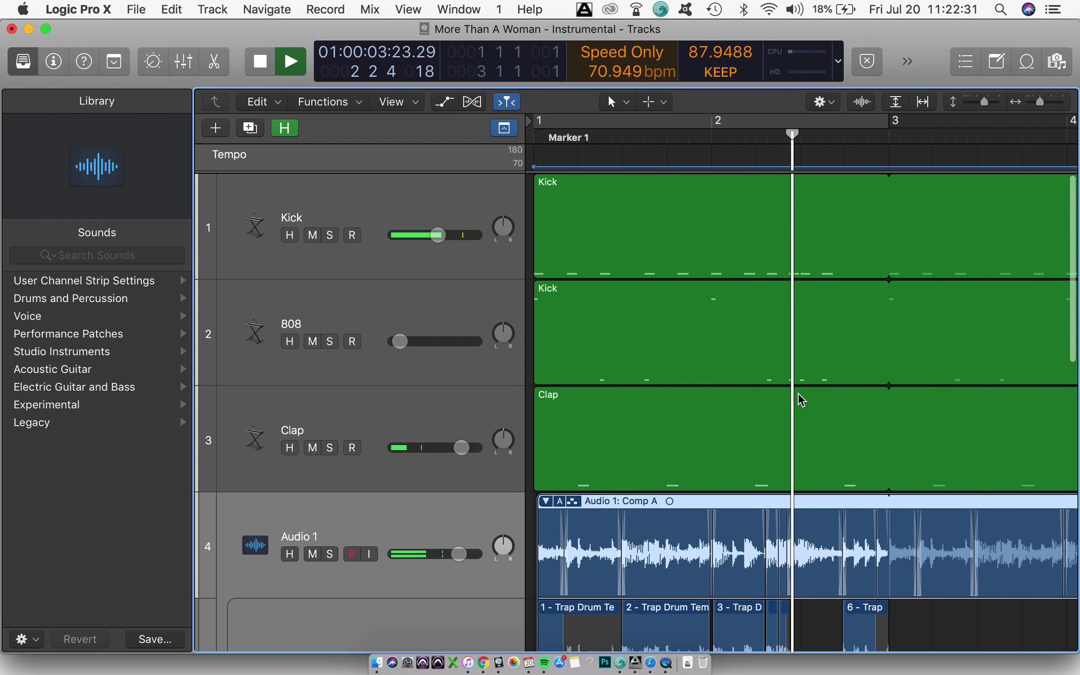
{"action": "scroll", "coordinate": [794, 396], "scroll_direction": "right", "scroll_amount": 3}
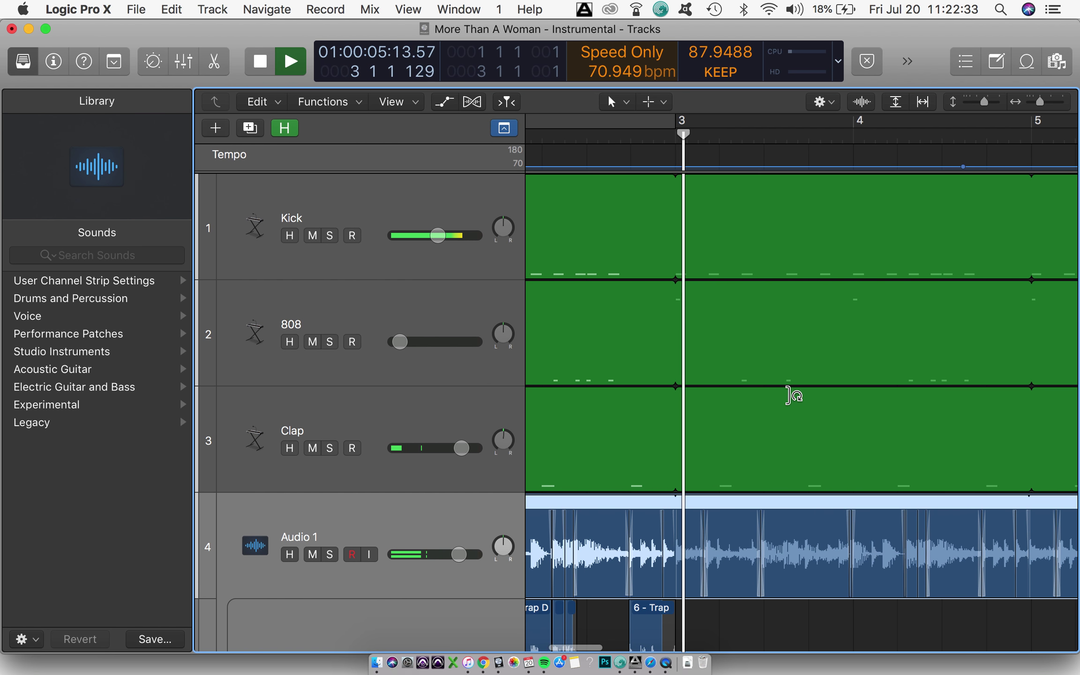
{"action": "scroll", "coordinate": [791, 395], "scroll_direction": "right", "scroll_amount": 10}
{"action": "scroll", "coordinate": [785, 396], "scroll_direction": "right", "scroll_amount": 20}
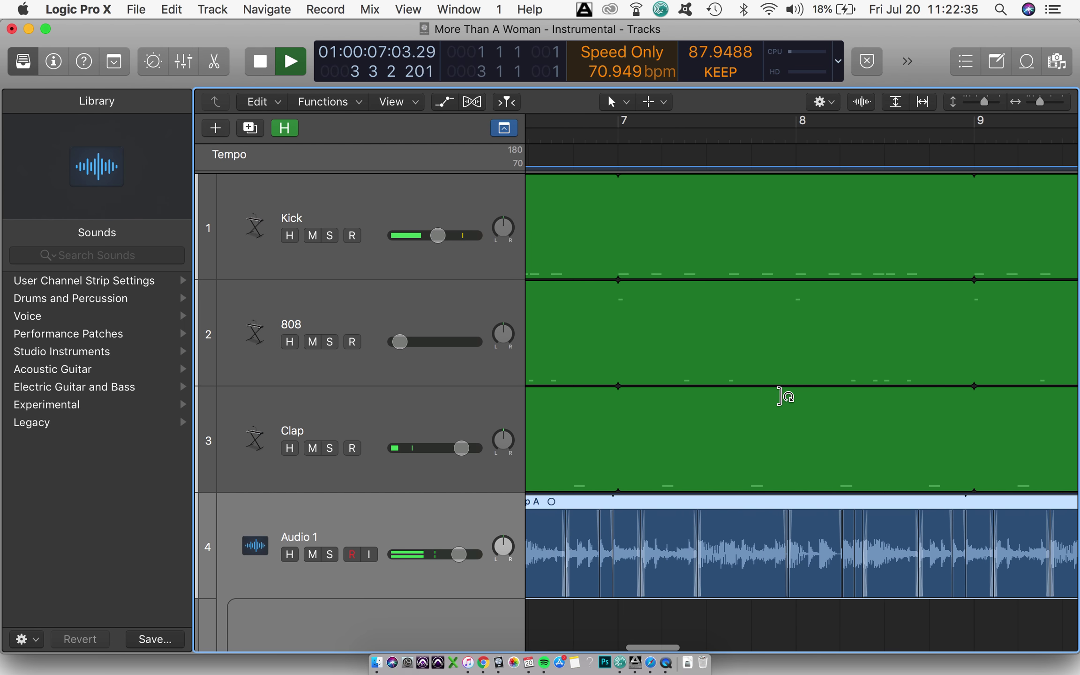
{"action": "scroll", "coordinate": [786, 397], "scroll_direction": "left", "scroll_amount": 20}
{"action": "scroll", "coordinate": [786, 396], "scroll_direction": "left", "scroll_amount": 12}
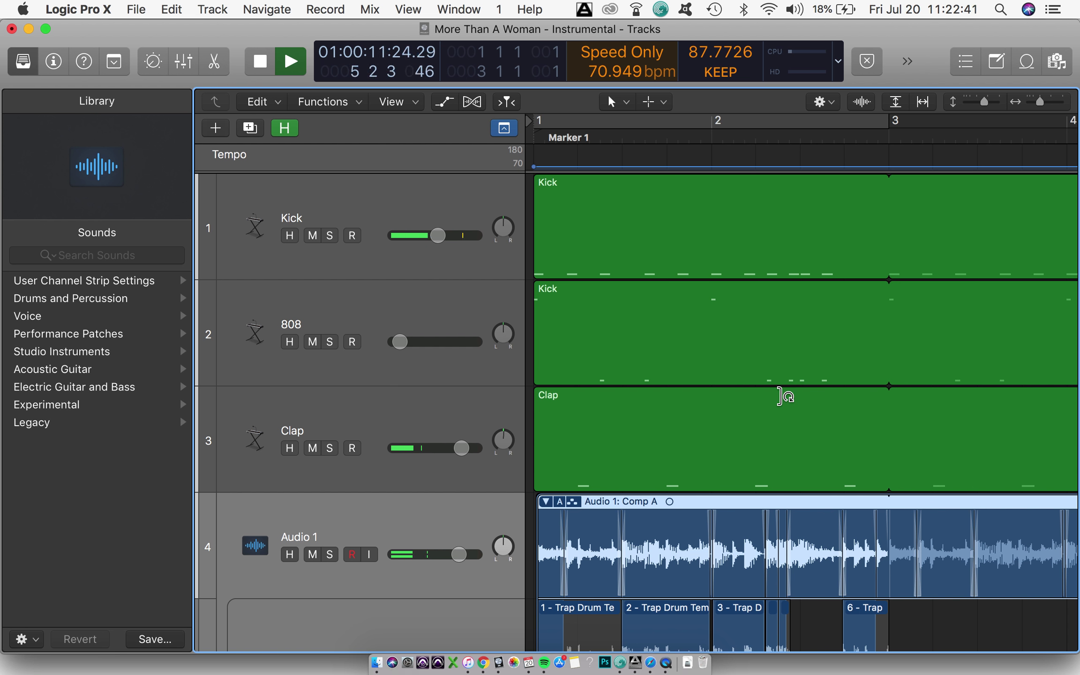
Turn off the comp region's looping, restart playback from bar 1, and undo Pack Take Folder
{"action": "key", "text": "l"}
{"action": "key", "text": "space"}
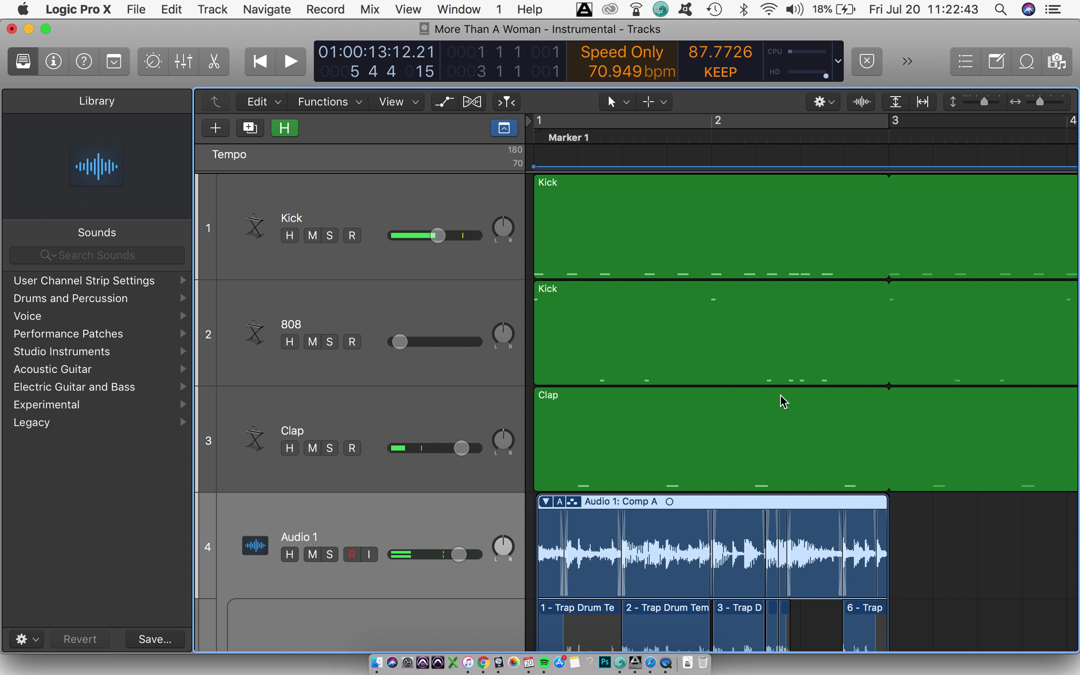
{"action": "key", "text": "Return"}
{"action": "key", "text": "space"}
{"action": "key", "text": "super+z"}
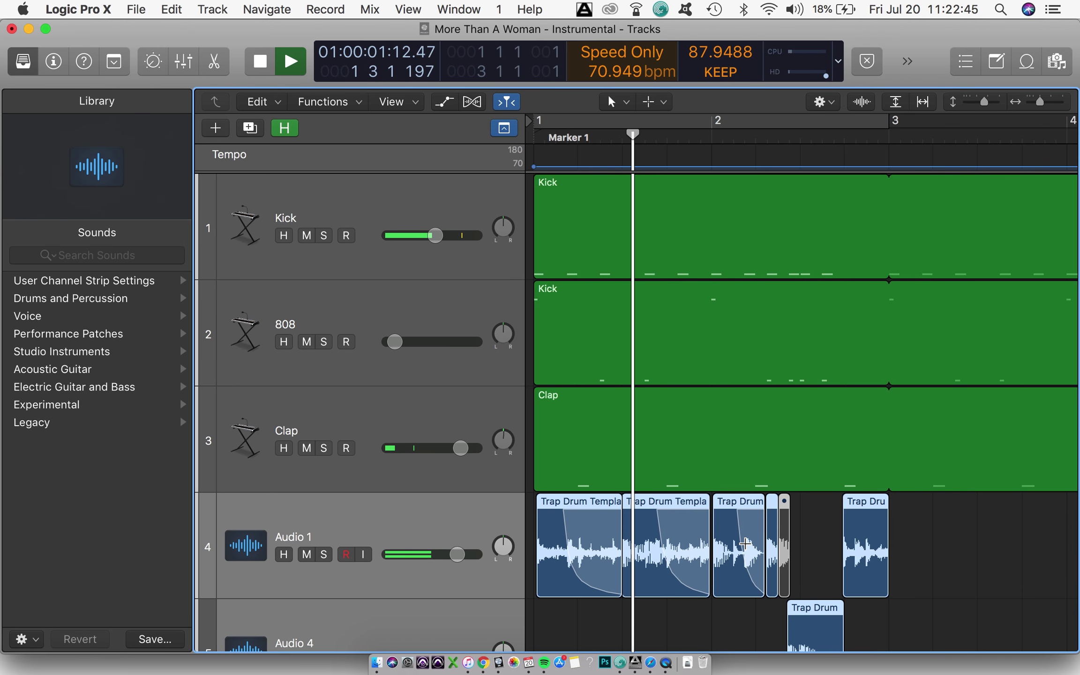
{"action": "key", "text": "Return"}
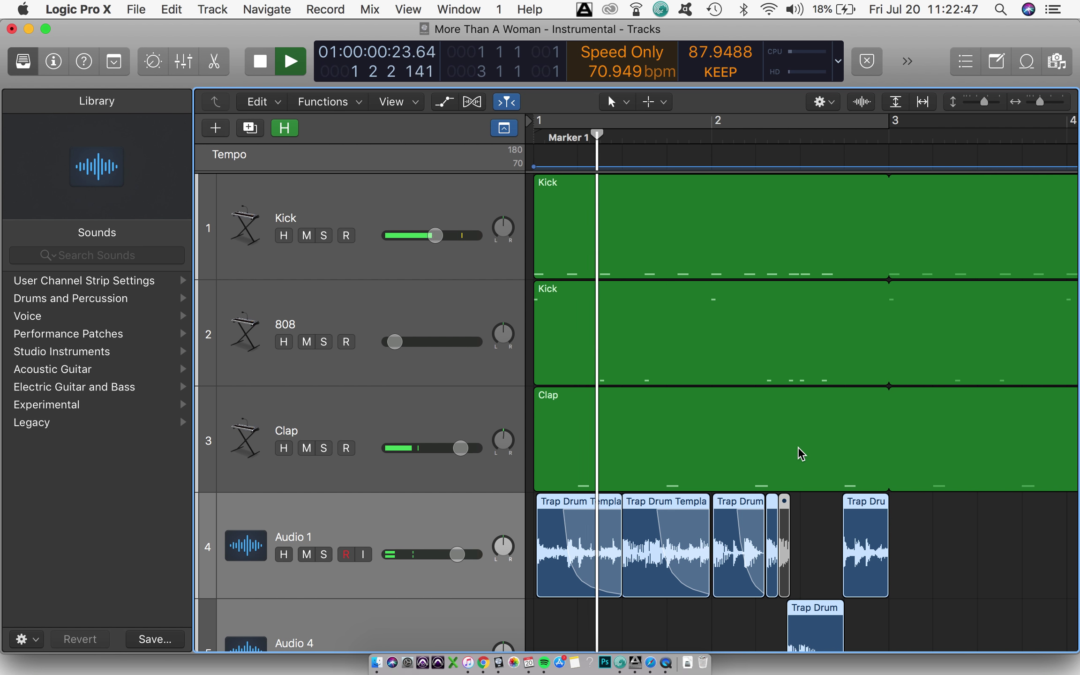
{"action": "scroll", "coordinate": [774, 429], "scroll_direction": "down", "scroll_amount": 1}
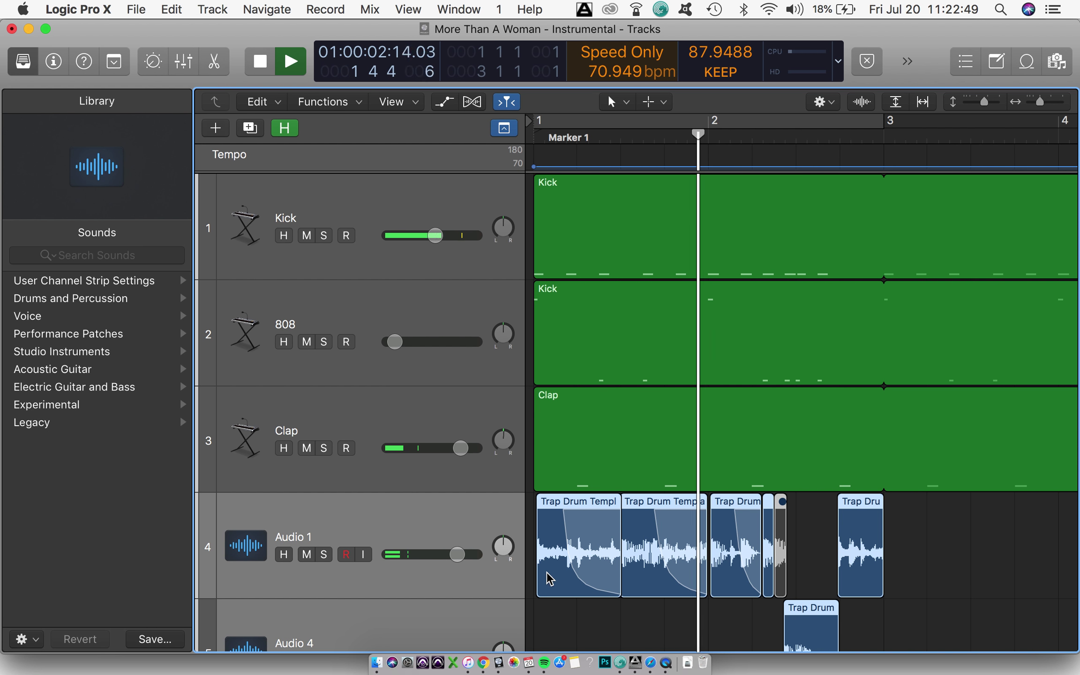
Option-drag a copy of the drum pattern regions to repeat from bar 3
{"action": "left_click_drag", "start_coordinate": [550, 569], "coordinate": [895, 537]}
{"action": "scroll", "coordinate": [895, 537], "scroll_direction": "down", "scroll_amount": 3}
{"action": "key", "text": "super+Left"}
{"action": "key", "text": "Return"}
{"action": "scroll", "coordinate": [897, 538], "scroll_direction": "down", "scroll_amount": 5}
{"action": "scroll", "coordinate": [897, 542], "scroll_direction": "down", "scroll_amount": 3}
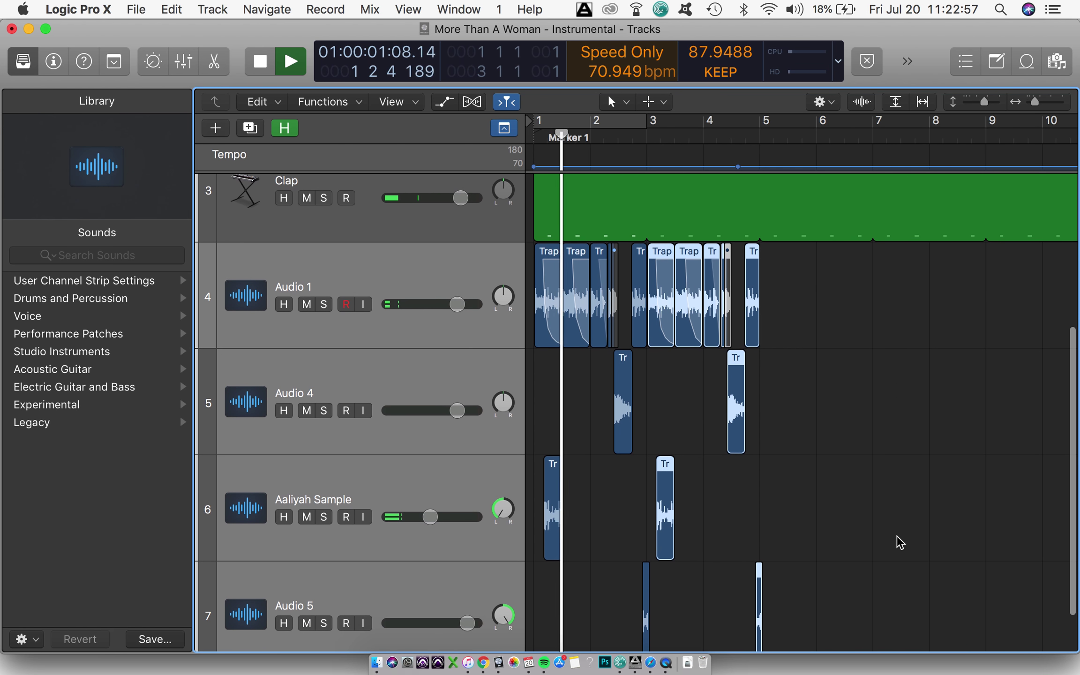
{"action": "scroll", "coordinate": [771, 429], "scroll_direction": "down", "scroll_amount": 3}
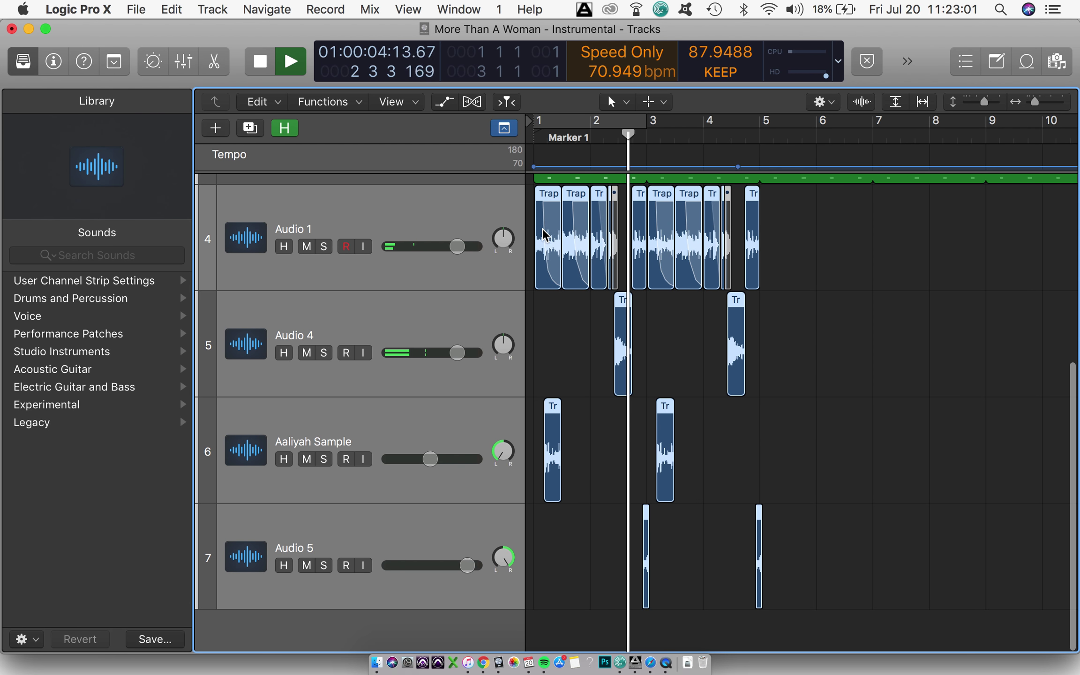
Copy the drum pattern onward to bars 5, 13, 17 and 21, then zoom to review
{"action": "left_click_drag", "start_coordinate": [551, 285], "coordinate": [998, 249]}
{"action": "scroll", "coordinate": [994, 261], "scroll_direction": "right", "scroll_amount": 10}
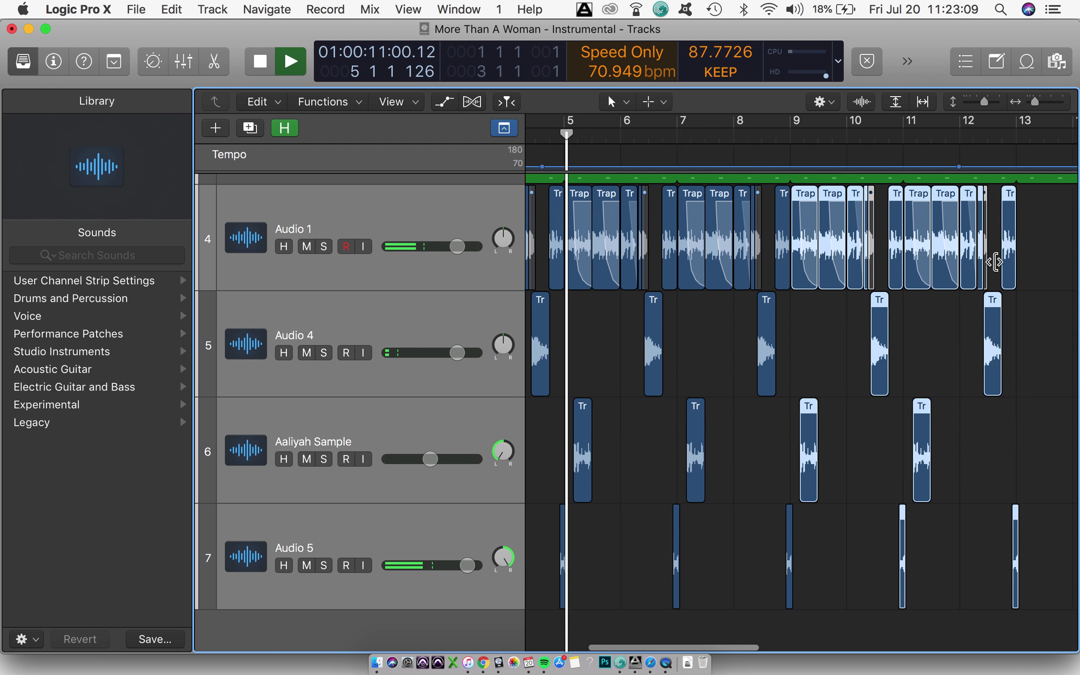
{"action": "left_click_drag", "start_coordinate": [609, 288], "coordinate": [831, 269]}
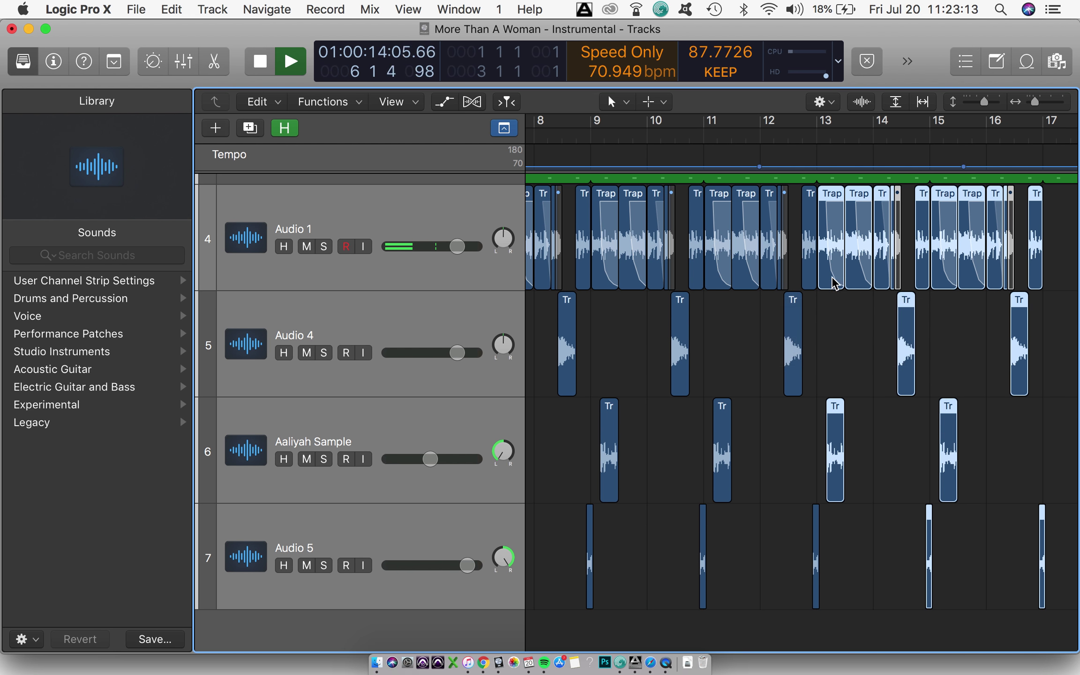
{"action": "scroll", "coordinate": [825, 272], "scroll_direction": "right", "scroll_amount": 4}
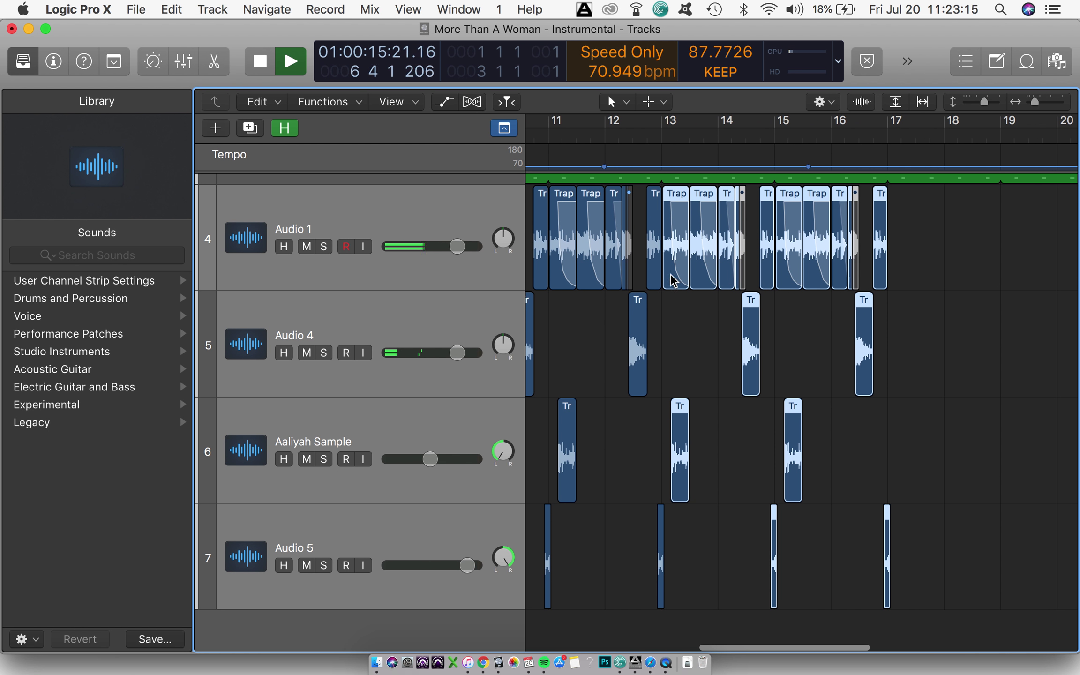
{"action": "left_click_drag", "start_coordinate": [673, 280], "coordinate": [898, 270]}
{"action": "scroll", "coordinate": [898, 271], "scroll_direction": "right", "scroll_amount": 4}
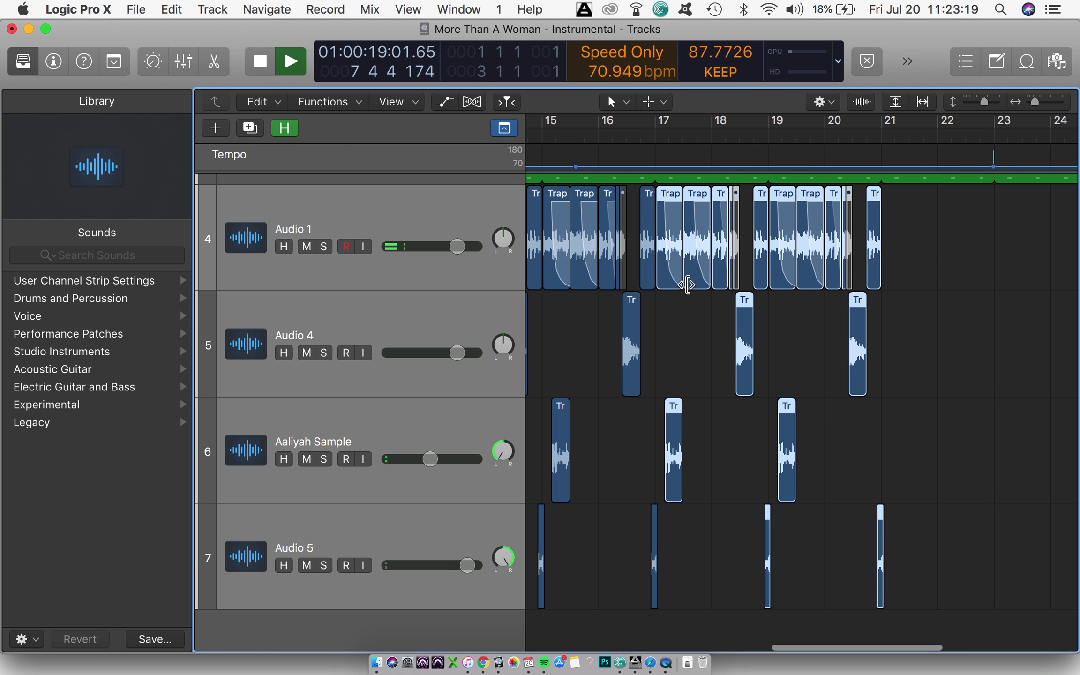
{"action": "left_click_drag", "start_coordinate": [666, 281], "coordinate": [900, 263], "text": "alt"}
{"action": "scroll", "coordinate": [901, 264], "scroll_direction": "right", "scroll_amount": 5}
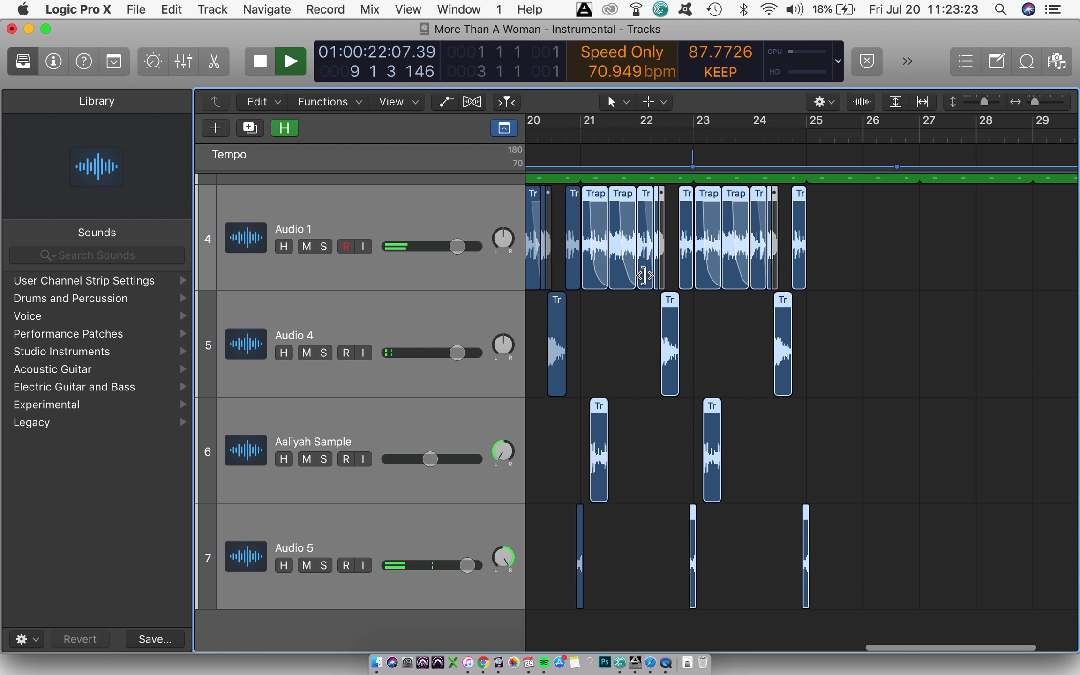
{"action": "key", "text": "super+Left"}
{"action": "key", "text": "super+Left"}
{"action": "key", "text": "super+Left"}
{"action": "key", "text": "super+Left"}
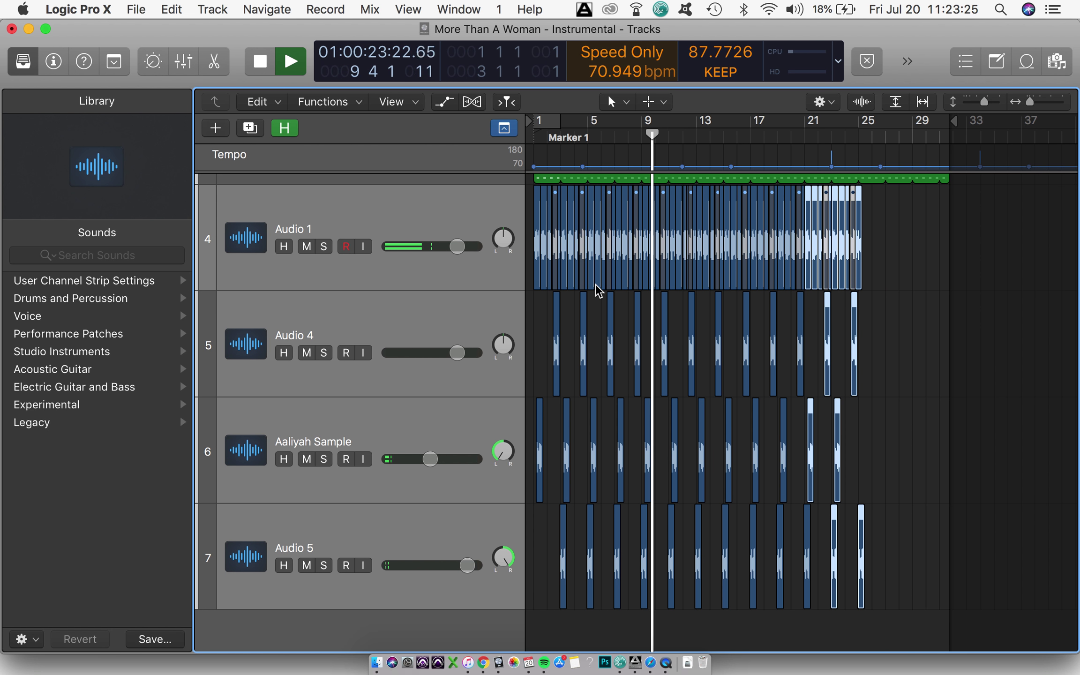
{"action": "key", "text": "super+Right"}
{"action": "key", "text": "super+Right"}
{"action": "key", "text": "super+Right"}
{"action": "key", "text": "super+Right"}
{"action": "key", "text": "super+Right"}
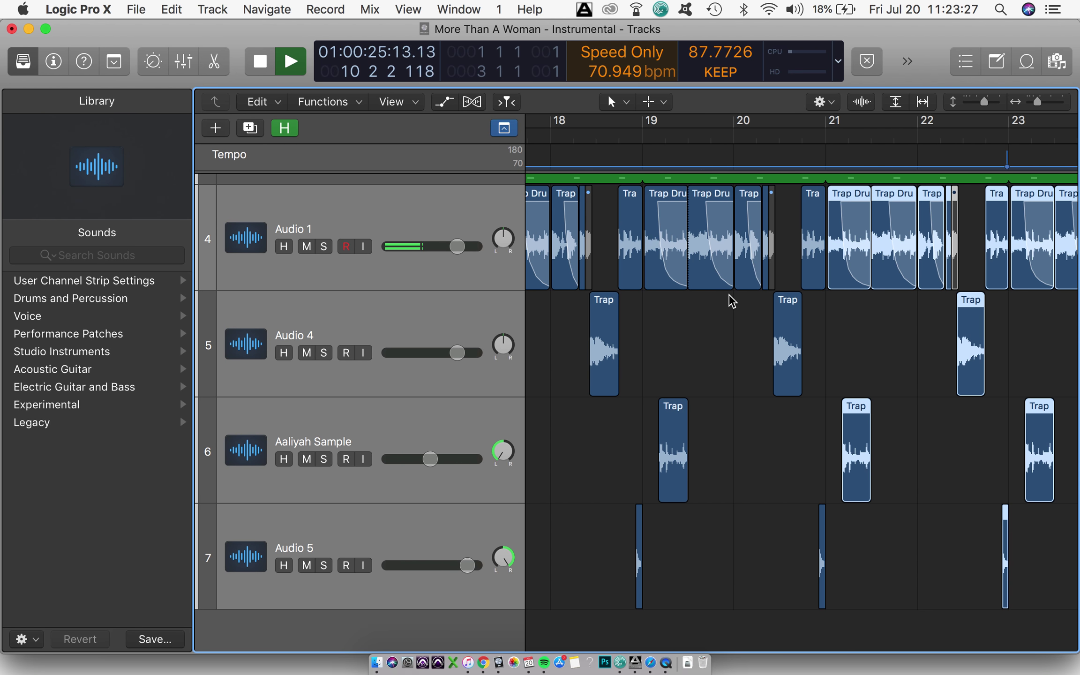
{"action": "scroll", "coordinate": [731, 299], "scroll_direction": "up", "scroll_amount": 4}
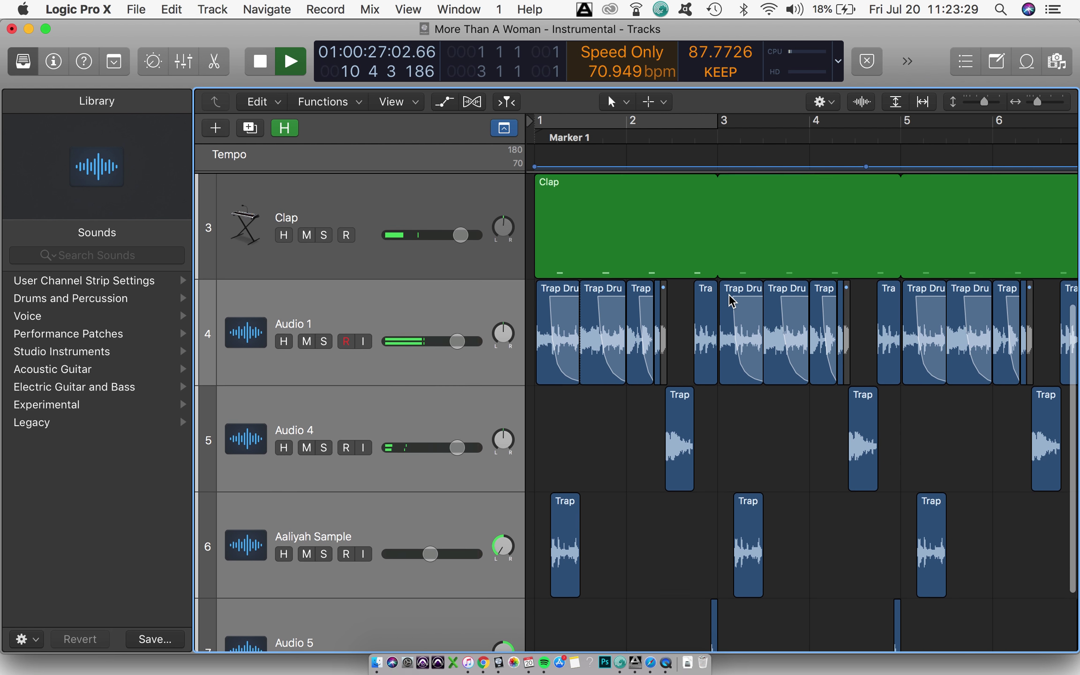
{"action": "scroll", "coordinate": [729, 300], "scroll_direction": "up", "scroll_amount": 2}
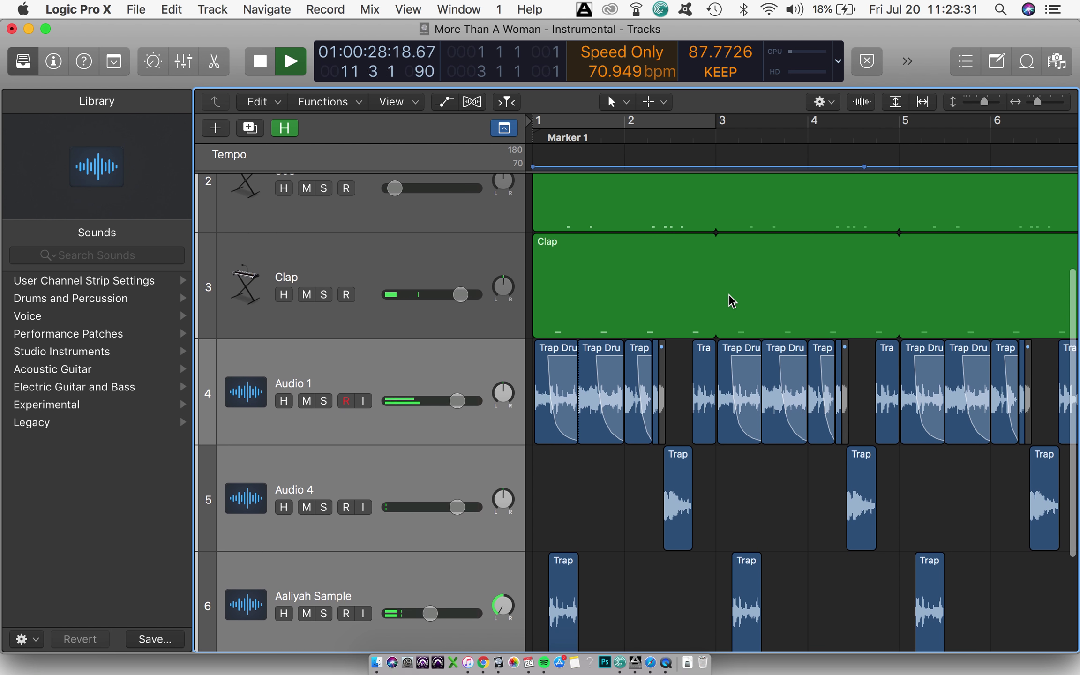
Show the mixer below the tracks area
{"action": "key", "text": "x"}
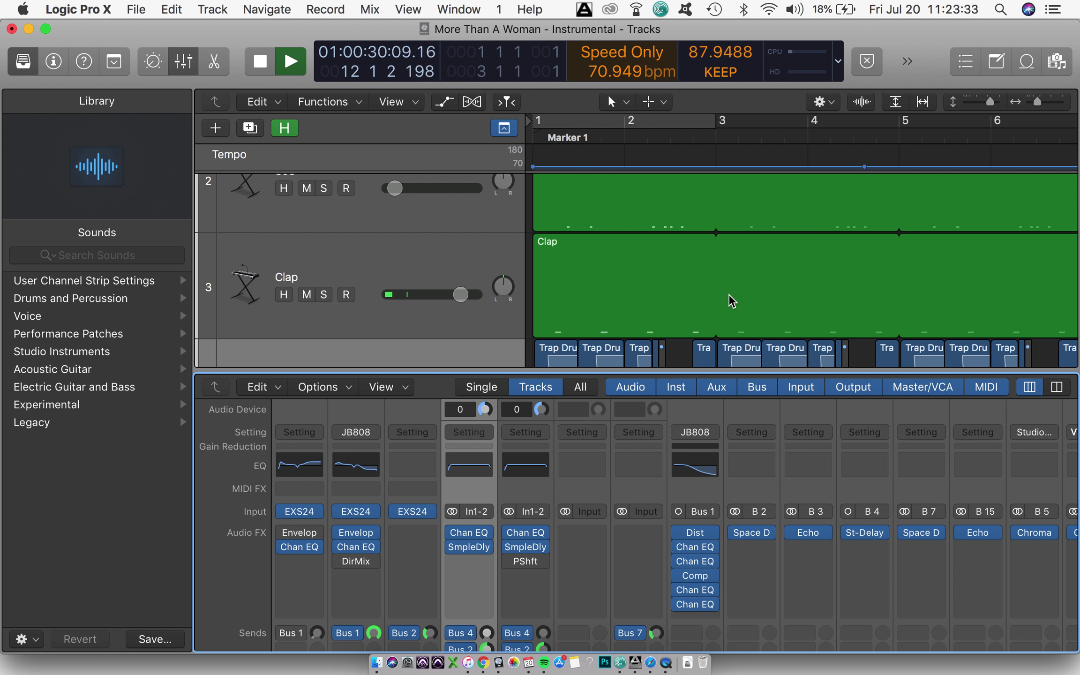
{"action": "scroll", "coordinate": [732, 301], "scroll_direction": "down", "scroll_amount": 10}
{"action": "scroll", "coordinate": [586, 582], "scroll_direction": "down", "scroll_amount": 5}
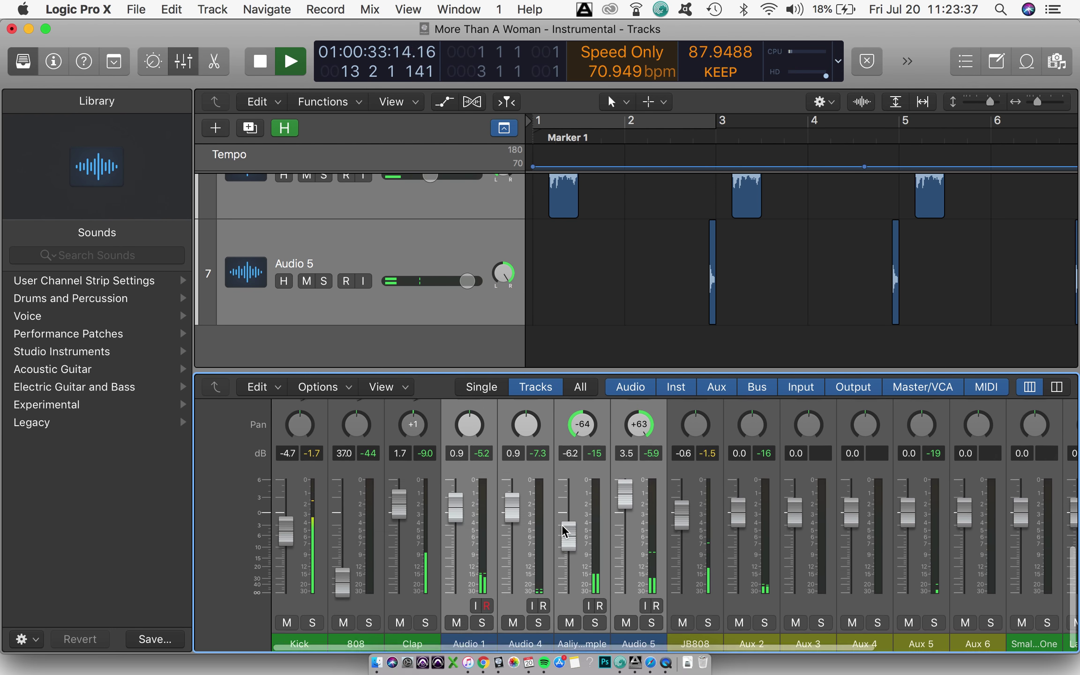
{"action": "scroll", "coordinate": [516, 549], "scroll_direction": "up", "scroll_amount": 5}
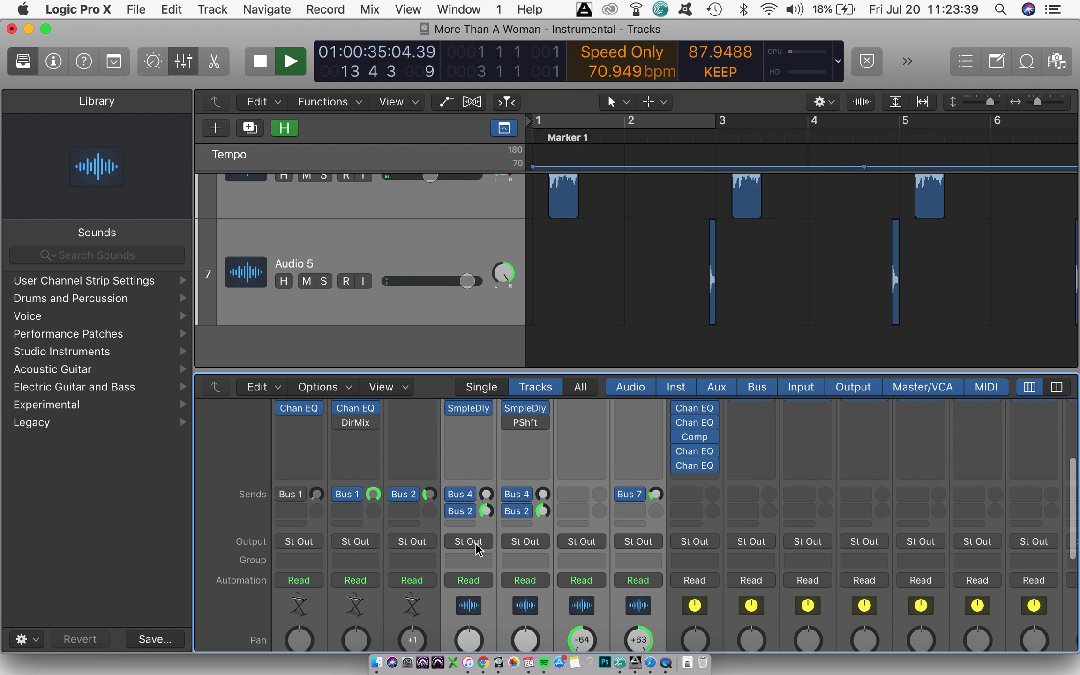
Set the output of the four selected audio channel strips to Bus 16
{"action": "left_click", "coordinate": [475, 545]}
{"action": "mouse_move", "coordinate": [497, 588]}
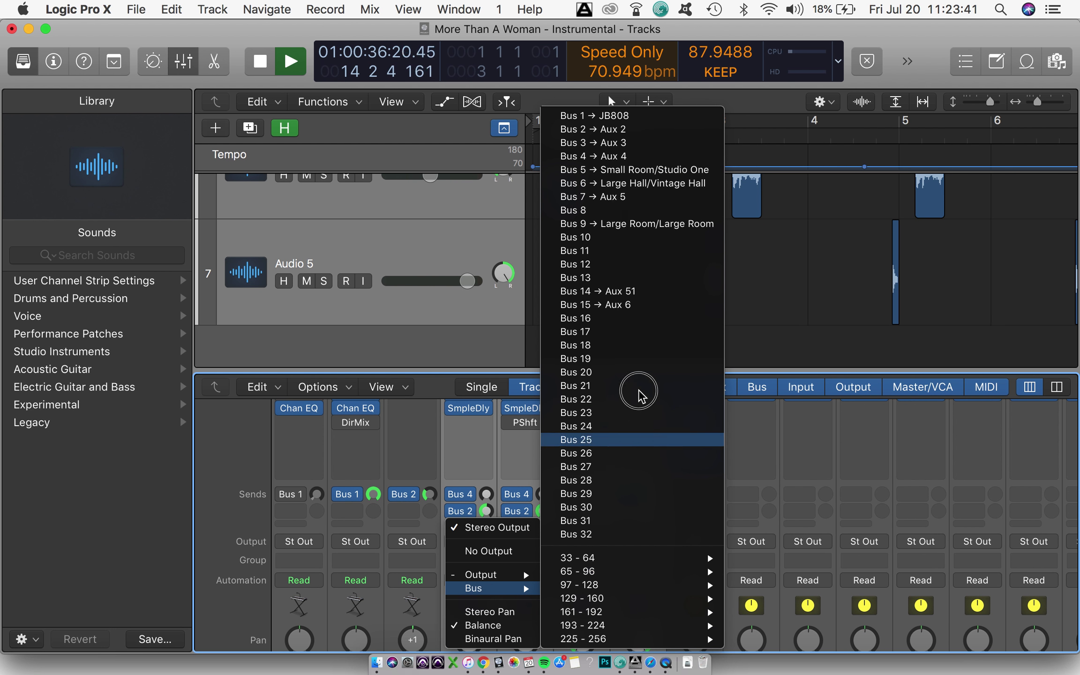
{"action": "left_click", "coordinate": [640, 331]}
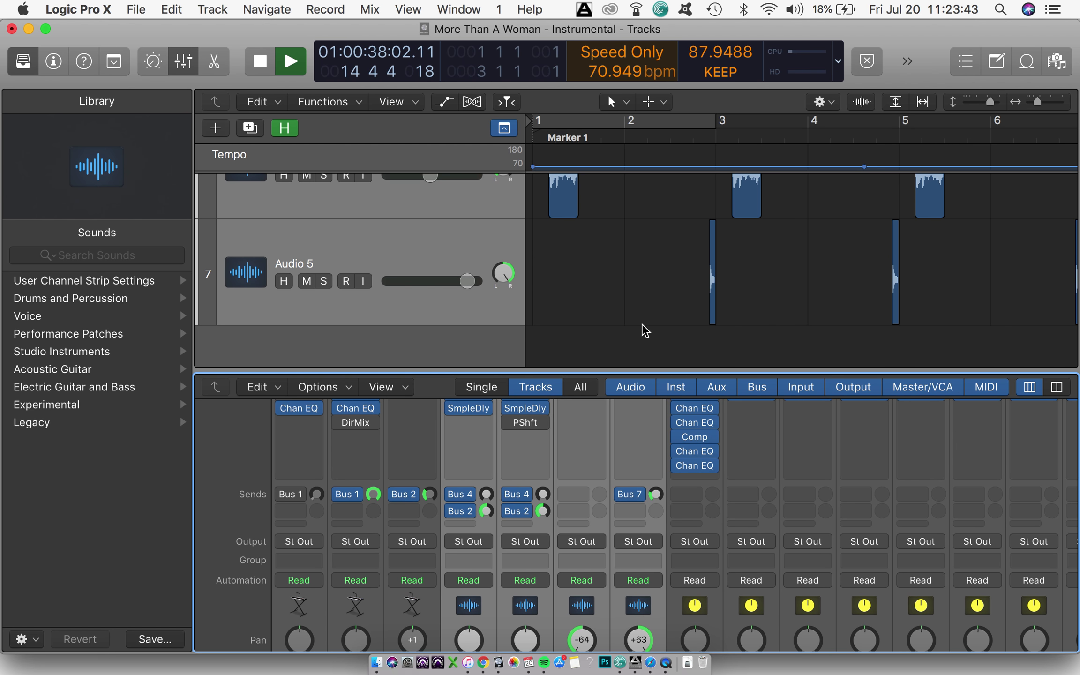
{"action": "scroll", "coordinate": [685, 561], "scroll_direction": "right", "scroll_amount": 3}
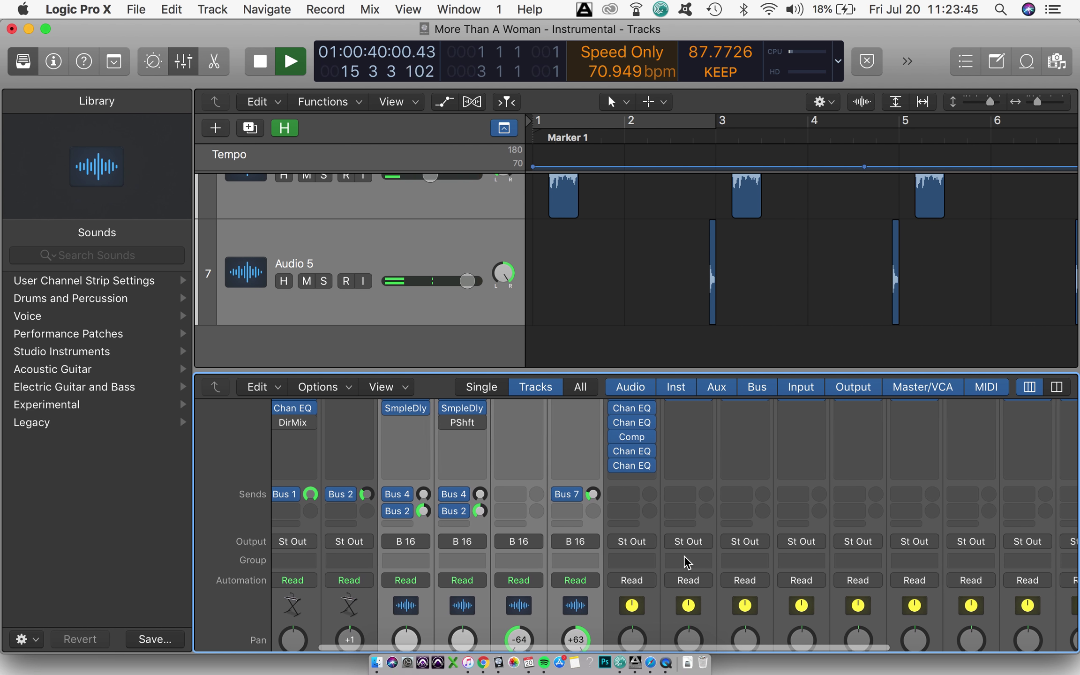
{"action": "scroll", "coordinate": [685, 562], "scroll_direction": "up", "scroll_amount": 5}
{"action": "scroll", "coordinate": [687, 553], "scroll_direction": "down", "scroll_amount": 5}
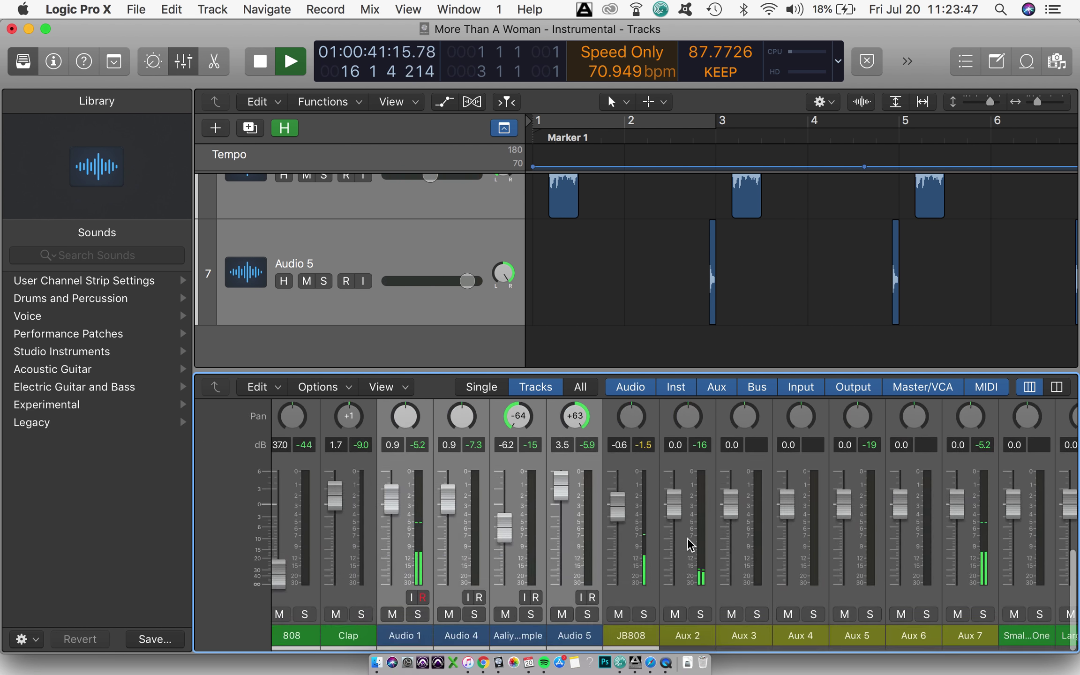
{"action": "scroll", "coordinate": [688, 543], "scroll_direction": "right", "scroll_amount": 3}
{"action": "scroll", "coordinate": [714, 564], "scroll_direction": "up", "scroll_amount": 5}
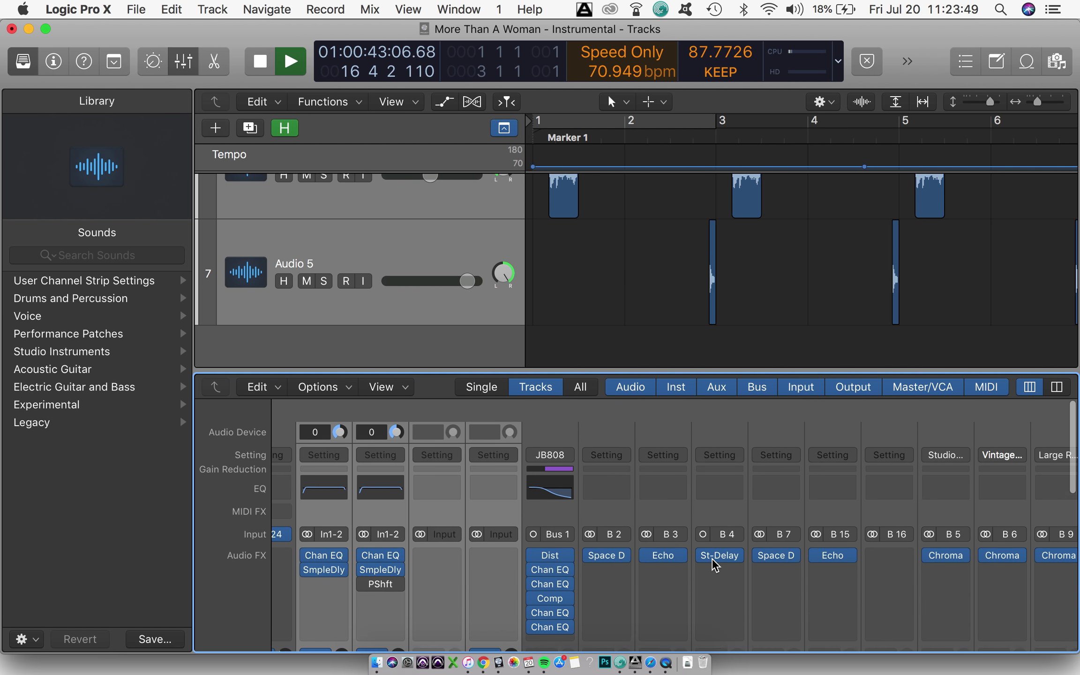
{"action": "scroll", "coordinate": [714, 565], "scroll_direction": "down", "scroll_amount": 5}
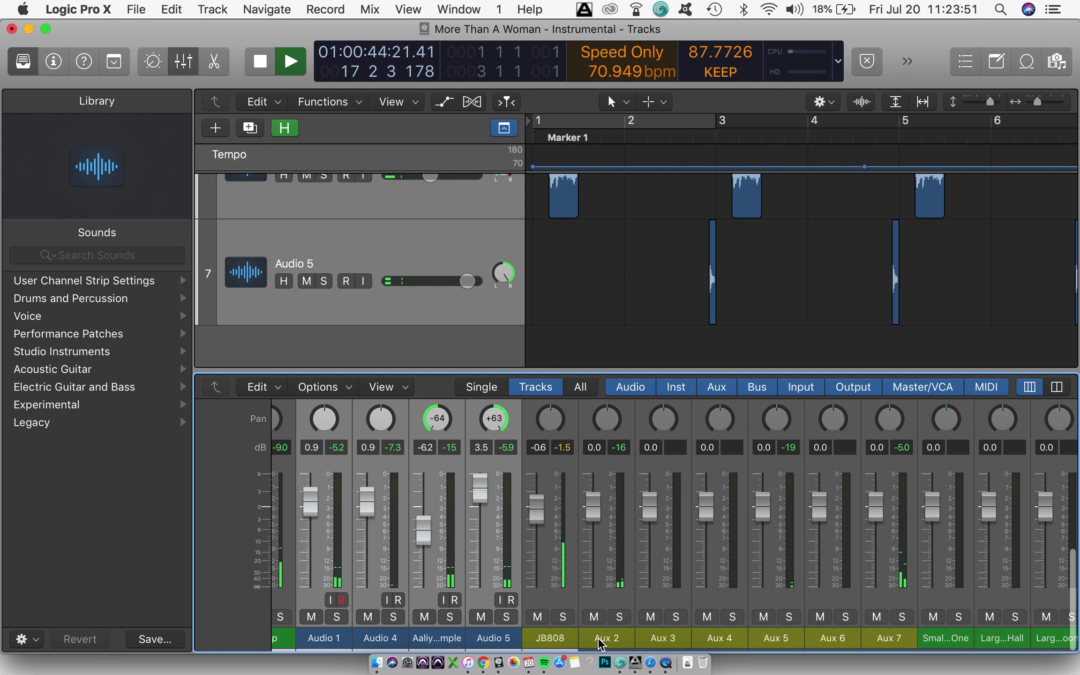
Go through the Aux 2, Aux 3 and Aux 4 names, matching them to Verb, Echo and Delay
{"action": "left_click", "coordinate": [601, 639]}
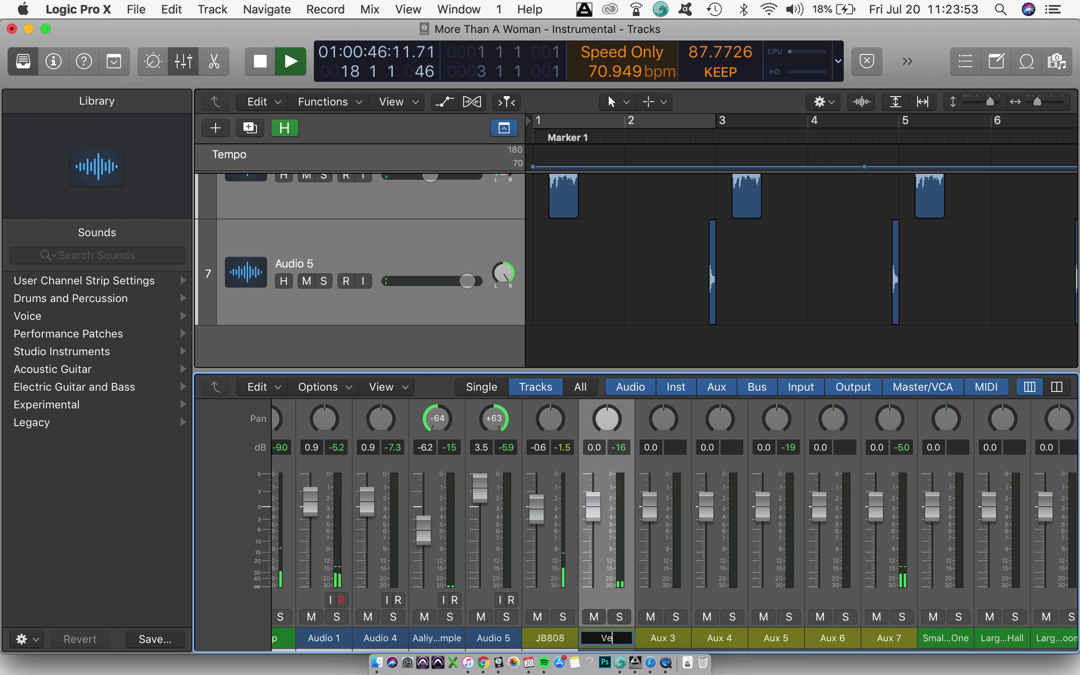
{"action": "scroll", "coordinate": [673, 642], "scroll_direction": "up", "scroll_amount": 5}
{"action": "scroll", "coordinate": [674, 642], "scroll_direction": "down", "scroll_amount": 5}
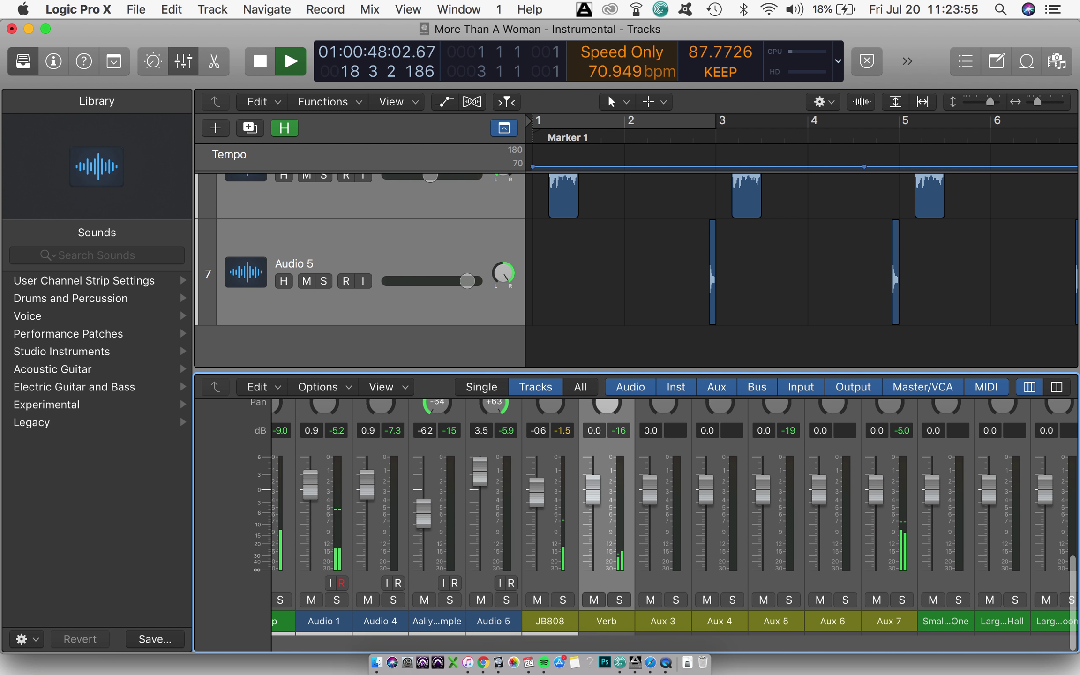
{"action": "double_click", "coordinate": [670, 636]}
{"action": "type", "text": "Echo"}
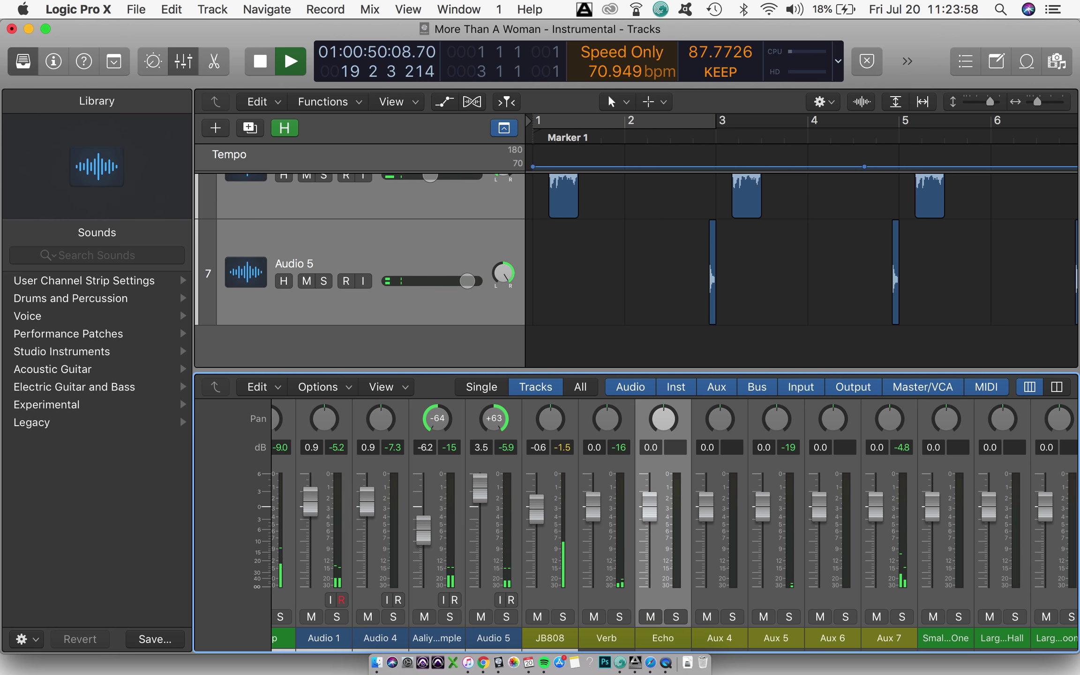
{"action": "scroll", "coordinate": [638, 525], "scroll_direction": "up", "scroll_amount": 5}
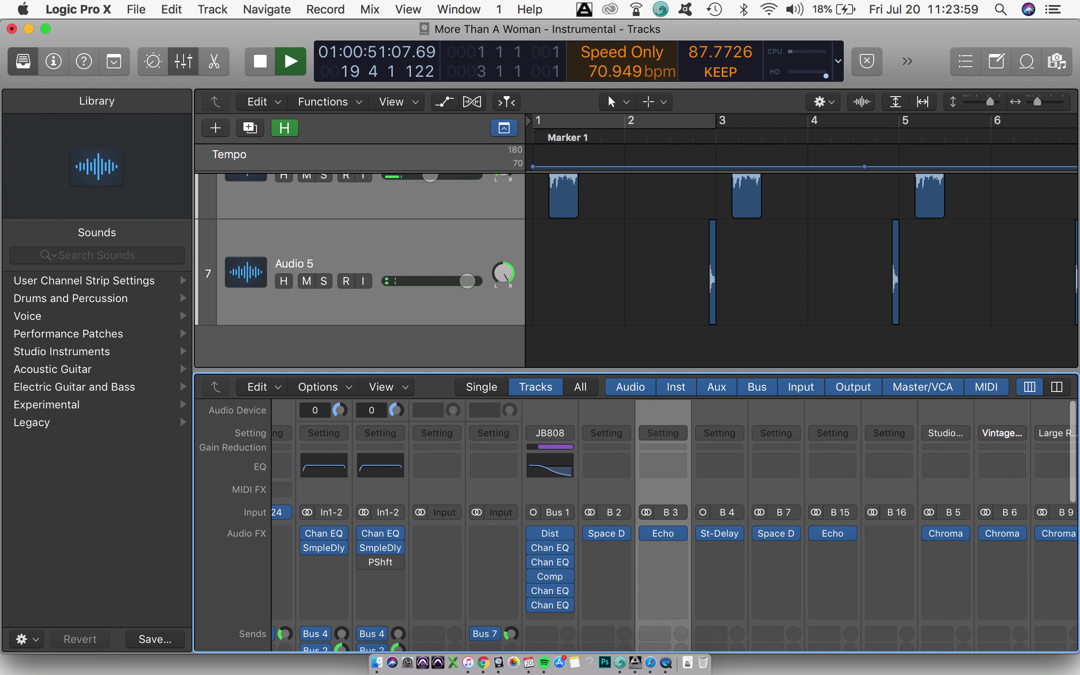
{"action": "scroll", "coordinate": [638, 525], "scroll_direction": "down", "scroll_amount": 4}
{"action": "scroll", "coordinate": [751, 634], "scroll_direction": "down", "scroll_amount": 3}
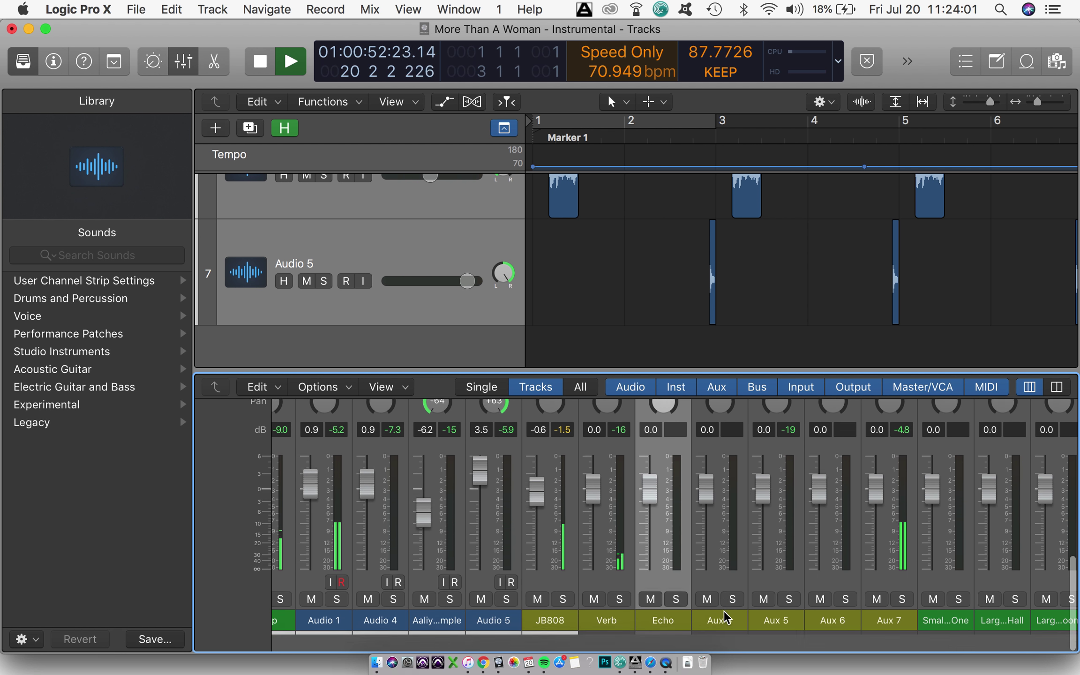
{"action": "double_click", "coordinate": [722, 638]}
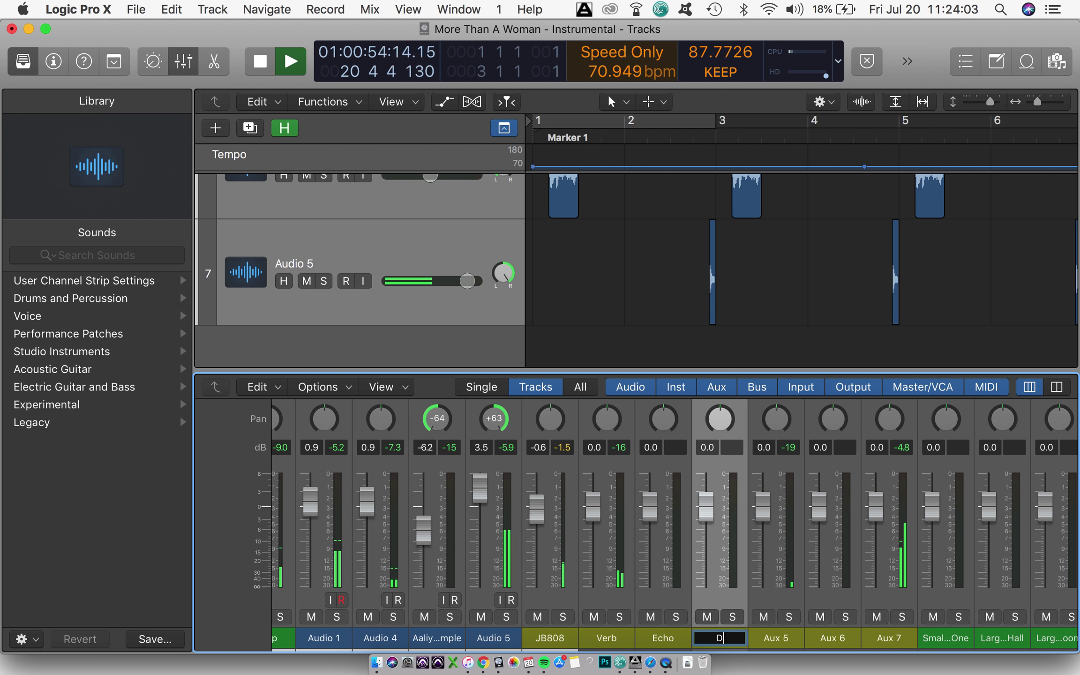
{"action": "scroll", "coordinate": [638, 525], "scroll_direction": "up", "scroll_amount": 5}
{"action": "scroll", "coordinate": [638, 525], "scroll_direction": "down", "scroll_amount": 4}
{"action": "scroll", "coordinate": [801, 632], "scroll_direction": "up", "scroll_amount": 3}
{"action": "scroll", "coordinate": [802, 632], "scroll_direction": "down", "scroll_amount": 5}
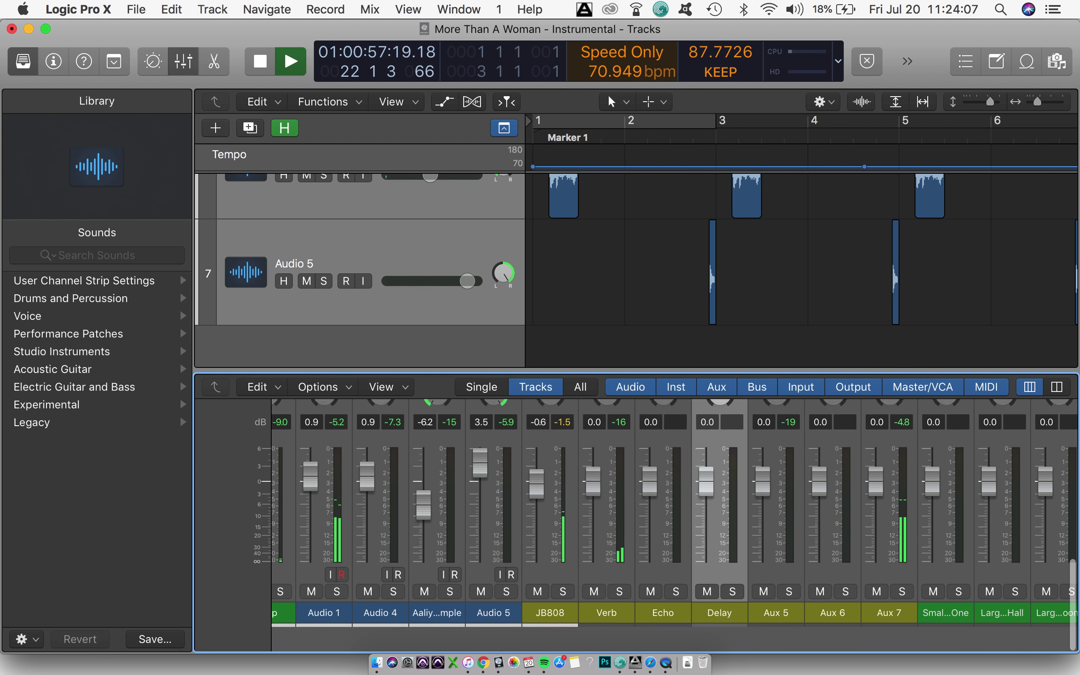
Rename Aux 5 to Verb2 and Aux 6 to Echo2
{"action": "double_click", "coordinate": [790, 638]}
{"action": "type", "text": "Verb2"}
{"action": "scroll", "coordinate": [844, 635], "scroll_direction": "up", "scroll_amount": 3}
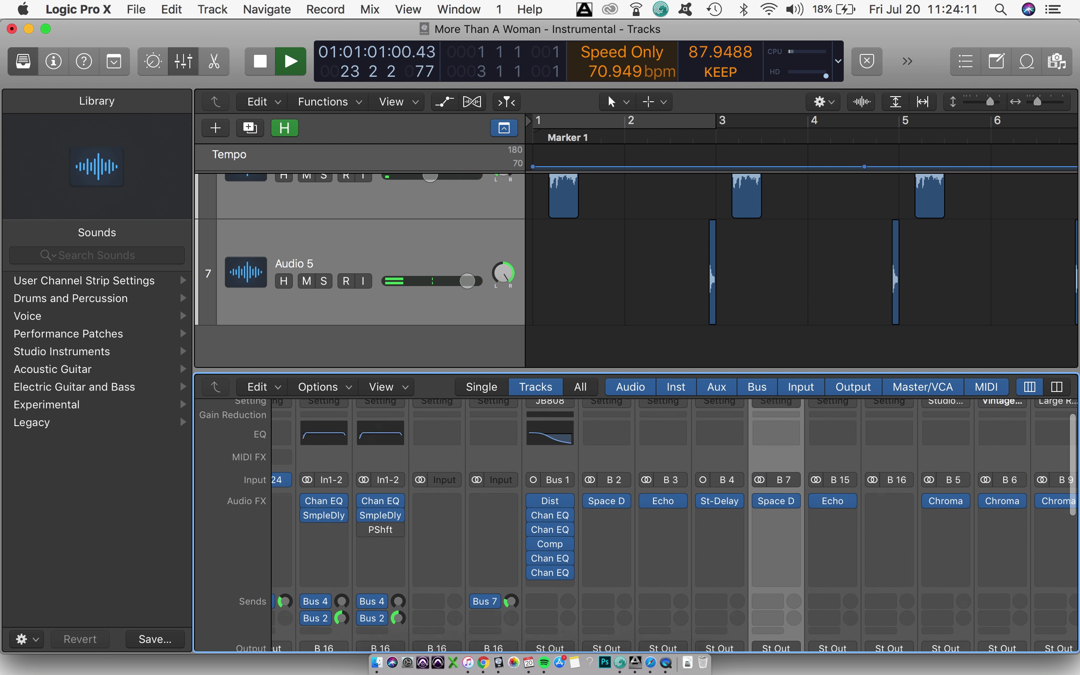
{"action": "scroll", "coordinate": [844, 635], "scroll_direction": "down", "scroll_amount": 4}
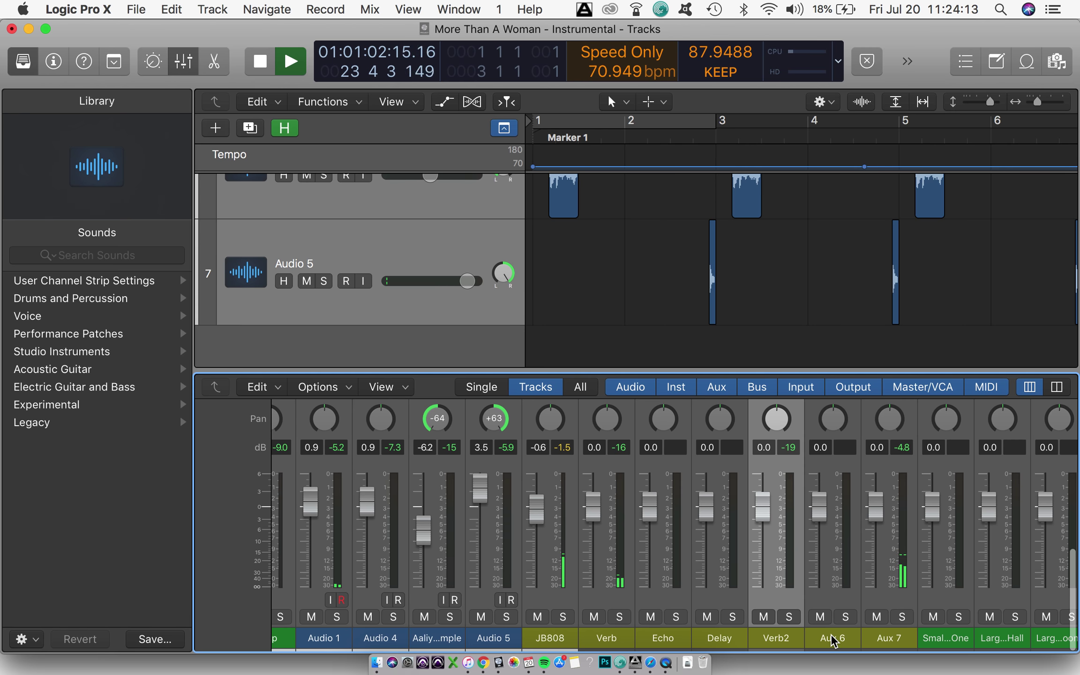
{"action": "double_click", "coordinate": [833, 639]}
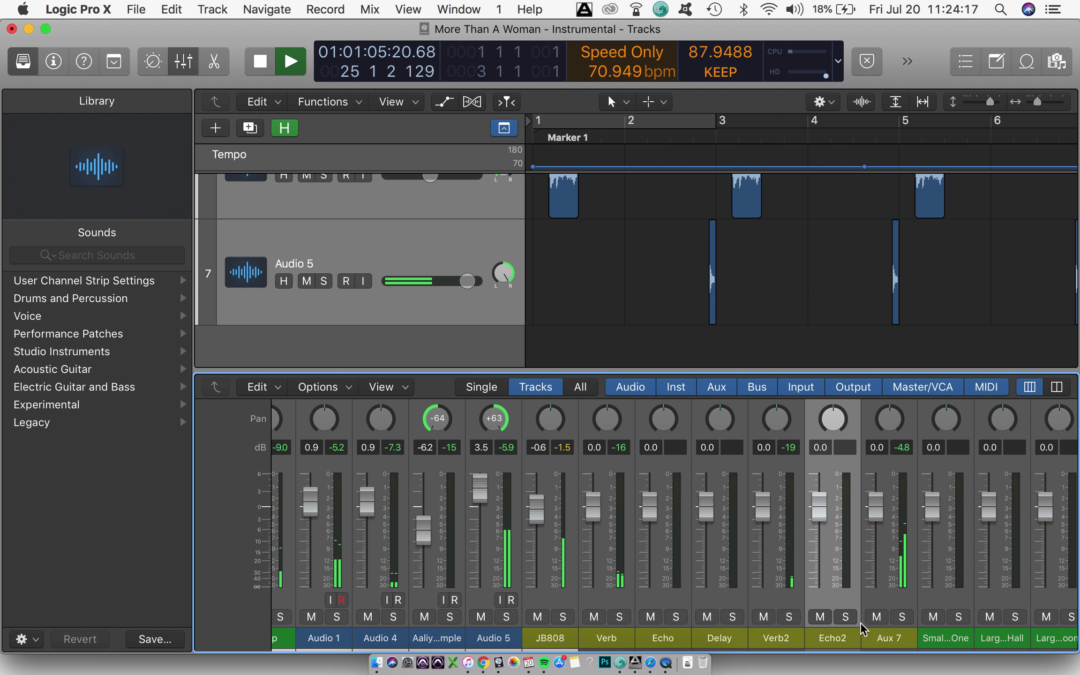
{"action": "key", "text": "Return"}
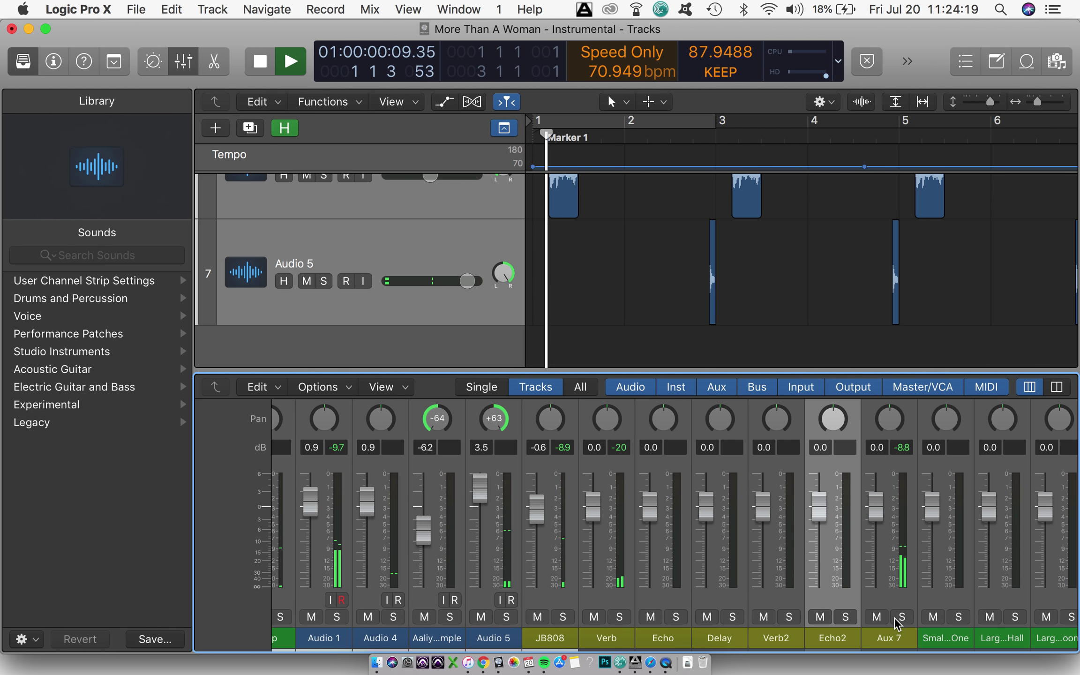
Add a Channel EQ to the Aux 7 channel
{"action": "left_click", "coordinate": [891, 643]}
{"action": "scroll", "coordinate": [891, 645], "scroll_direction": "up", "scroll_amount": 3}
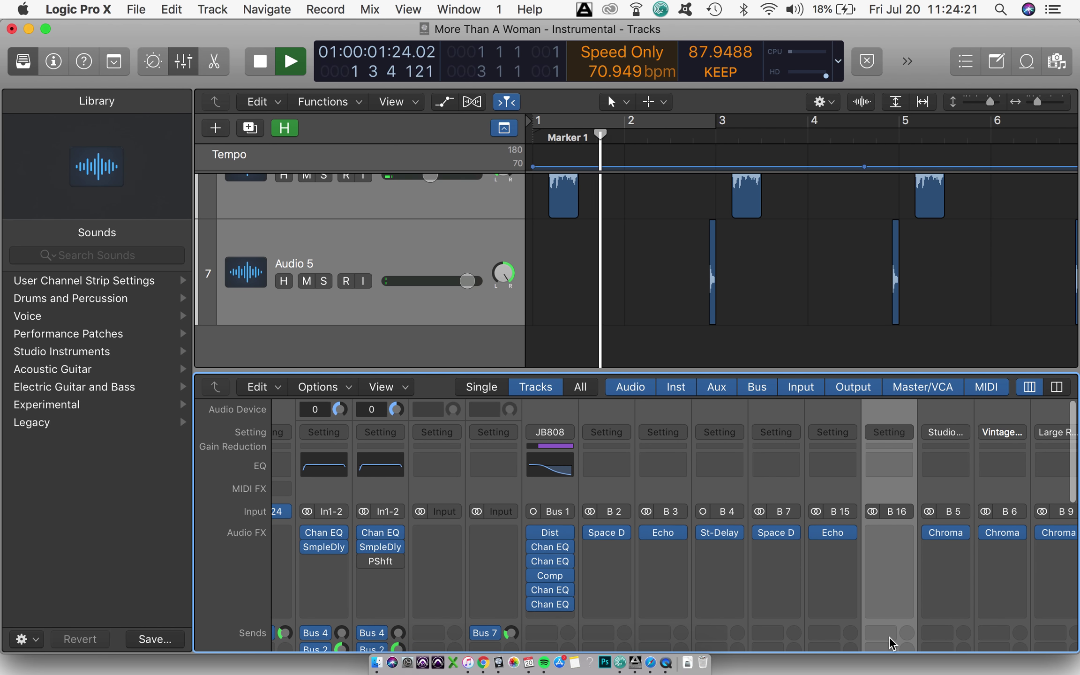
{"action": "scroll", "coordinate": [891, 644], "scroll_direction": "down", "scroll_amount": 4}
{"action": "scroll", "coordinate": [888, 640], "scroll_direction": "up", "scroll_amount": 5}
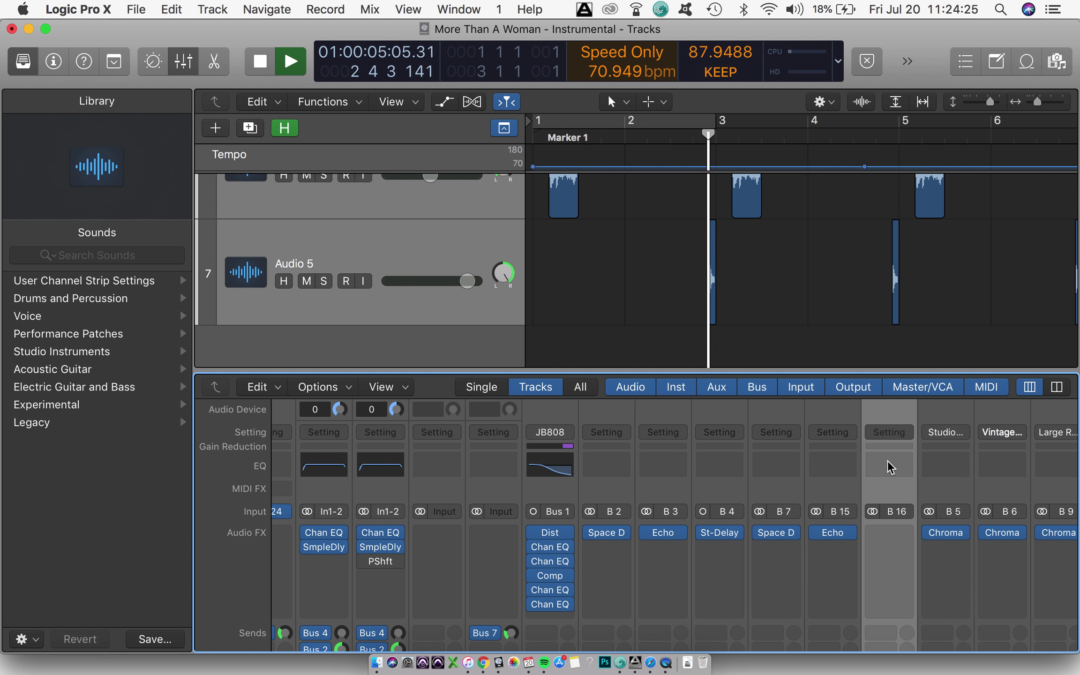
{"action": "left_click", "coordinate": [890, 466]}
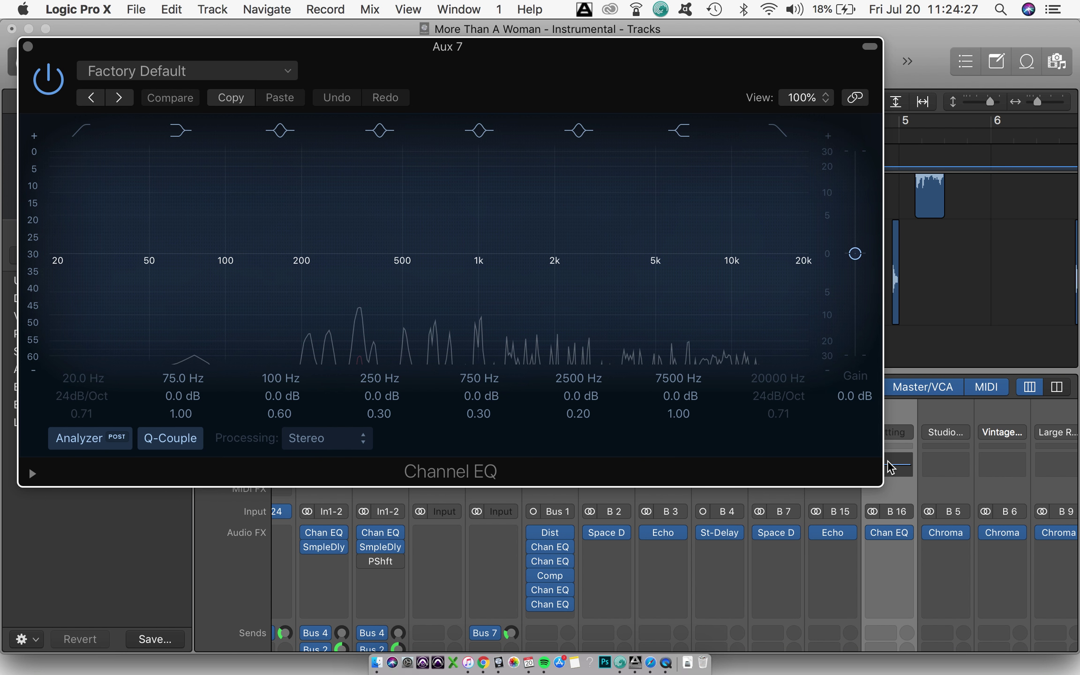
Shape Aux 7's EQ: 48dB/Oct high-cut, a -2.5 dB dip near 2150 Hz, low boost at 510 Hz
{"action": "left_click", "coordinate": [782, 134]}
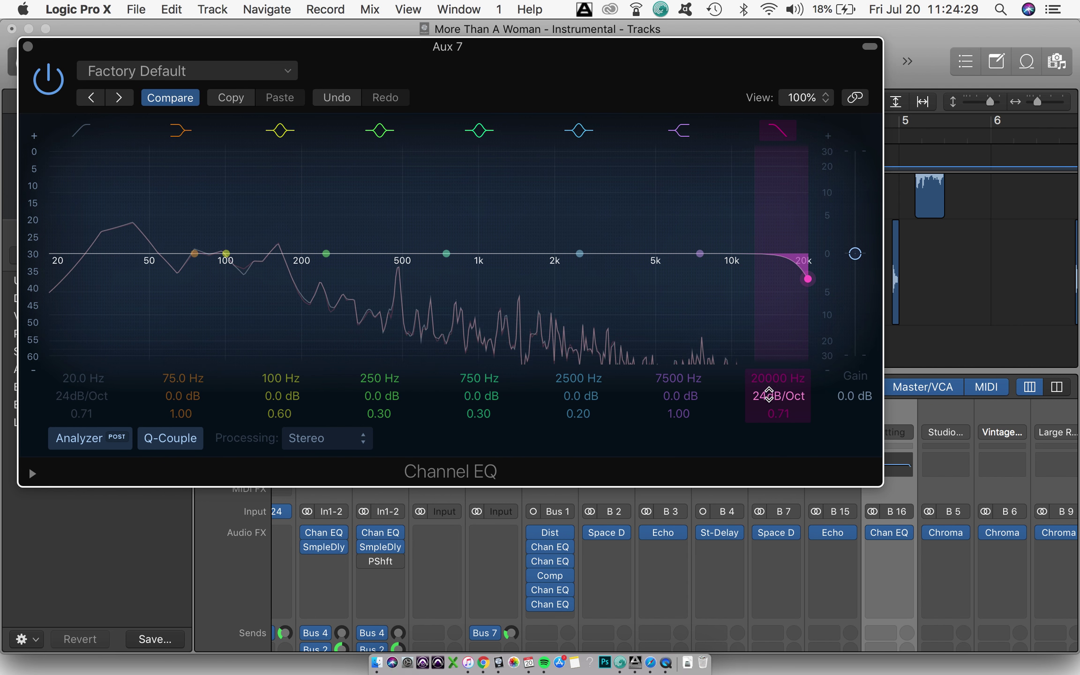
{"action": "left_click_drag", "start_coordinate": [778, 396], "coordinate": [765, 447]}
{"action": "mouse_move", "coordinate": [776, 388]}
{"action": "left_mouse_down"}
{"action": "mouse_move", "coordinate": [776, 399]}
{"action": "mouse_move", "coordinate": [778, 365]}
{"action": "left_mouse_up"}
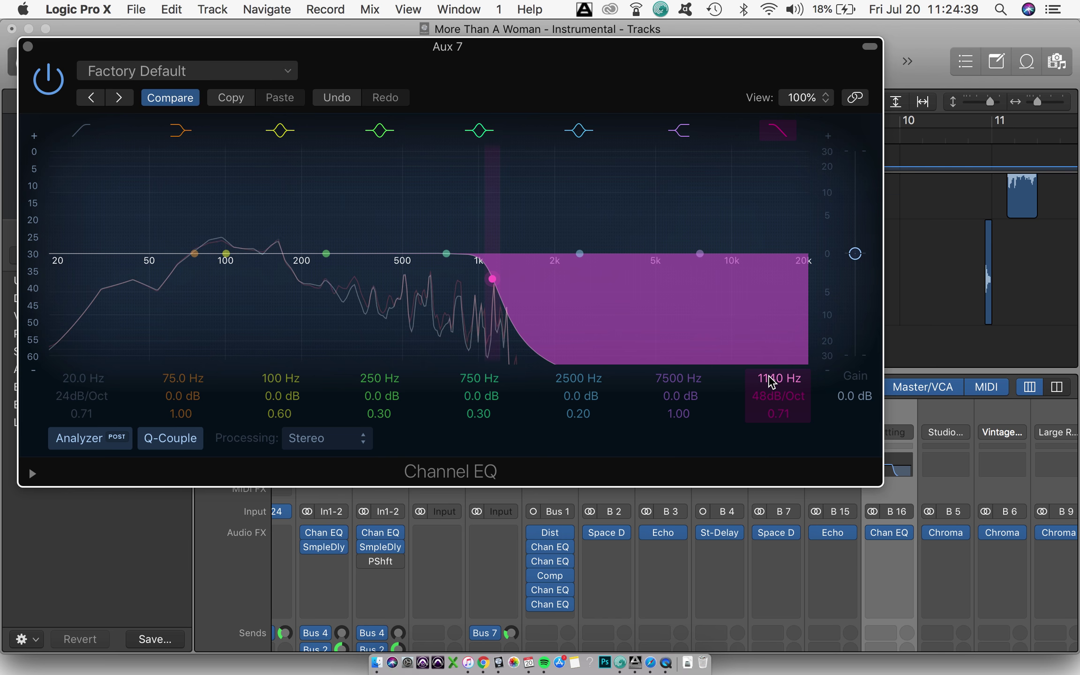
{"action": "mouse_move", "coordinate": [771, 382]}
{"action": "left_mouse_down"}
{"action": "mouse_move", "coordinate": [771, 465]}
{"action": "mouse_move", "coordinate": [771, 328]}
{"action": "mouse_move", "coordinate": [771, 359]}
{"action": "left_mouse_up"}
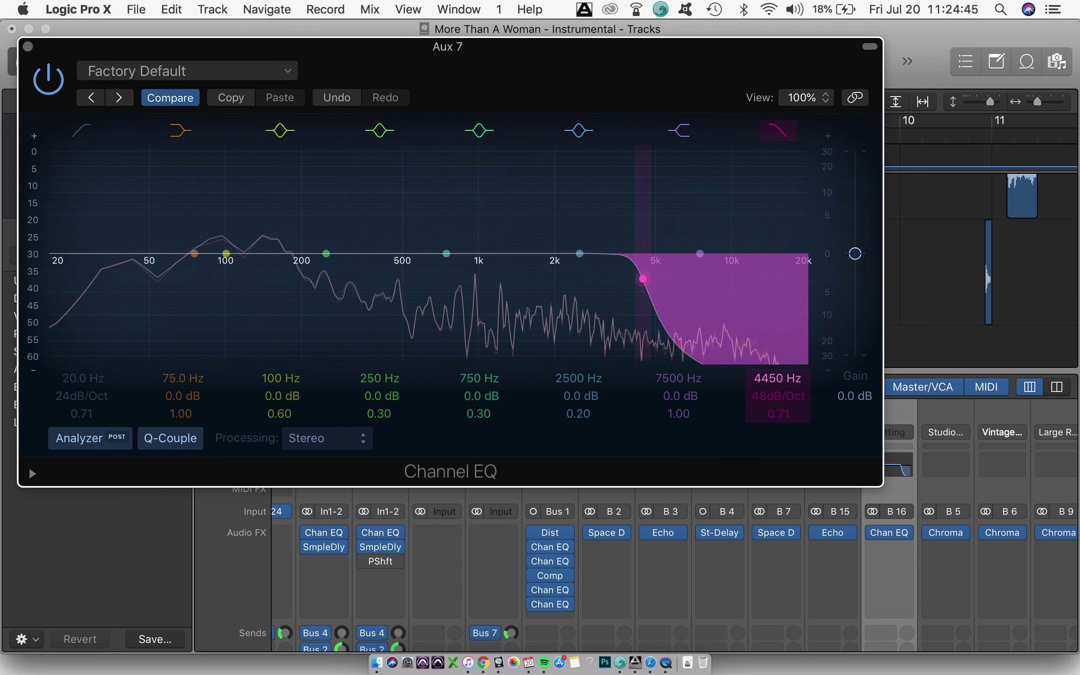
{"action": "left_click_drag", "start_coordinate": [492, 279], "coordinate": [330, 212]}
{"action": "left_click_drag", "start_coordinate": [326, 254], "coordinate": [612, 289]}
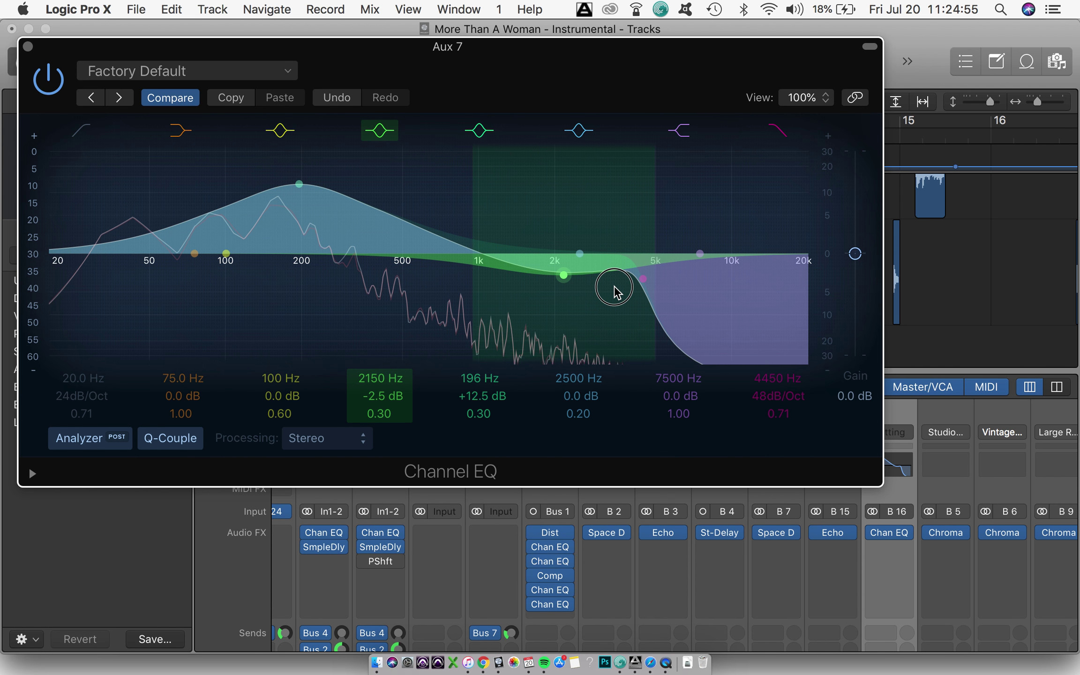
{"action": "left_click_drag", "start_coordinate": [371, 175], "coordinate": [489, 224]}
Switch off and close Aux 7's EQ, then remove the Channel EQ from B16
{"action": "left_click", "coordinate": [48, 79]}
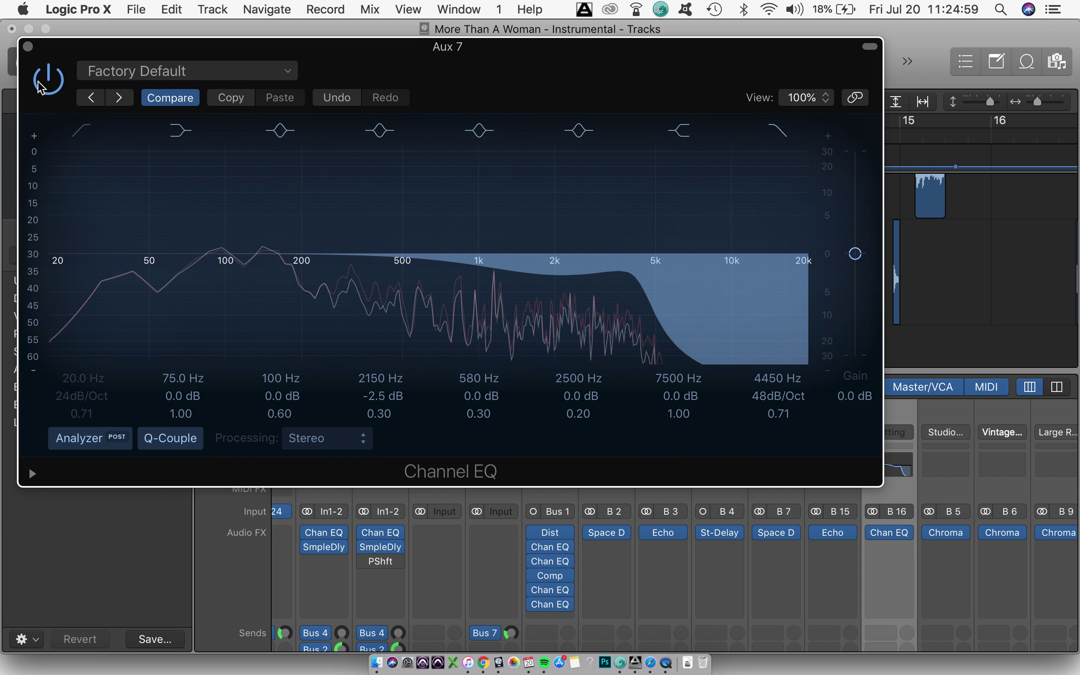
{"action": "left_click", "coordinate": [29, 46]}
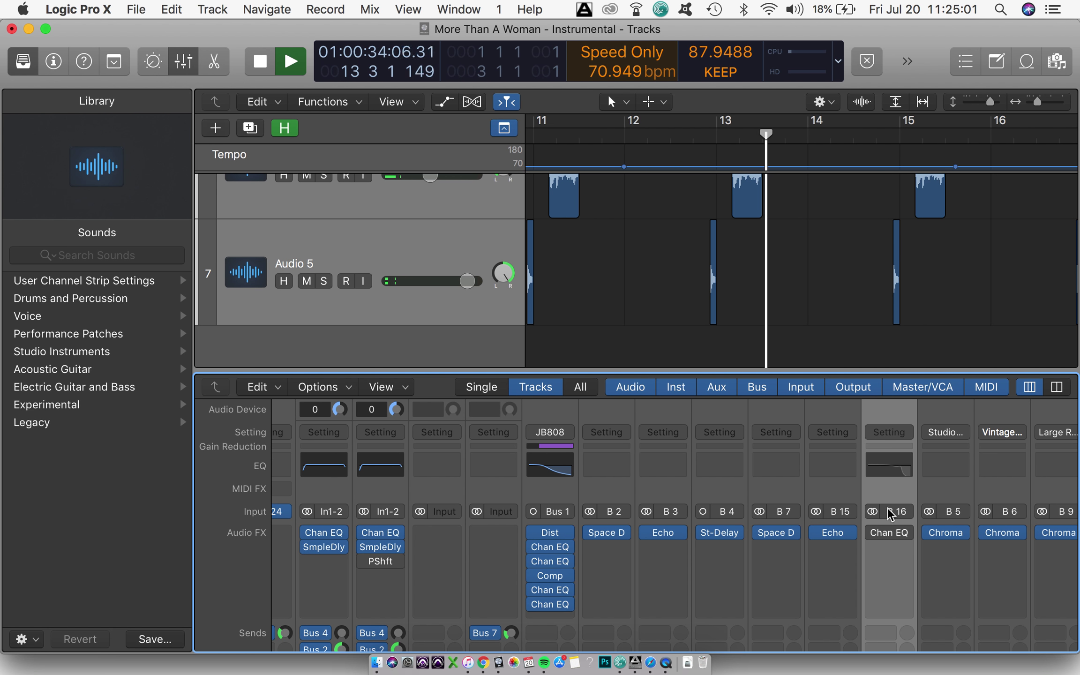
{"action": "left_click", "coordinate": [907, 533]}
{"action": "mouse_move", "coordinate": [915, 307]}
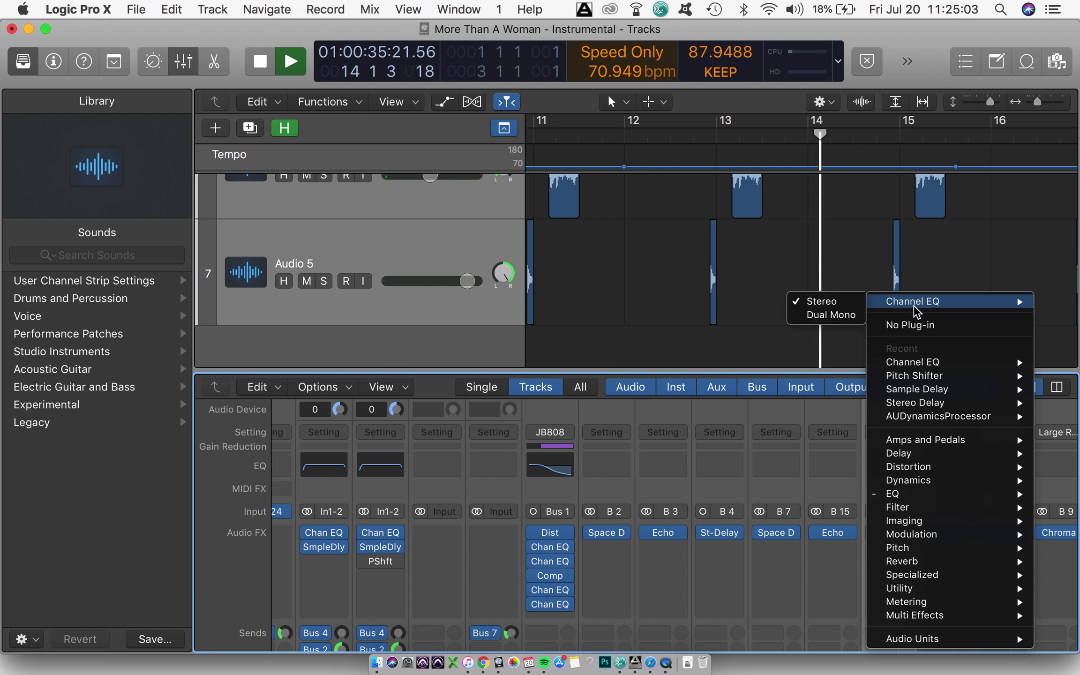
{"action": "left_click", "coordinate": [911, 326]}
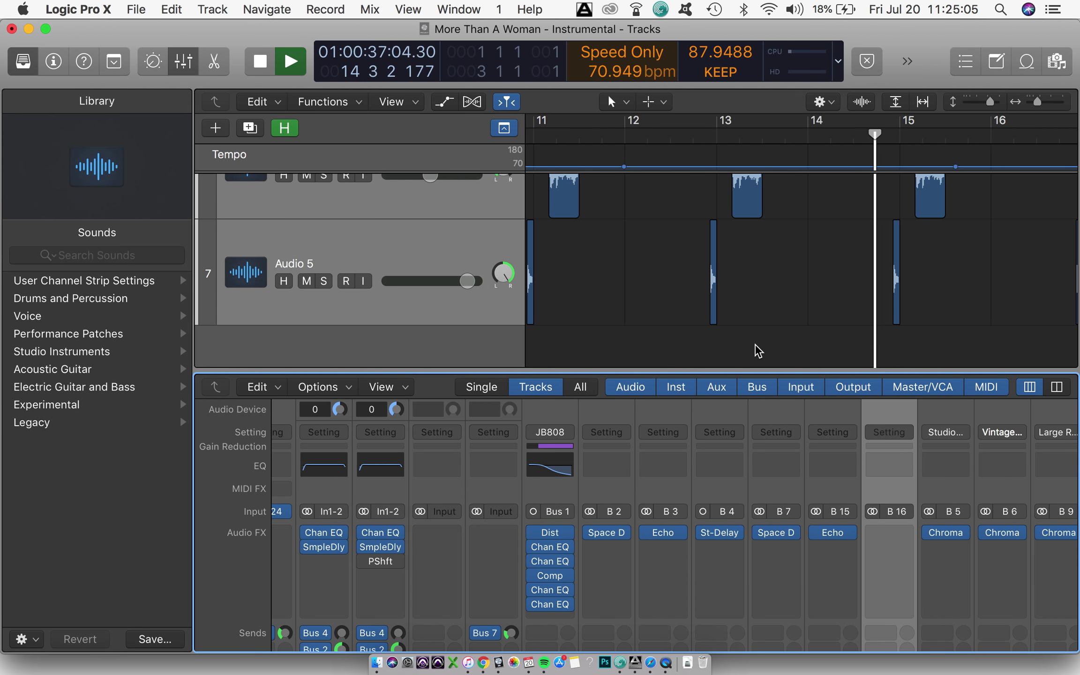
{"action": "left_click", "coordinate": [655, 277]}
{"action": "key", "text": "super+Left"}
{"action": "key", "text": "super+Left"}
{"action": "key", "text": "super+Left"}
{"action": "key", "text": "super+Left"}
{"action": "key", "text": "super+Left"}
{"action": "key", "text": "super+Left"}
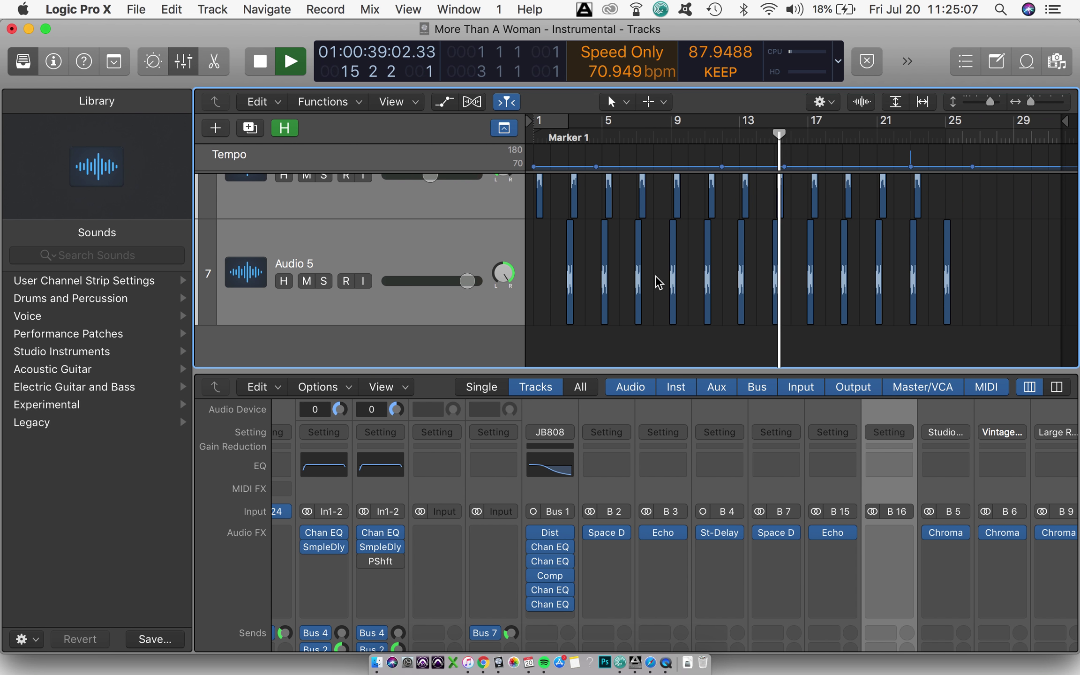
Hide the mixer, zoom in on bars 1–9 and select the Kick track
{"action": "key", "text": "Return"}
{"action": "scroll", "coordinate": [659, 281], "scroll_direction": "up", "scroll_amount": 10}
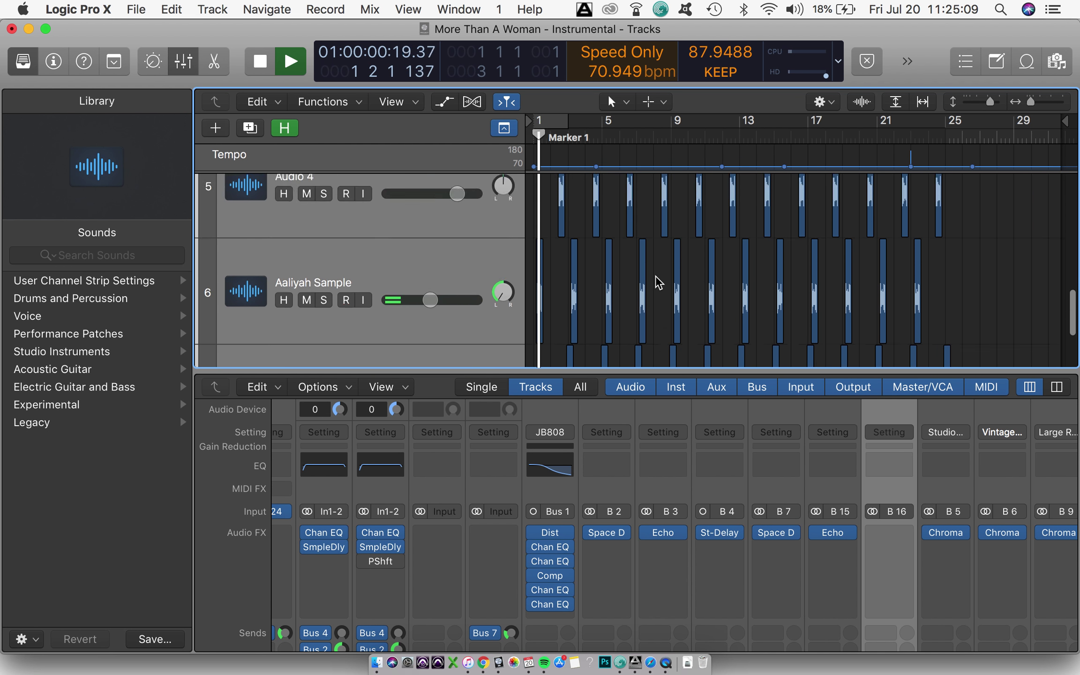
{"action": "scroll", "coordinate": [658, 281], "scroll_direction": "up", "scroll_amount": 3}
{"action": "key", "text": "x"}
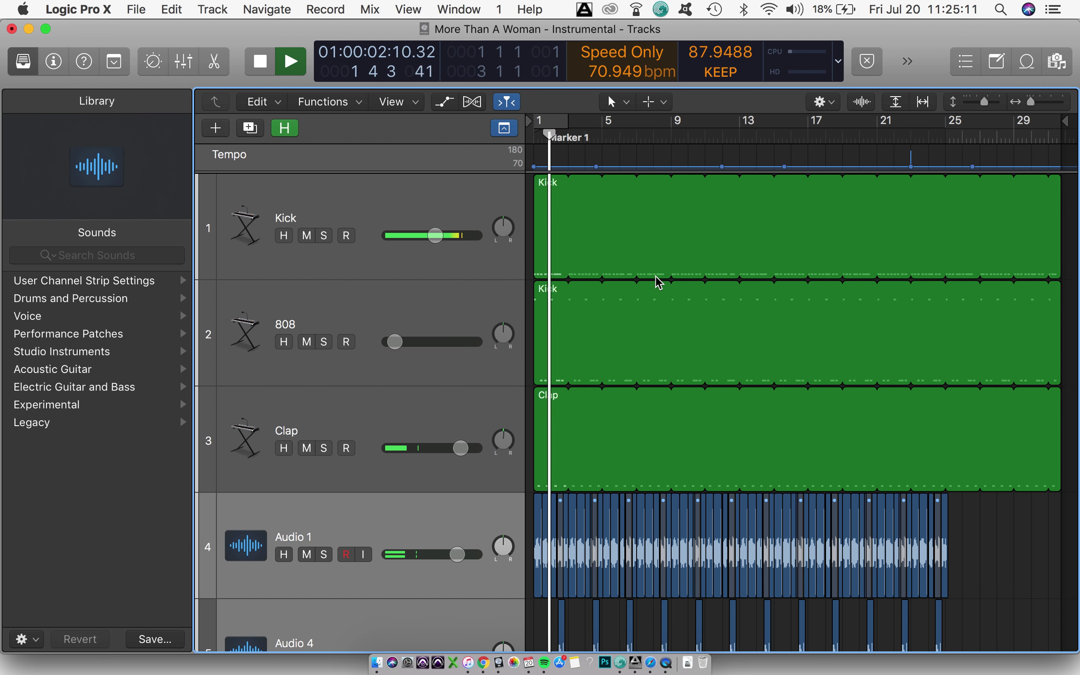
{"action": "key", "text": "super+Right"}
{"action": "key", "text": "super+Right"}
{"action": "key", "text": "super+Right"}
{"action": "key", "text": "super+Right"}
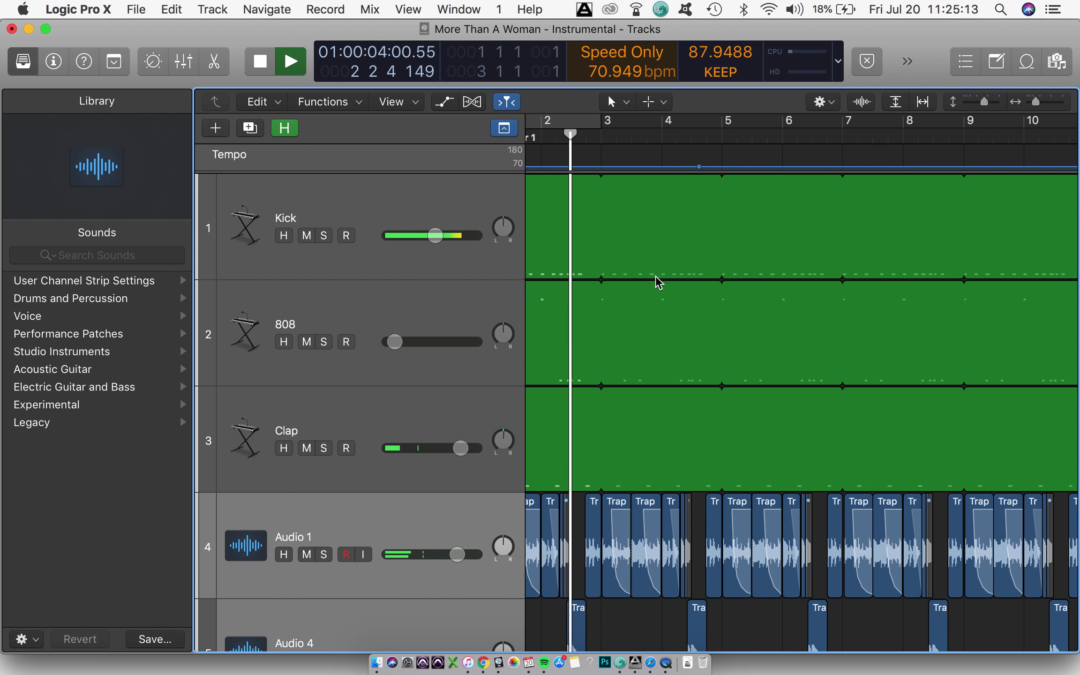
{"action": "scroll", "coordinate": [655, 276], "scroll_direction": "up", "scroll_amount": 1}
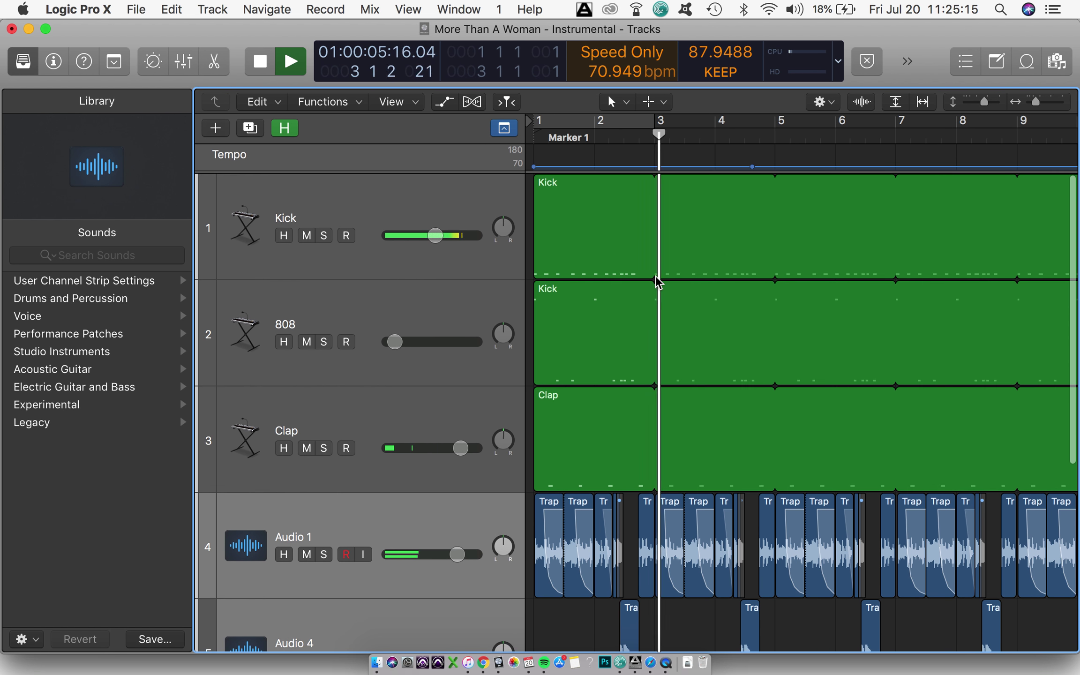
{"action": "left_click", "coordinate": [359, 206]}
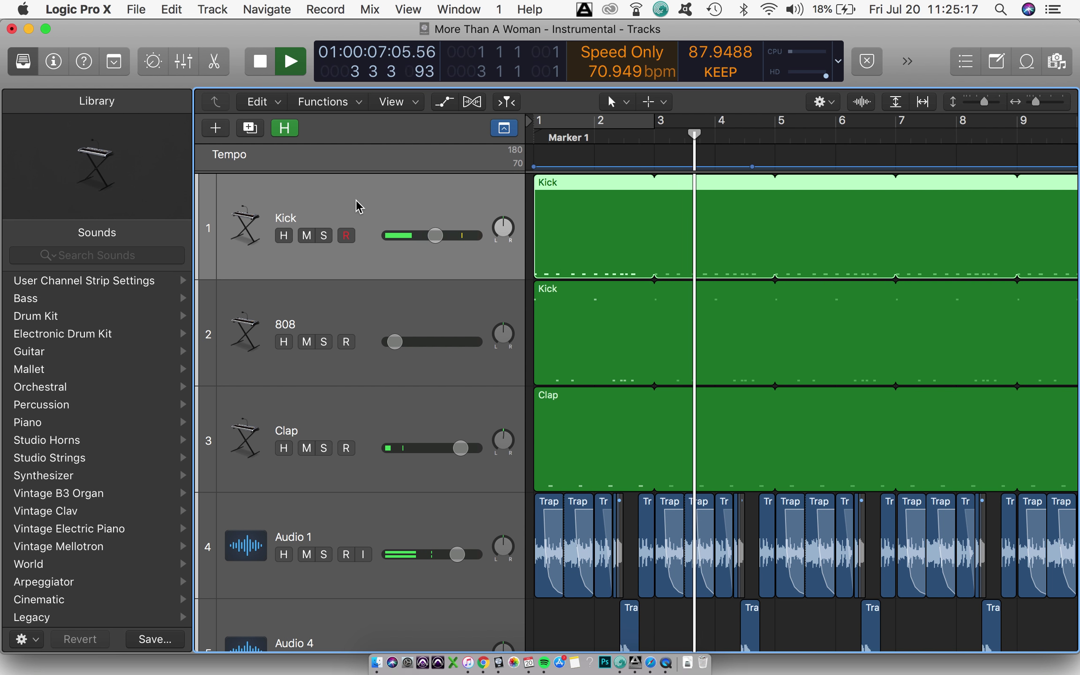
Create a new software instrument track, Inst 1, and move it to the top of the list
{"action": "key", "text": "alt+super+n"}
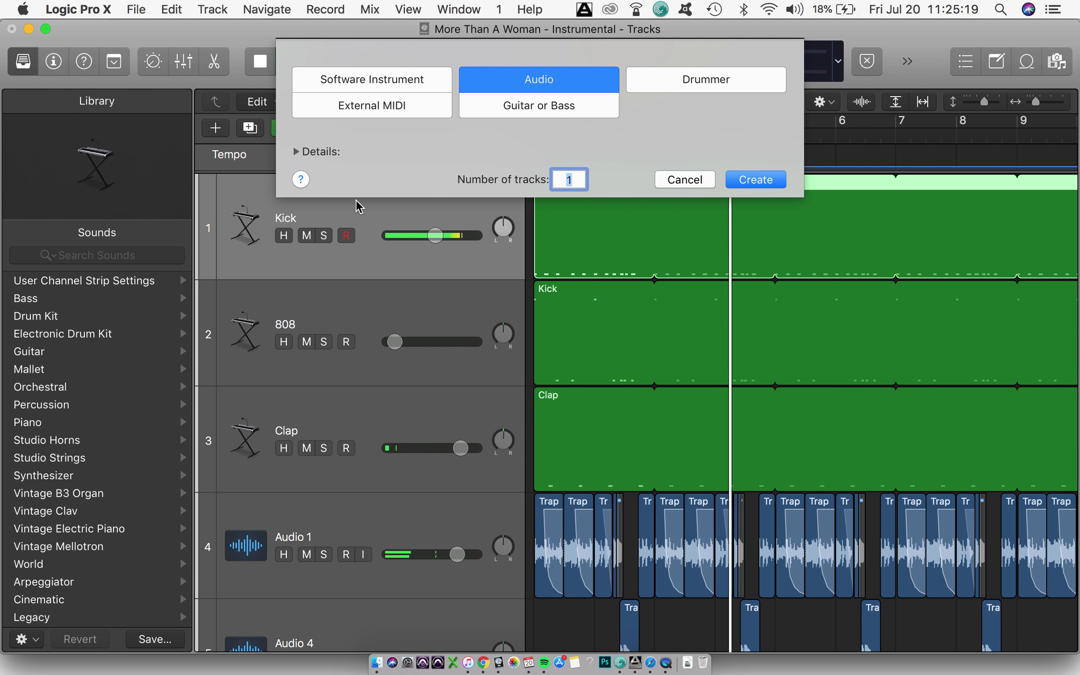
{"action": "key", "text": "Left"}
{"action": "key", "text": "Return"}
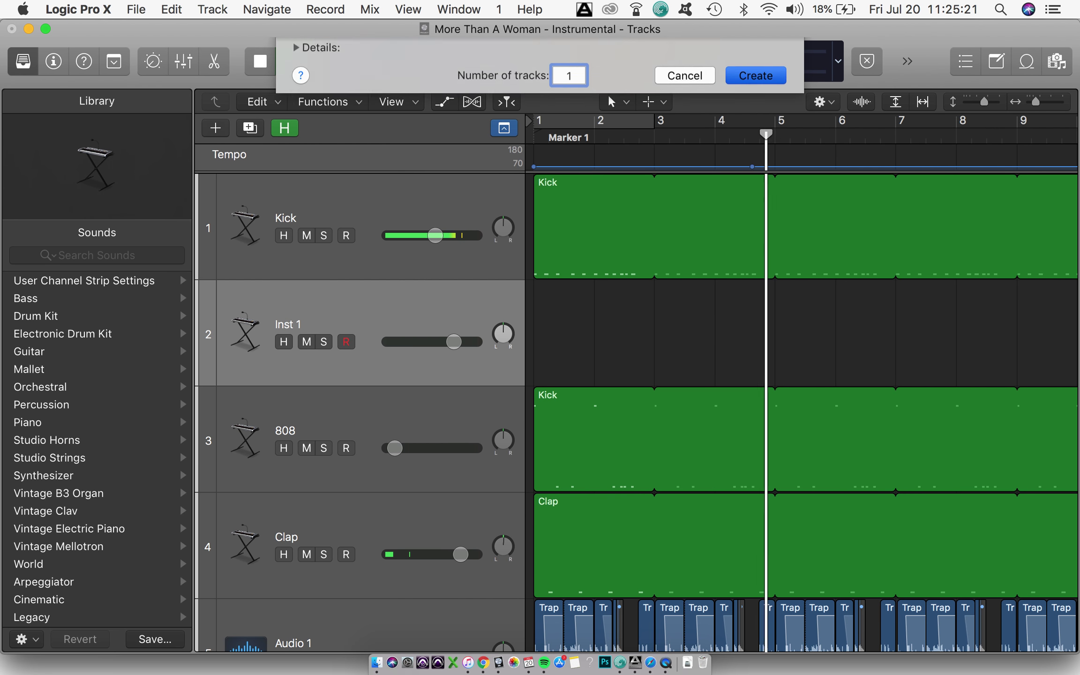
{"action": "left_click_drag", "start_coordinate": [294, 328], "coordinate": [306, 190]}
Test Inst 1 with Musical Typing notes K, P, L, P and show the Inspector
{"action": "key", "text": "super+k"}
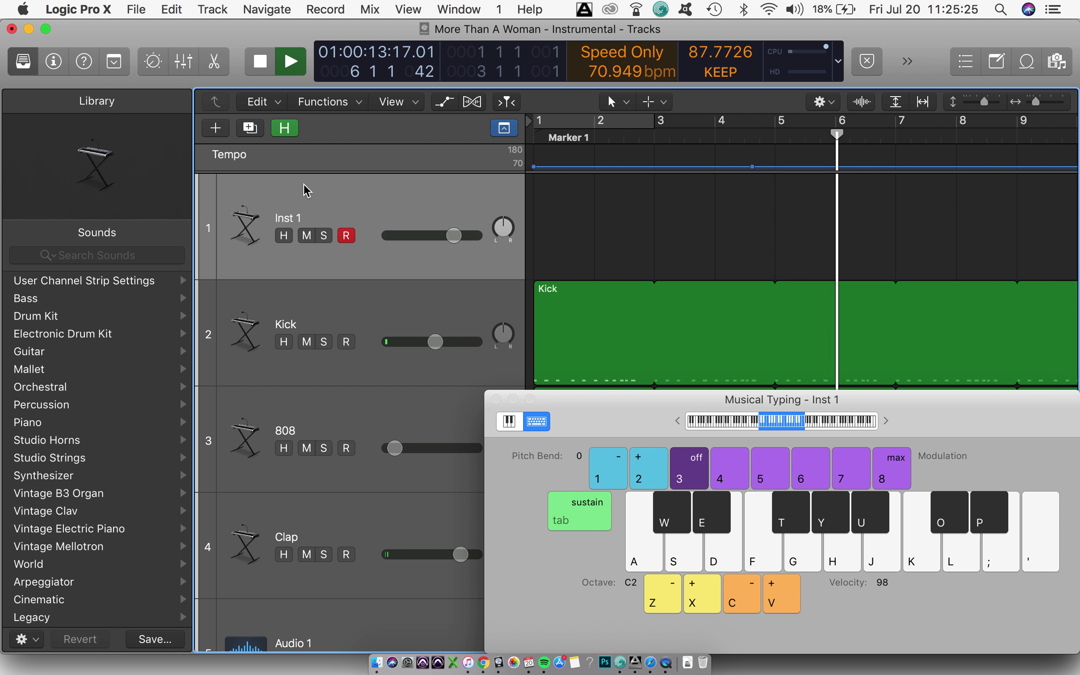
{"action": "key", "text": "k"}
{"action": "key", "text": "p"}
{"action": "key", "text": "l"}
{"action": "key", "text": "p"}
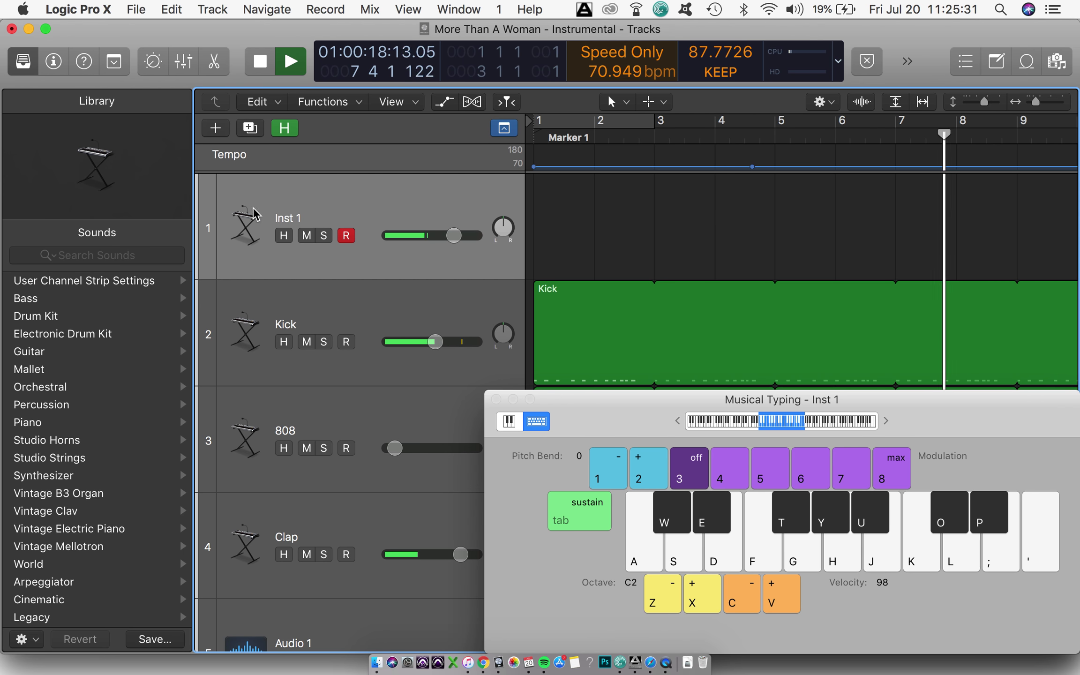
{"action": "key", "text": "i"}
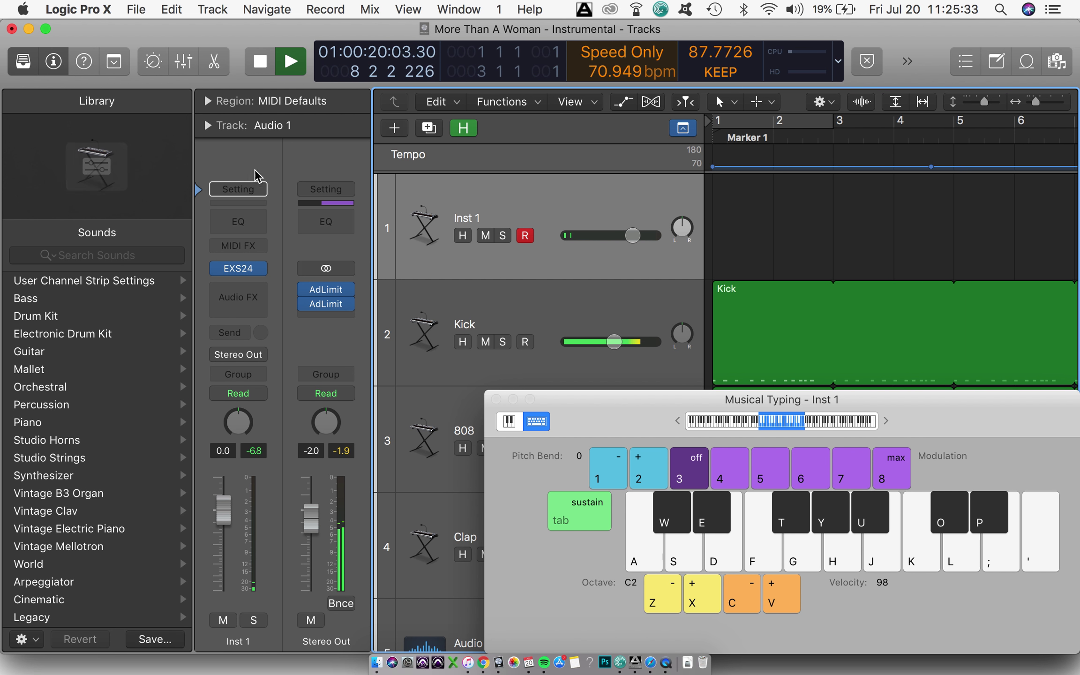
{"action": "left_click", "coordinate": [240, 269]}
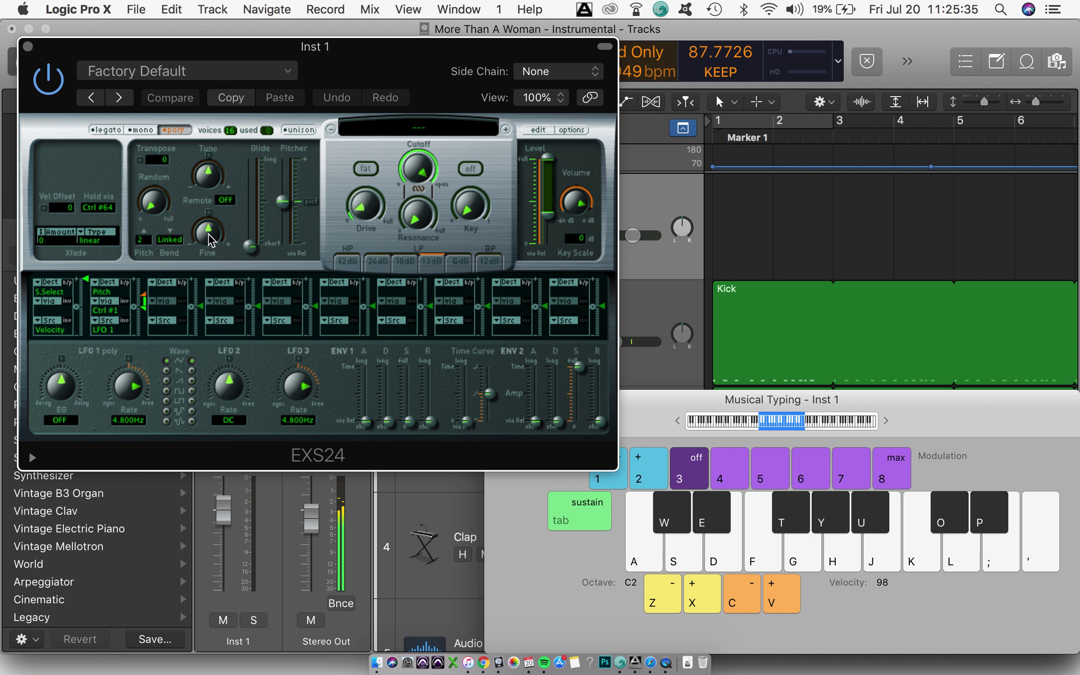
{"action": "left_click_drag", "start_coordinate": [212, 237], "coordinate": [212, 230]}
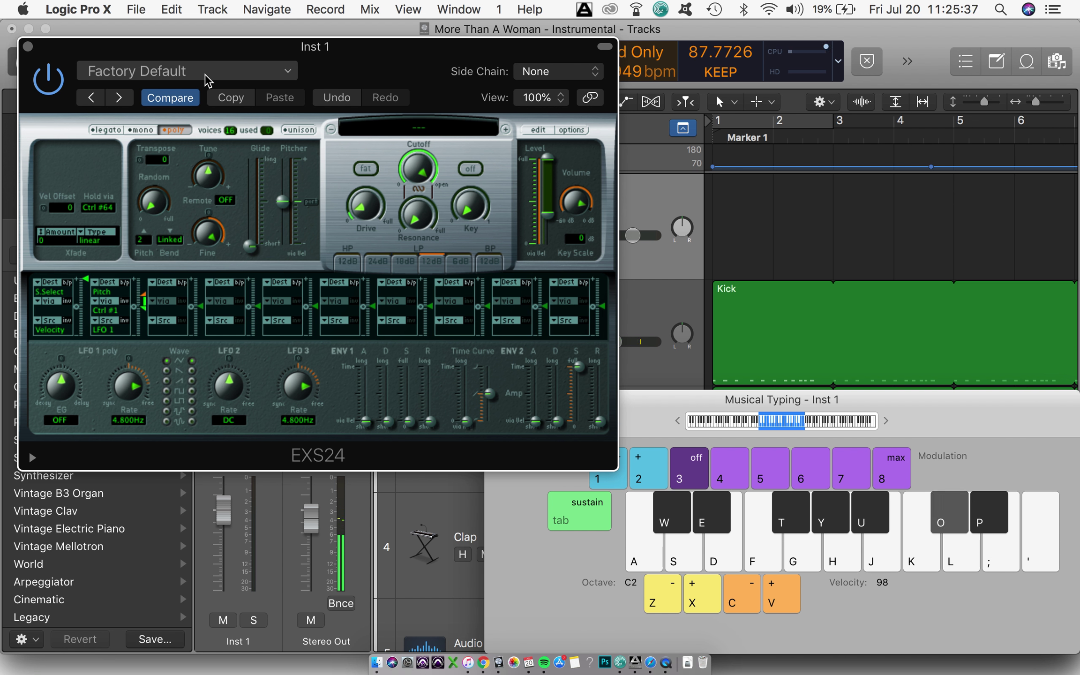
{"action": "key", "text": "o"}
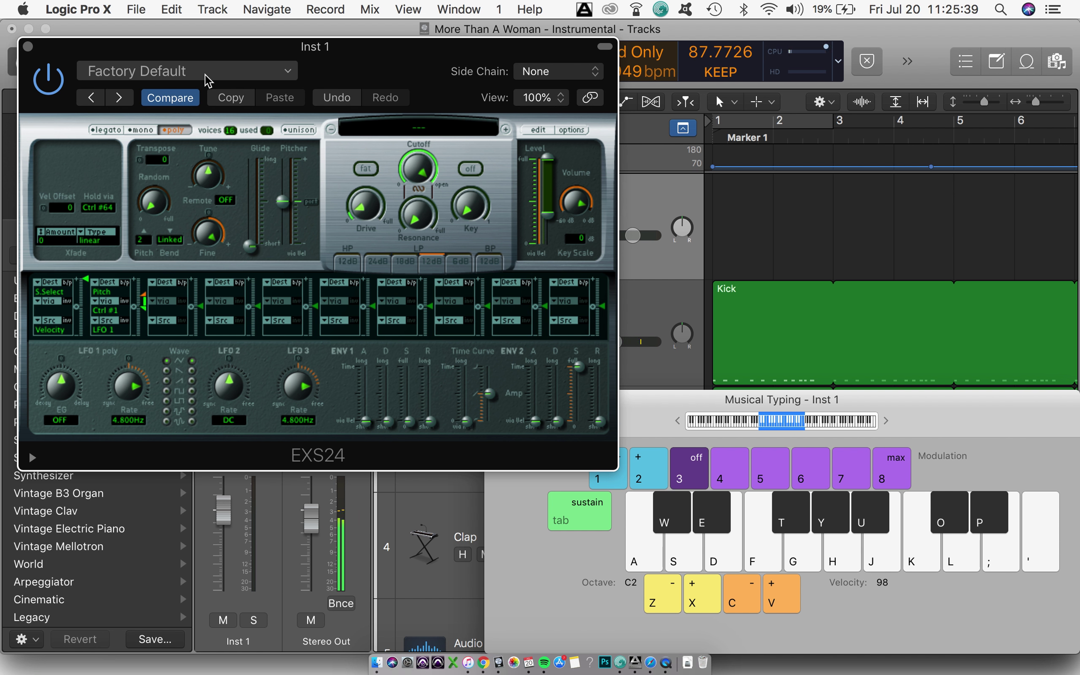
{"action": "key", "text": "w"}
{"action": "key", "text": "e"}
{"action": "key", "text": "t"}
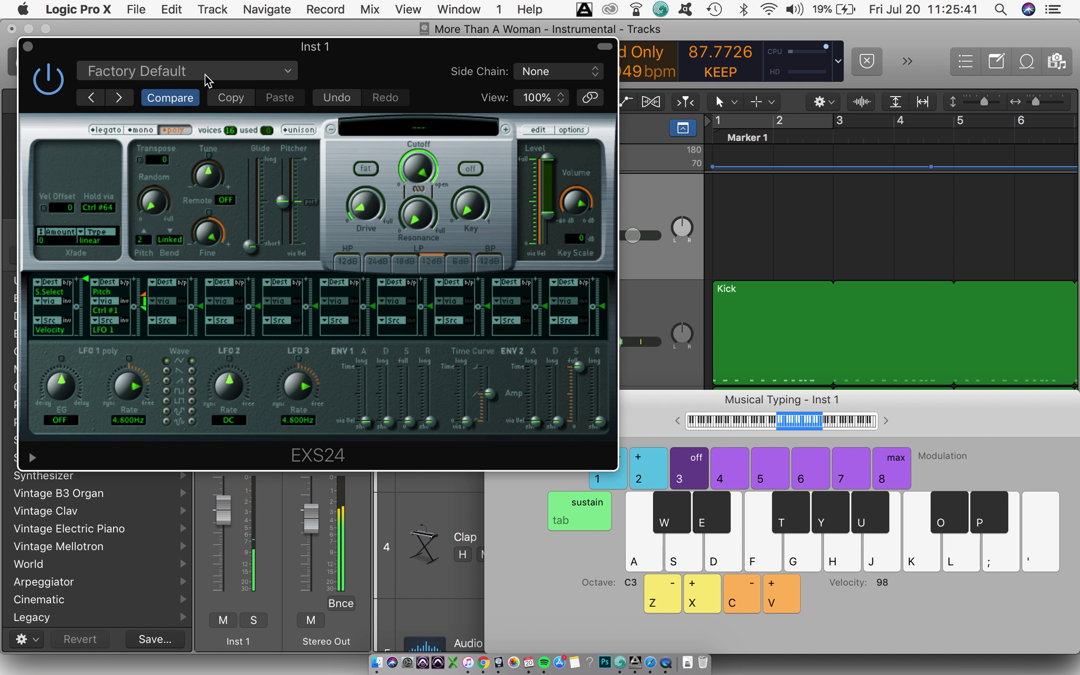
{"action": "key", "text": "y"}
{"action": "key", "text": "y"}
{"action": "key", "text": "u"}
{"action": "key", "text": "w"}
{"action": "key", "text": "t"}
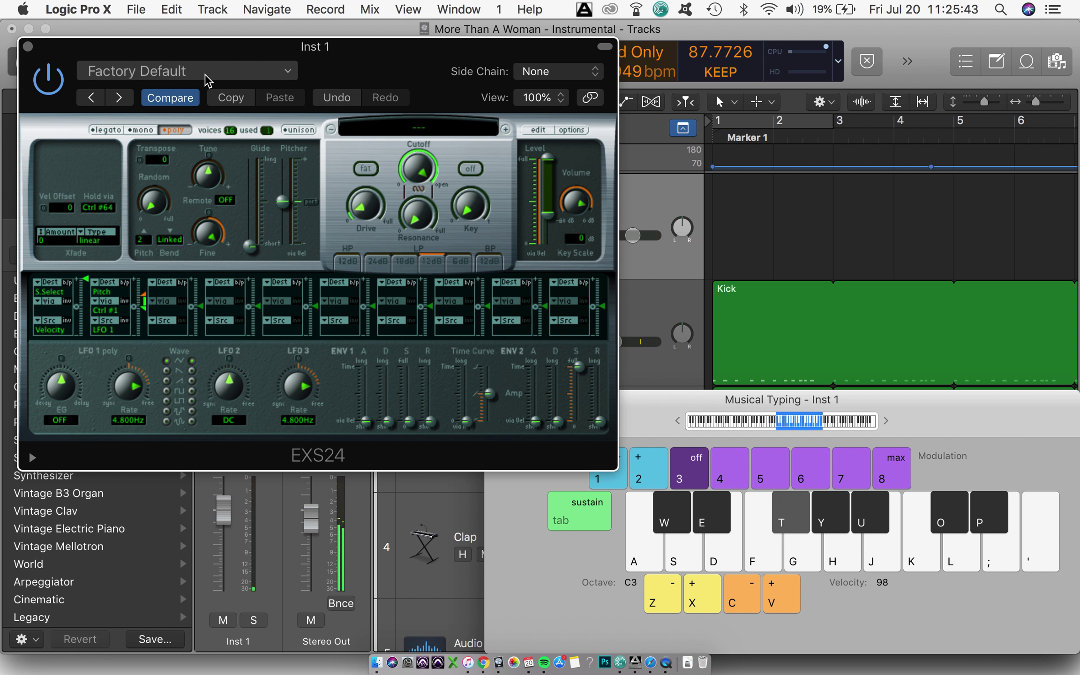
{"action": "key", "text": "w"}
{"action": "key", "text": "t"}
{"action": "key", "text": "u"}
{"action": "key", "text": "k"}
{"action": "key", "text": "j"}
{"action": "key", "text": "e"}
{"action": "key", "text": "y"}
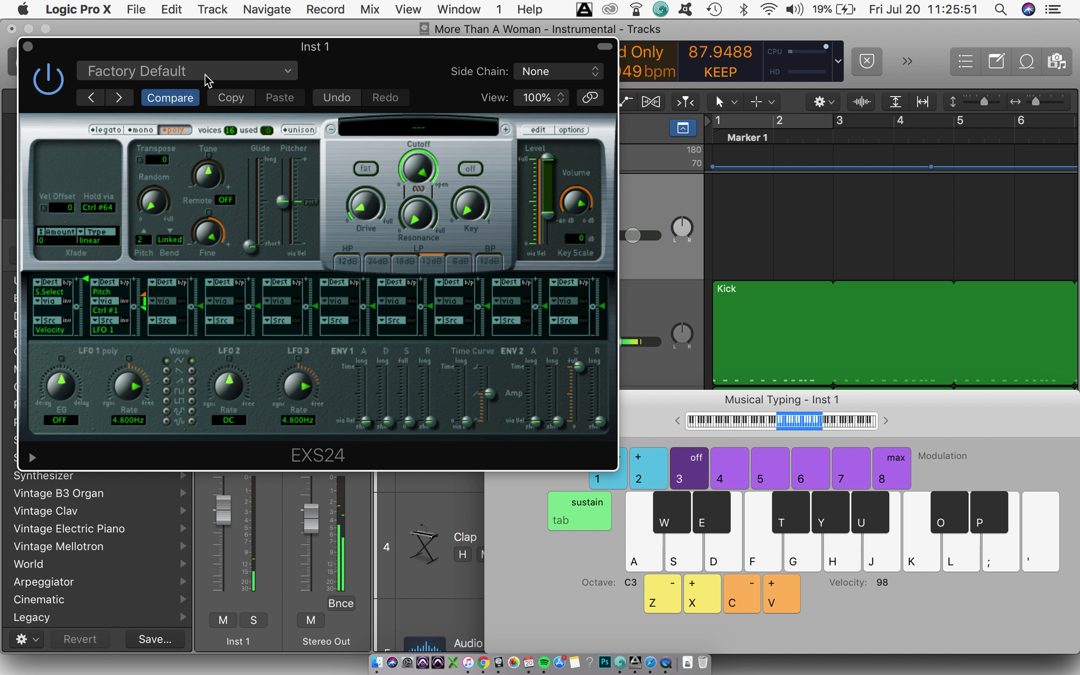
{"action": "key", "text": "p"}
{"action": "key", "text": "y"}
{"action": "key", "text": "u"}
{"action": "key", "text": "t"}
{"action": "key", "text": "y"}
{"action": "key", "text": "u"}
{"action": "key", "text": "p"}
{"action": "key", "text": "o"}
{"action": "key", "text": "u"}
{"action": "key", "text": "p"}
{"action": "key", "text": "o"}
{"action": "key", "text": "j"}
{"action": "key", "text": "u"}
{"action": "key", "text": "p"}
{"action": "key", "text": "o"}
{"action": "key", "text": "p"}
{"action": "key", "text": "p"}
{"action": "key", "text": "o"}
{"action": "key", "text": "k"}
{"action": "key", "text": "y"}
{"action": "key", "text": "t"}
{"action": "key", "text": "y"}
{"action": "key", "text": "t"}
{"action": "key", "text": "e"}
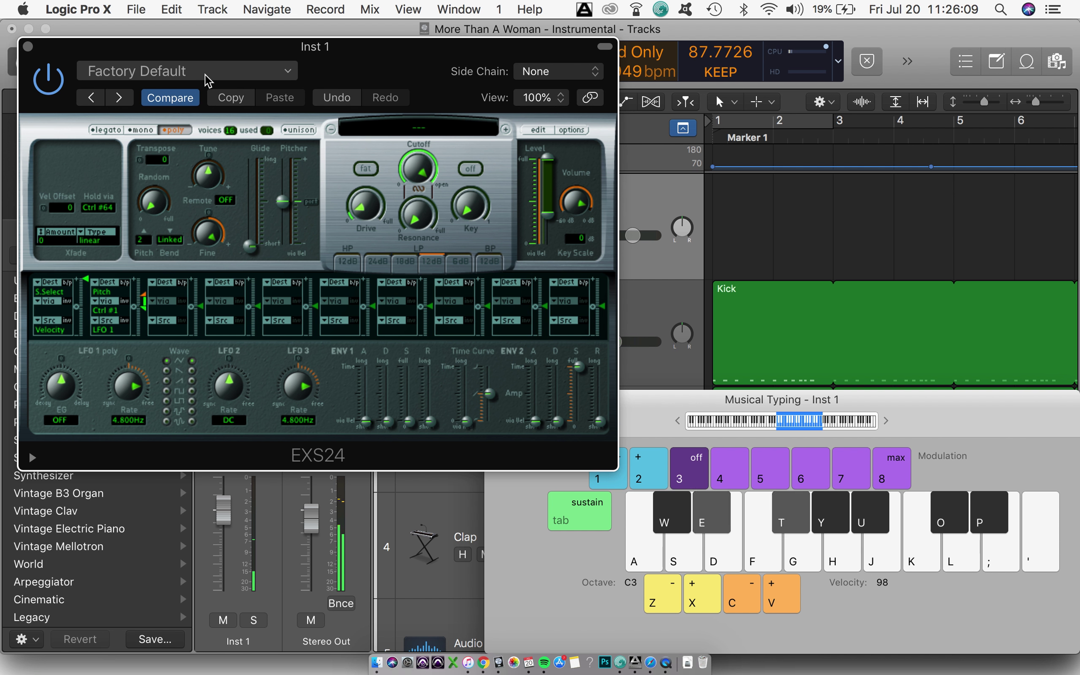
{"action": "key", "text": "w"}
{"action": "key", "text": "p"}
{"action": "key", "text": "t"}
{"action": "key", "text": "y"}
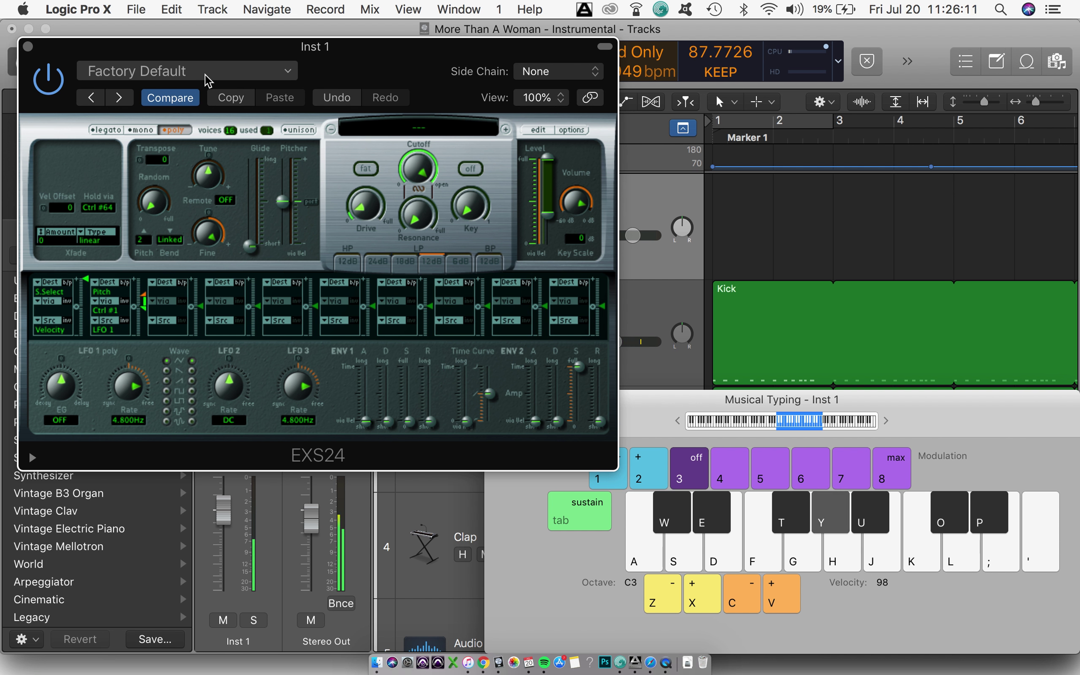
{"action": "key", "text": "y"}
{"action": "key", "text": "t"}
{"action": "key", "text": "w"}
{"action": "key", "text": "o"}
{"action": "key", "text": "p"}
{"action": "key", "text": "o"}
{"action": "key", "text": "p"}
{"action": "key", "text": "o"}
{"action": "key", "text": "t"}
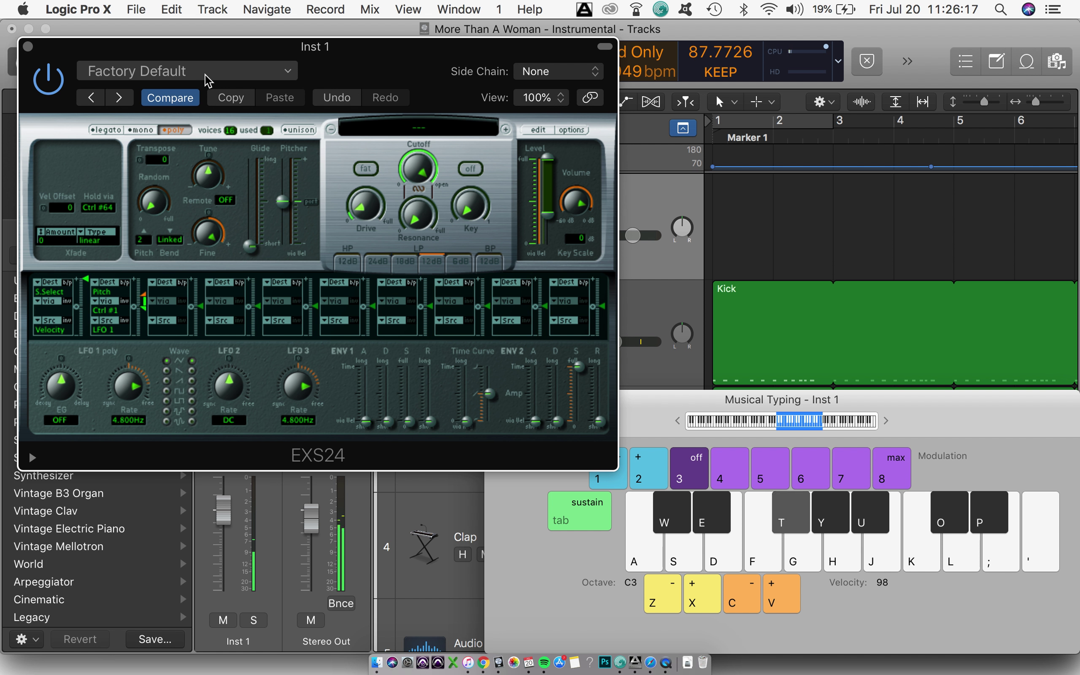
{"action": "key", "text": "o"}
{"action": "key", "text": "p"}
{"action": "key", "text": "j"}
{"action": "key", "text": "t"}
{"action": "key", "text": "p"}
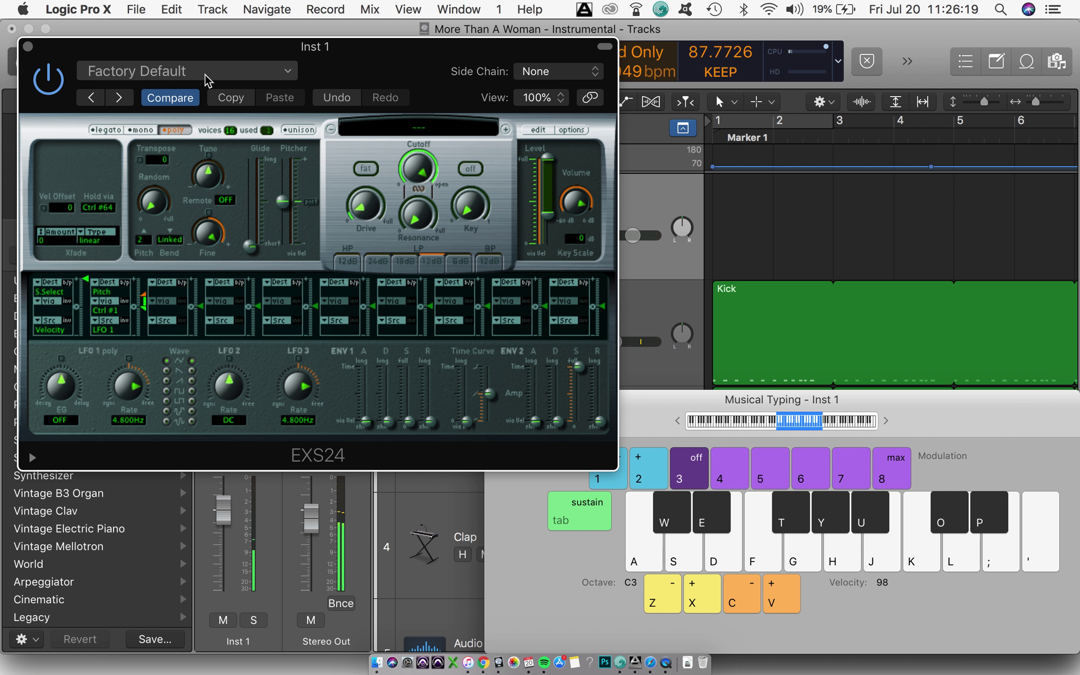
{"action": "key", "text": "p"}
{"action": "key", "text": "j"}
{"action": "key", "text": "t"}
{"action": "key", "text": "t"}
{"action": "key", "text": "t"}
{"action": "key", "text": "y"}
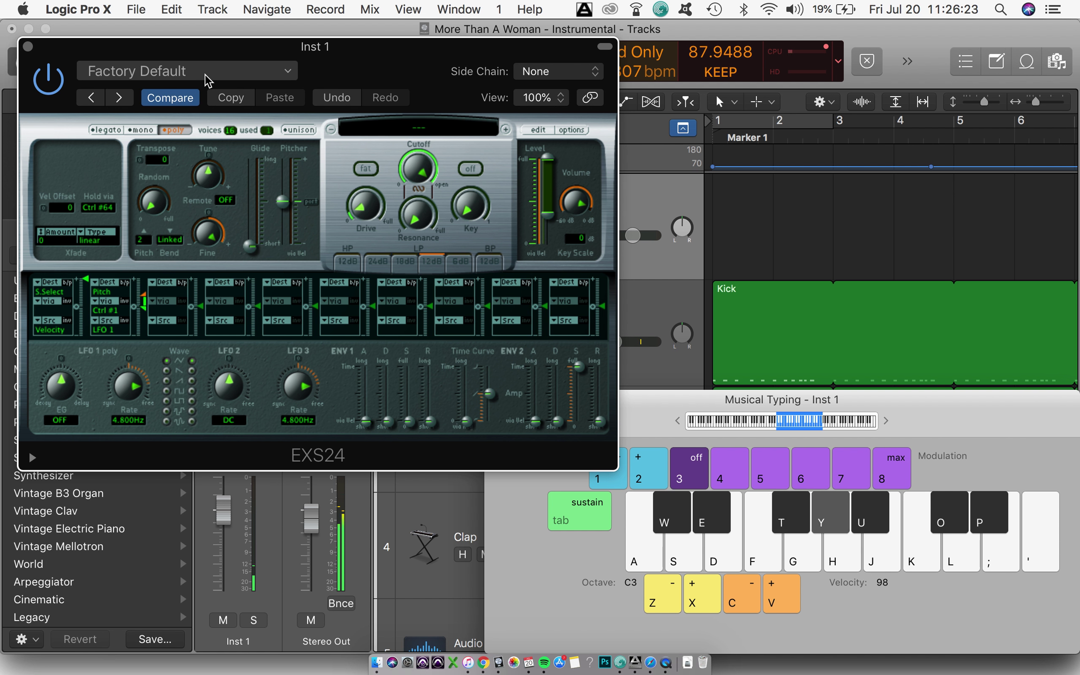
{"action": "key", "text": "y"}
{"action": "key", "text": "u"}
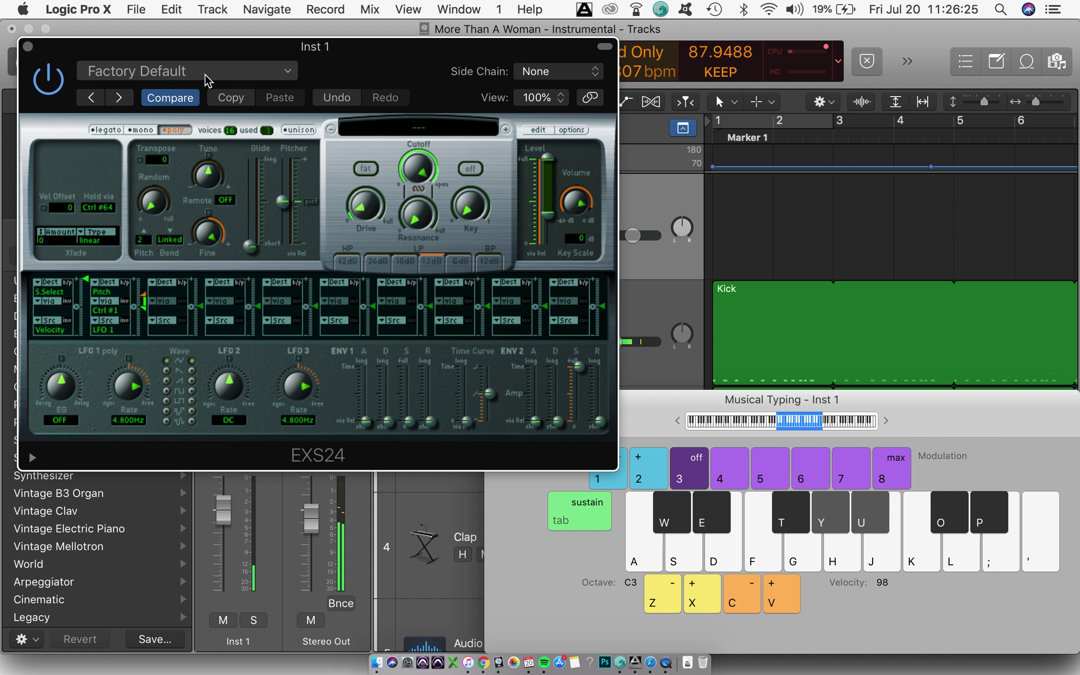
{"action": "key", "text": "w"}
{"action": "key", "text": "e"}
{"action": "key", "text": "t"}
{"action": "key", "text": "y"}
{"action": "key", "text": "y"}
{"action": "key", "text": "j"}
{"action": "key", "text": "y"}
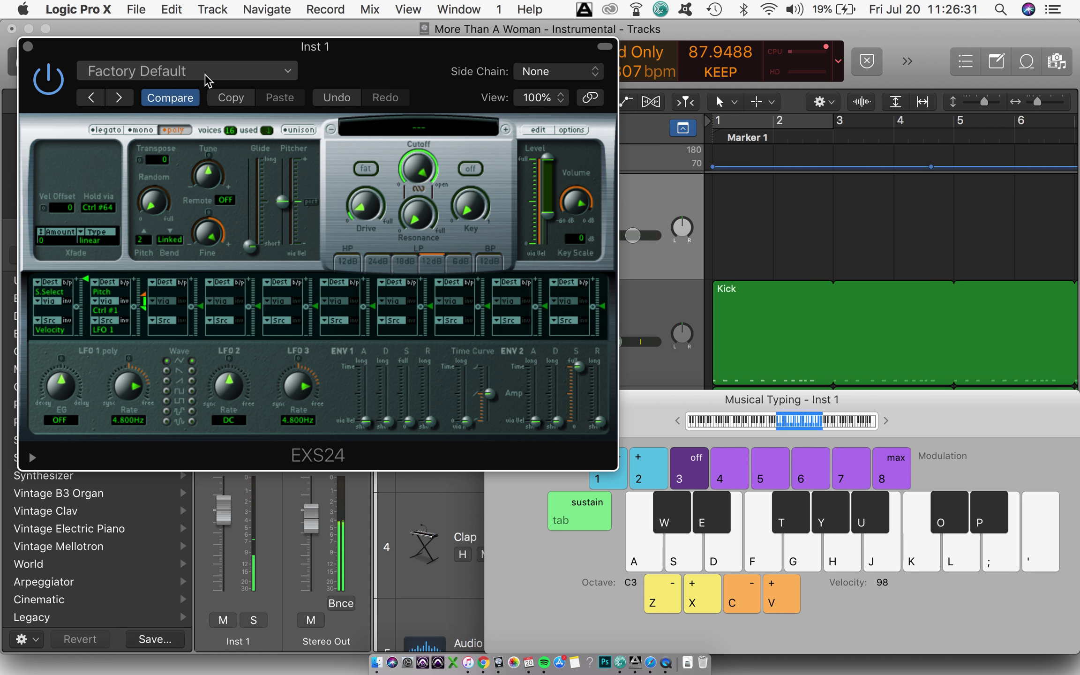
{"action": "key", "text": "Return"}
{"action": "key", "text": "w"}
{"action": "key", "text": "e"}
{"action": "key", "text": "y"}
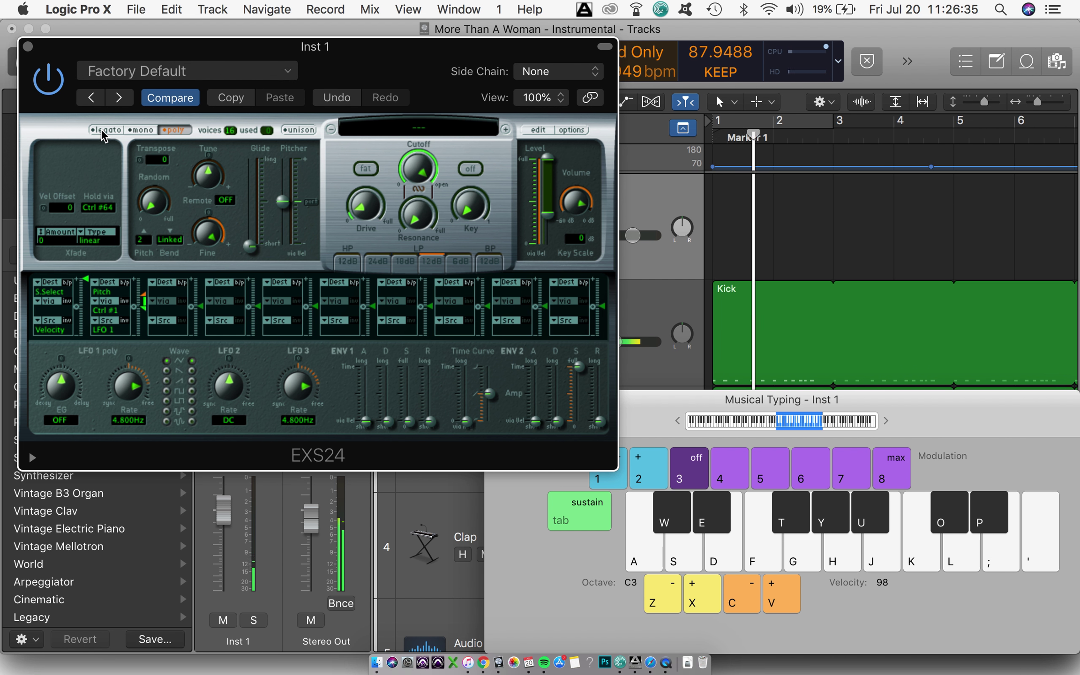
{"action": "key", "text": "t"}
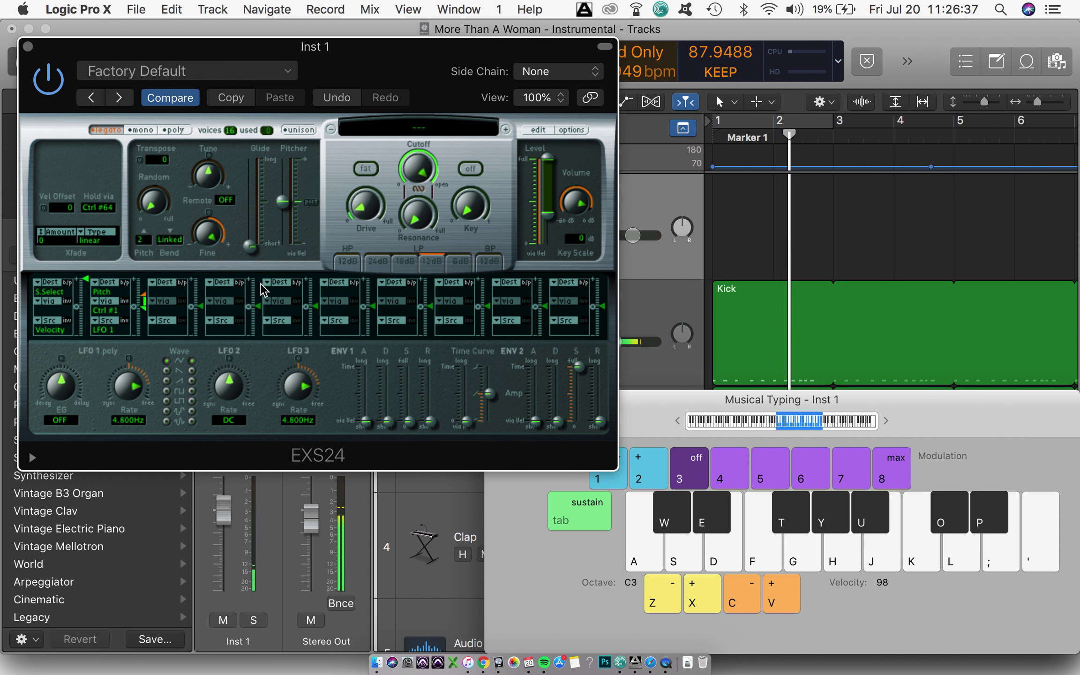
{"action": "key", "text": "w"}
{"action": "key", "text": "e"}
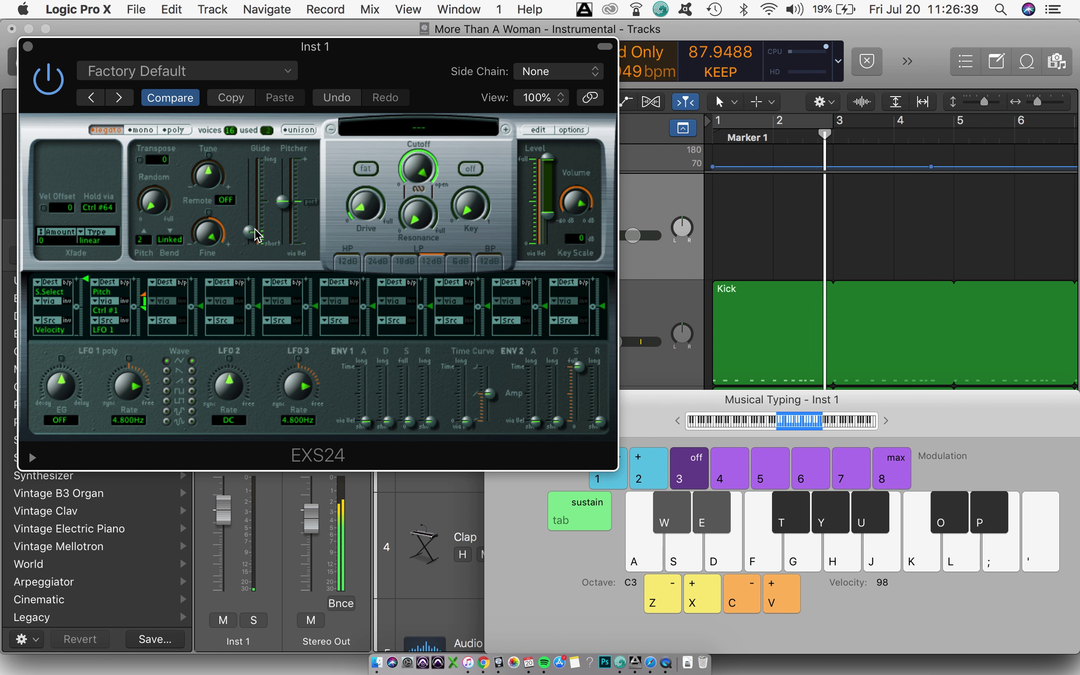
{"action": "key", "text": "y"}
{"action": "key", "text": "t"}
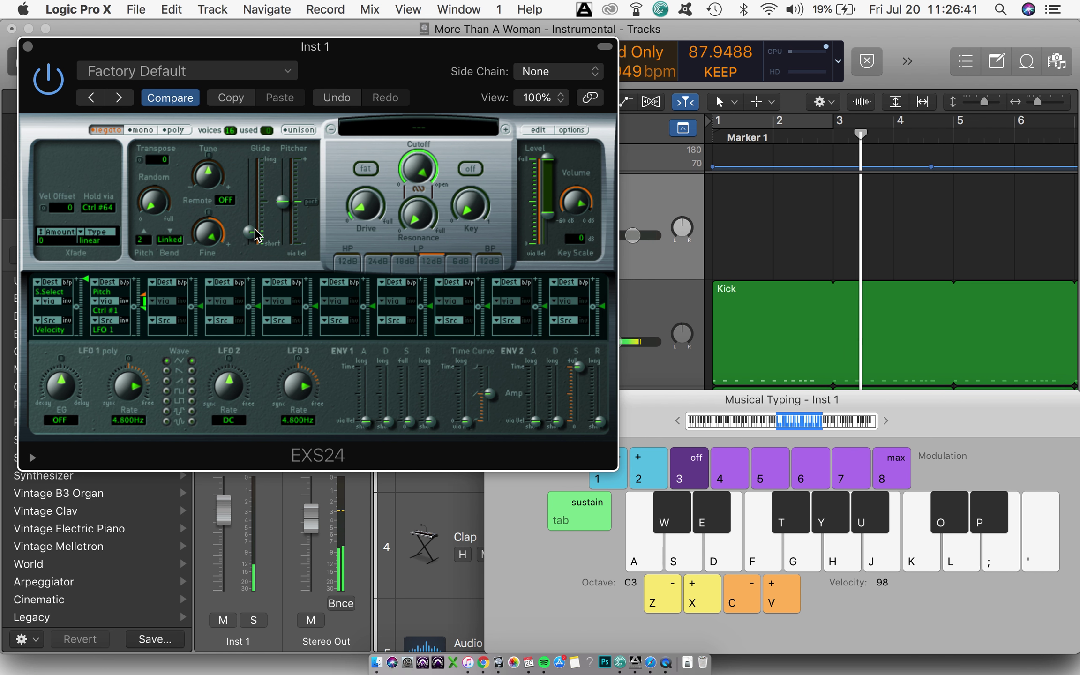
{"action": "key", "text": "x"}
{"action": "key", "text": "e"}
{"action": "key", "text": "y"}
{"action": "key", "text": "t"}
{"action": "key", "text": "t"}
{"action": "key", "text": "y"}
{"action": "key", "text": "t"}
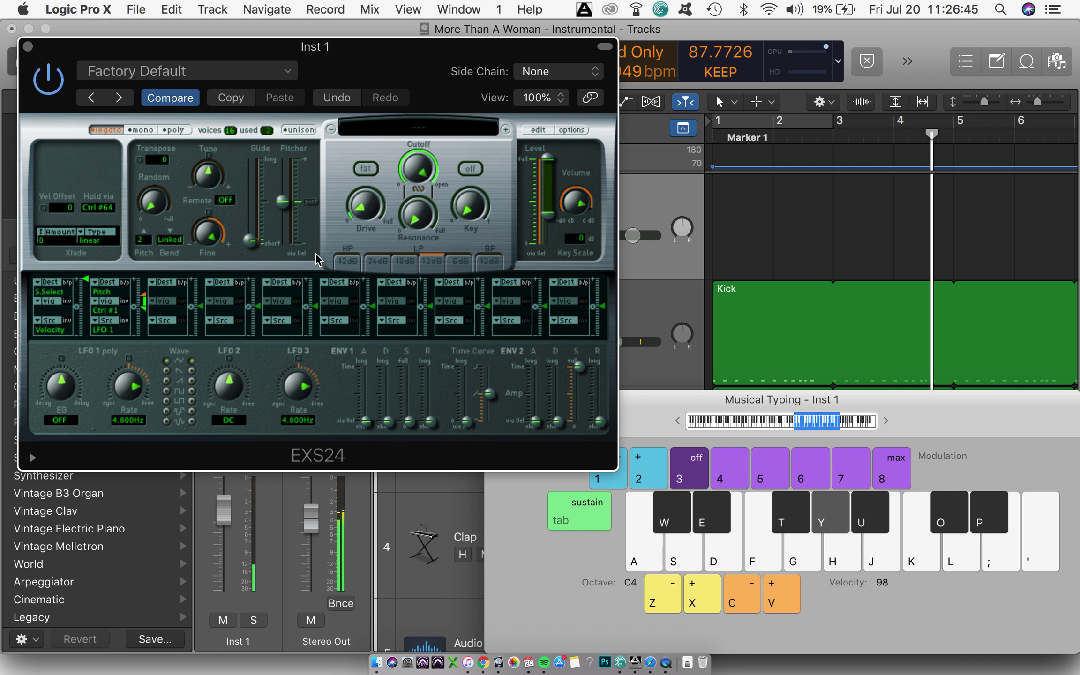
{"action": "key", "text": "w"}
{"action": "key", "text": "y"}
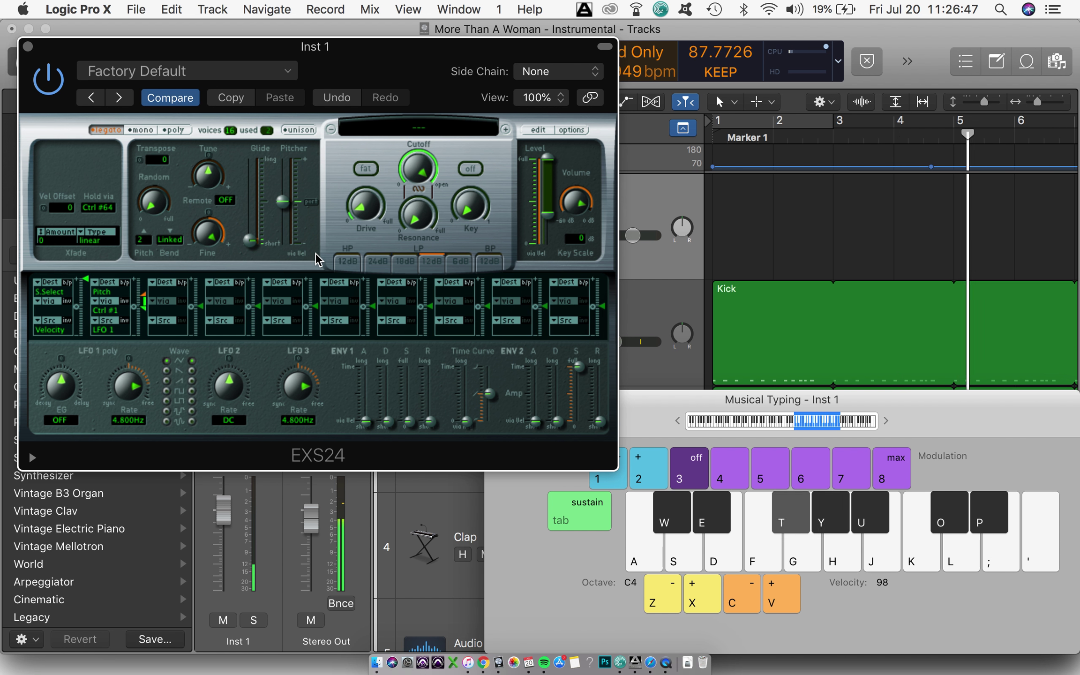
{"action": "key", "text": "w"}
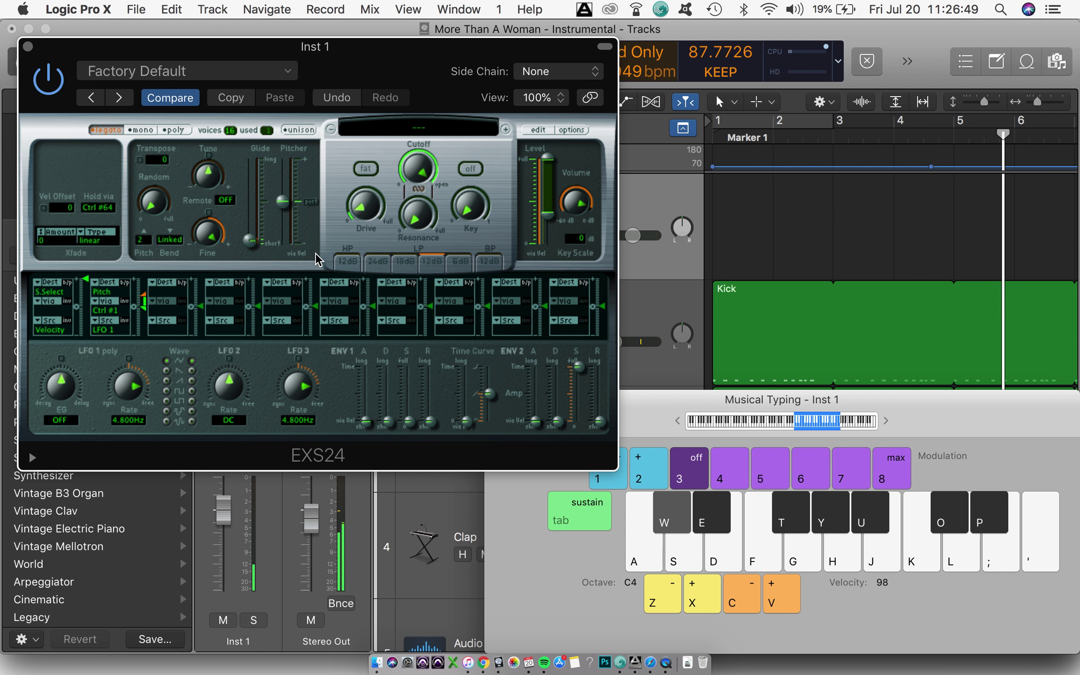
{"action": "key", "text": "t"}
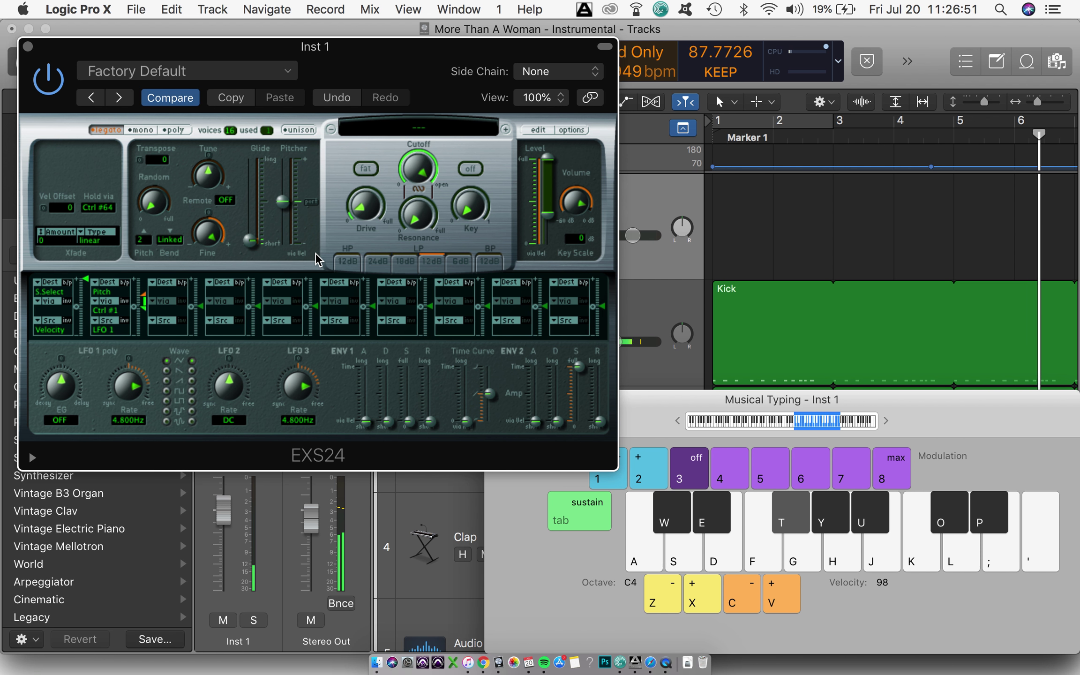
{"action": "key", "text": "e"}
{"action": "key", "text": "w"}
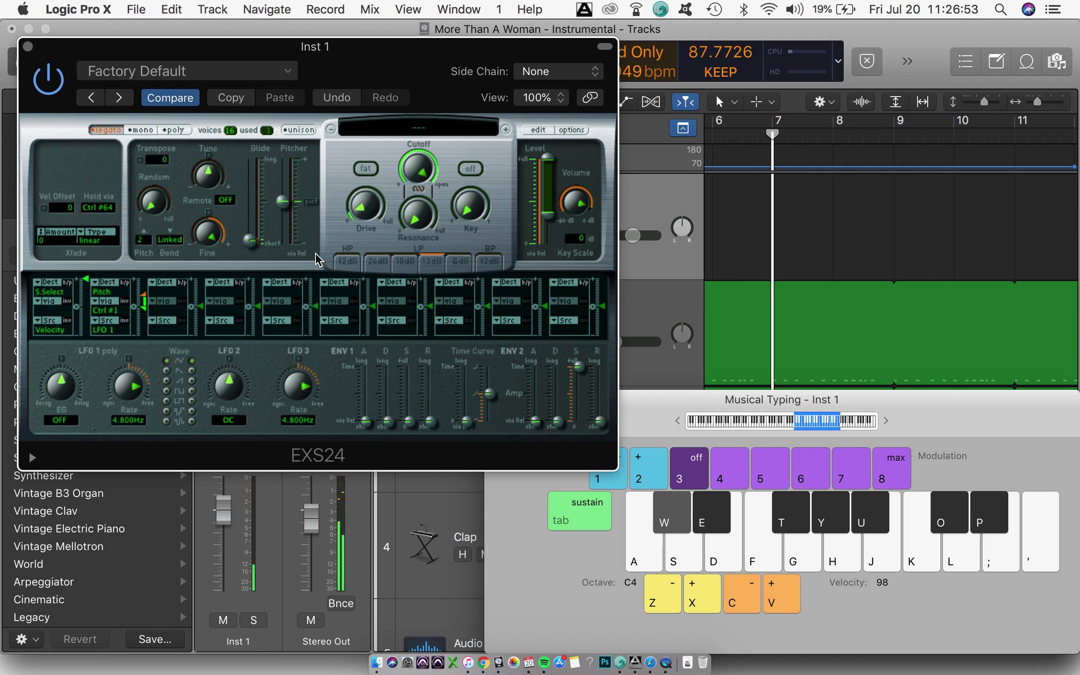
{"action": "key", "text": "y"}
{"action": "key", "text": "e"}
{"action": "key", "text": "w"}
{"action": "key", "text": "y"}
{"action": "key", "text": "j"}
{"action": "key", "text": "y"}
{"action": "key", "text": "w"}
{"action": "key", "text": "t"}
{"action": "key", "text": "e"}
{"action": "key", "text": "y"}
{"action": "key", "text": "t"}
{"action": "key", "text": "w"}
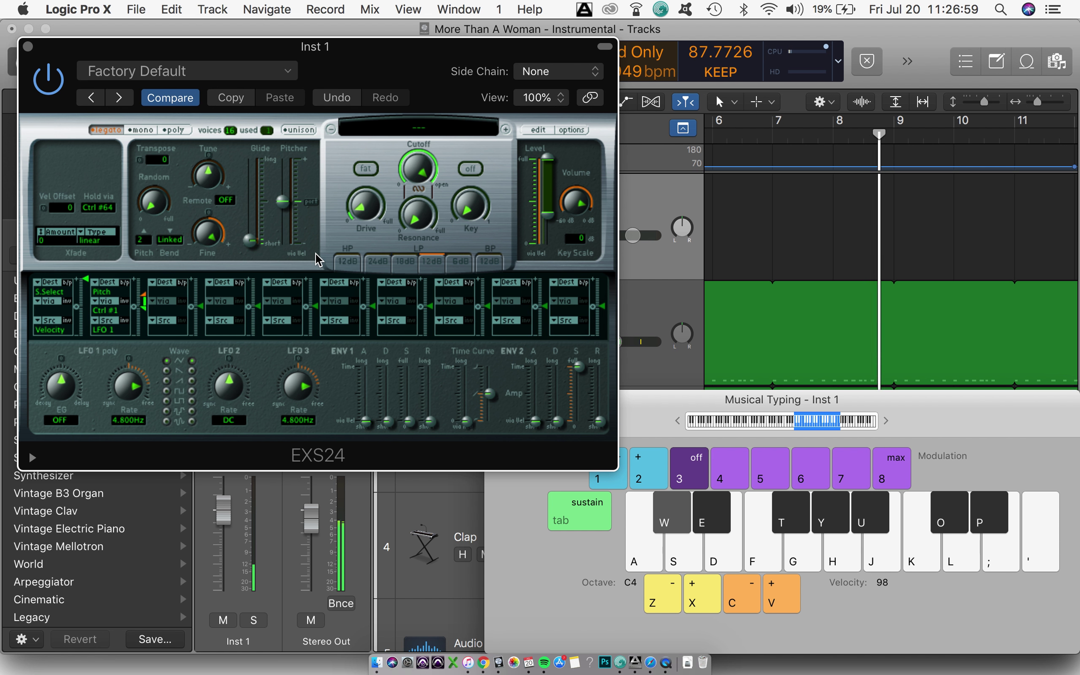
{"action": "key", "text": "o"}
{"action": "key", "text": "p"}
{"action": "key", "text": "y"}
{"action": "key", "text": "t"}
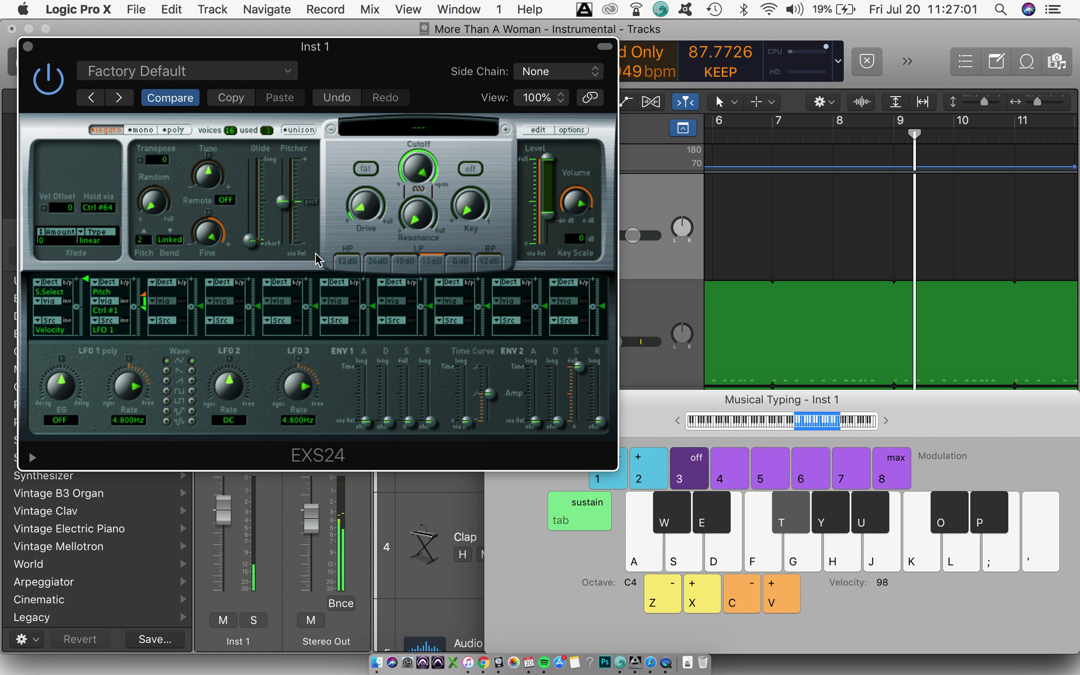
{"action": "key", "text": "e"}
{"action": "key", "text": "w"}
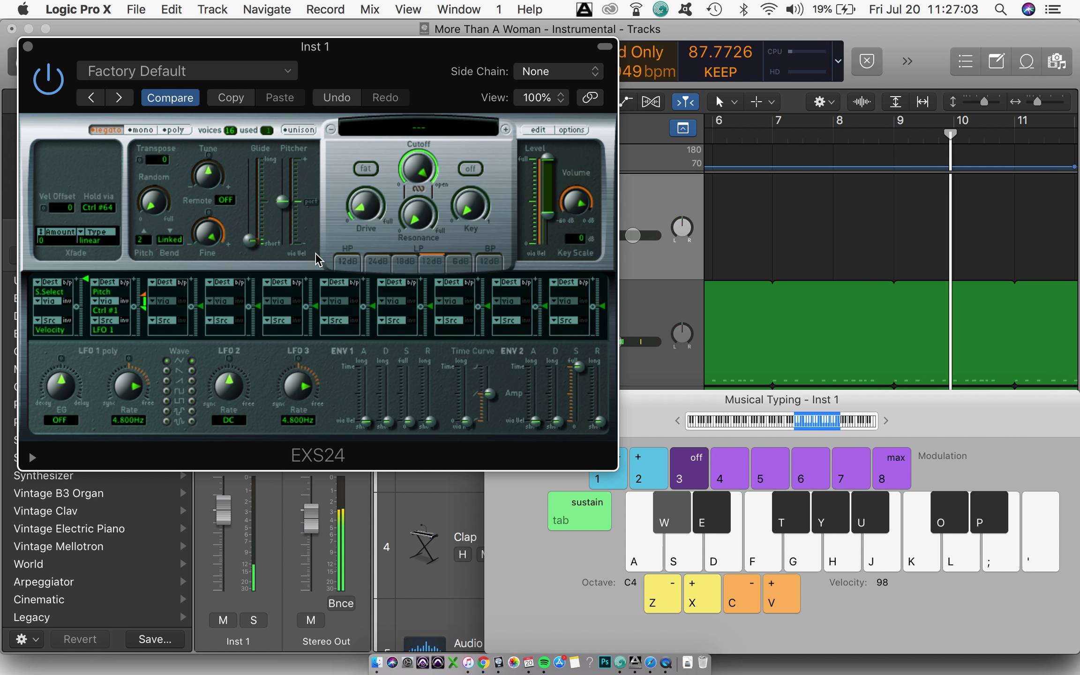
{"action": "key", "text": "y"}
{"action": "key", "text": "t"}
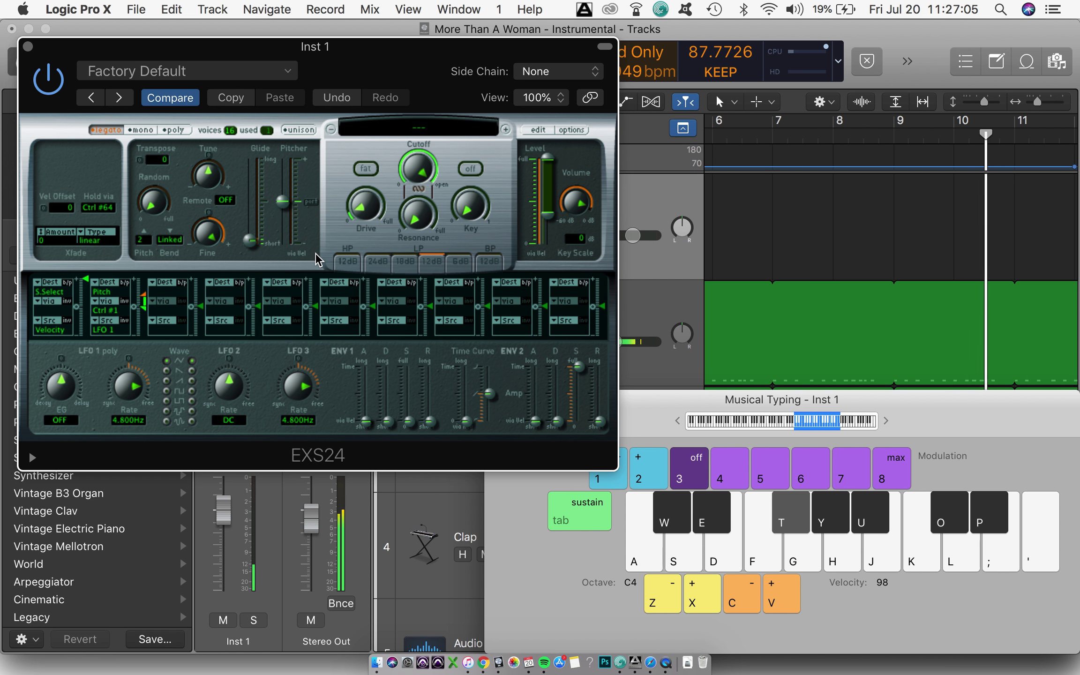
{"action": "key", "text": "y"}
{"action": "key", "text": "u"}
{"action": "key", "text": "y"}
{"action": "key", "text": "t"}
{"action": "key", "text": "e"}
{"action": "key", "text": "w"}
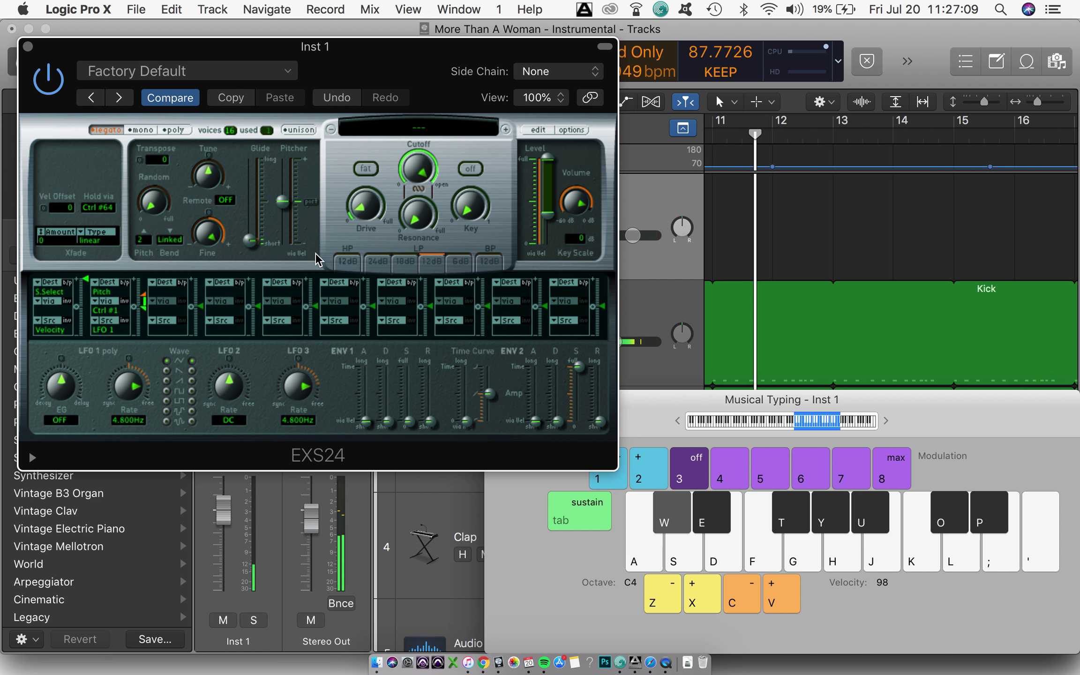
{"action": "key", "text": "e"}
{"action": "key", "text": "w"}
{"action": "key", "text": "e"}
{"action": "key", "text": "w"}
{"action": "key", "text": "y"}
{"action": "key", "text": "w"}
{"action": "key", "text": "e"}
{"action": "key", "text": "y"}
{"action": "key", "text": "w"}
{"action": "key", "text": "e"}
{"action": "key", "text": "t"}
{"action": "key", "text": "w"}
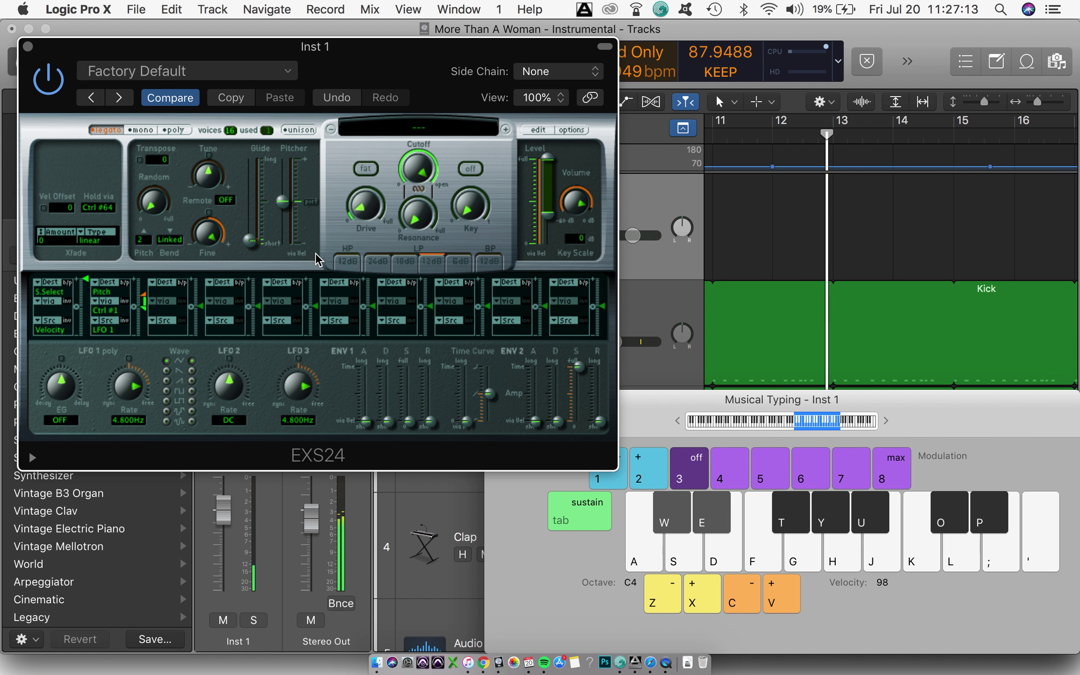
{"action": "key", "text": "e"}
{"action": "key", "text": "t"}
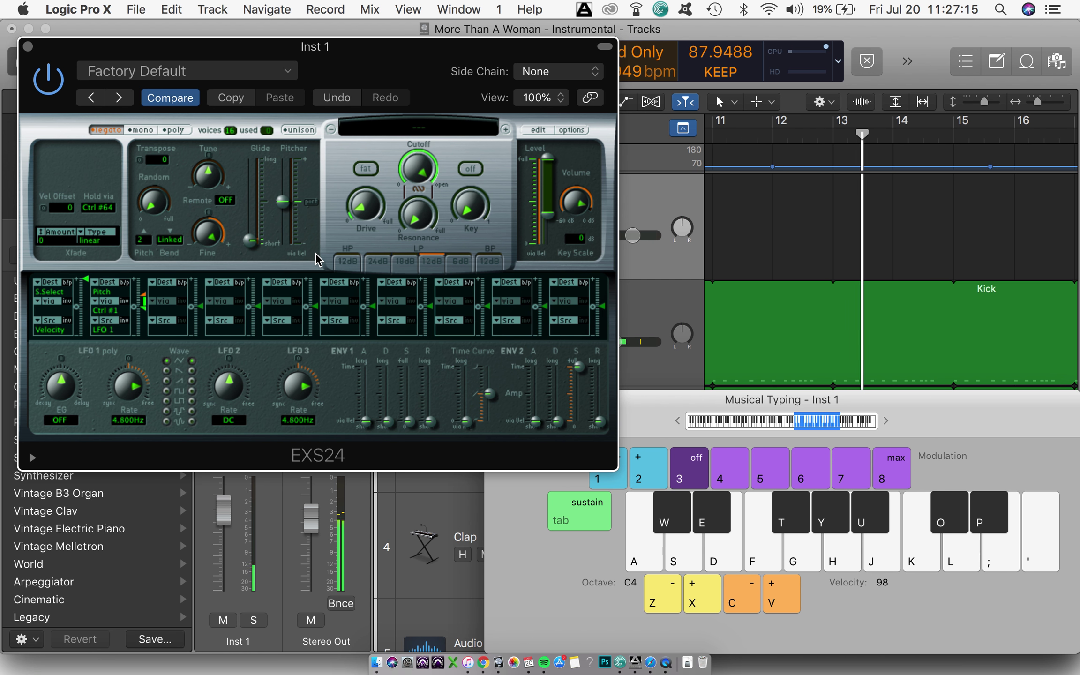
{"action": "left_click", "coordinate": [227, 528]}
{"action": "key", "text": "w"}
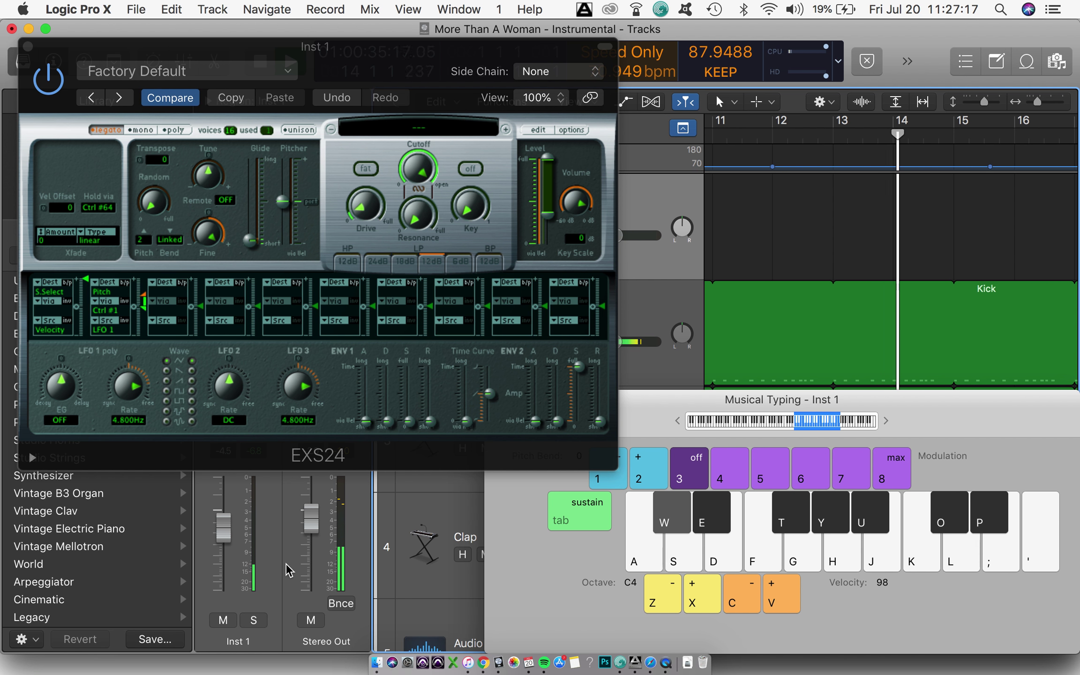
{"action": "key", "text": "e"}
{"action": "key", "text": "t"}
{"action": "key", "text": "y"}
{"action": "key", "text": "t"}
{"action": "key", "text": "w"}
{"action": "key", "text": "e"}
{"action": "key", "text": "t"}
{"action": "key", "text": "y"}
{"action": "key", "text": "t"}
{"action": "key", "text": "t"}
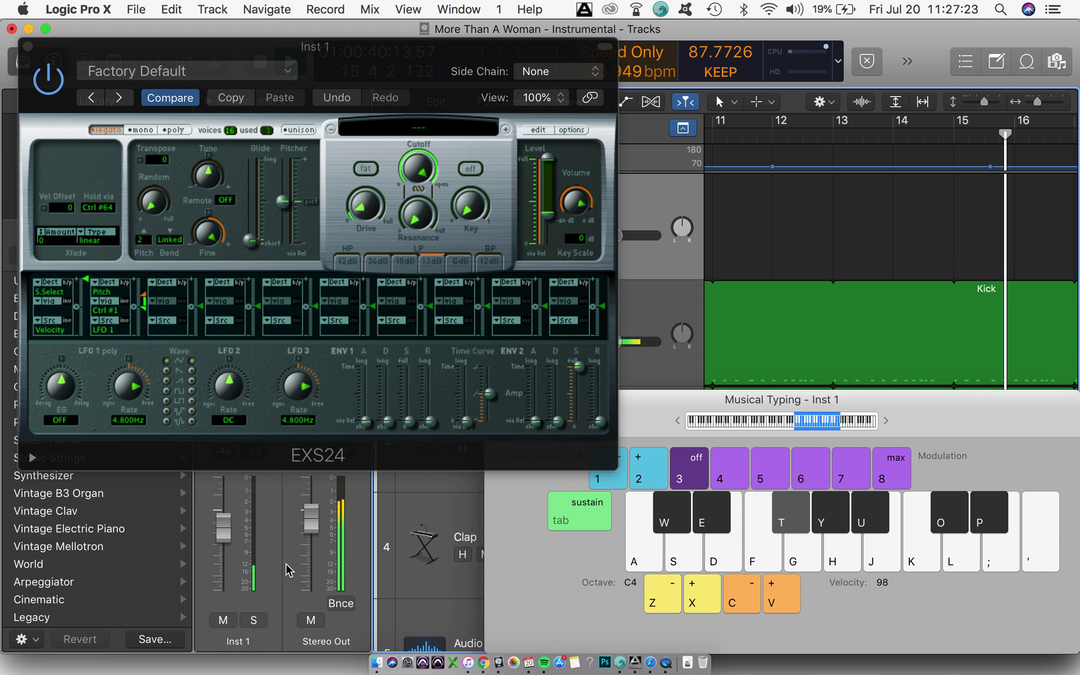
{"action": "key", "text": "w"}
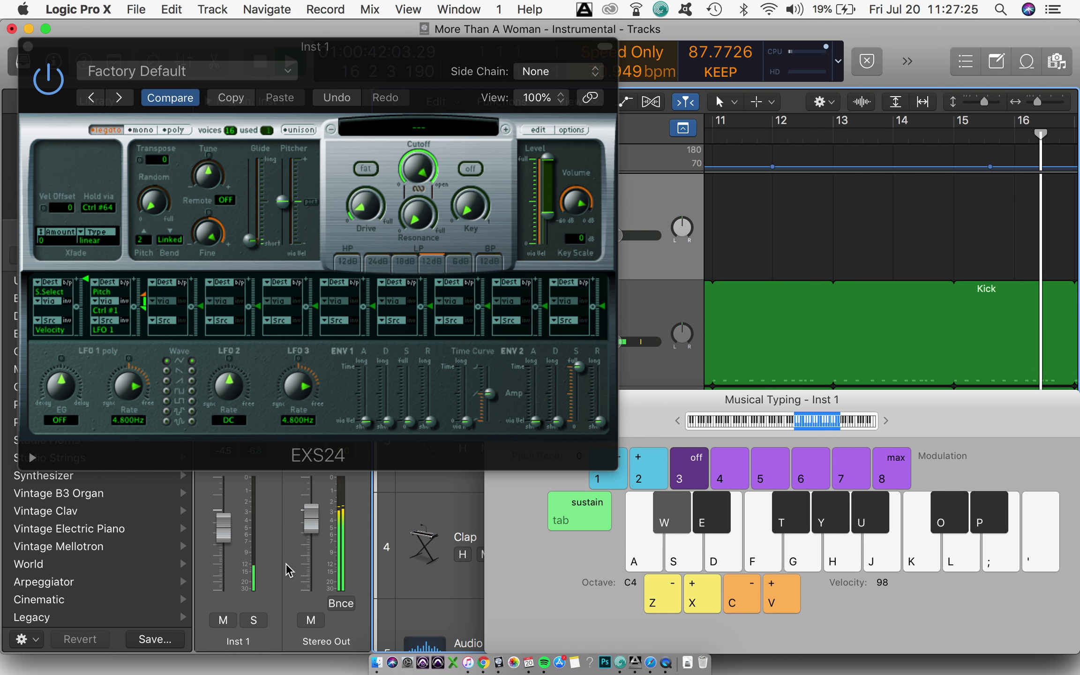
{"action": "key", "text": "e"}
{"action": "key", "text": "w"}
{"action": "key", "text": "e"}
{"action": "key", "text": "d"}
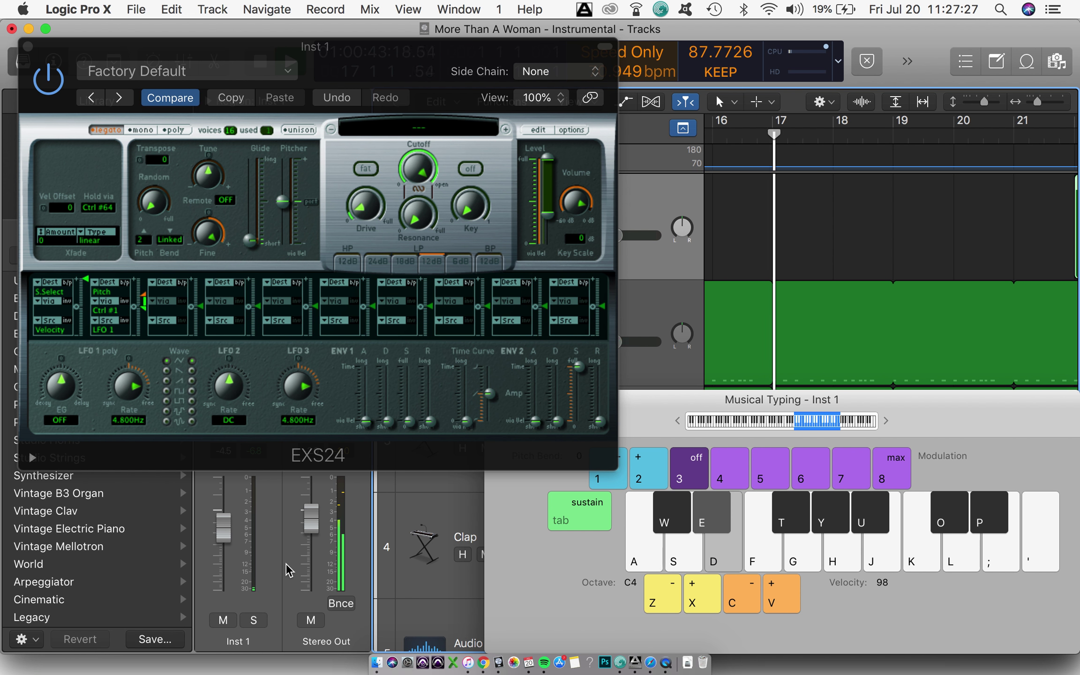
{"action": "key", "text": "w"}
{"action": "key", "text": "e"}
{"action": "key", "text": "t"}
{"action": "key", "text": "w"}
{"action": "key", "text": "t"}
{"action": "key", "text": "y"}
{"action": "key", "text": "t"}
{"action": "key", "text": "w"}
{"action": "key", "text": "t"}
{"action": "key", "text": "y"}
{"action": "key", "text": "w"}
{"action": "key", "text": "t"}
{"action": "key", "text": "y"}
{"action": "key", "text": "e"}
{"action": "key", "text": "t"}
{"action": "key", "text": "w"}
{"action": "key", "text": "y"}
{"action": "key", "text": "w"}
{"action": "key", "text": "t"}
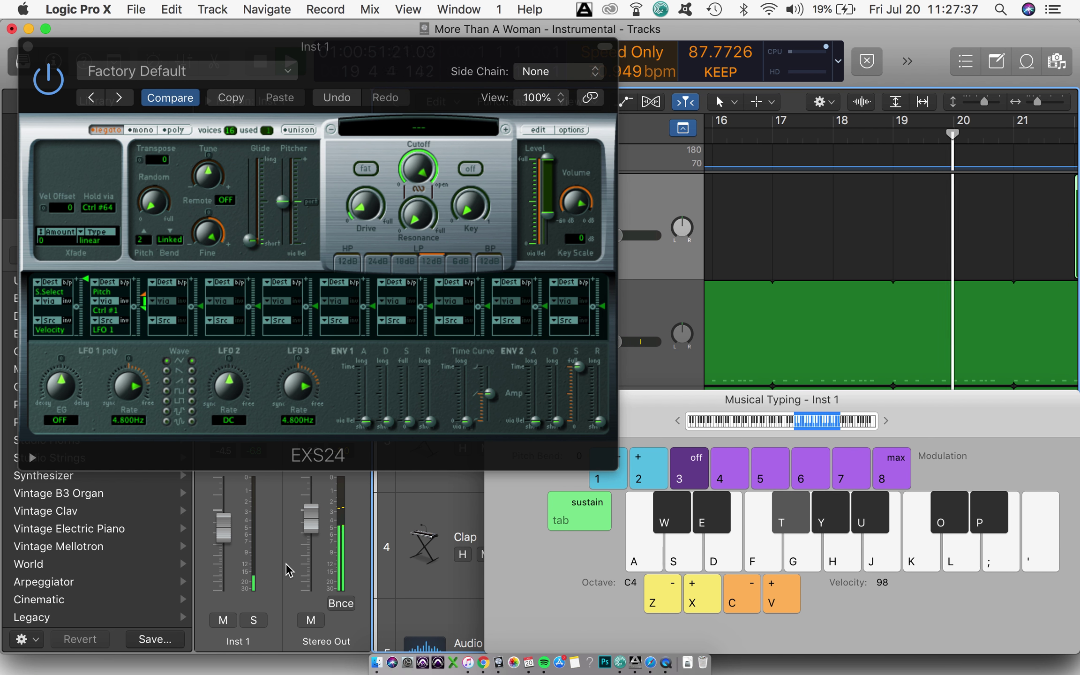
{"action": "key", "text": "t"}
{"action": "key", "text": "t"}
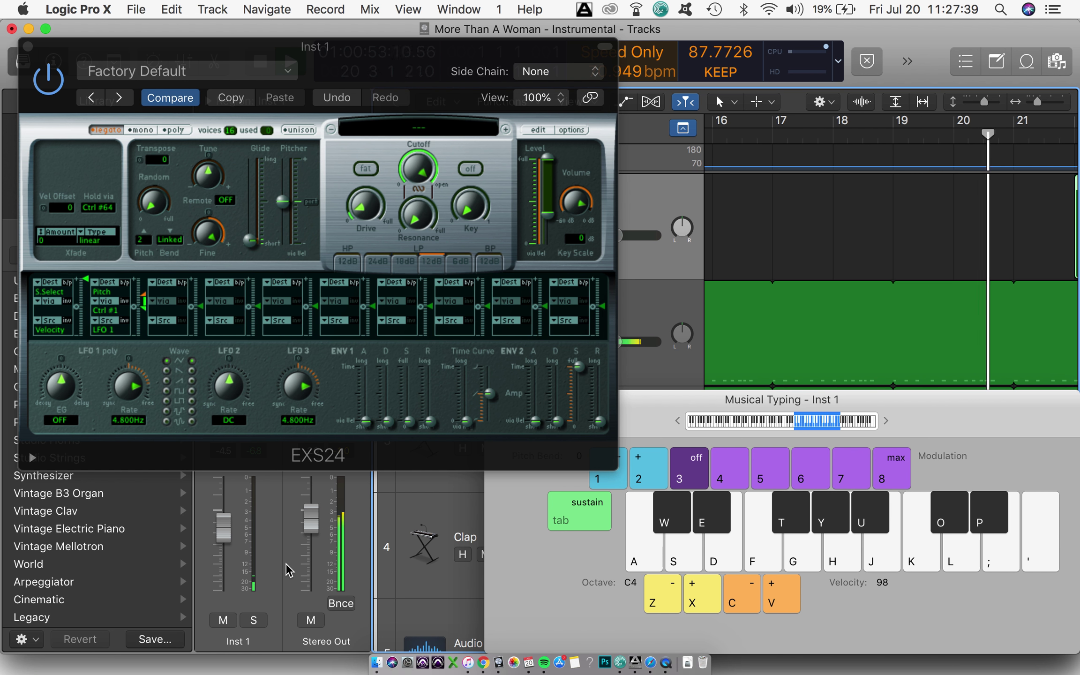
{"action": "key", "text": "o"}
{"action": "key", "text": "j"}
{"action": "key", "text": "p"}
{"action": "key", "text": "o"}
{"action": "key", "text": "j"}
{"action": "key", "text": "y"}
{"action": "key", "text": "t"}
{"action": "key", "text": "y"}
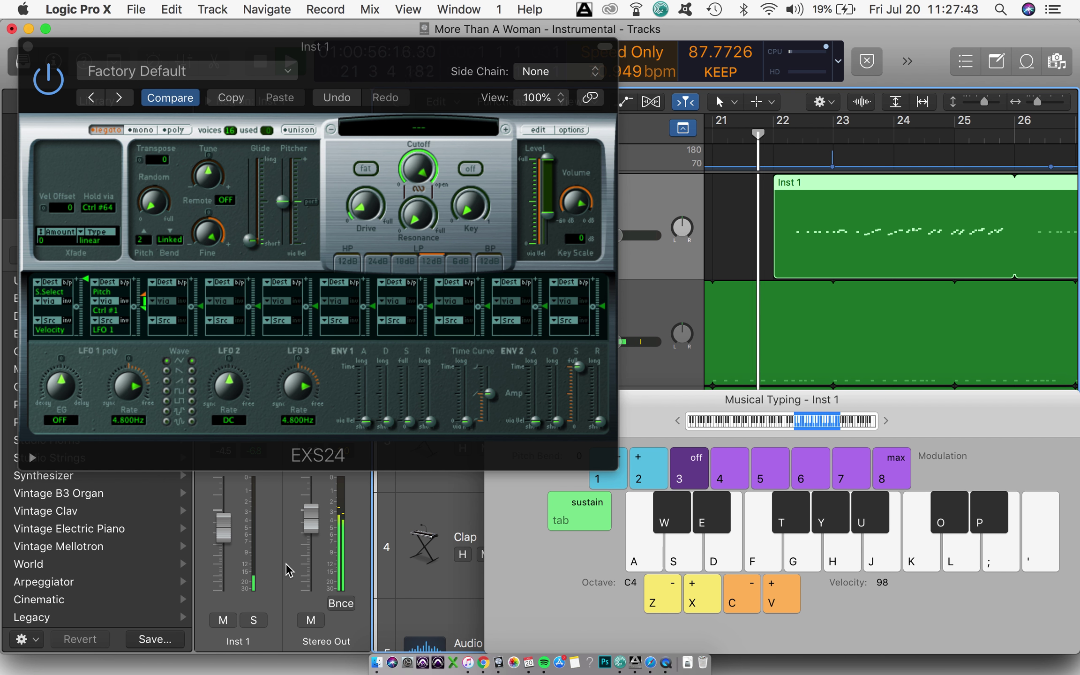
{"action": "key", "text": "w"}
{"action": "key", "text": "t"}
{"action": "key", "text": "y"}
{"action": "key", "text": "u"}
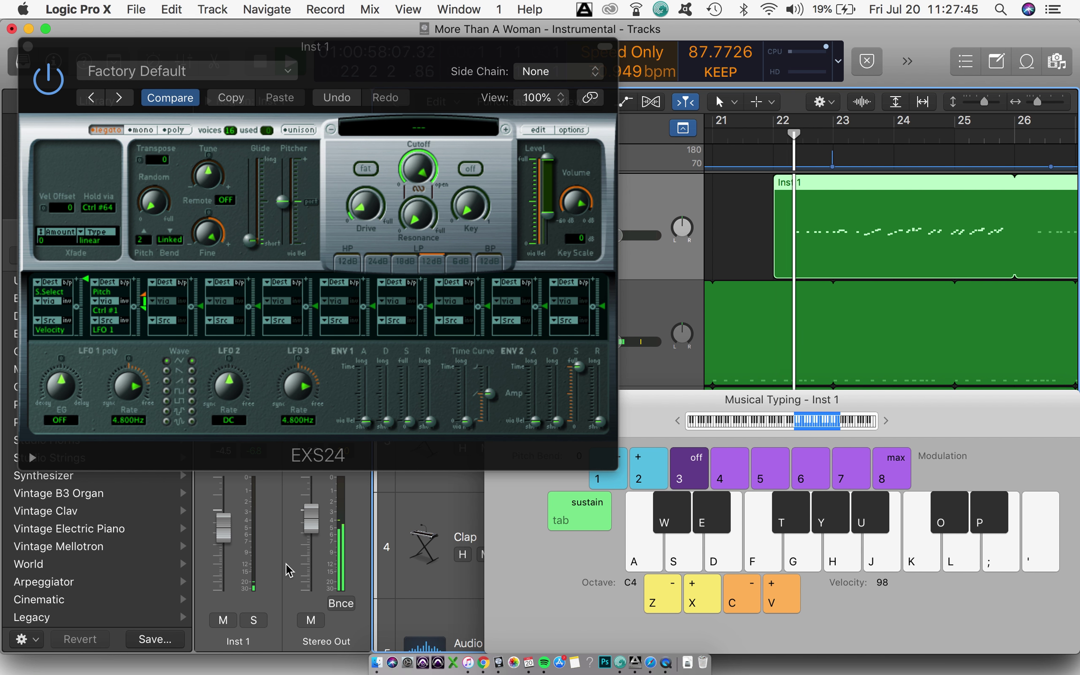
{"action": "key", "text": "t"}
{"action": "key", "text": "y"}
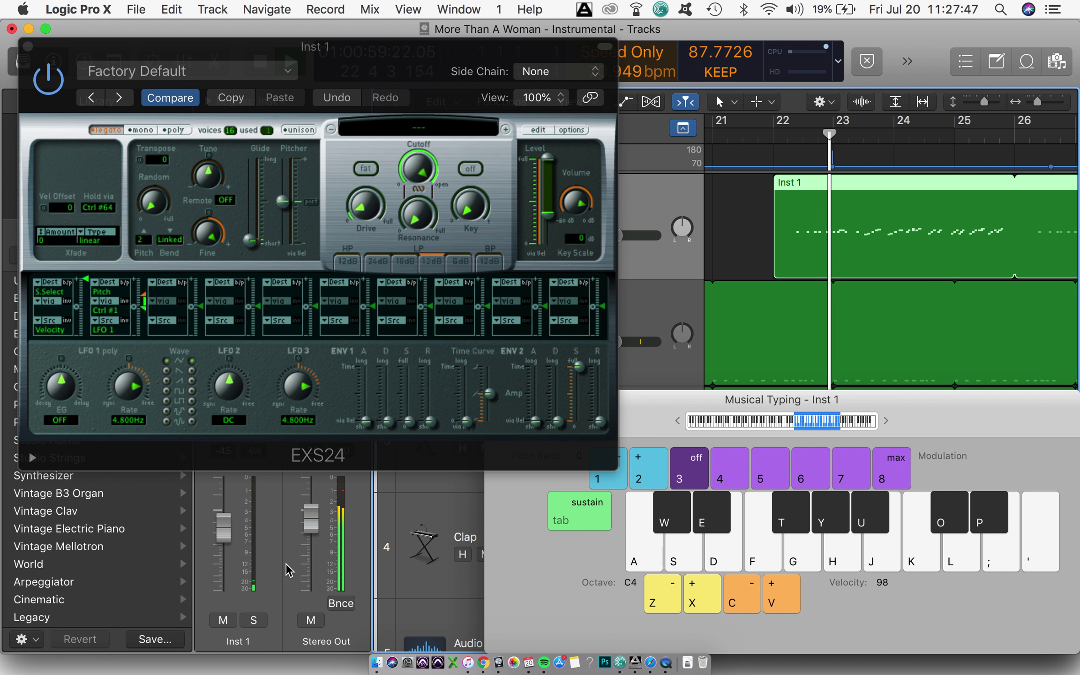
{"action": "key", "text": "t"}
{"action": "key", "text": "y"}
{"action": "key", "text": "t"}
{"action": "key", "text": "t"}
{"action": "key", "text": "t"}
{"action": "key", "text": "t"}
{"action": "key", "text": "y"}
{"action": "key", "text": "y"}
{"action": "key", "text": "t"}
{"action": "key", "text": "y"}
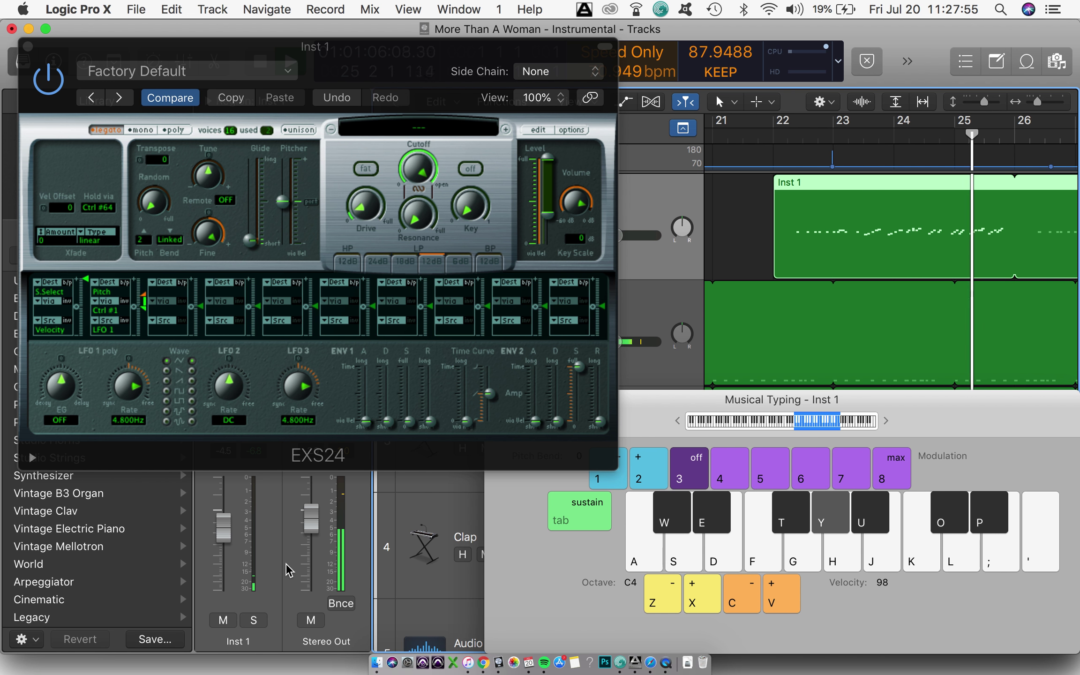
{"action": "key", "text": "Delete"}
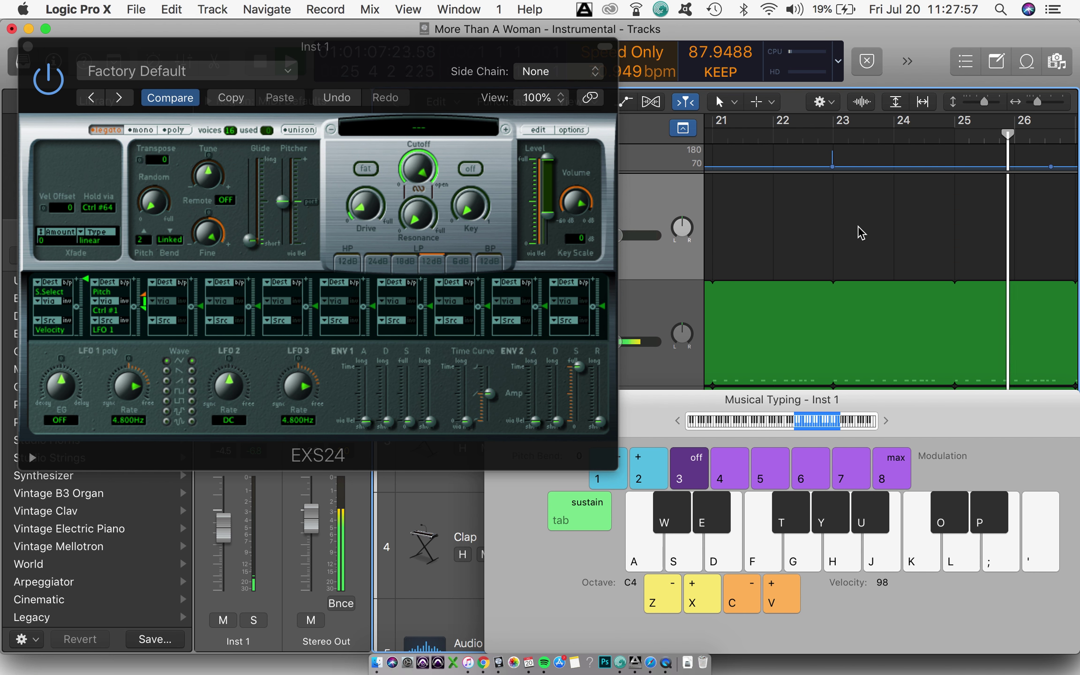
{"action": "key", "text": "Return"}
Play EXS24 notes via Musical Typing, shifting down and up an octave with Z and X
{"action": "left_click", "coordinate": [28, 47]}
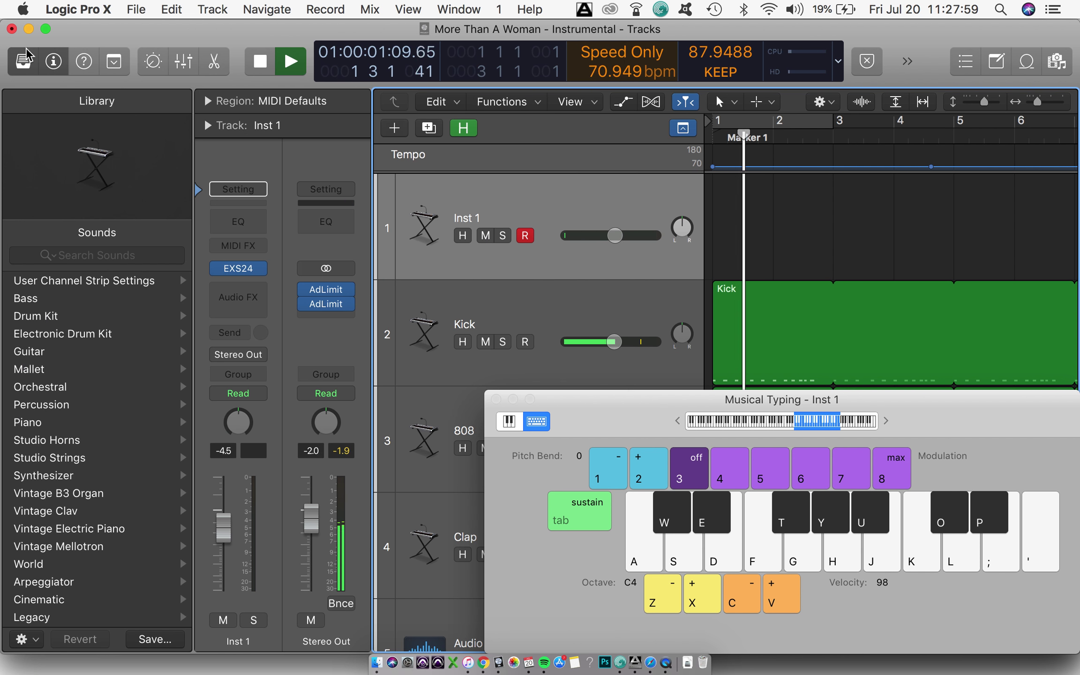
{"action": "key", "text": "t"}
{"action": "key", "text": "y"}
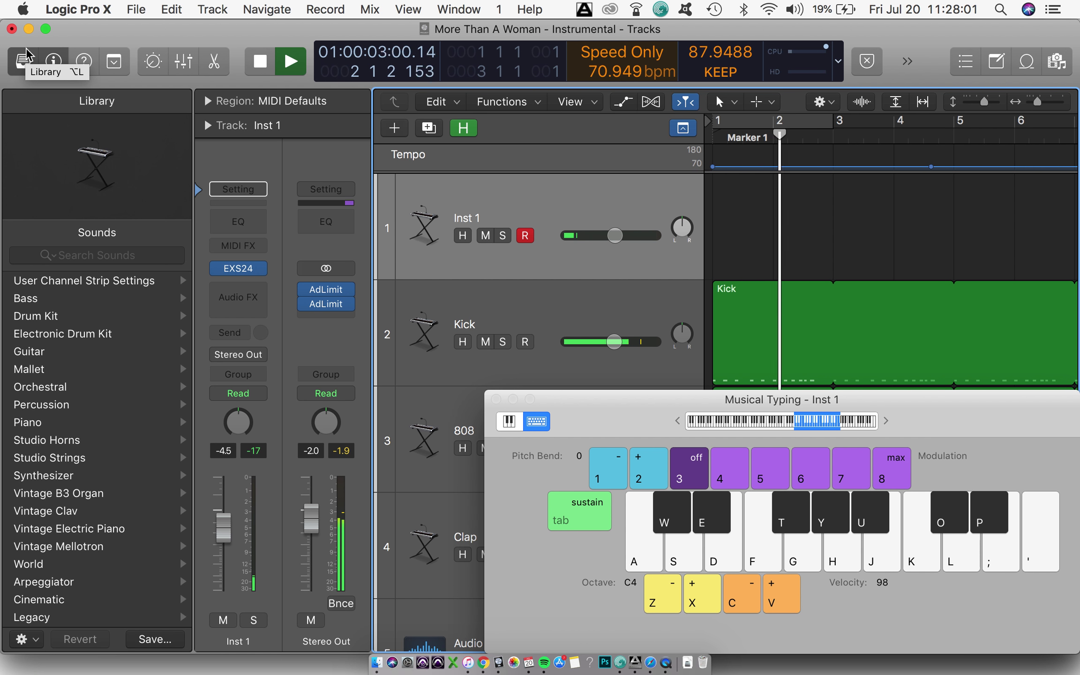
{"action": "left_click", "coordinate": [244, 269]}
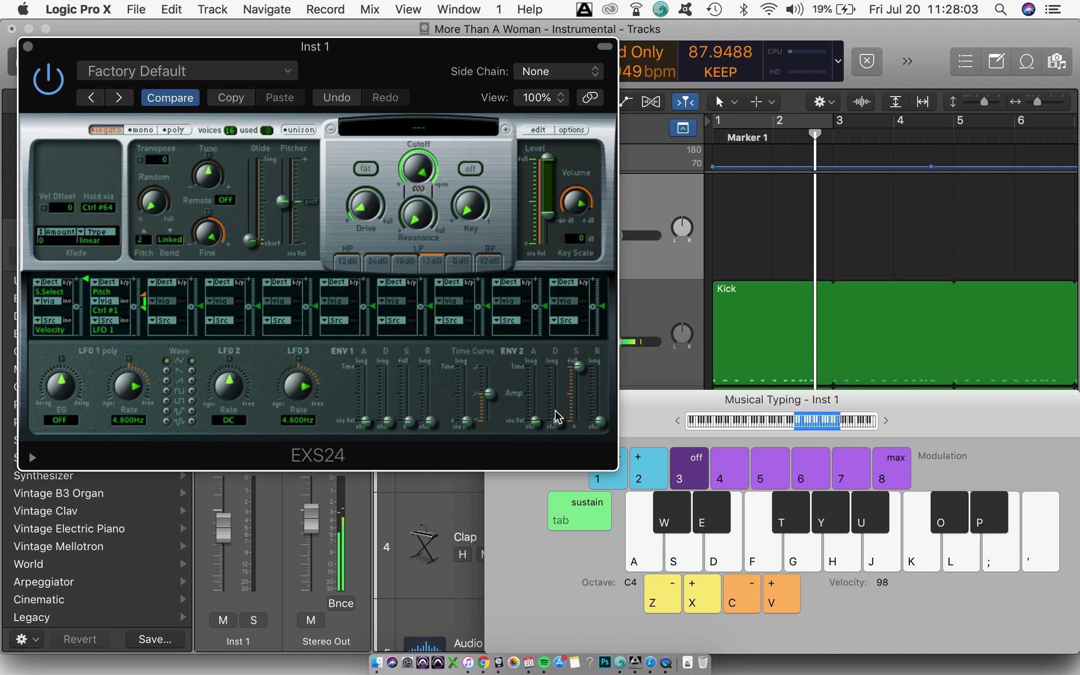
{"action": "key", "text": "t"}
{"action": "key", "text": "t"}
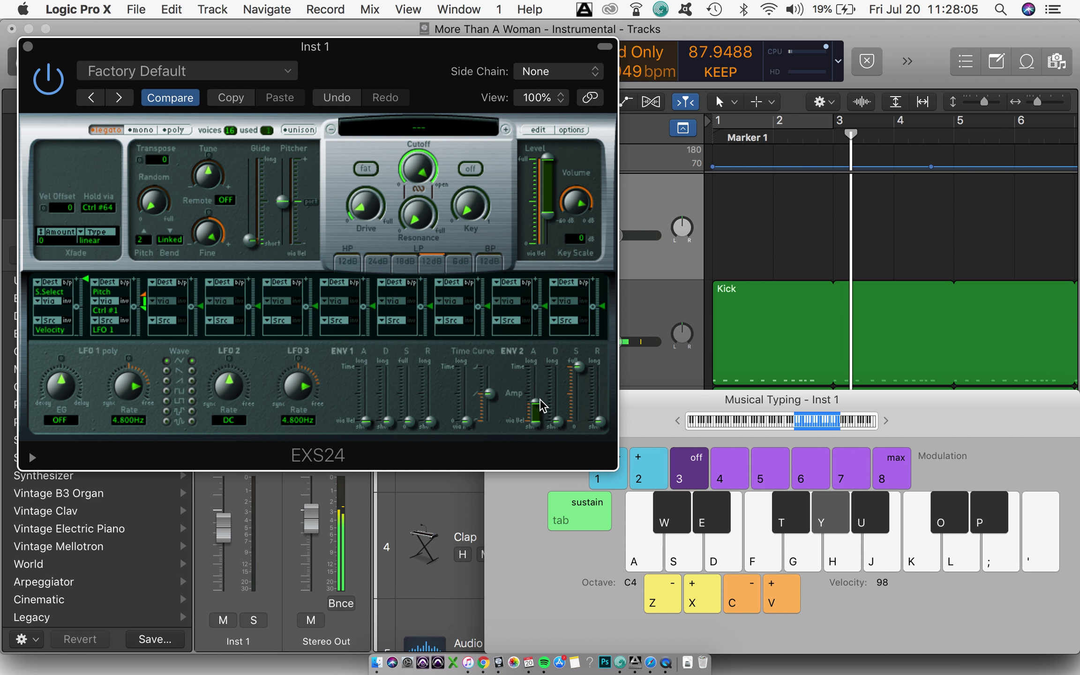
{"action": "key", "text": "w"}
{"action": "key", "text": "e"}
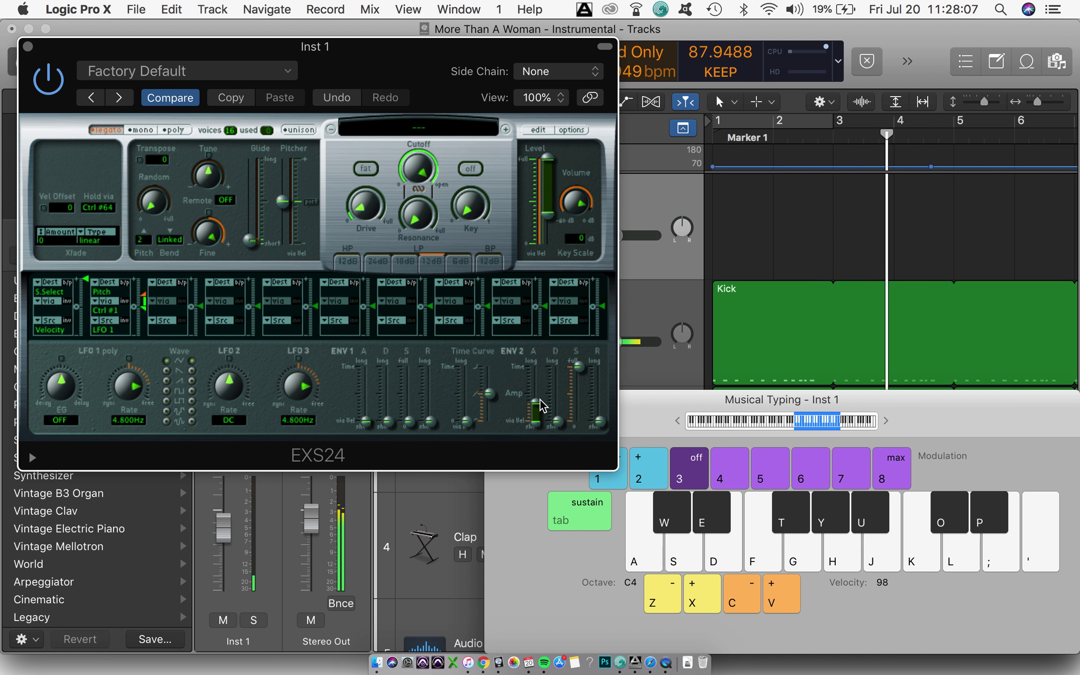
{"action": "key", "text": "z"}
{"action": "key", "text": "t"}
{"action": "key", "text": "y"}
{"action": "key", "text": "w"}
{"action": "key", "text": "e"}
{"action": "key", "text": "w"}
{"action": "key", "text": "o"}
{"action": "key", "text": "o"}
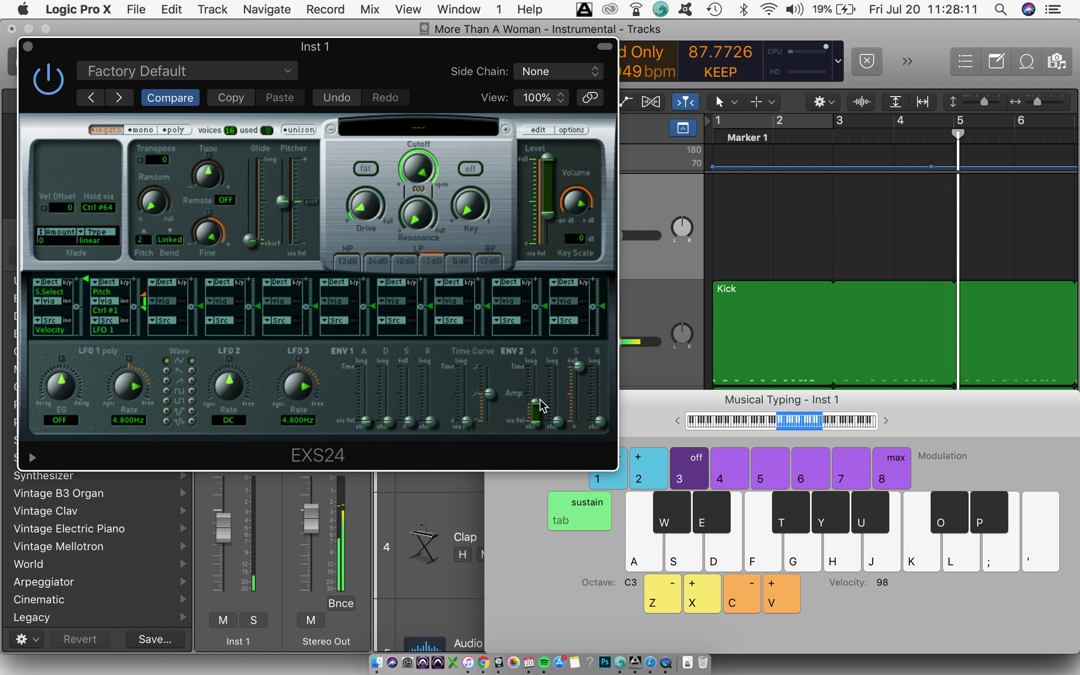
{"action": "key", "text": "x"}
{"action": "key", "text": "t"}
{"action": "key", "text": "t"}
{"action": "key", "text": "w"}
{"action": "key", "text": "e"}
{"action": "key", "text": "z"}
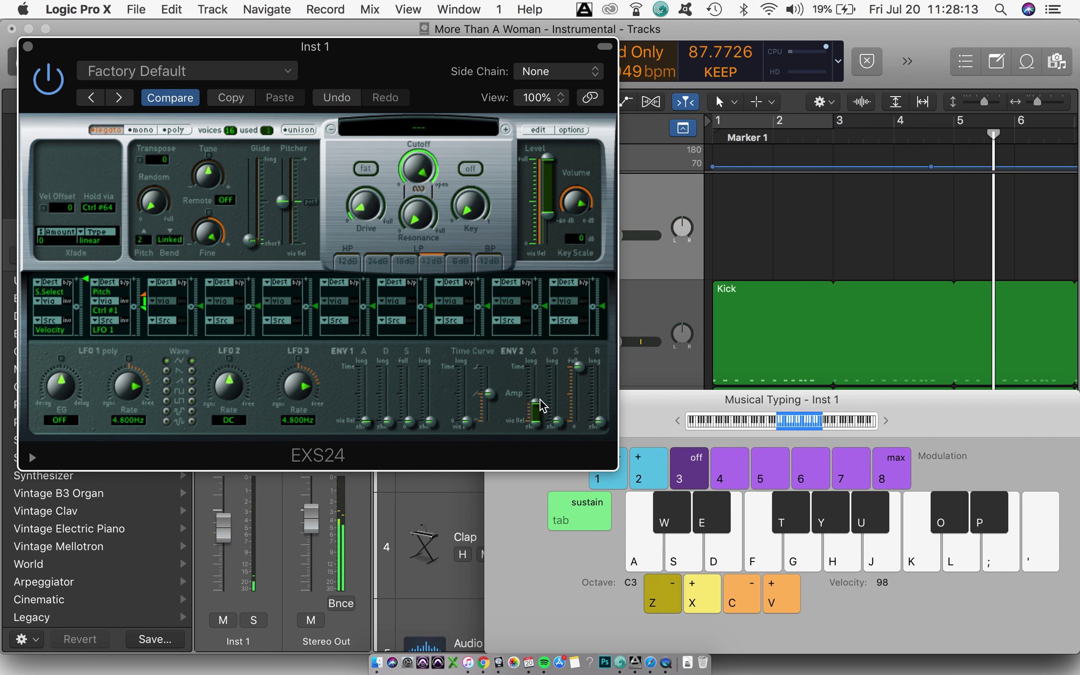
{"action": "key", "text": "y"}
{"action": "key", "text": "u"}
Improvise a J, O, P and T key melody over the playing beat
{"action": "key", "text": "u"}
{"action": "key", "text": "k"}
{"action": "key", "text": "k"}
{"action": "key", "text": "p"}
{"action": "key", "text": "o"}
{"action": "key", "text": "k"}
{"action": "key", "text": "u"}
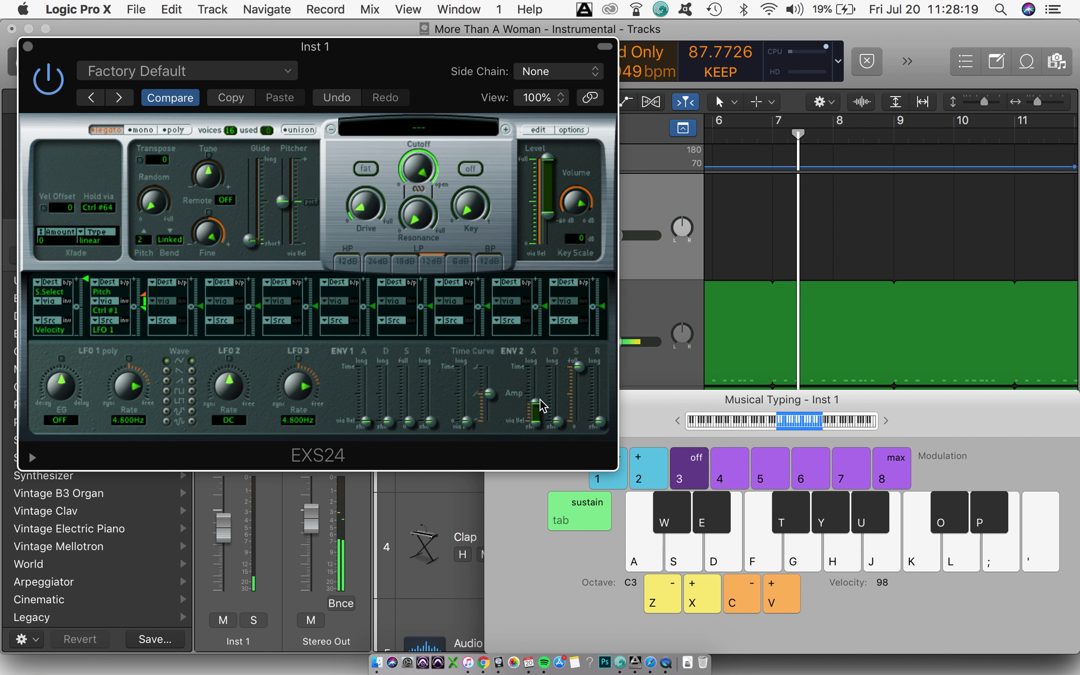
{"action": "key", "text": "k"}
{"action": "key", "text": "j"}
{"action": "key", "text": "j"}
{"action": "key", "text": "o"}
{"action": "key", "text": "p"}
{"action": "key", "text": "o"}
{"action": "key", "text": "j"}
{"action": "key", "text": "j"}
{"action": "key", "text": "p"}
{"action": "key", "text": "o"}
{"action": "key", "text": "j"}
{"action": "key", "text": "j"}
{"action": "key", "text": "o"}
{"action": "key", "text": "o"}
{"action": "key", "text": "j"}
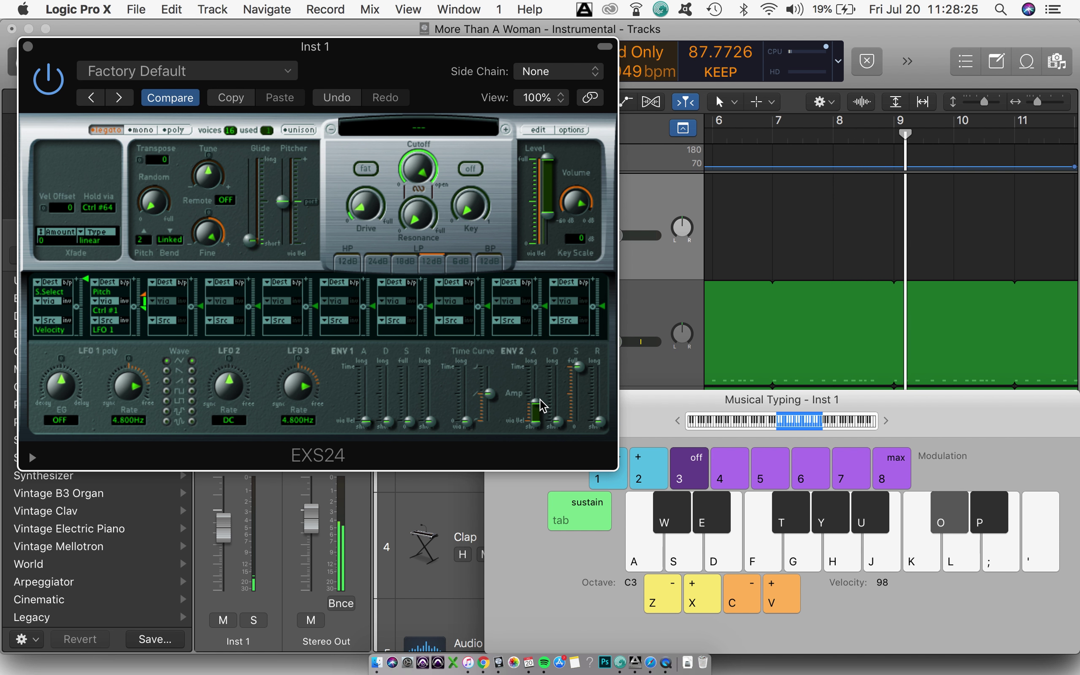
{"action": "key", "text": "j"}
{"action": "key", "text": "o"}
{"action": "key", "text": "j"}
{"action": "key", "text": "o"}
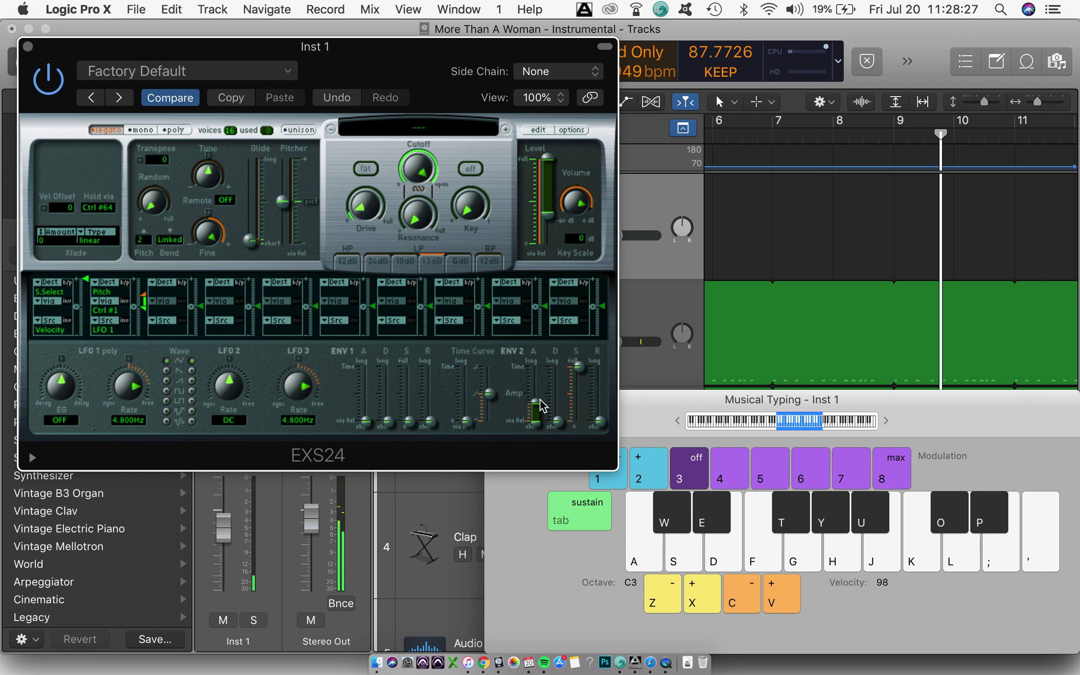
{"action": "key", "text": "o"}
{"action": "key", "text": "j"}
{"action": "key", "text": "j"}
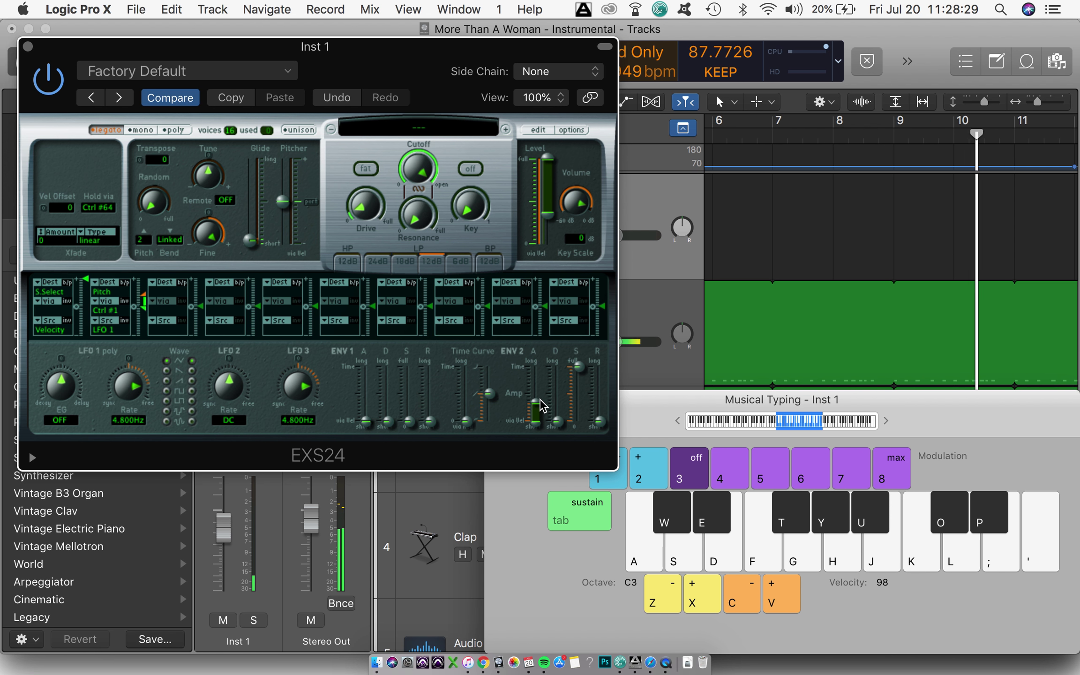
{"action": "key", "text": "o"}
{"action": "key", "text": "p"}
{"action": "key", "text": "j"}
{"action": "key", "text": "o"}
{"action": "key", "text": "t"}
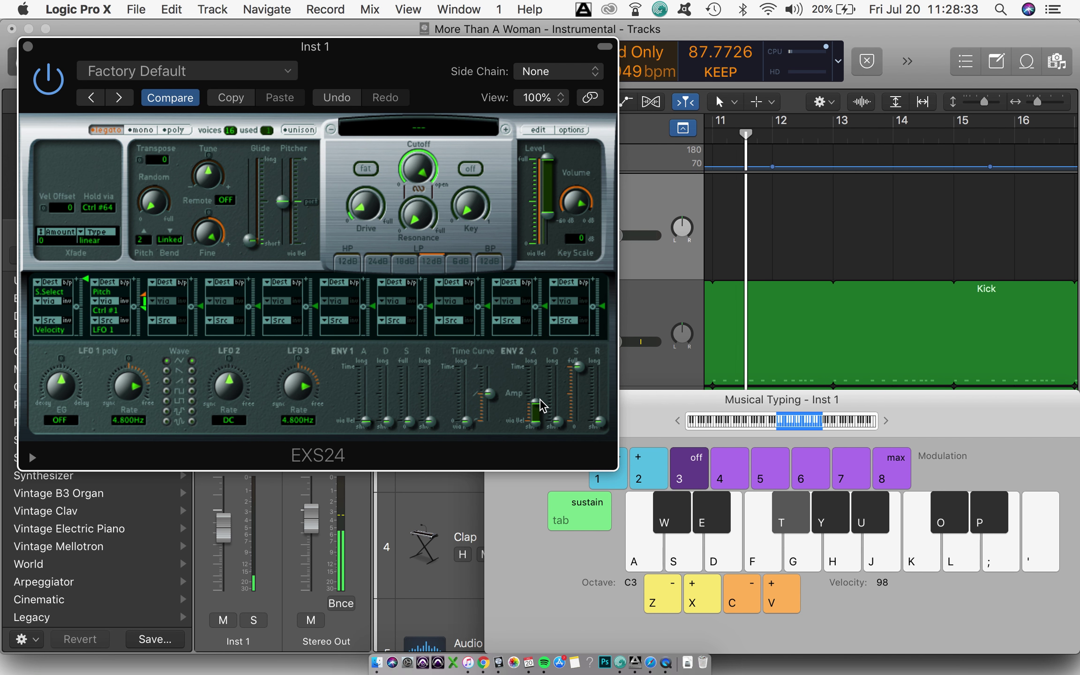
{"action": "key", "text": "o"}
{"action": "key", "text": "p"}
{"action": "key", "text": "j"}
{"action": "key", "text": "t"}
{"action": "key", "text": "o"}
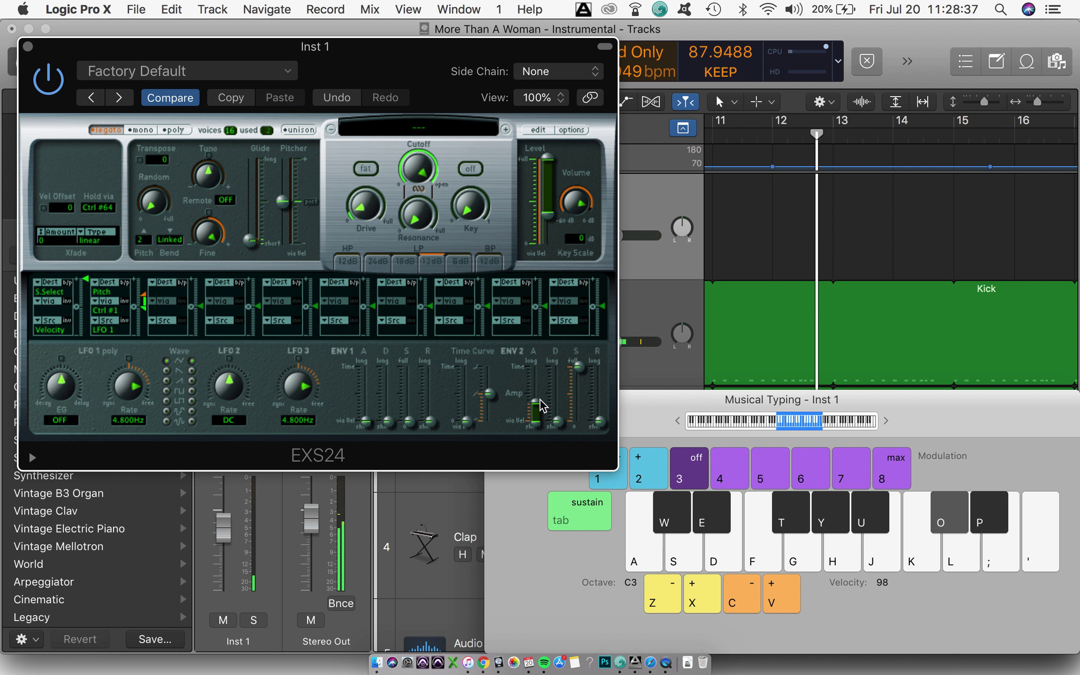
{"action": "key", "text": "j"}
{"action": "key", "text": "j"}
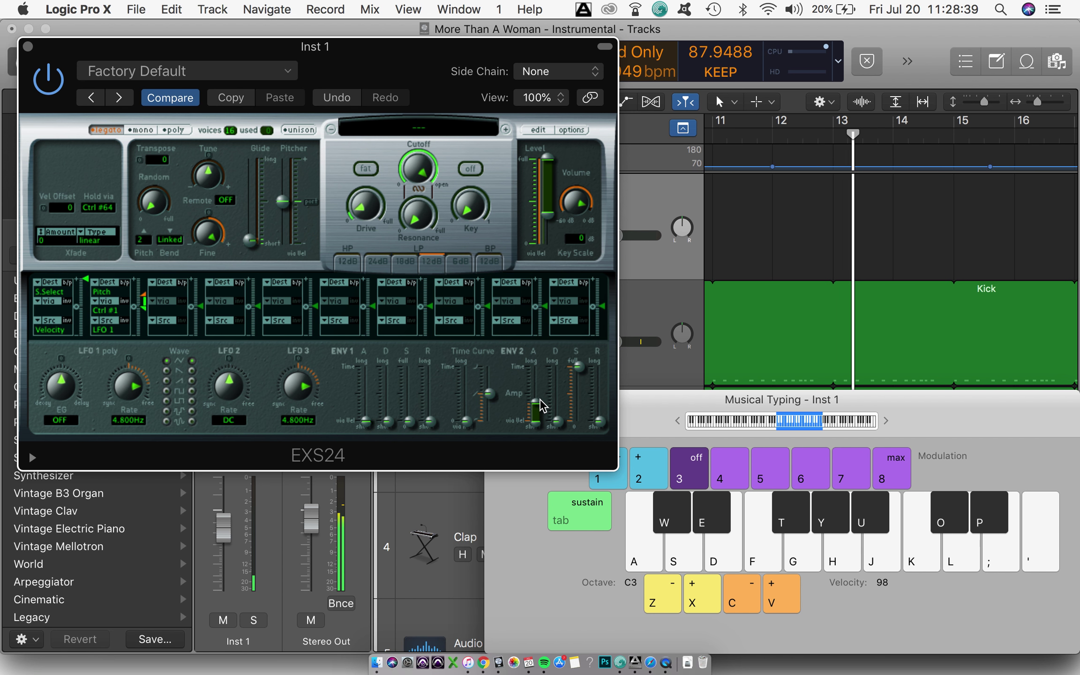
{"action": "key", "text": "j"}
{"action": "key", "text": "o"}
{"action": "key", "text": "o"}
{"action": "key", "text": "p"}
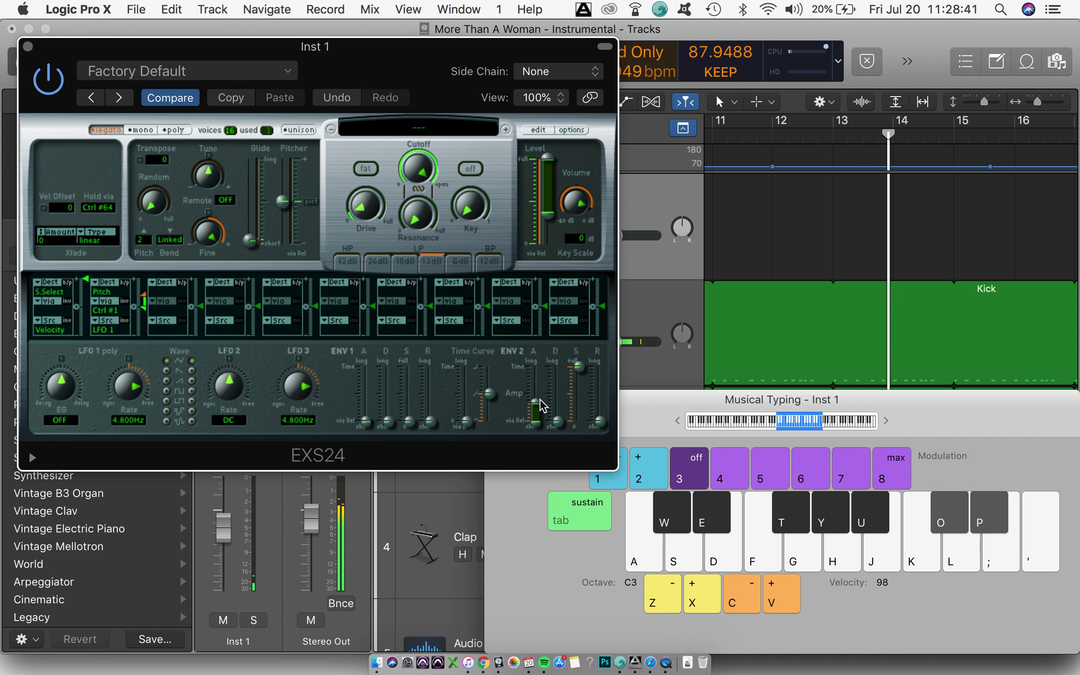
{"action": "key", "text": "j"}
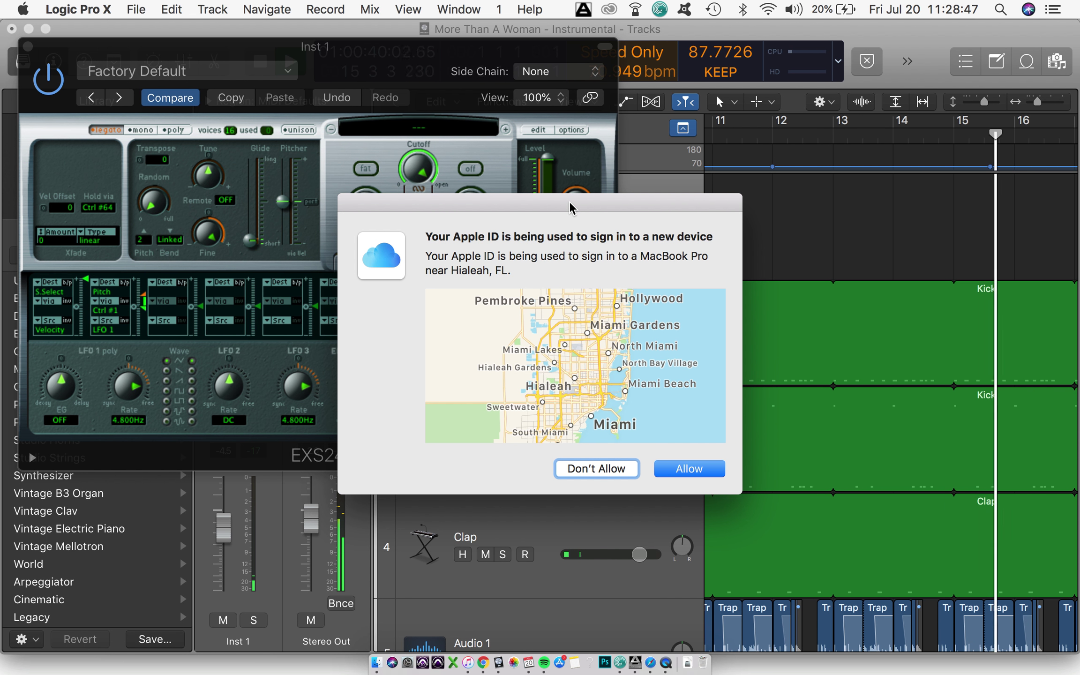
Allow the Apple ID sign-in on the new device and bring Chrome with Facebook forward
{"action": "left_click", "coordinate": [695, 471]}
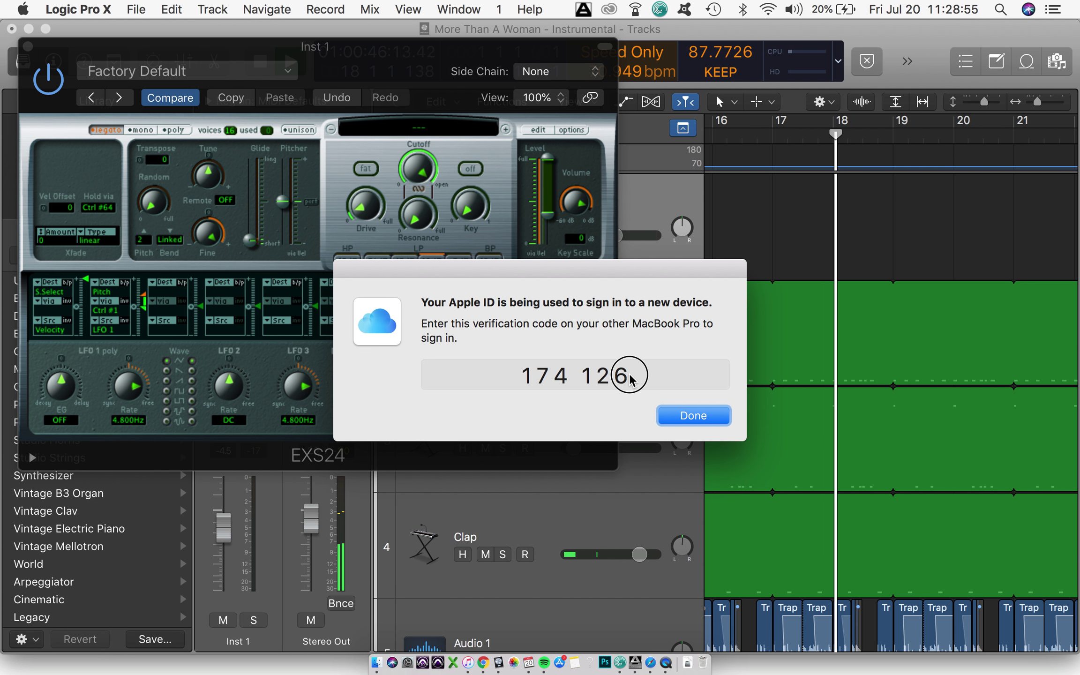
{"action": "left_click", "coordinate": [484, 665]}
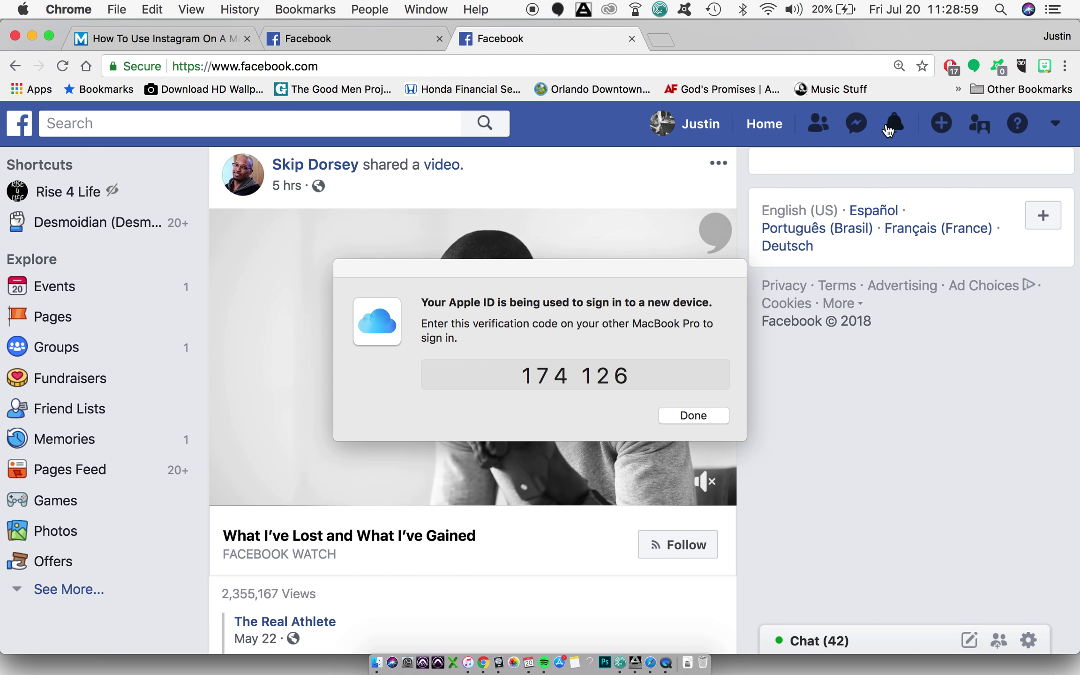
Open the Messenger conversation with the contact waiting for the code
{"action": "left_click", "coordinate": [844, 137]}
{"action": "scroll", "coordinate": [605, 234], "scroll_direction": "down", "scroll_amount": 3}
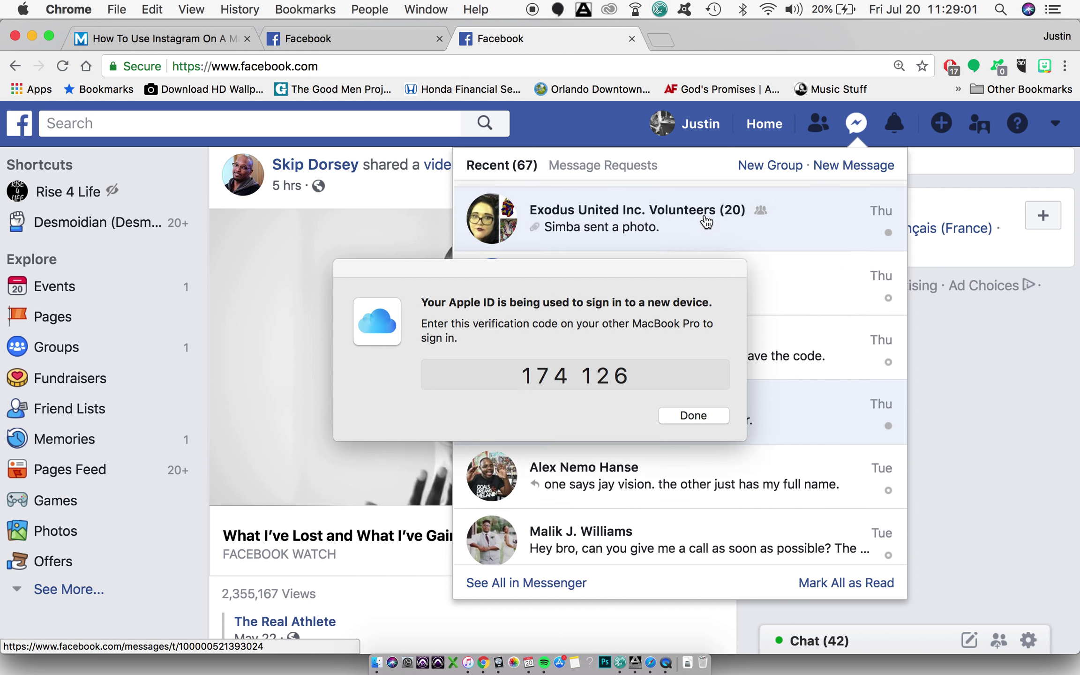
{"action": "left_click_drag", "start_coordinate": [644, 272], "coordinate": [320, 276]}
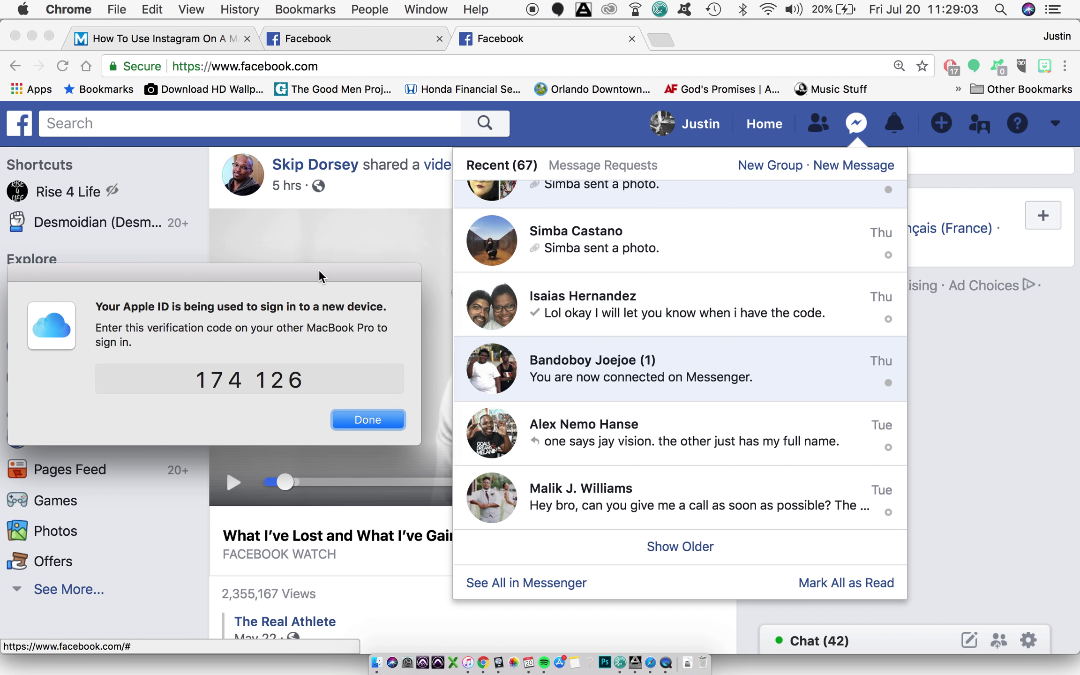
{"action": "left_click", "coordinate": [623, 325]}
{"action": "left_click", "coordinate": [593, 299]}
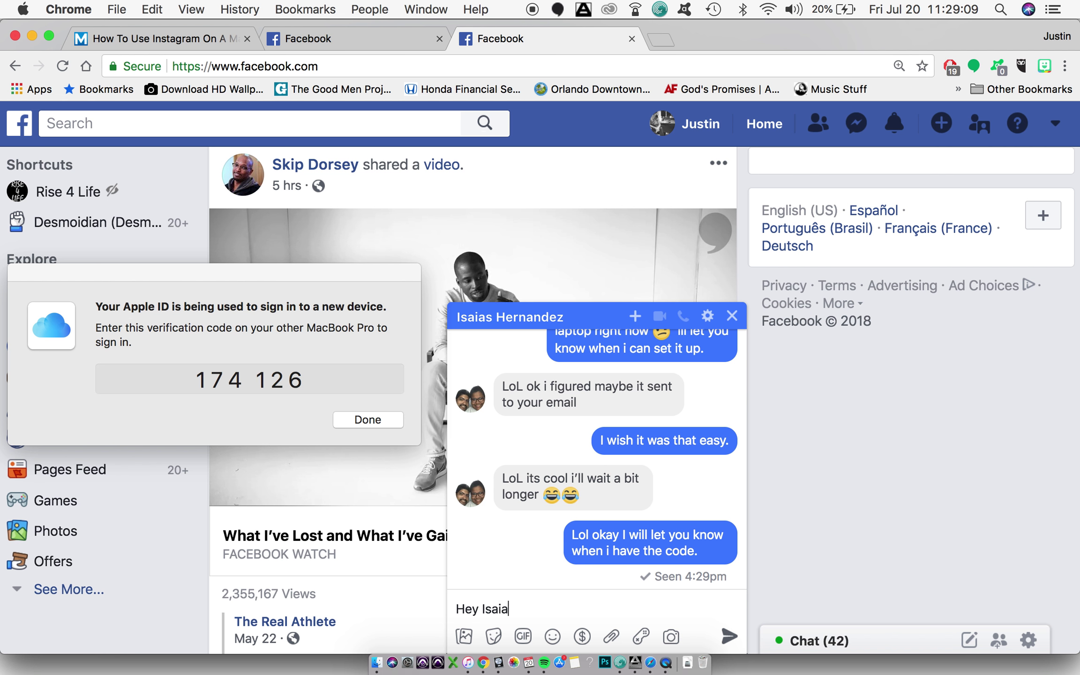
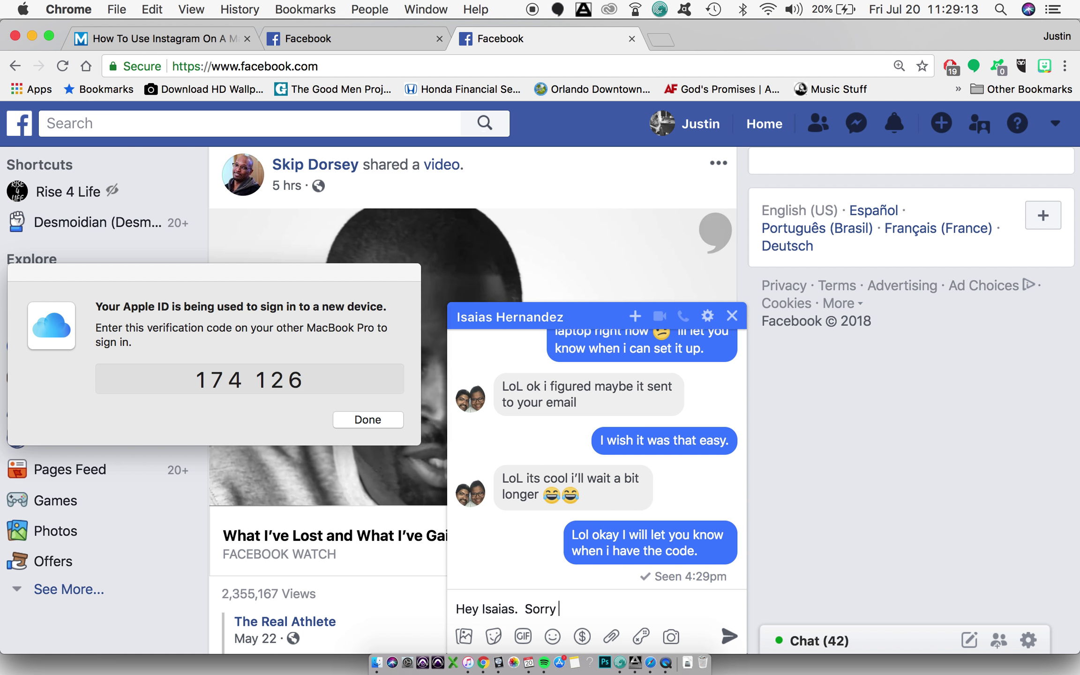
Send the contact an apology ending with 'Here's the code'
{"action": "type", "text": "I forgot to m"}
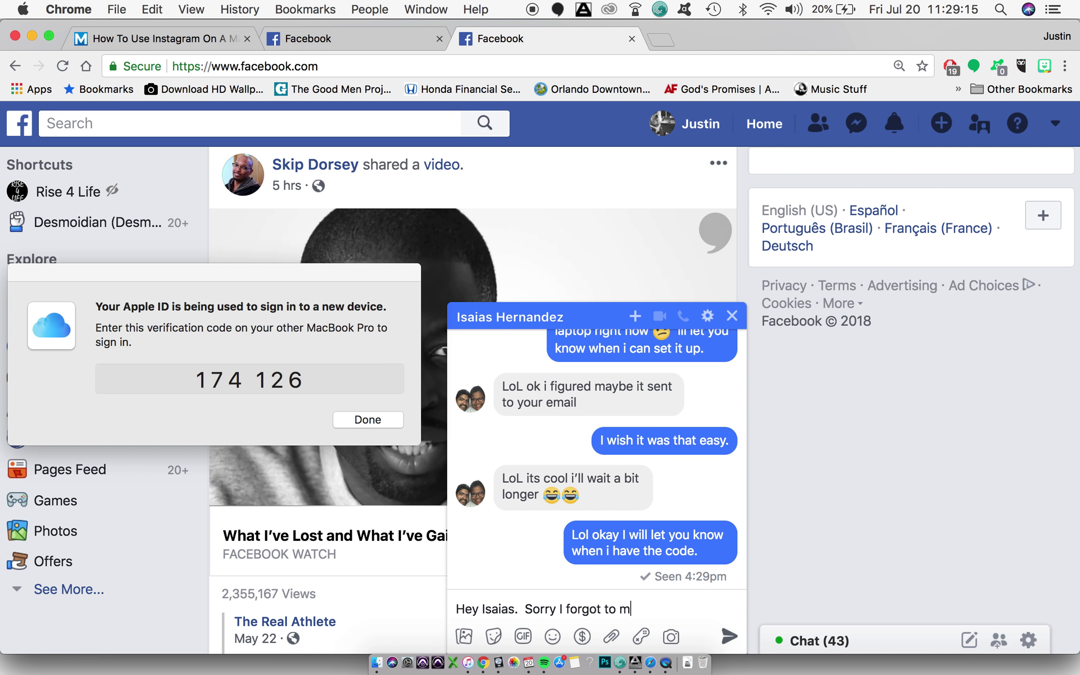
{"action": "type", "text": "essage you."}
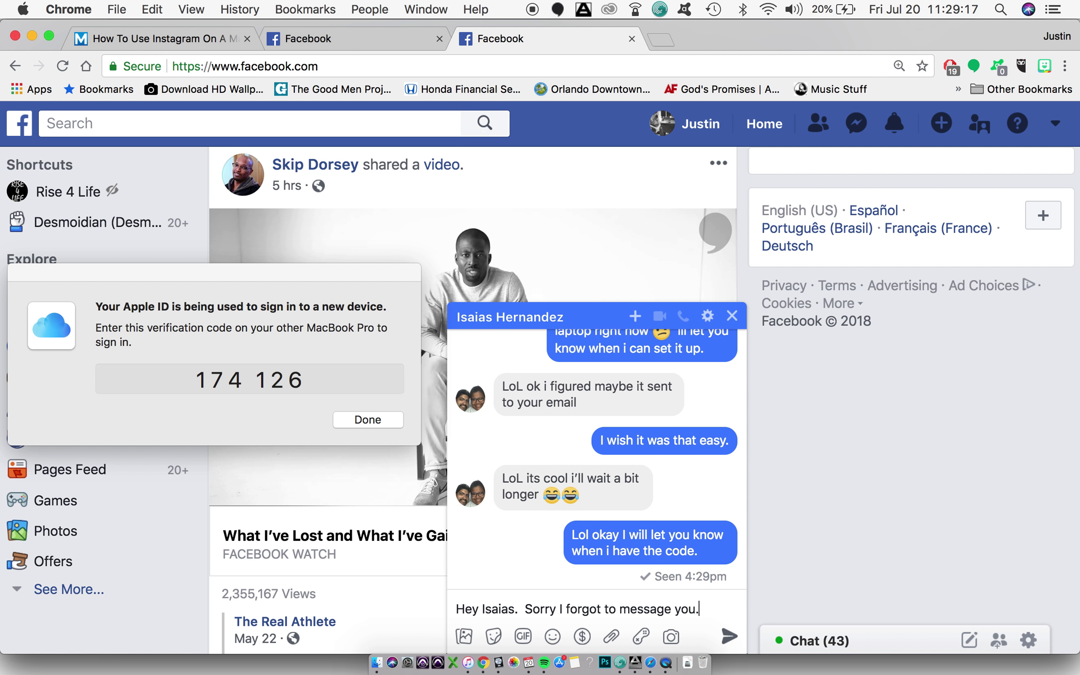
{"action": "type", "text": "  Her"}
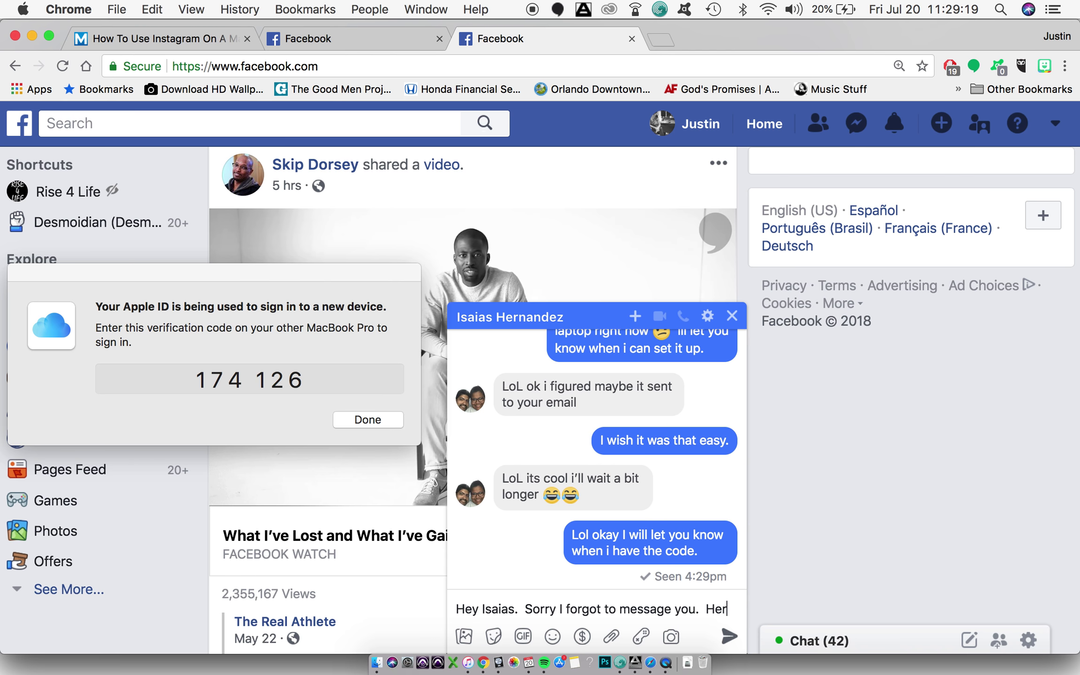
{"action": "type", "text": "e's"}
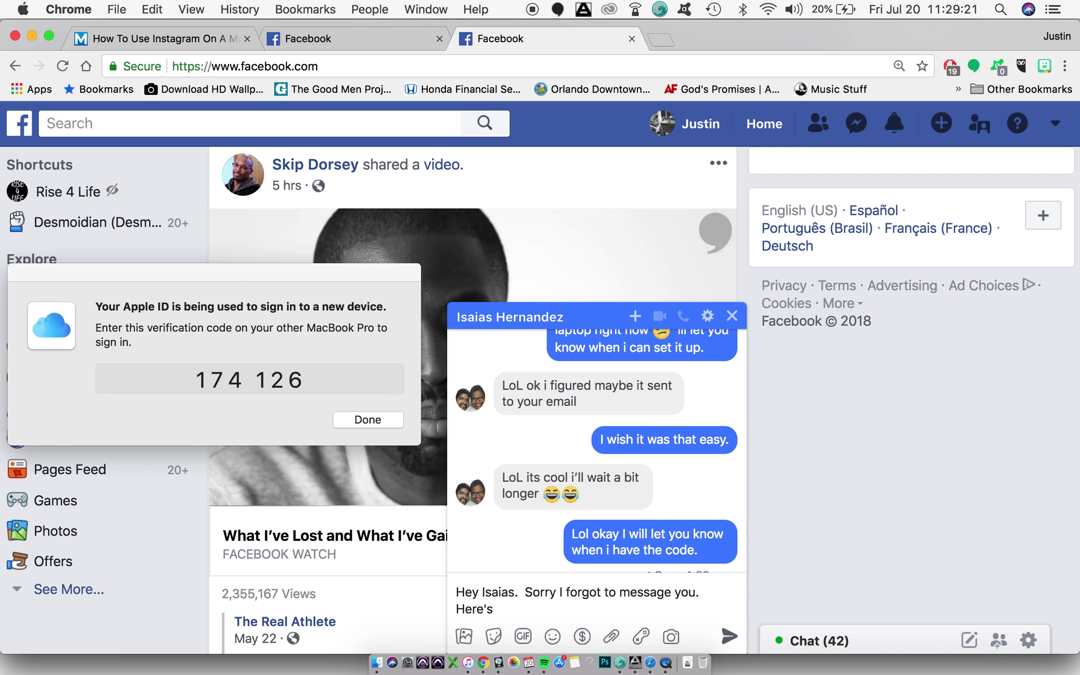
{"action": "key", "text": "super+Tab"}
{"action": "key", "text": "super+Tab"}
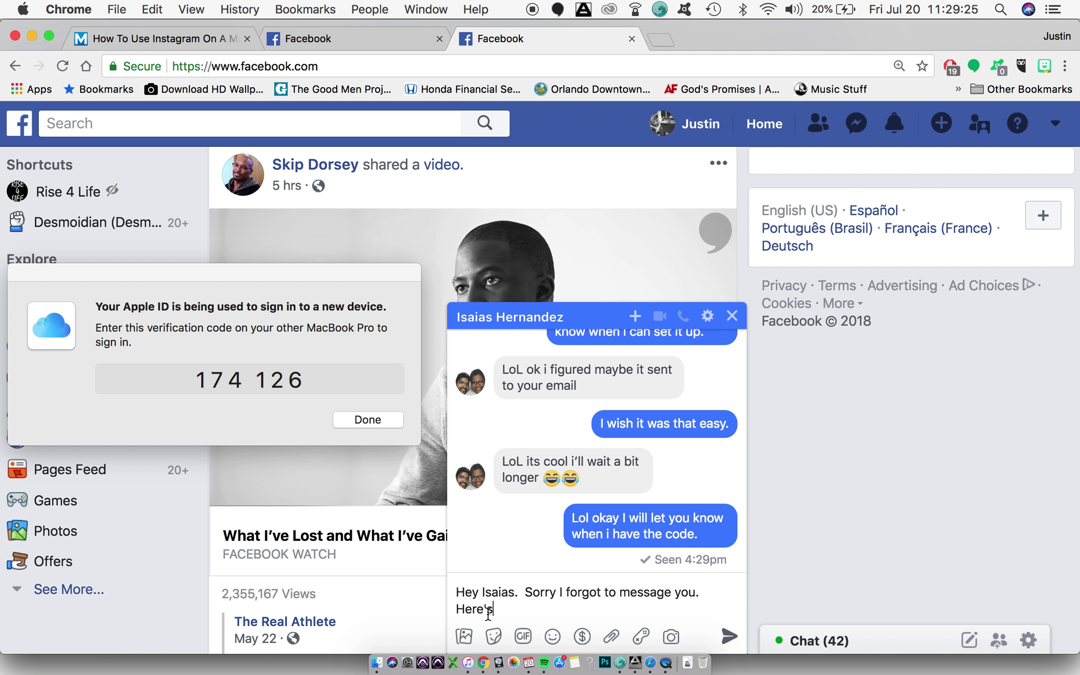
{"action": "type", "text": "the code"}
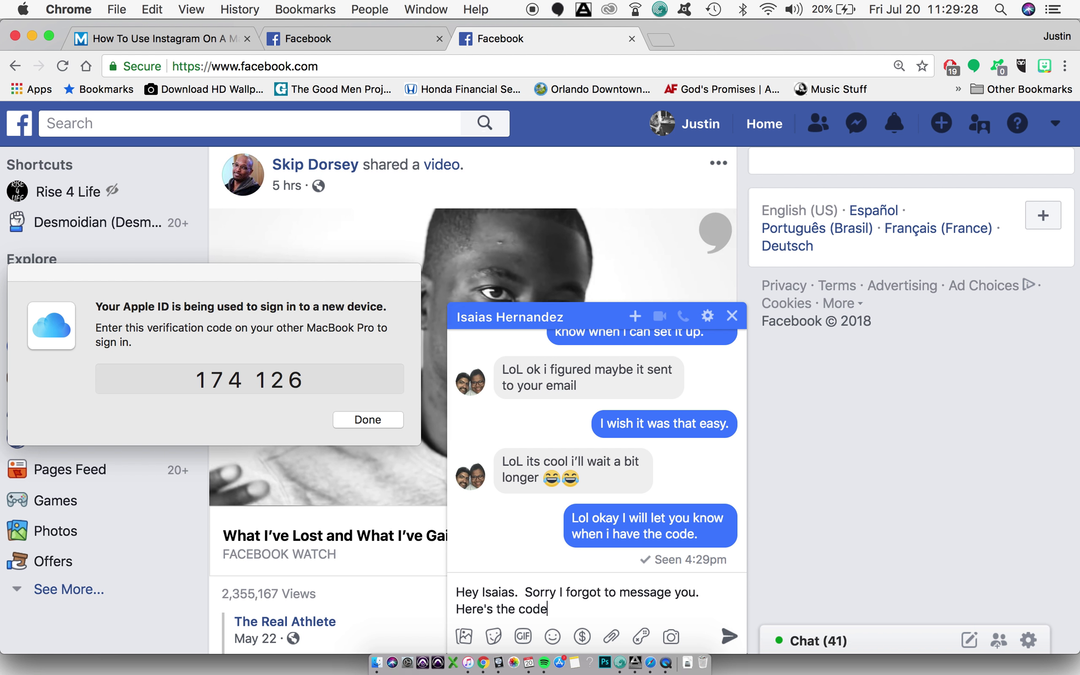
{"action": "key", "text": "Return"}
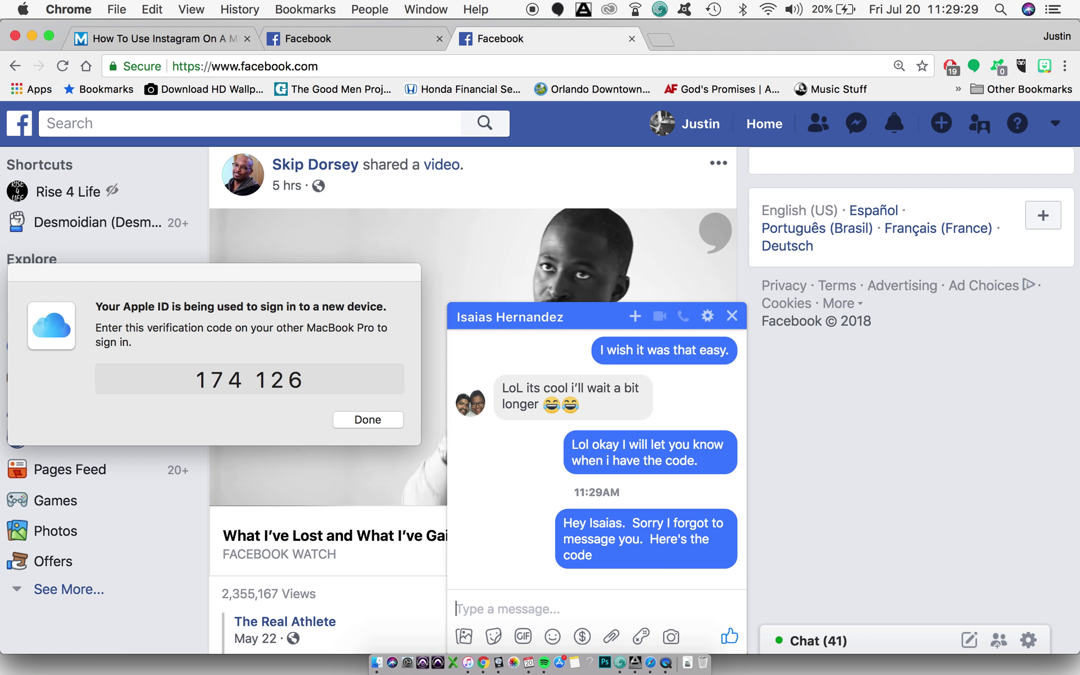
Send the Apple ID verification code in the chat and switch back to Logic Pro X
{"action": "key", "text": "Return"}
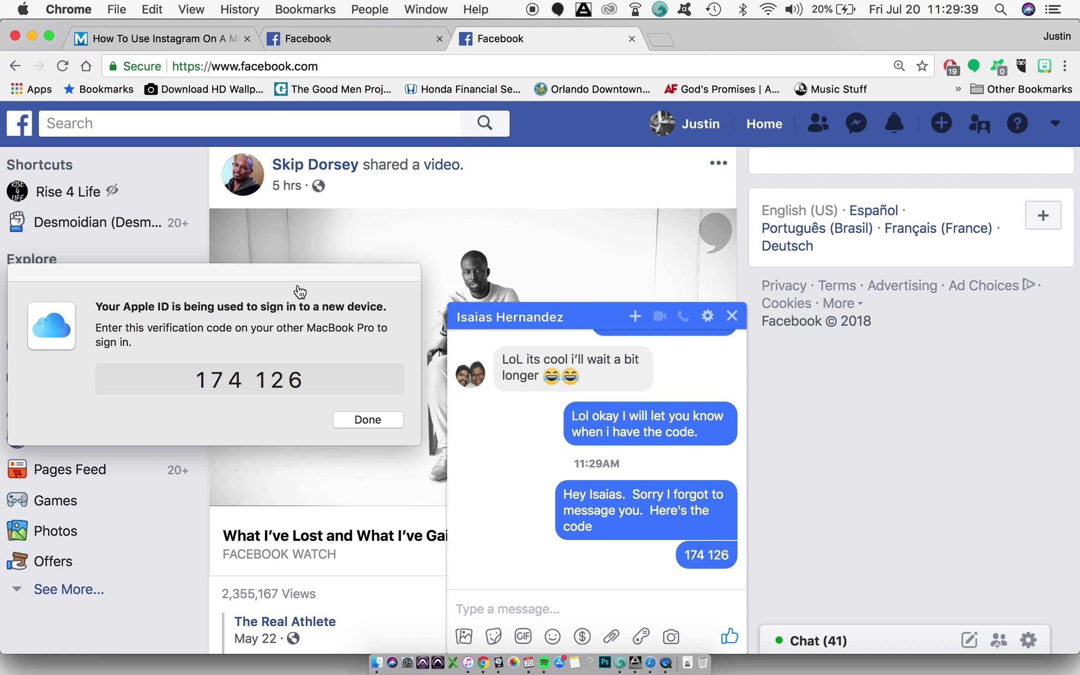
{"action": "left_click_drag", "start_coordinate": [278, 280], "coordinate": [691, 138]}
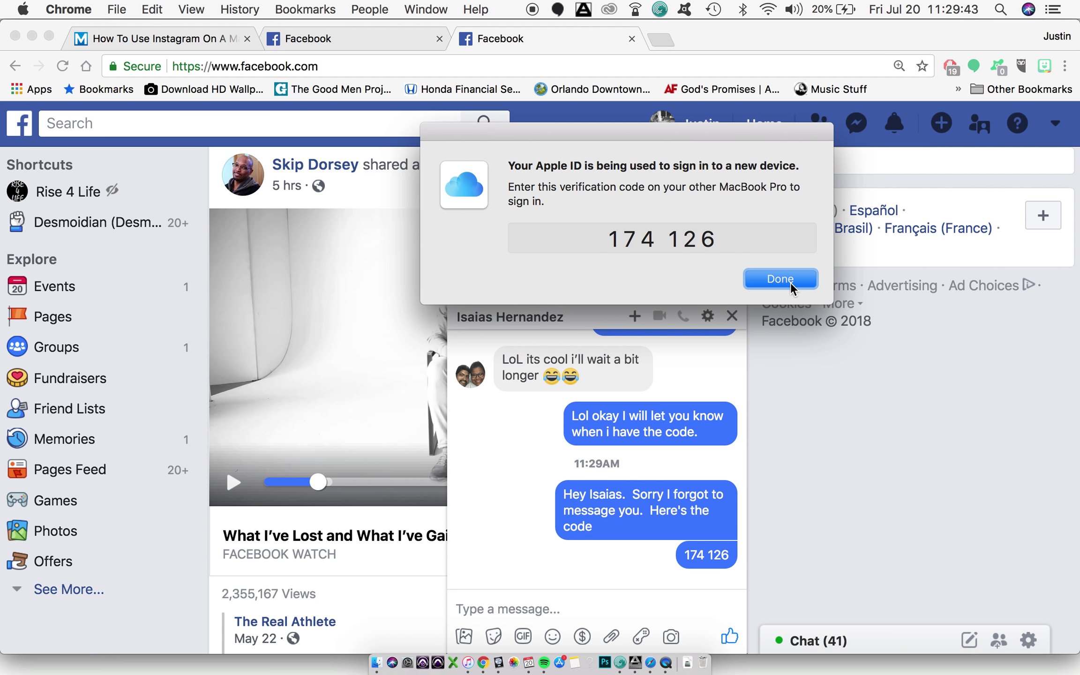
{"action": "key", "text": "super+Tab"}
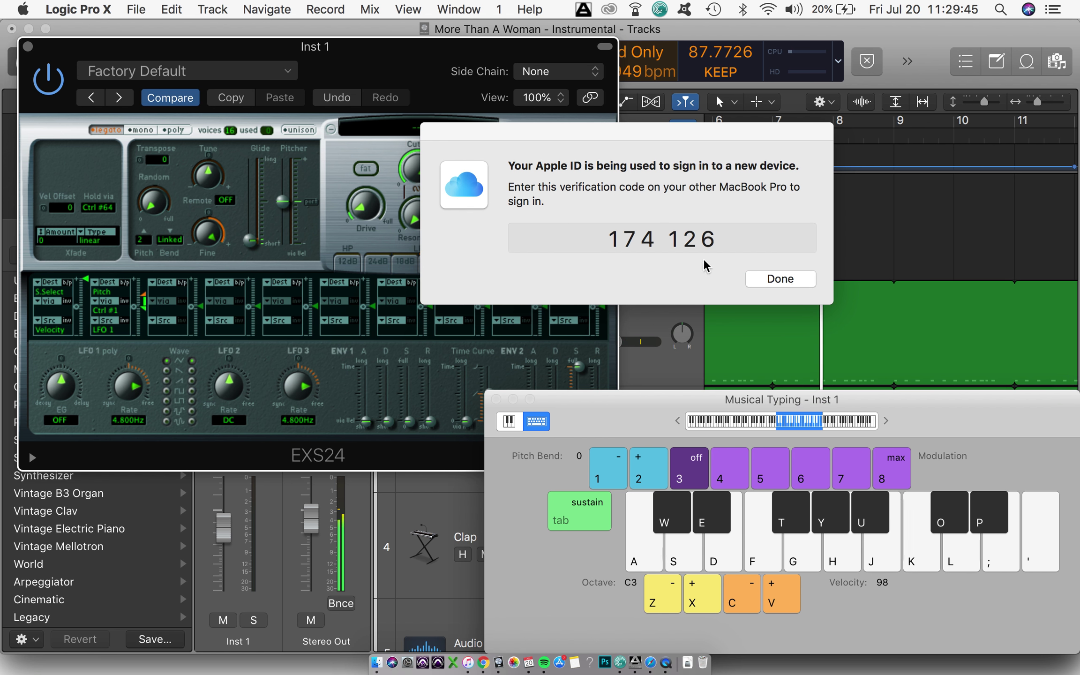
Move the Apple ID dialog aside and bring up Musical Typing over the project
{"action": "left_click_drag", "start_coordinate": [521, 140], "coordinate": [48, 651]}
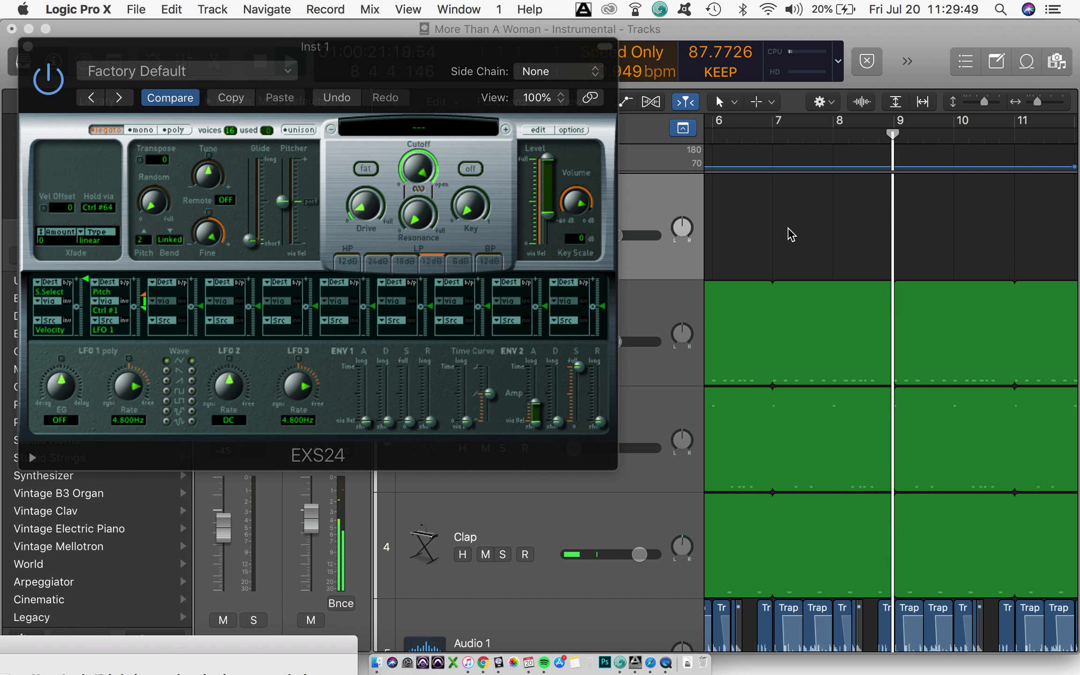
{"action": "left_click", "coordinate": [790, 235]}
{"action": "key", "text": "super+k"}
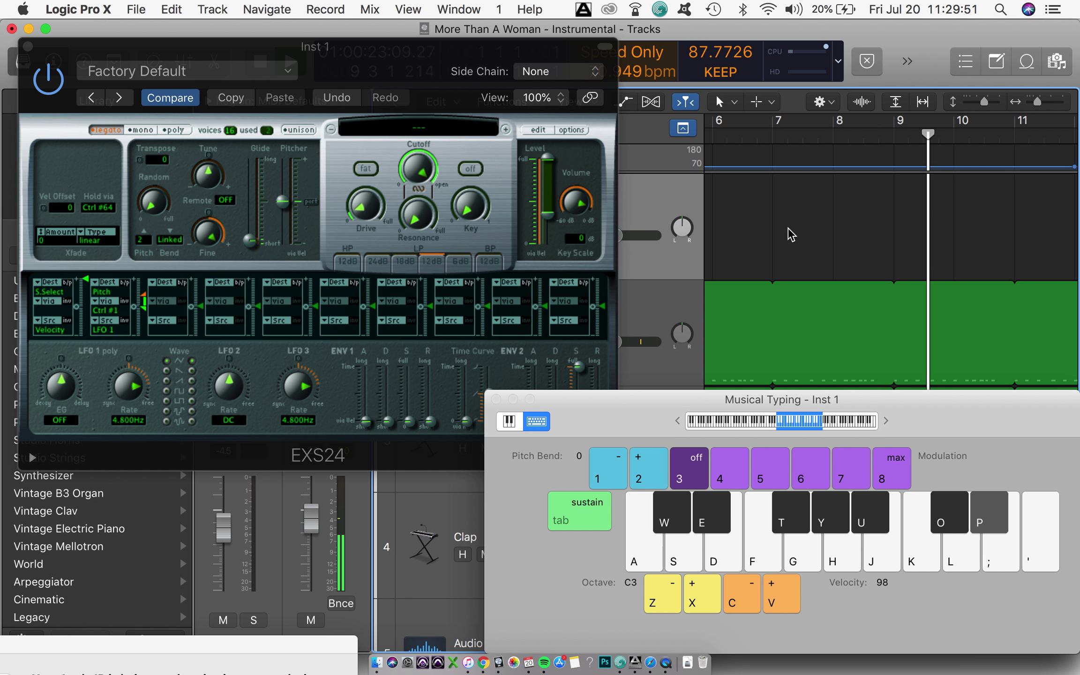
Start recording on Inst 1 and play the lower melody notes through about bar 15
{"action": "key", "text": "r"}
{"action": "key", "text": "o"}
{"action": "key", "text": "p"}
{"action": "key", "text": "o"}
{"action": "key", "text": "o"}
{"action": "key", "text": "p"}
{"action": "key", "text": "o"}
{"action": "key", "text": "j"}
{"action": "key", "text": "o"}
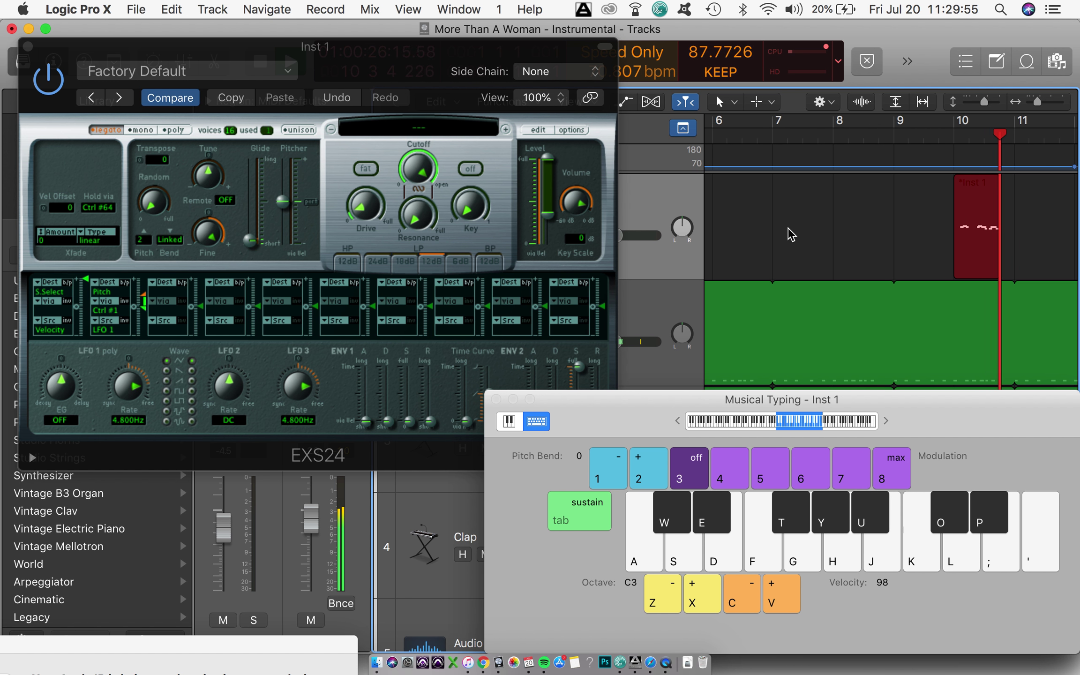
{"action": "key", "text": "t"}
{"action": "key", "text": "o"}
{"action": "key", "text": "p"}
{"action": "key", "text": "o"}
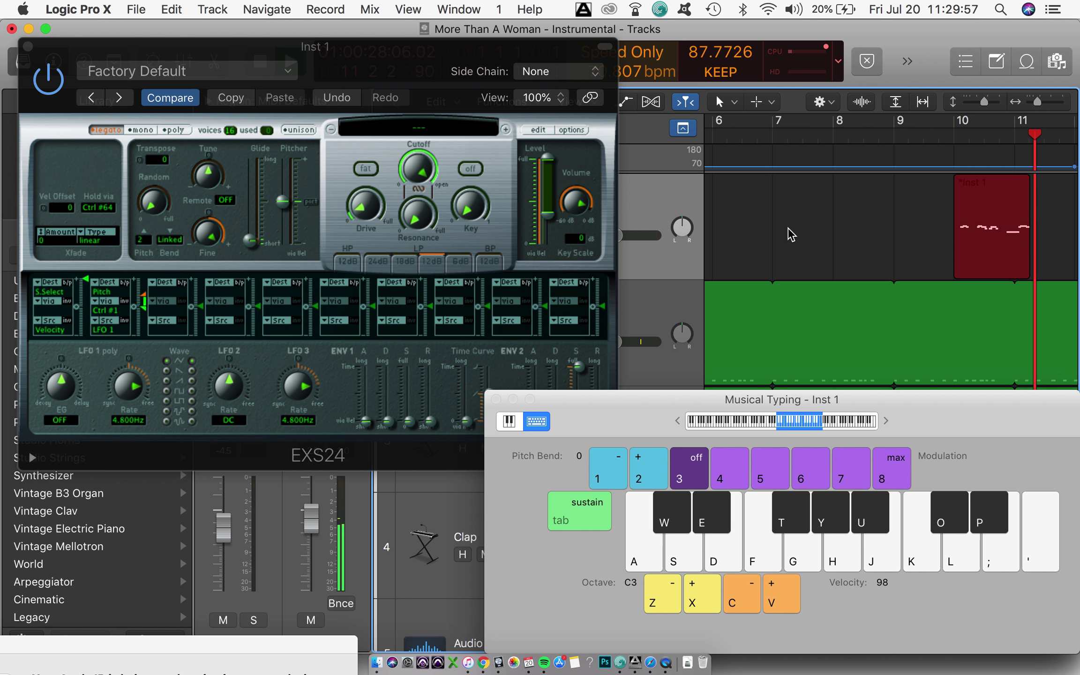
{"action": "key", "text": "j"}
{"action": "key", "text": "o"}
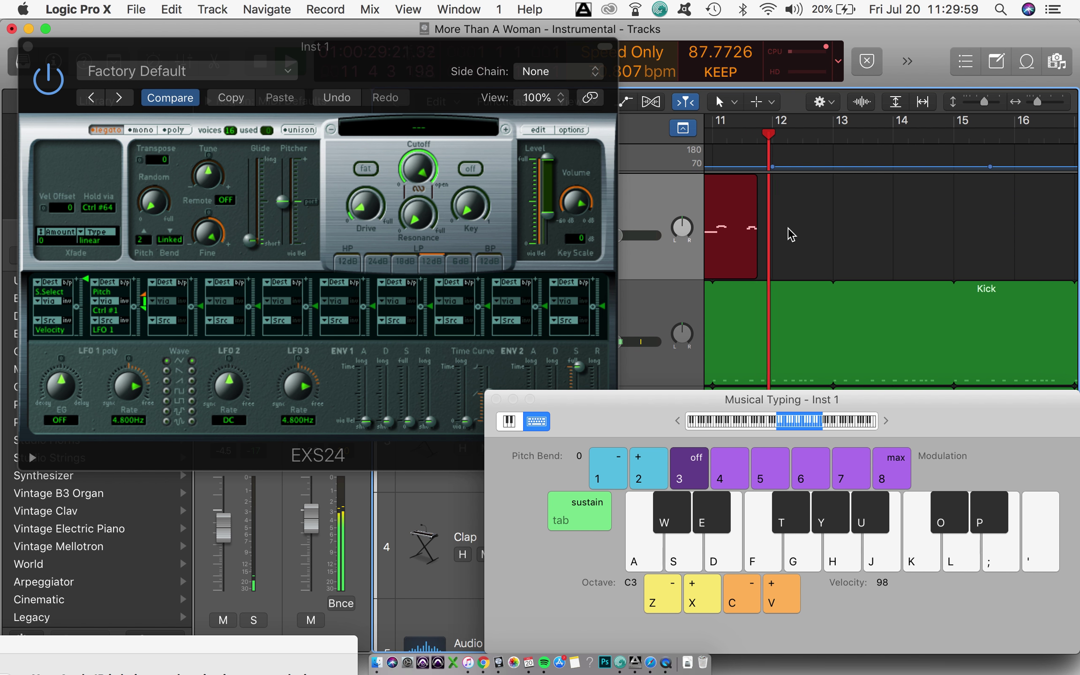
{"action": "key", "text": "o"}
{"action": "key", "text": "h"}
{"action": "key", "text": "o"}
{"action": "key", "text": "o"}
{"action": "key", "text": "o"}
{"action": "key", "text": "p"}
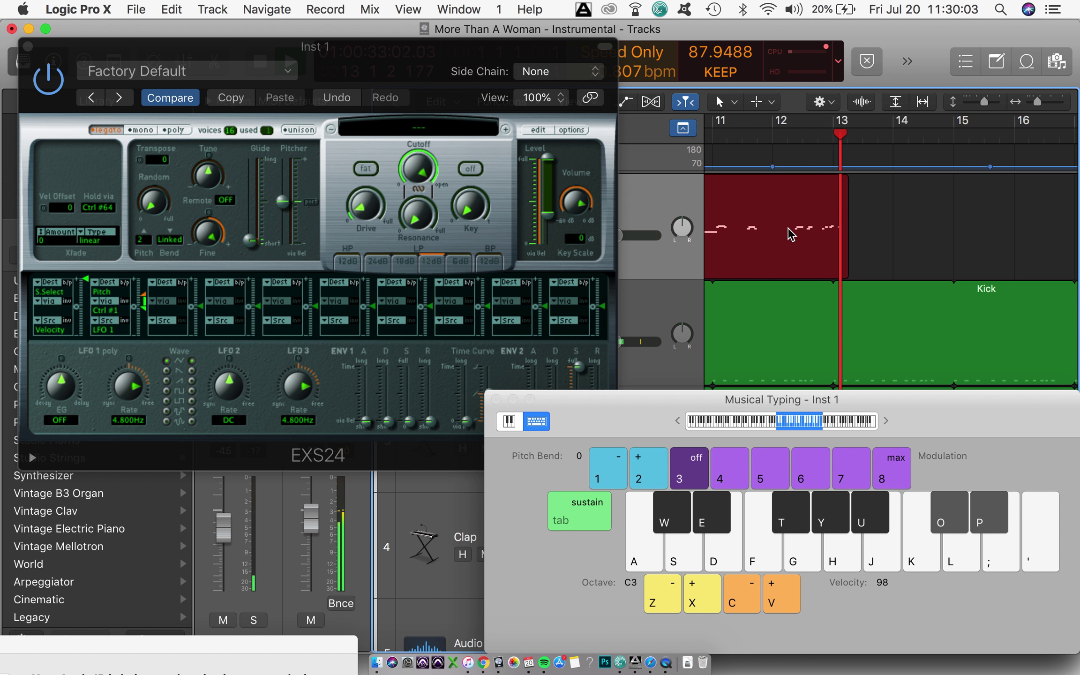
{"action": "key", "text": "o"}
{"action": "key", "text": "o"}
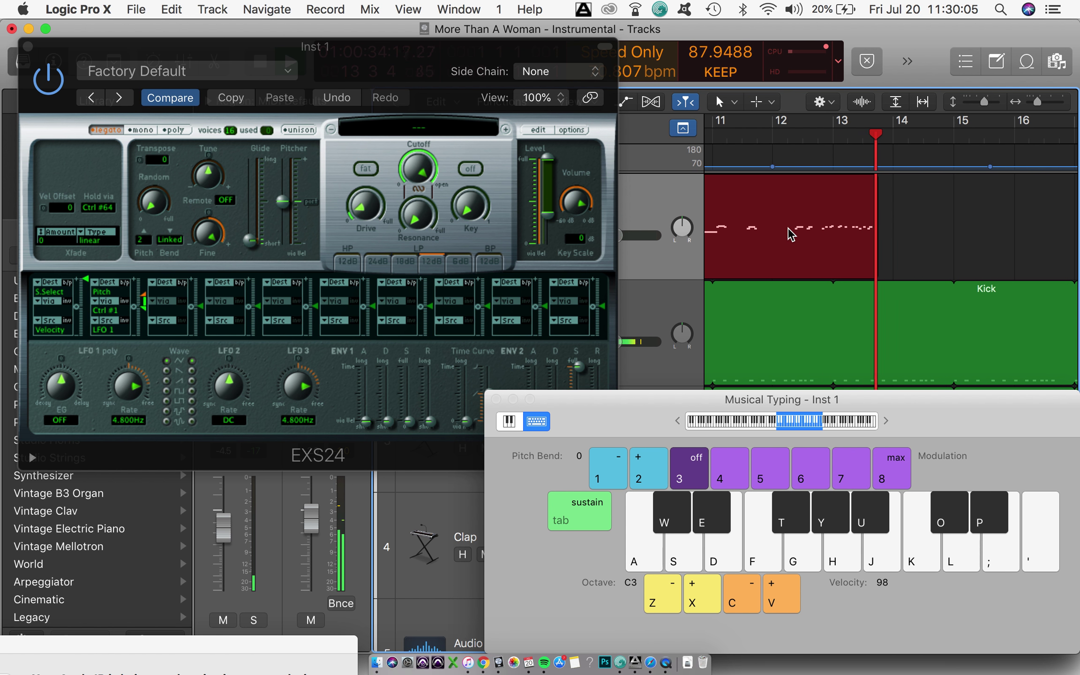
{"action": "key", "text": "j"}
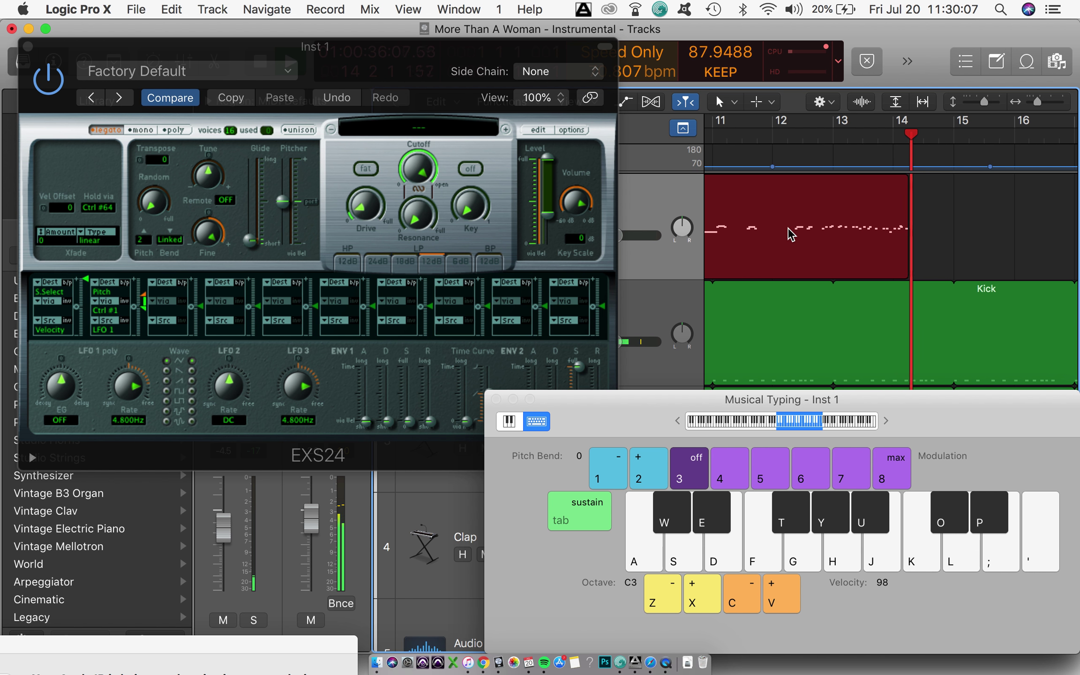
{"action": "key", "text": "j"}
{"action": "key", "text": "j"}
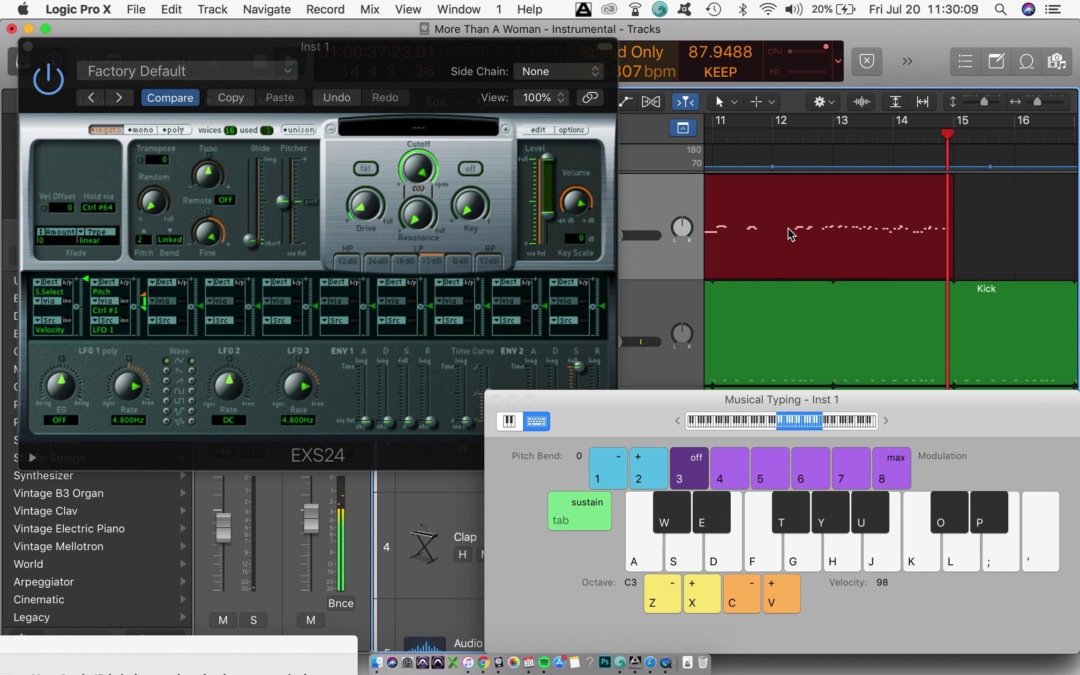
{"action": "key", "text": "p"}
{"action": "key", "text": "o"}
{"action": "key", "text": "o"}
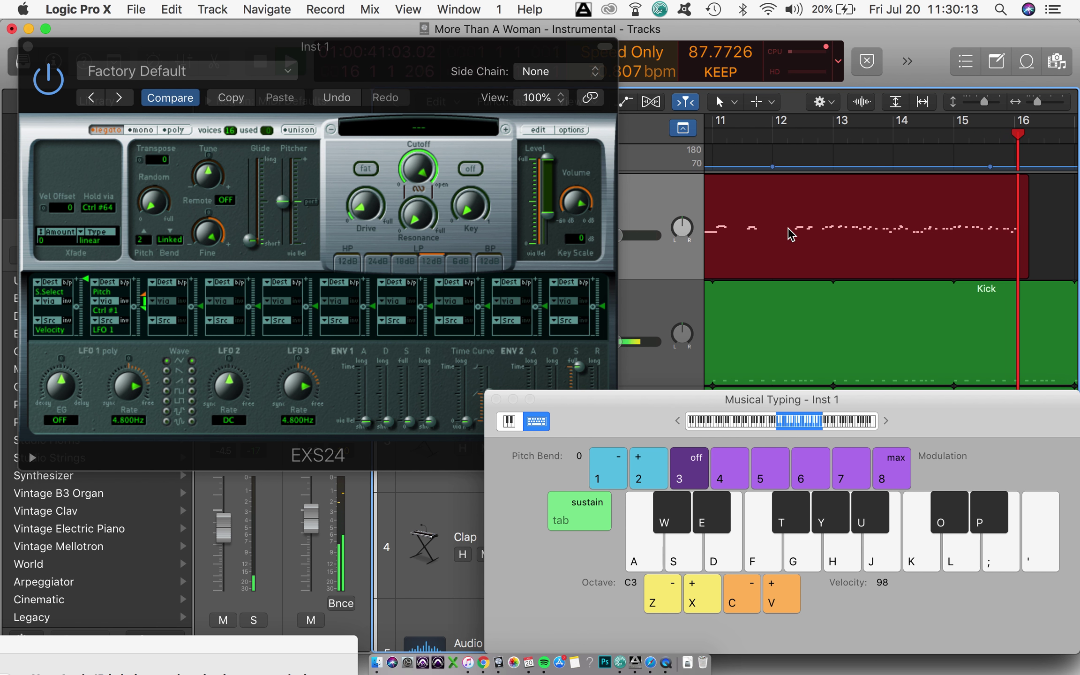
{"action": "key", "text": "j"}
{"action": "key", "text": "j"}
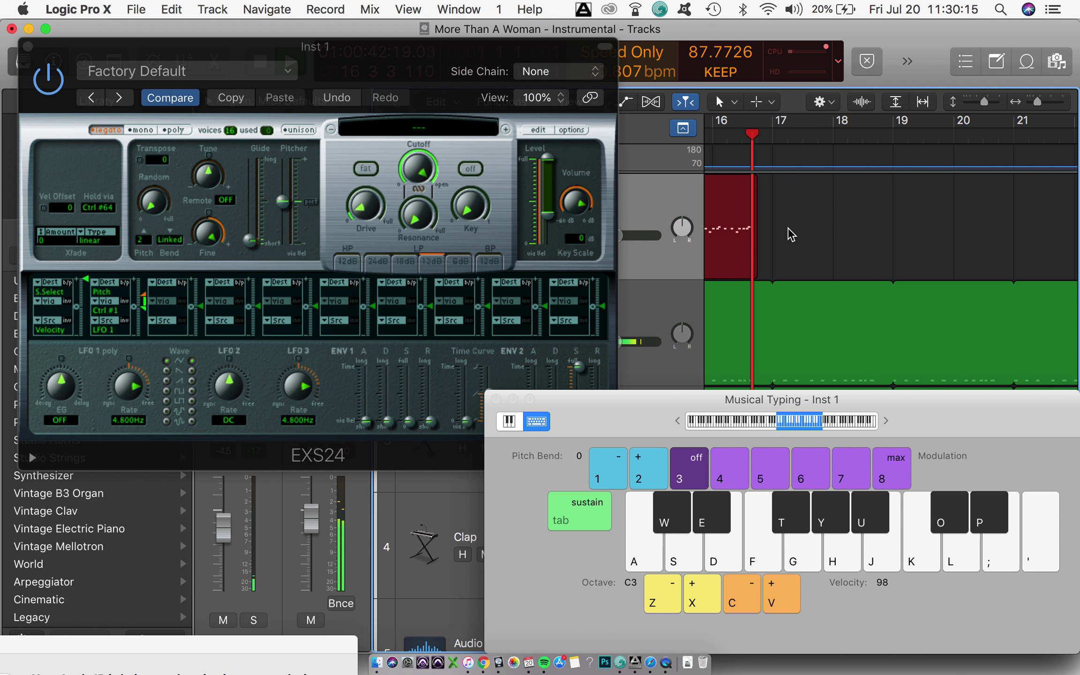
{"action": "key", "text": "j"}
{"action": "key", "text": "p"}
{"action": "key", "text": "o"}
{"action": "key", "text": "o"}
{"action": "key", "text": "o"}
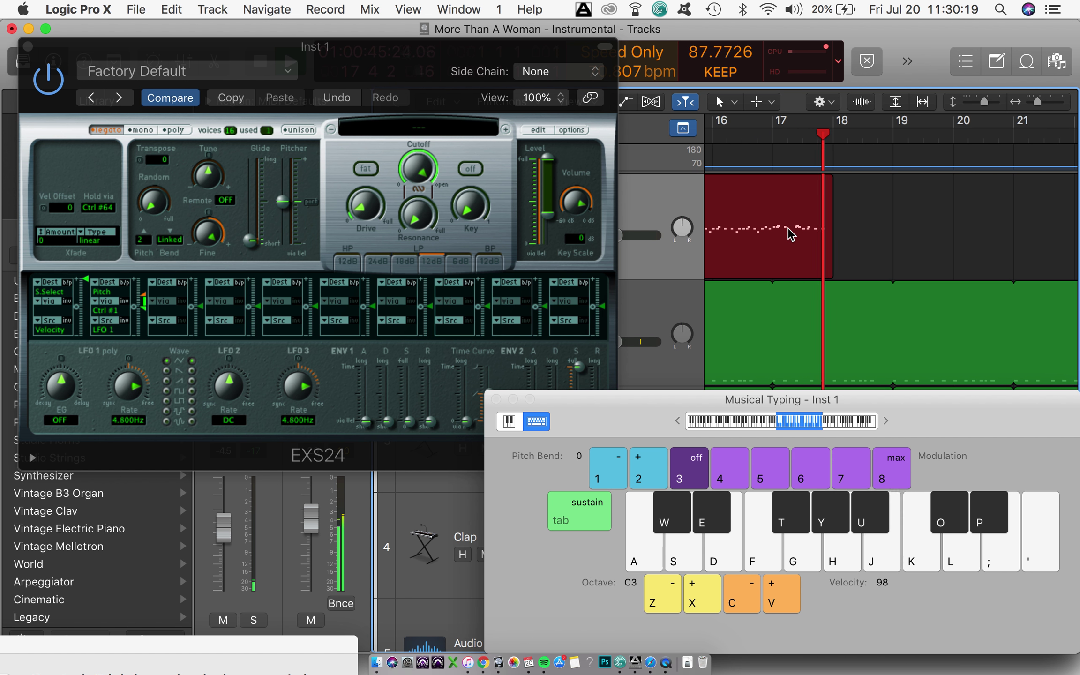
{"action": "key", "text": "j"}
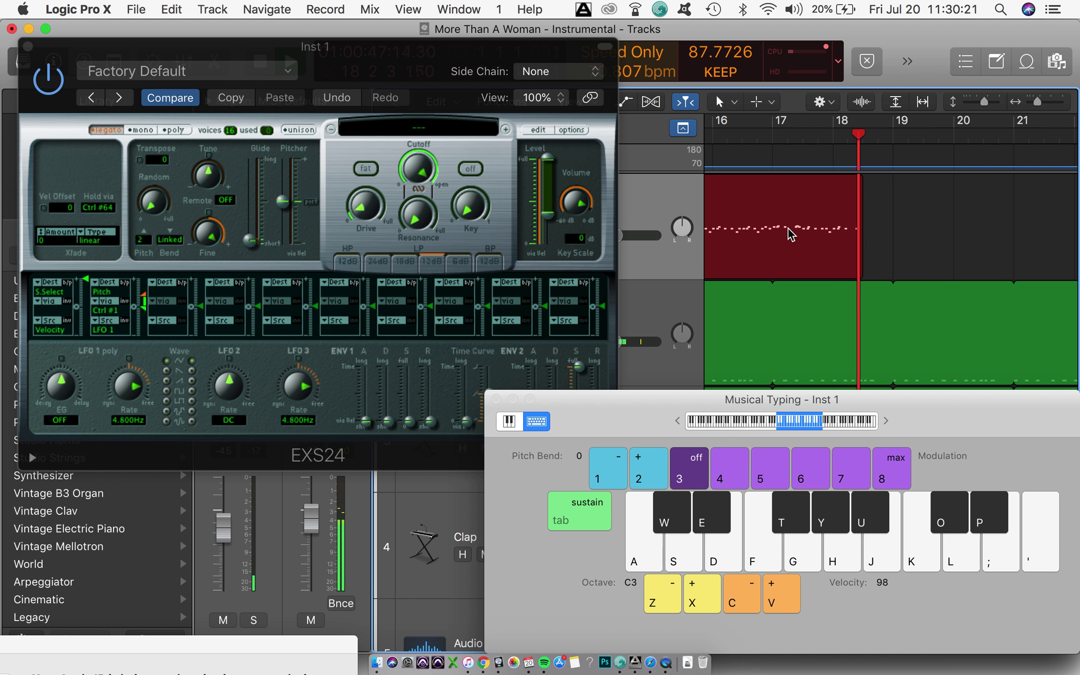
{"action": "key", "text": "j"}
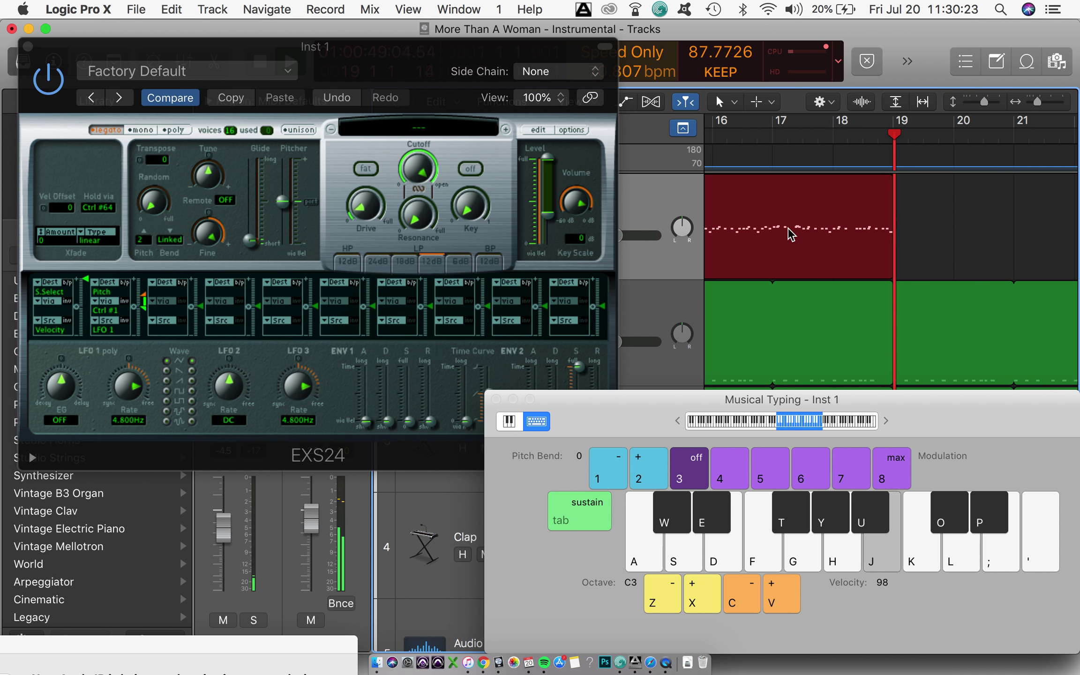
{"action": "key", "text": "o"}
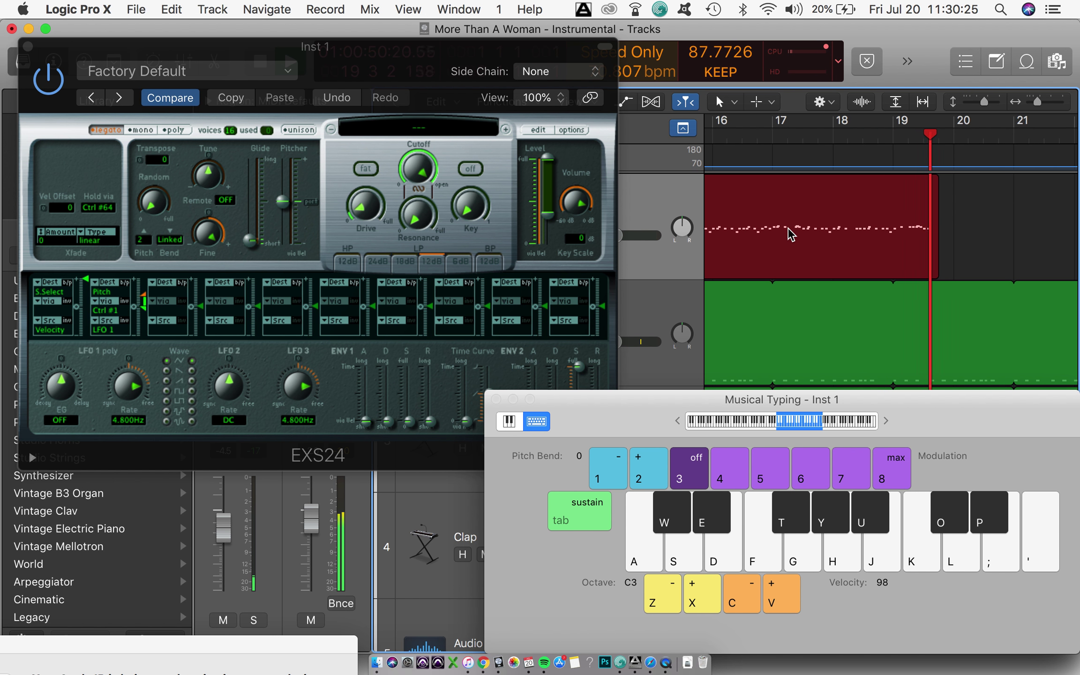
{"action": "key", "text": "j"}
{"action": "key", "text": "o"}
{"action": "key", "text": "j"}
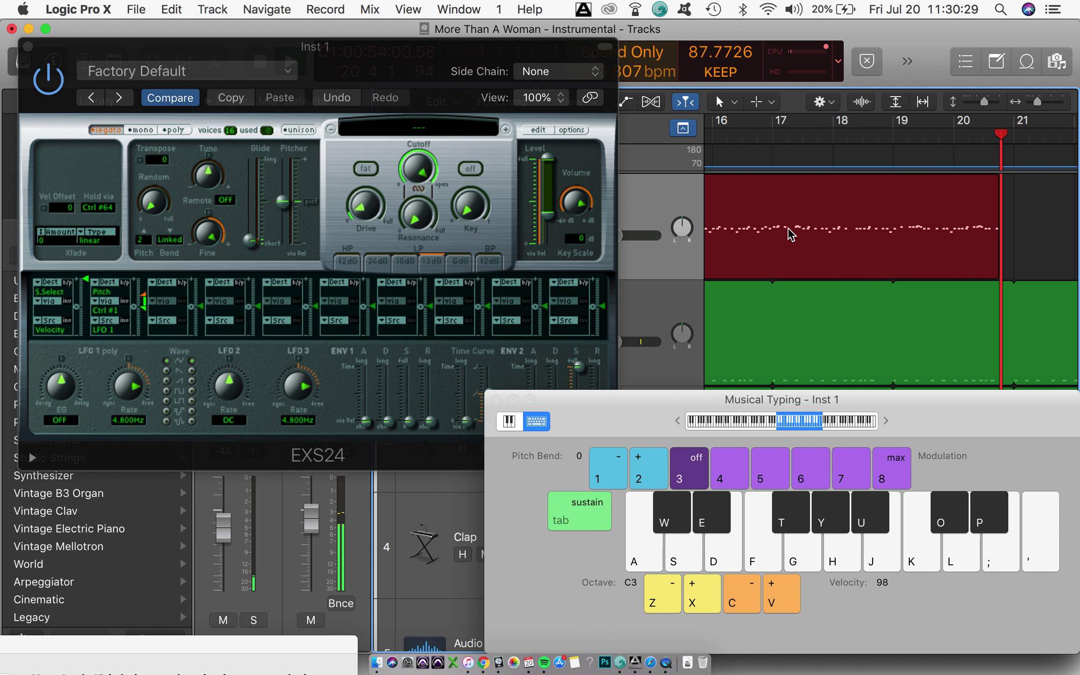
{"action": "key", "text": "p"}
Raise the octave, record the higher melody and chords, then stop around bar 25
{"action": "key", "text": "x"}
{"action": "key", "text": "w"}
{"action": "key", "text": "e"}
{"action": "key", "text": "w"}
{"action": "key", "text": "t"}
{"action": "key", "text": "e"}
{"action": "key", "text": "y"}
{"action": "key", "text": "t"}
{"action": "key", "text": "w"}
{"action": "key", "text": "e"}
{"action": "key", "text": "t"}
{"action": "key", "text": "w"}
{"action": "key", "text": "e"}
{"action": "key", "text": "w"}
{"action": "key", "text": "e"}
{"action": "key", "text": "u"}
{"action": "key", "text": "w"}
{"action": "key", "text": "t"}
{"action": "key", "text": "e"}
{"action": "key", "text": "w"}
{"action": "key", "text": "e"}
{"action": "key", "text": "t"}
{"action": "key", "text": "w"}
{"action": "key", "text": "e"}
{"action": "key", "text": "t"}
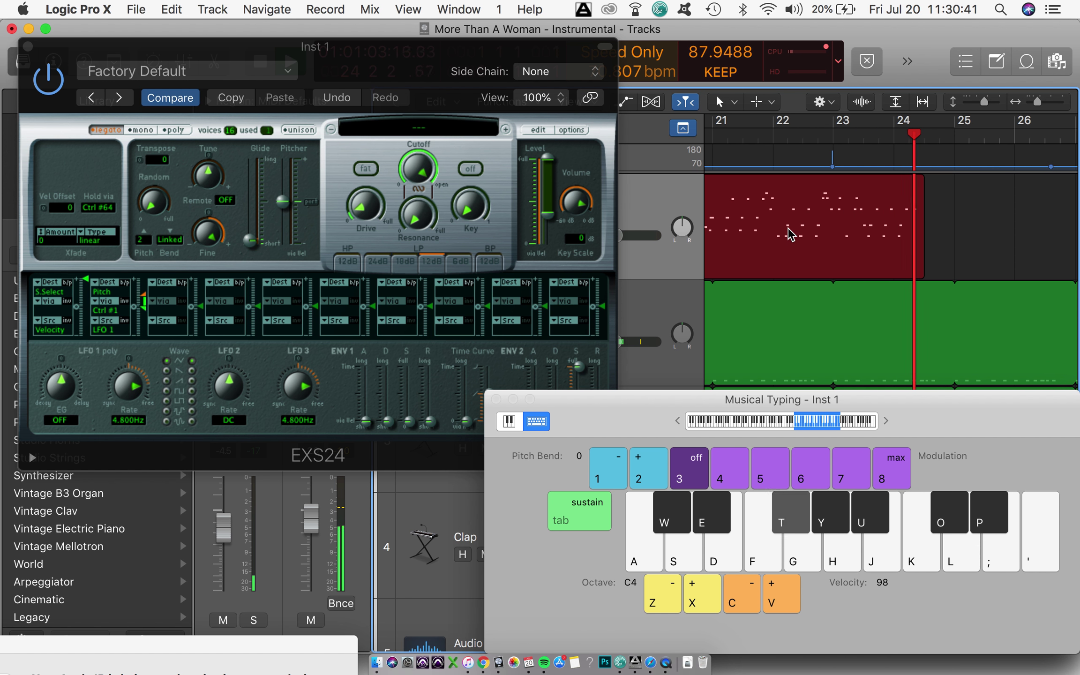
{"action": "key", "text": "e"}
{"action": "key", "text": "t"}
{"action": "key", "text": "t"}
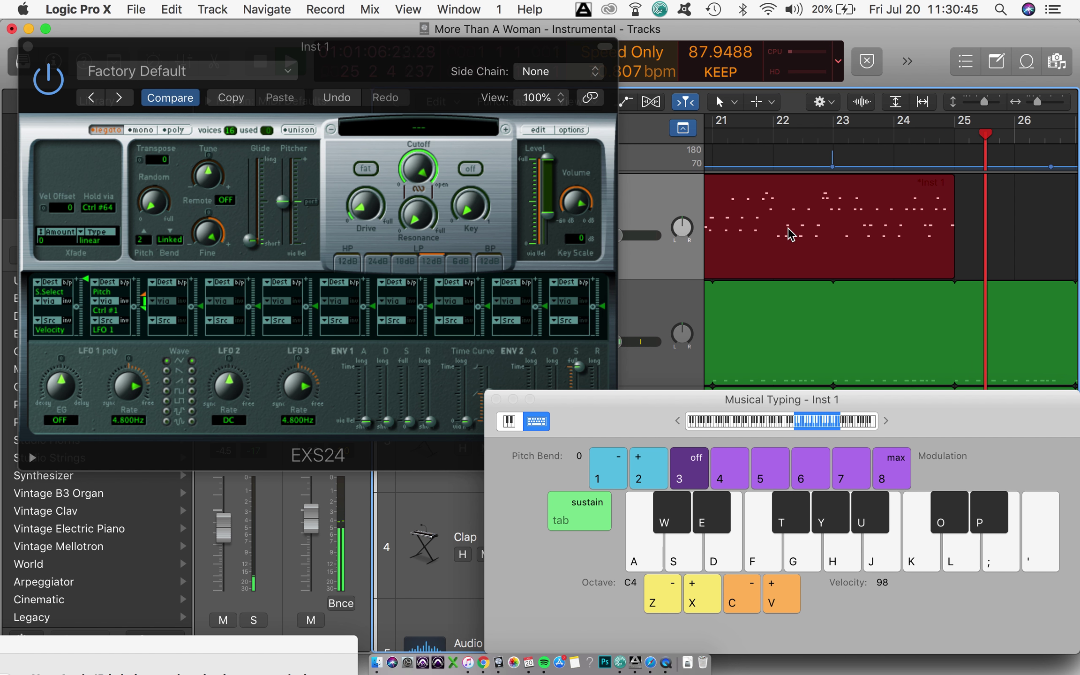
{"action": "key", "text": "space"}
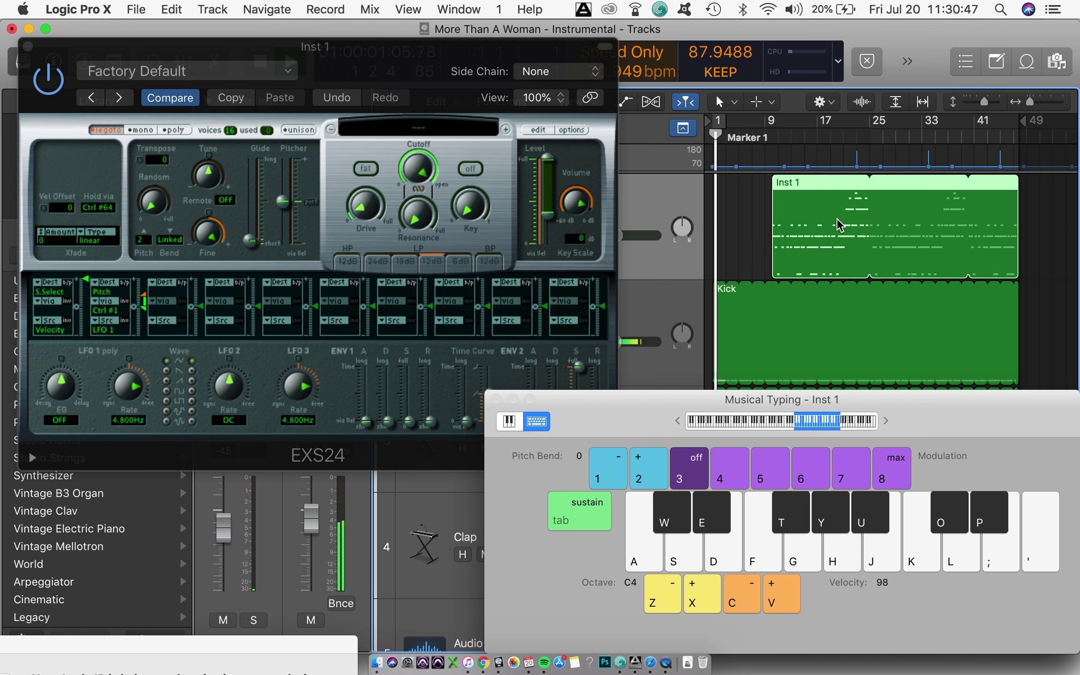
Undo the Inst 1 take, drop Musical Typing back to C3, and switch to Chrome
{"action": "key", "text": "super+z"}
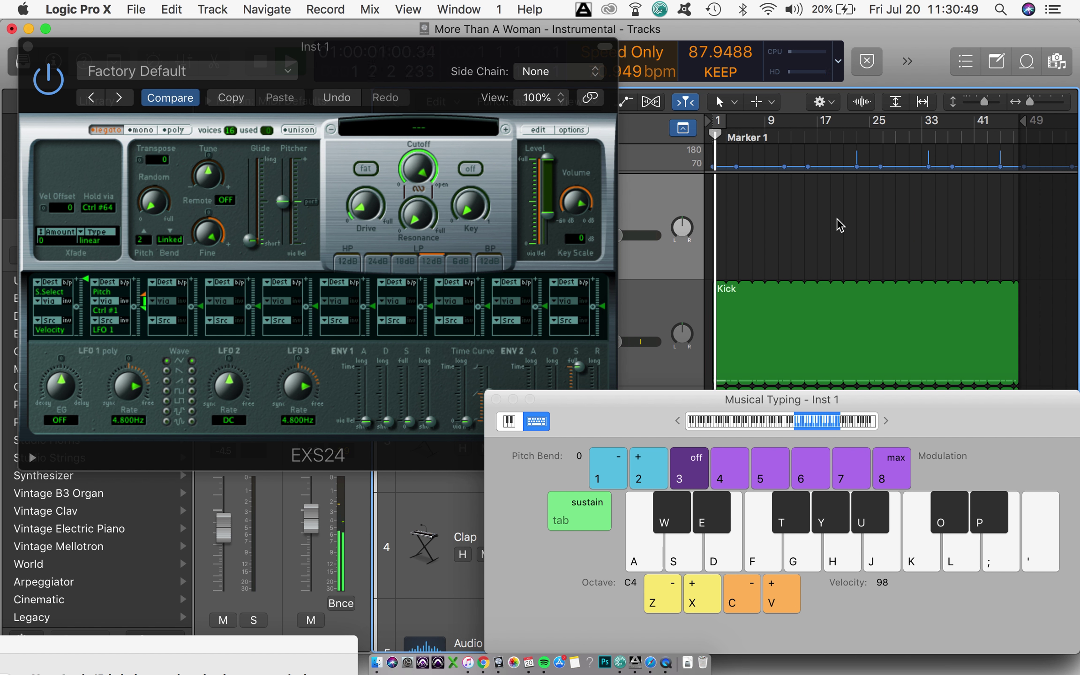
{"action": "key", "text": "z"}
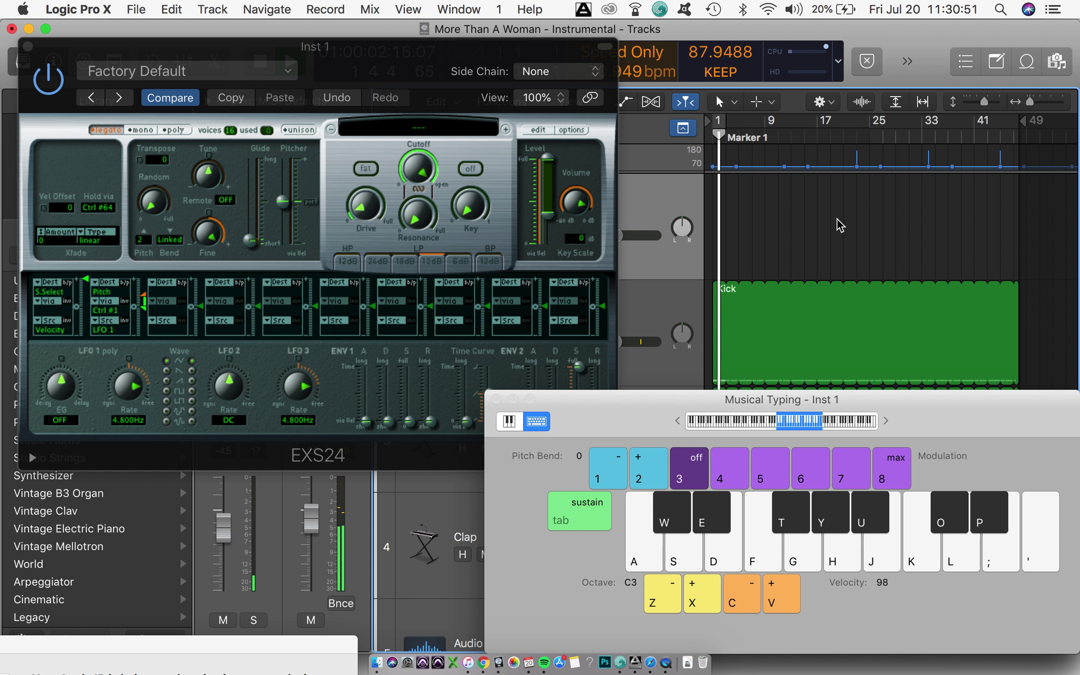
{"action": "key", "text": "super+Tab"}
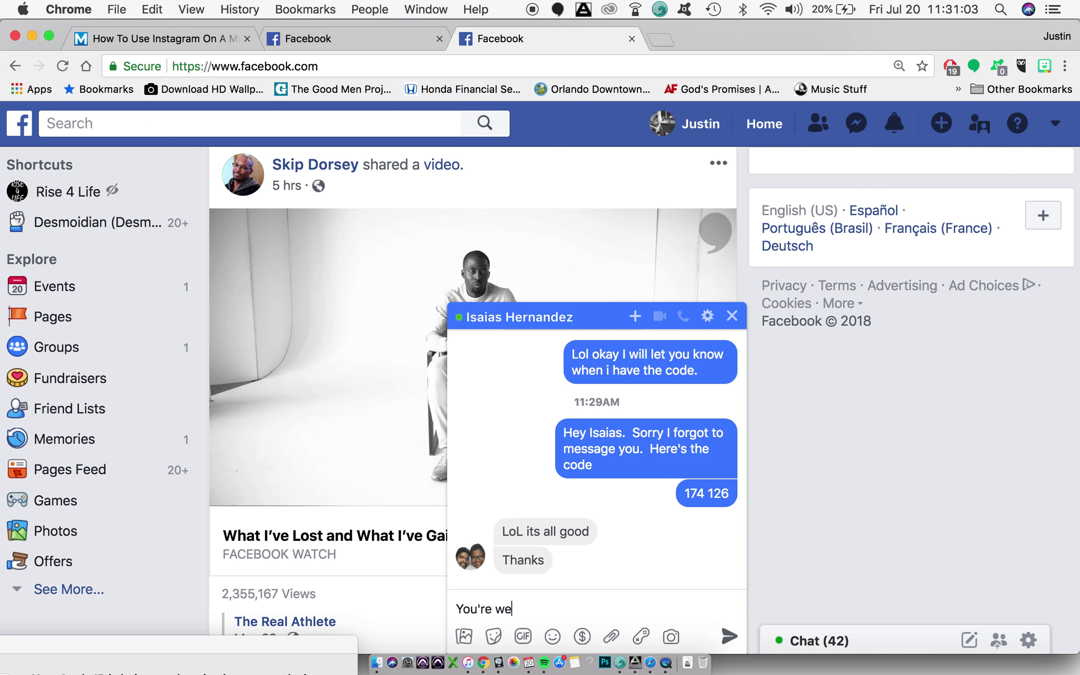
Complete the reply as "You're welcome! Did it work??", send it, and return to Logic
{"action": "key", "text": "BackSpace"}
{"action": "type", "text": "!  D"}
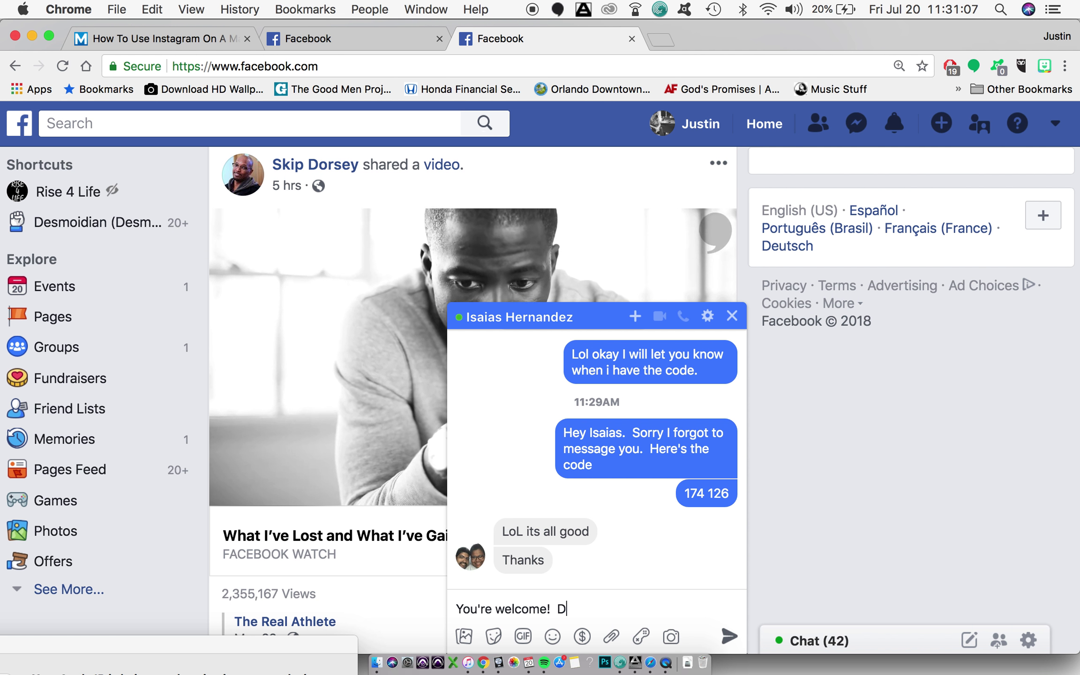
{"action": "type", "text": "id it work??"}
{"action": "key", "text": "Return"}
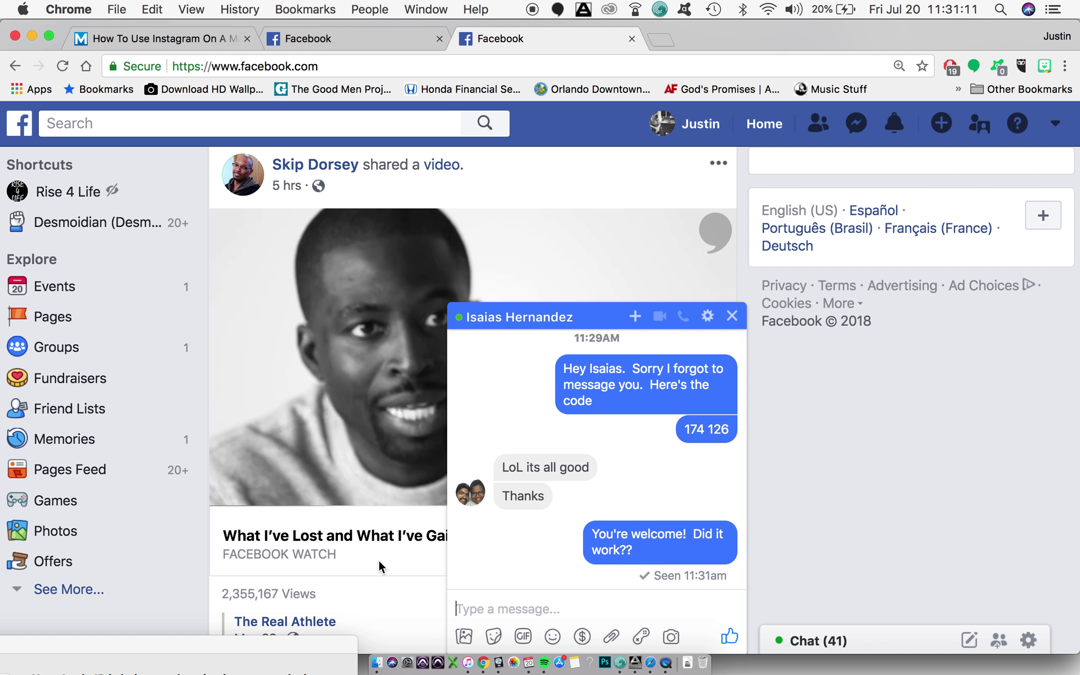
{"action": "key", "text": "super+Tab"}
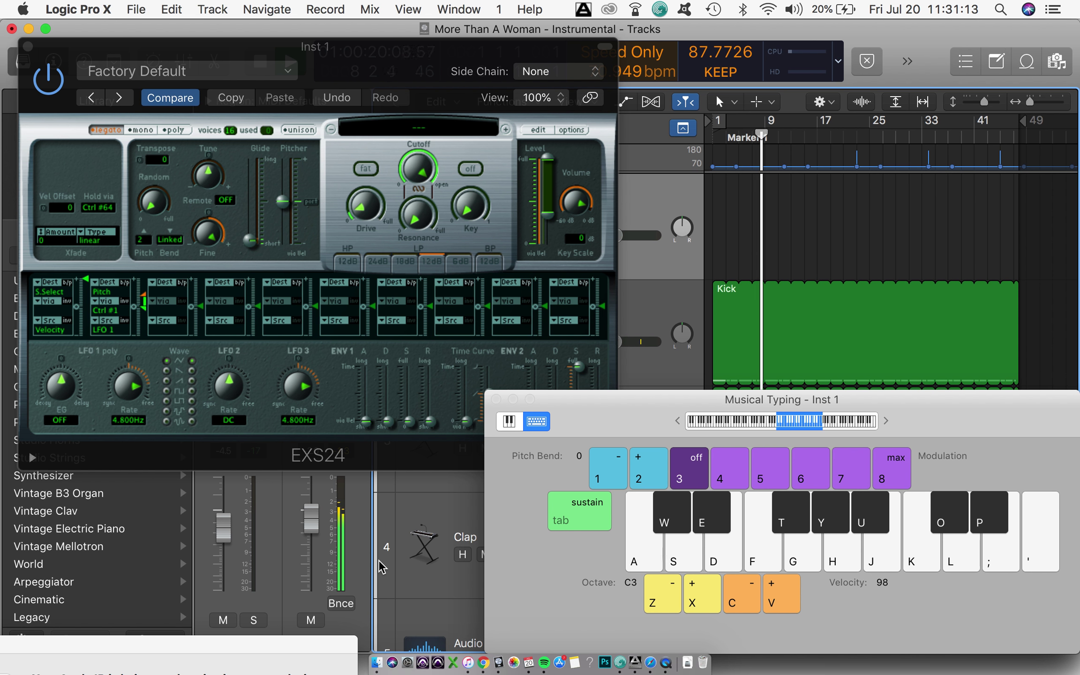
Play alternating low melody notes along with the playing beat
{"action": "key", "text": "o"}
{"action": "key", "text": "p"}
{"action": "key", "text": "o"}
{"action": "key", "text": "p"}
{"action": "key", "text": "o"}
{"action": "key", "text": "p"}
{"action": "key", "text": "o"}
{"action": "key", "text": "p"}
{"action": "key", "text": "o"}
{"action": "key", "text": "p"}
{"action": "key", "text": "o"}
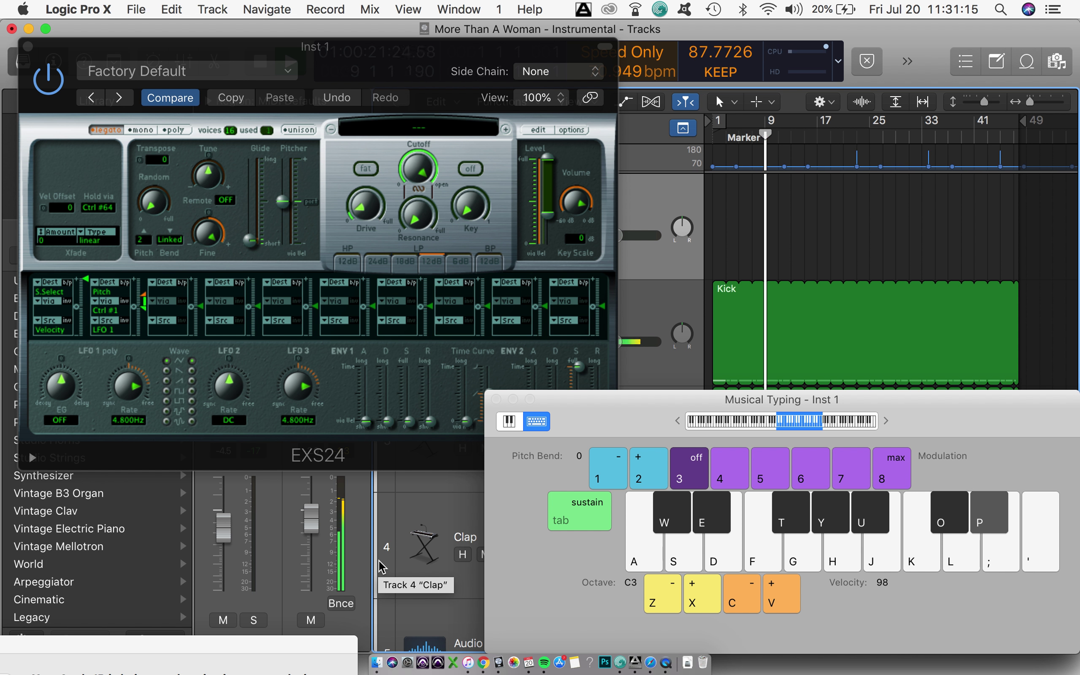
{"action": "key", "text": "p"}
{"action": "key", "text": "o"}
{"action": "key", "text": "p"}
{"action": "key", "text": "o"}
{"action": "key", "text": "p"}
{"action": "key", "text": "o"}
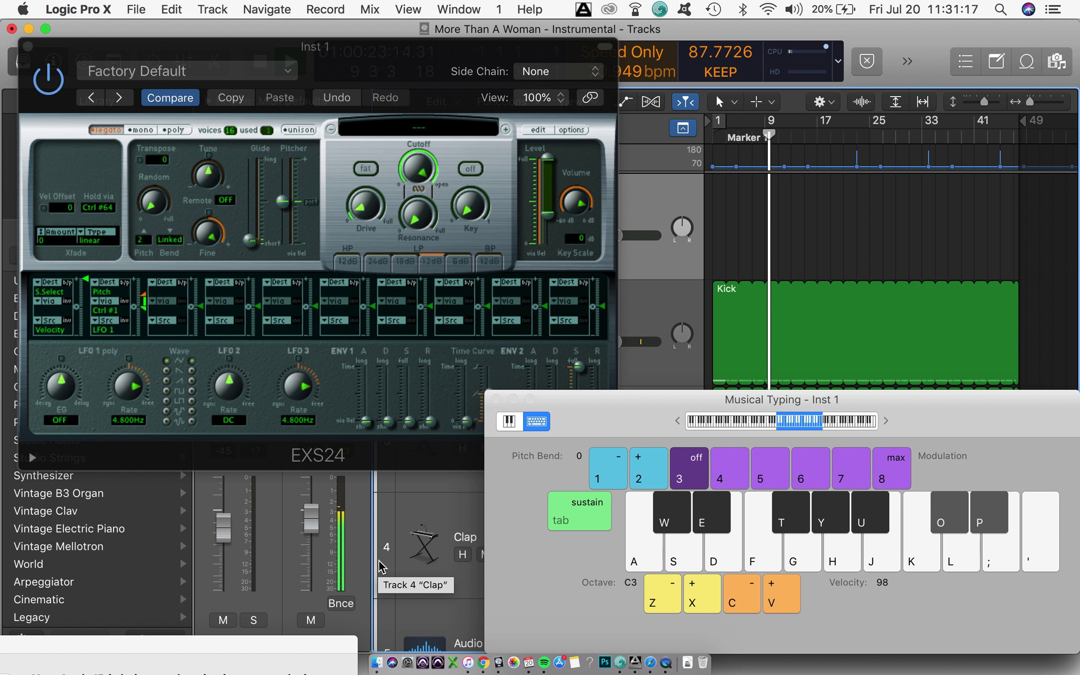
{"action": "key", "text": "o"}
{"action": "key", "text": "p"}
{"action": "key", "text": "o"}
{"action": "key", "text": "p"}
{"action": "key", "text": "o"}
{"action": "key", "text": "p"}
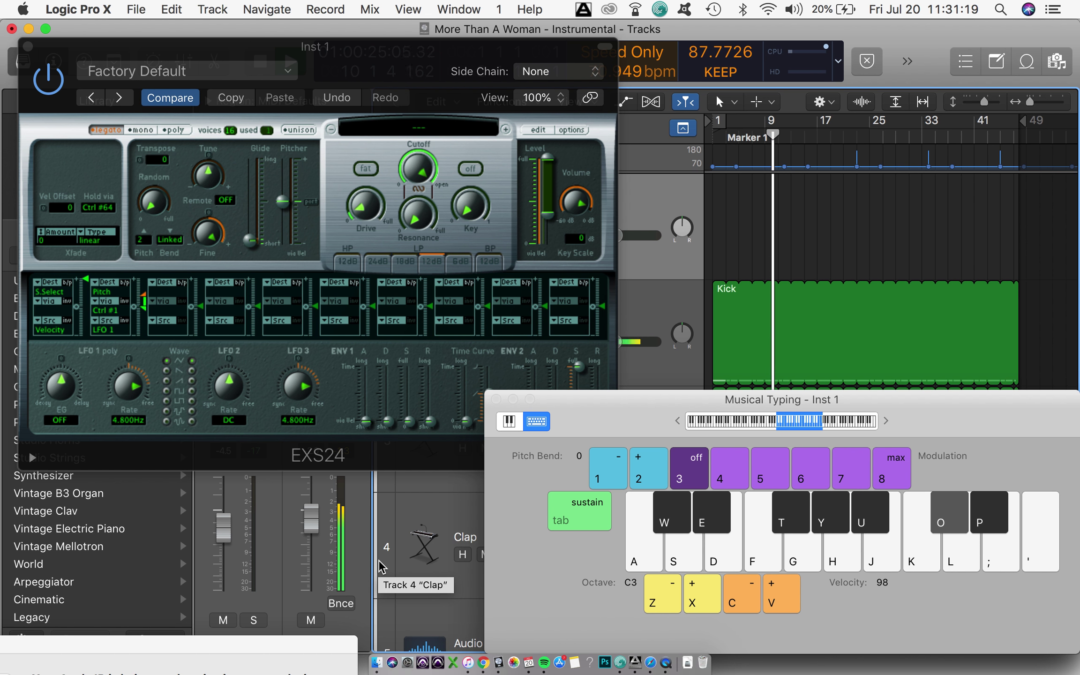
Raise the played octave to C4 and practise the quick melody figure over the beat
{"action": "key", "text": "o"}
{"action": "key", "text": "p"}
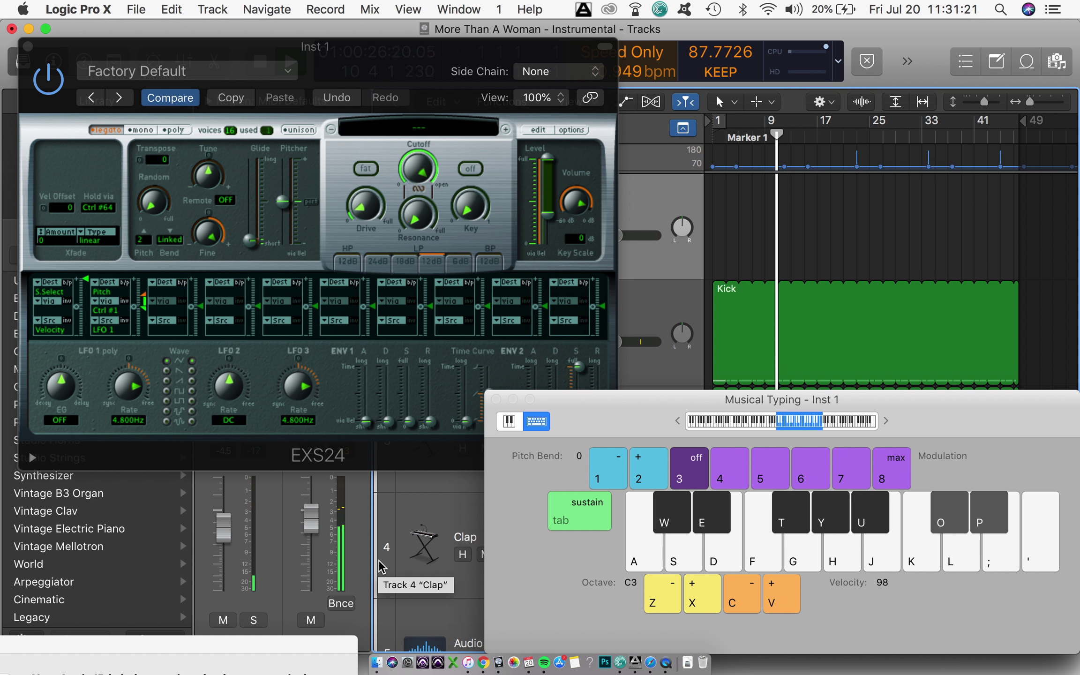
{"action": "key", "text": "x"}
{"action": "key", "text": "o"}
{"action": "key", "text": "p"}
{"action": "key", "text": "e"}
{"action": "key", "text": "w"}
{"action": "key", "text": "e"}
{"action": "key", "text": "w"}
{"action": "key", "text": "w"}
{"action": "key", "text": "e"}
{"action": "key", "text": "e"}
{"action": "key", "text": "w"}
{"action": "key", "text": "e"}
{"action": "key", "text": "t"}
{"action": "key", "text": "w"}
{"action": "key", "text": "e"}
{"action": "key", "text": "w"}
{"action": "key", "text": "e"}
{"action": "key", "text": "w"}
{"action": "key", "text": "e"}
{"action": "key", "text": "w"}
{"action": "key", "text": "e"}
{"action": "key", "text": "w"}
{"action": "key", "text": "t"}
{"action": "key", "text": "e"}
{"action": "key", "text": "w"}
{"action": "key", "text": "e"}
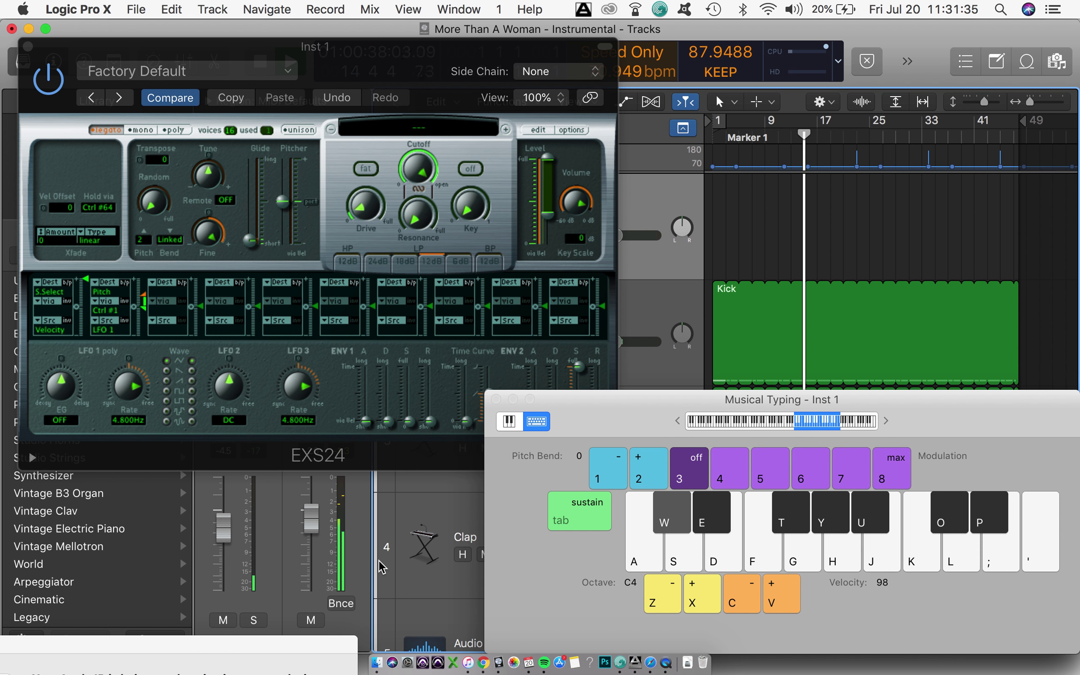
Continue rehearsing the melody with higher notes, two-note chords and held notes past bar 17
{"action": "key", "text": "t"}
{"action": "key", "text": "y"}
{"action": "key", "text": "t"}
{"action": "key", "text": "e"}
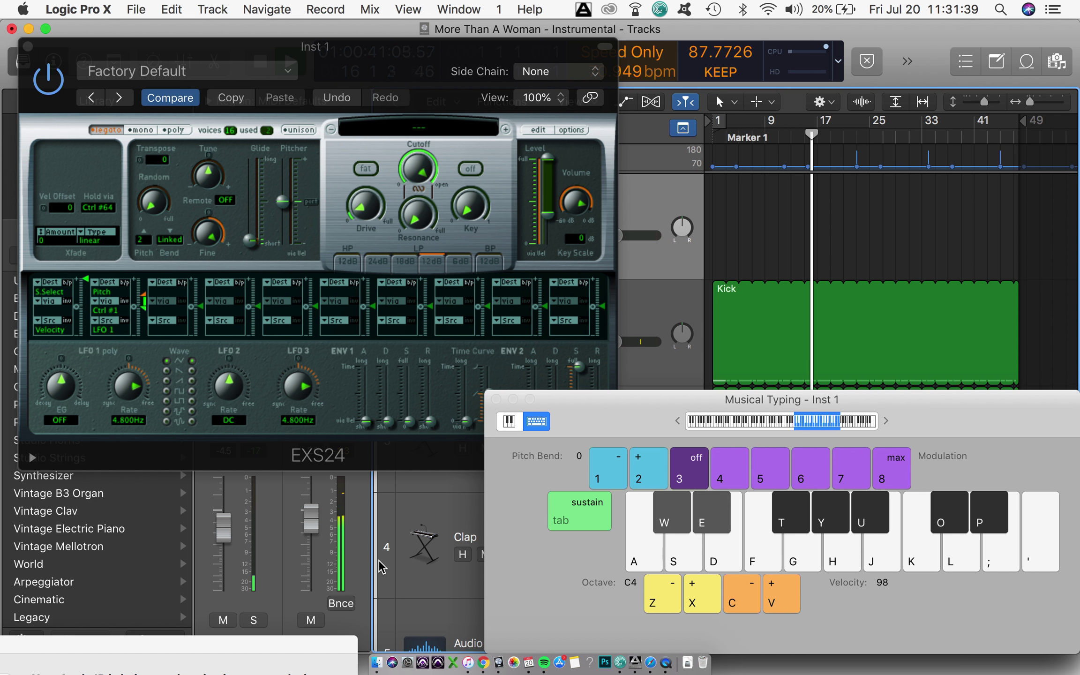
{"action": "key", "text": "t"}
{"action": "key", "text": "y"}
{"action": "key", "text": "t"}
{"action": "key", "text": "y"}
{"action": "key", "text": "u"}
{"action": "key", "text": "y"}
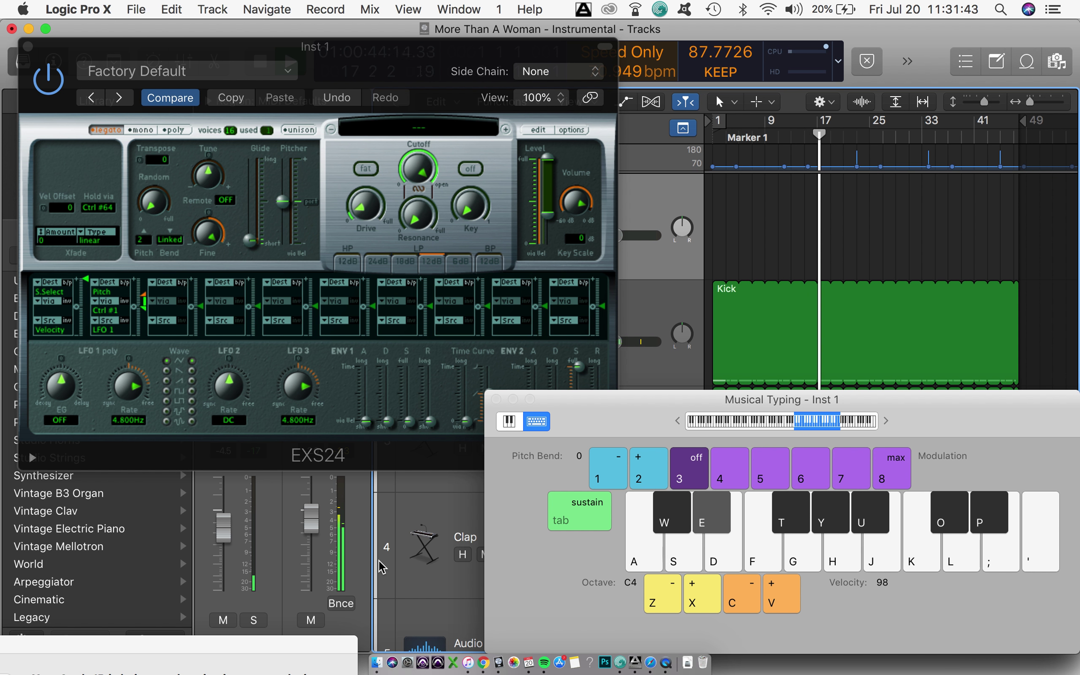
{"action": "key", "text": "e"}
{"action": "key", "text": "t"}
{"action": "key", "text": "y"}
{"action": "key", "text": "w"}
{"action": "key", "text": "e"}
{"action": "key", "text": "w"}
{"action": "key", "text": "e"}
{"action": "key", "text": "t"}
{"action": "key", "text": "e"}
{"action": "key", "text": "w"}
{"action": "key", "text": "e"}
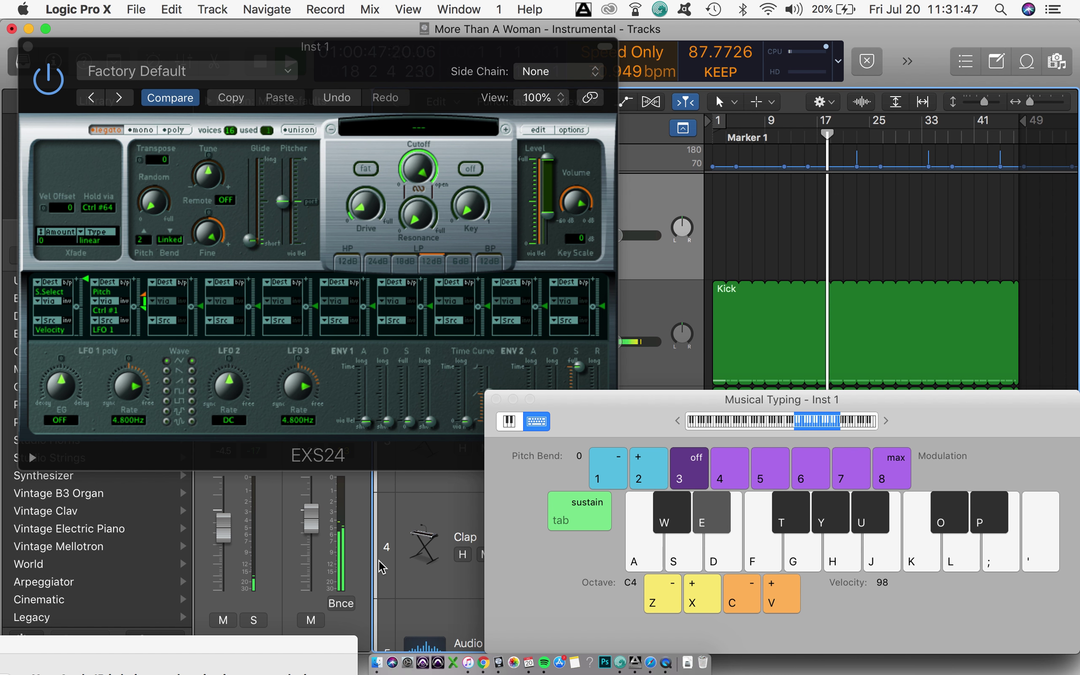
{"action": "key", "text": "w"}
{"action": "key", "text": "e"}
{"action": "key", "text": "e"}
{"action": "key", "text": "w"}
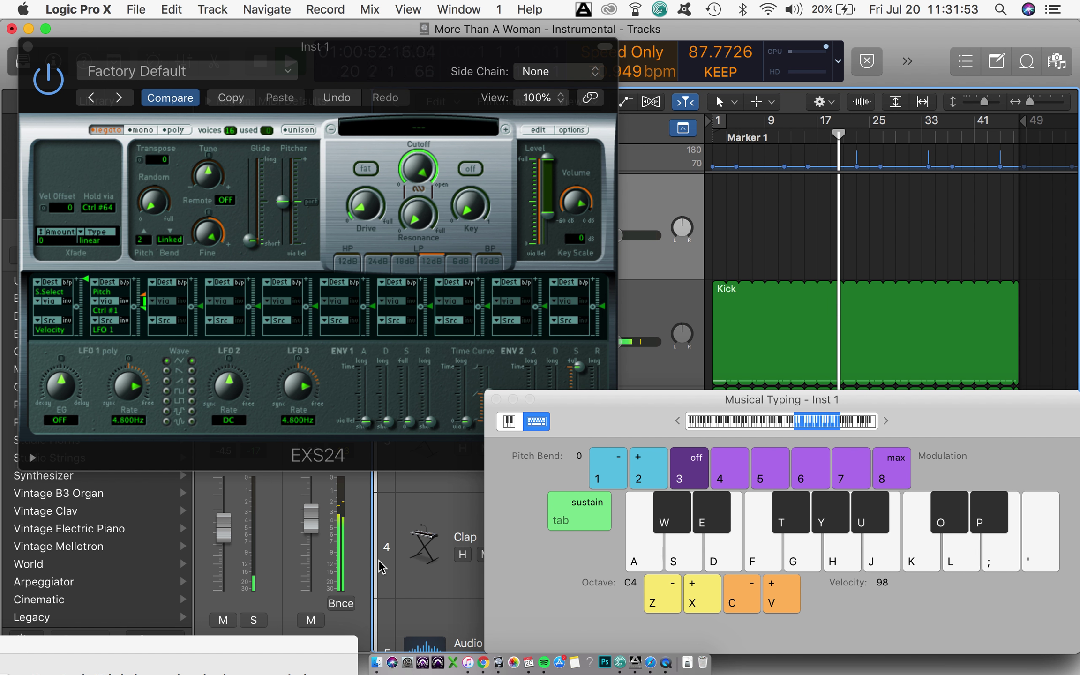
{"action": "key", "text": "e"}
{"action": "key", "text": "t"}
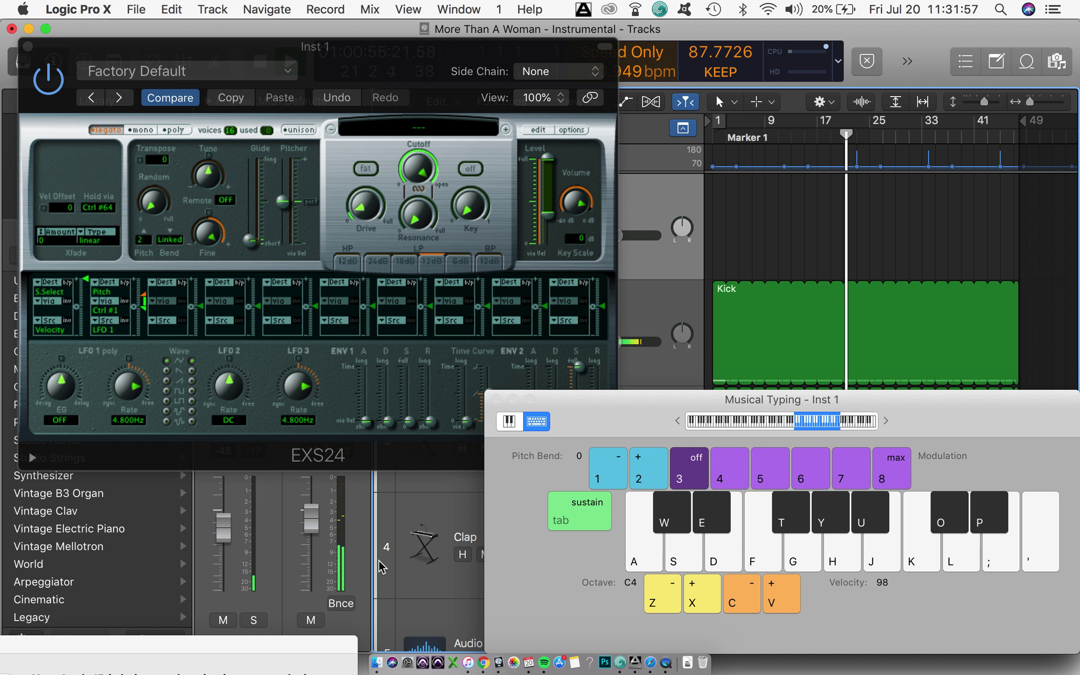
{"action": "key", "text": "j"}
{"action": "key", "text": "y"}
{"action": "key", "text": "t"}
{"action": "key", "text": "y"}
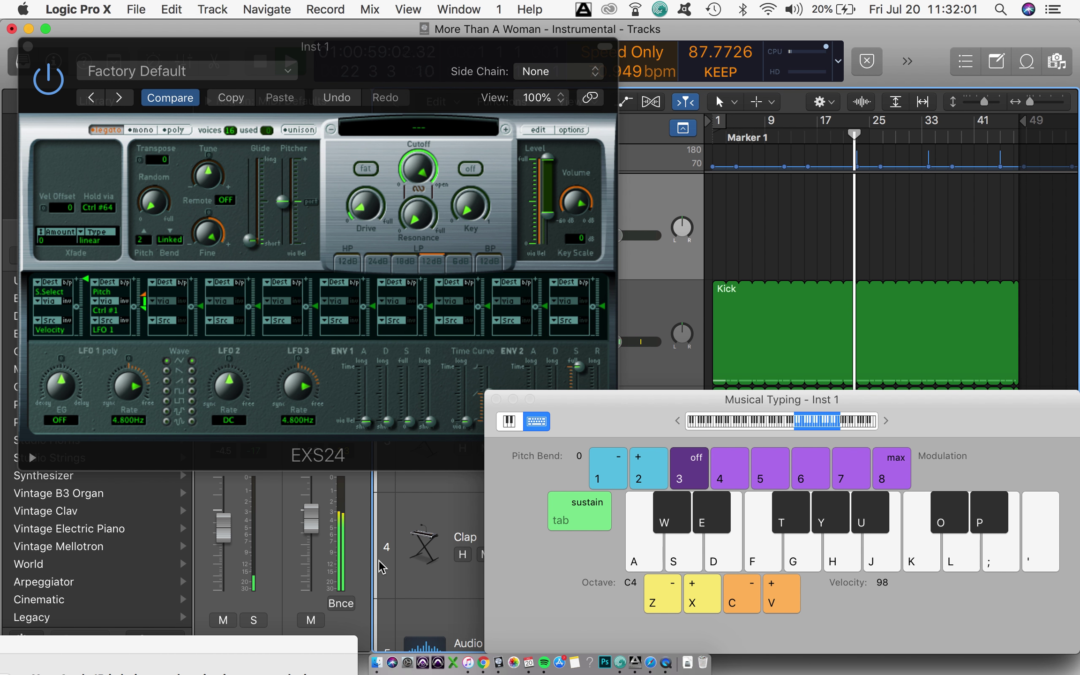
Practise E and W melody notes over the beat and close the EXS24 window
{"action": "key", "text": "e"}
{"action": "key", "text": "e"}
{"action": "key", "text": "w"}
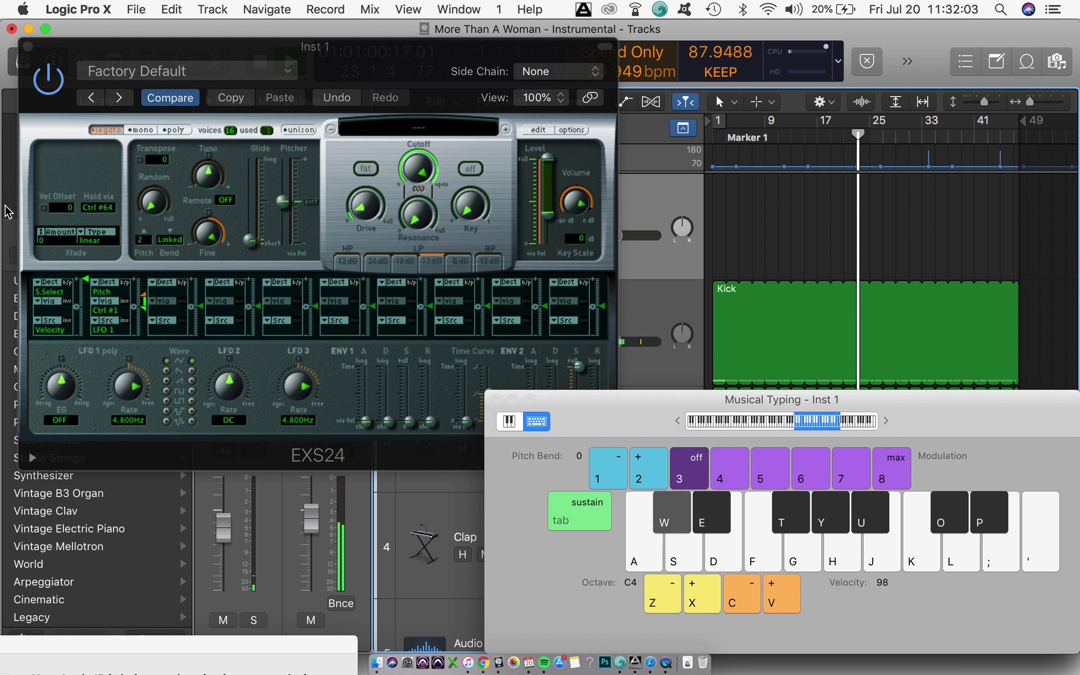
{"action": "key", "text": "w"}
{"action": "key", "text": "e"}
{"action": "key", "text": "e"}
{"action": "left_click", "coordinate": [28, 45]}
{"action": "key", "text": "w"}
{"action": "key", "text": "e"}
{"action": "key", "text": "e"}
{"action": "key", "text": "w"}
Send Inst 1 to the Verb reverb bus, then return playback to bar 1
{"action": "left_click", "coordinate": [235, 333]}
{"action": "mouse_move", "coordinate": [263, 406]}
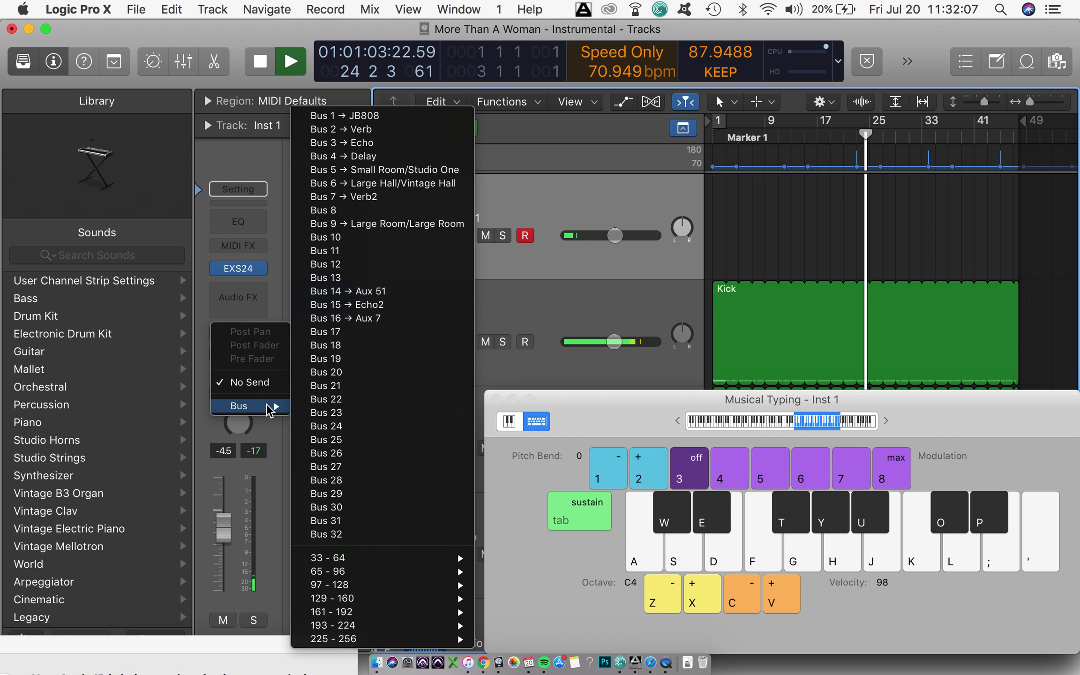
{"action": "left_click", "coordinate": [363, 130]}
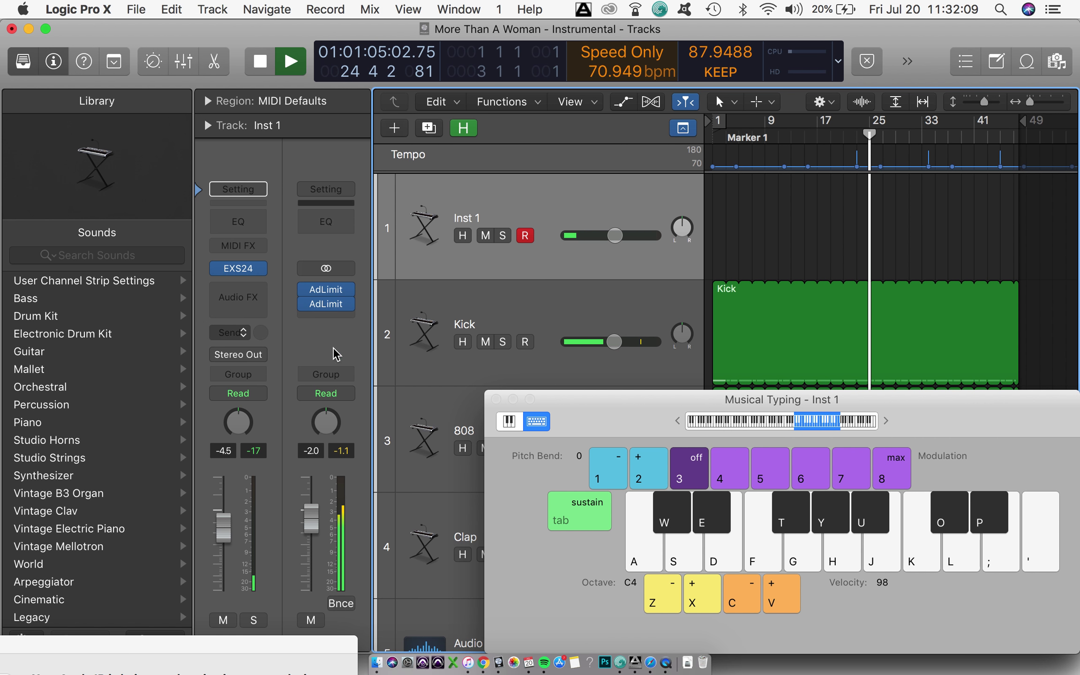
{"action": "key", "text": "w"}
{"action": "key", "text": "e"}
{"action": "key", "text": "Return"}
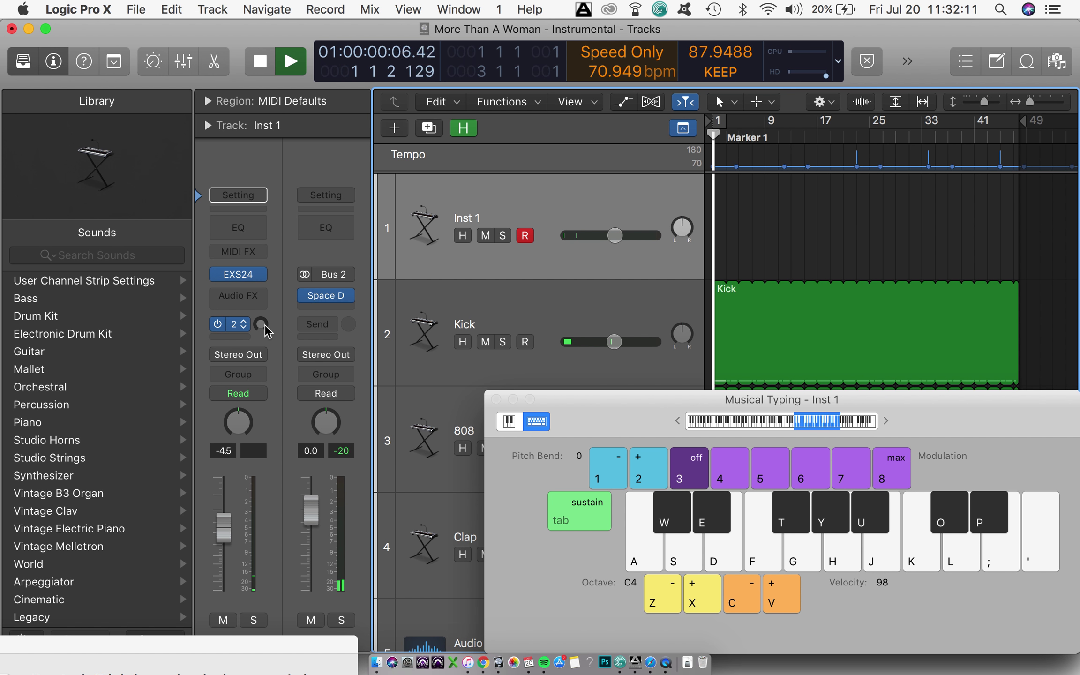
{"action": "key", "text": "super+k"}
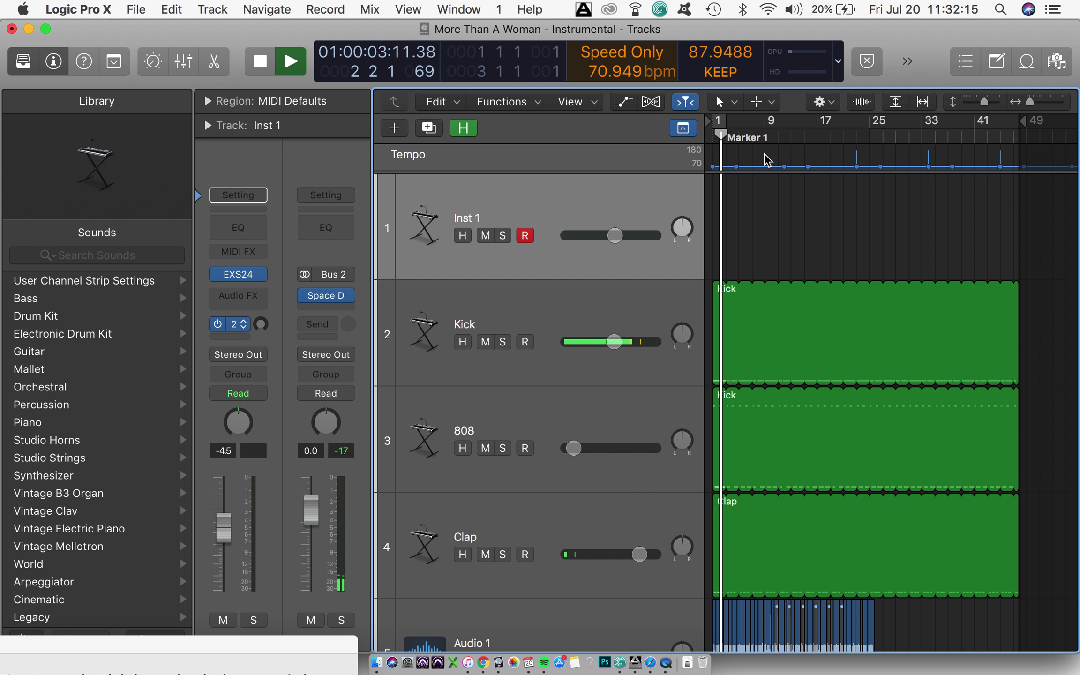
Set a cycle range from bar 1 to 27 and play notes on Inst 1 with Musical Typing
{"action": "left_click_drag", "start_coordinate": [720, 120], "coordinate": [870, 164]}
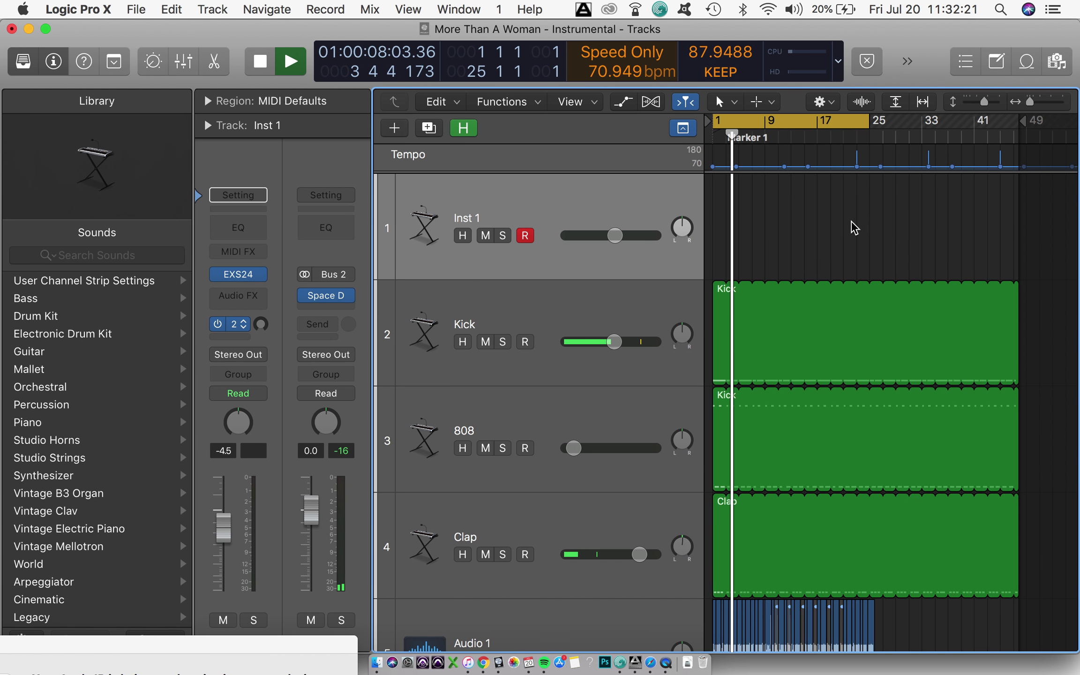
{"action": "key", "text": "d"}
{"action": "key", "text": "d"}
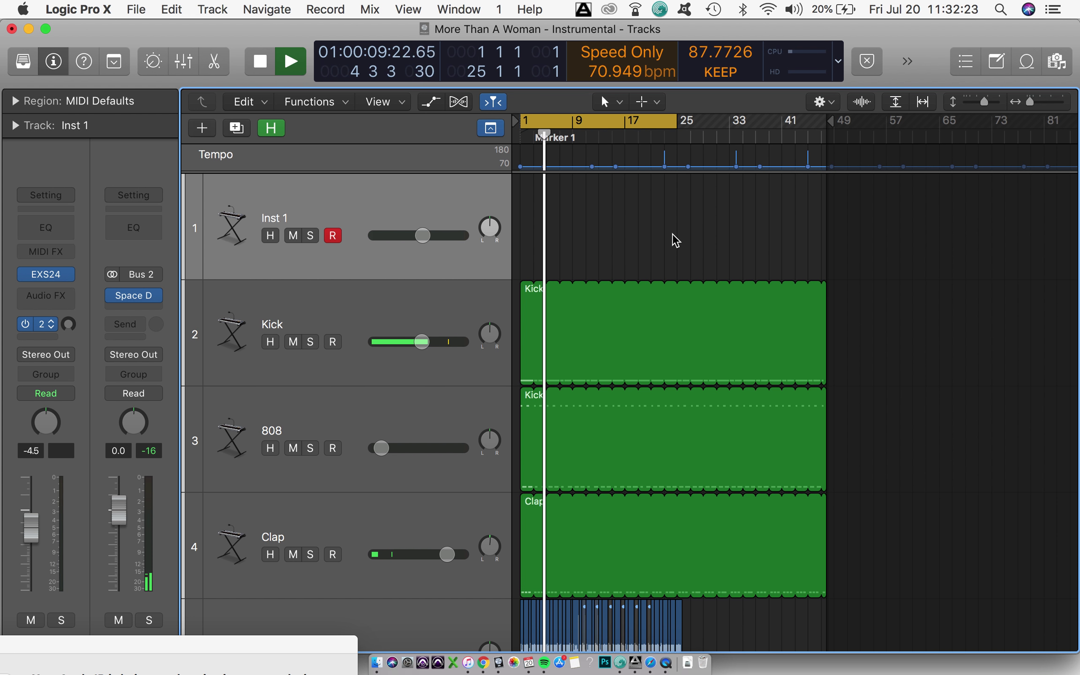
{"action": "key", "text": "super+k"}
{"action": "key", "text": "e"}
{"action": "key", "text": "w"}
{"action": "key", "text": "e"}
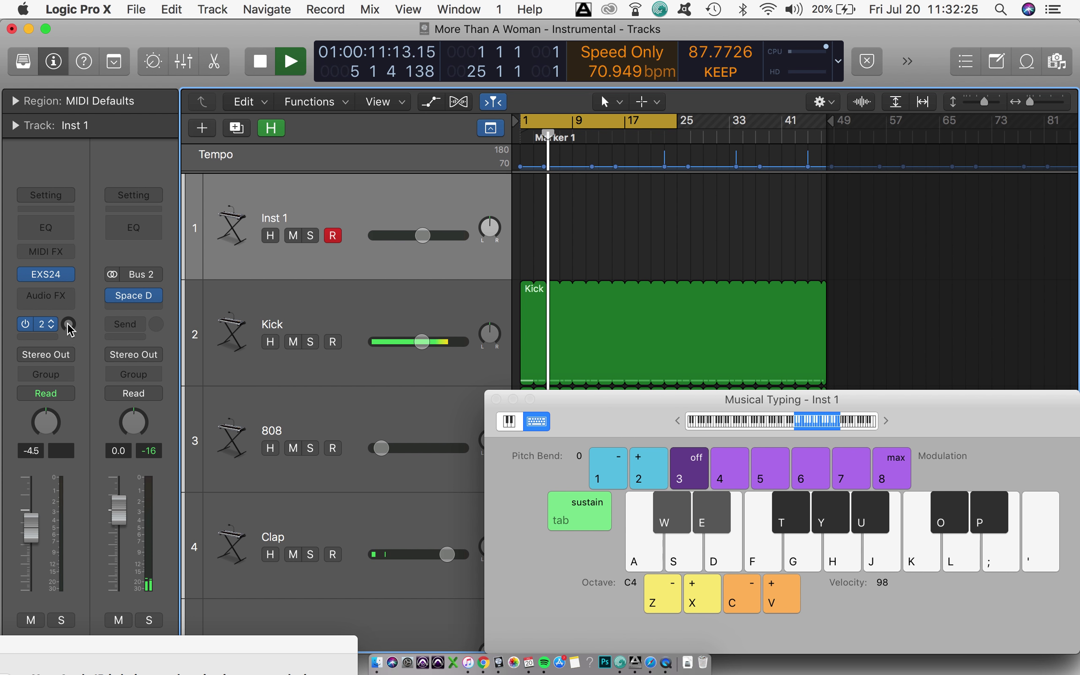
{"action": "key", "text": "w"}
Raise Inst 1's Bus 2 send to +6.0 while playing, then set Space Designer wet to -11.5 dB
{"action": "left_click_drag", "start_coordinate": [68, 324], "coordinate": [80, 263]}
{"action": "key", "text": "w"}
{"action": "key", "text": "e"}
{"action": "left_click_drag", "start_coordinate": [69, 325], "coordinate": [90, 242]}
{"action": "key", "text": "w"}
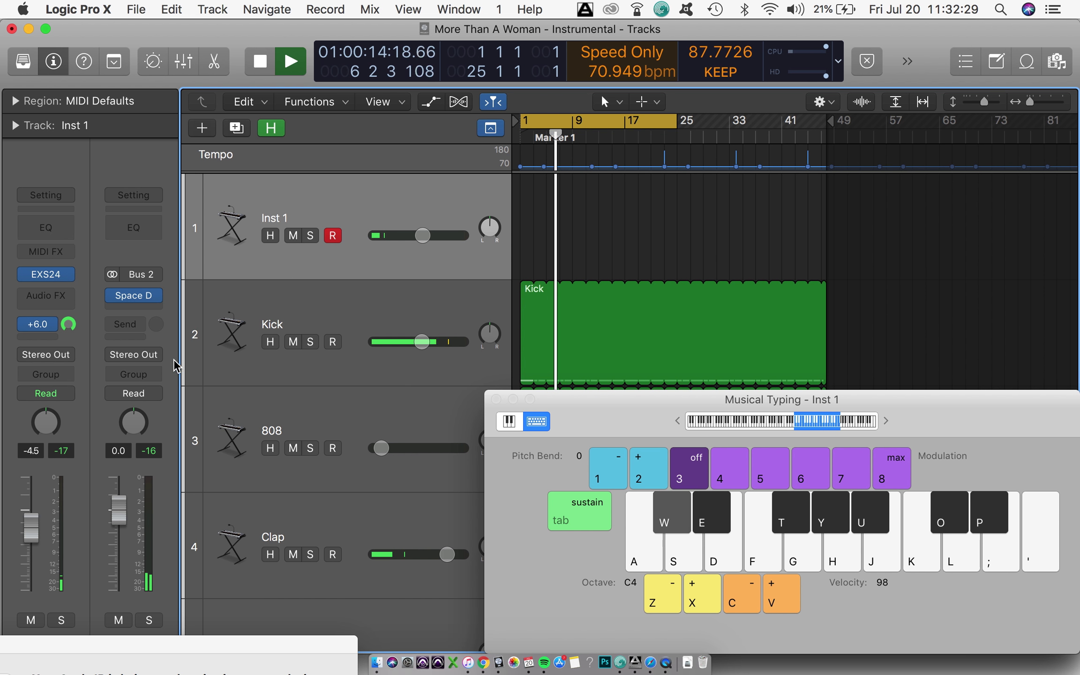
{"action": "key", "text": "e"}
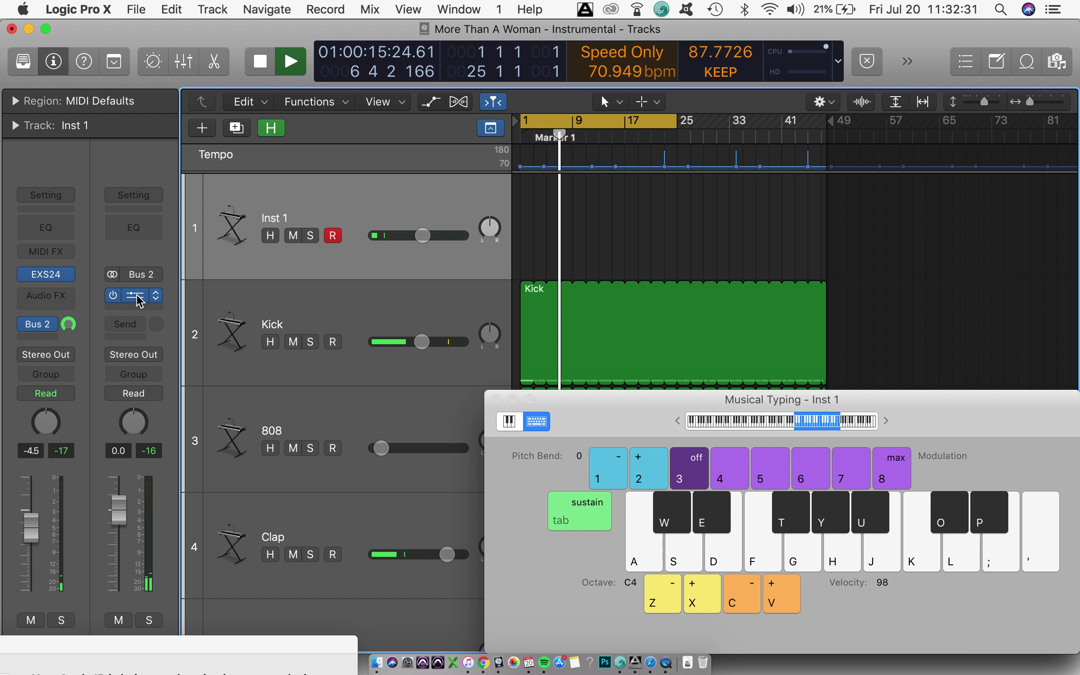
{"action": "left_click", "coordinate": [136, 295]}
{"action": "left_click_drag", "start_coordinate": [759, 561], "coordinate": [845, 352]}
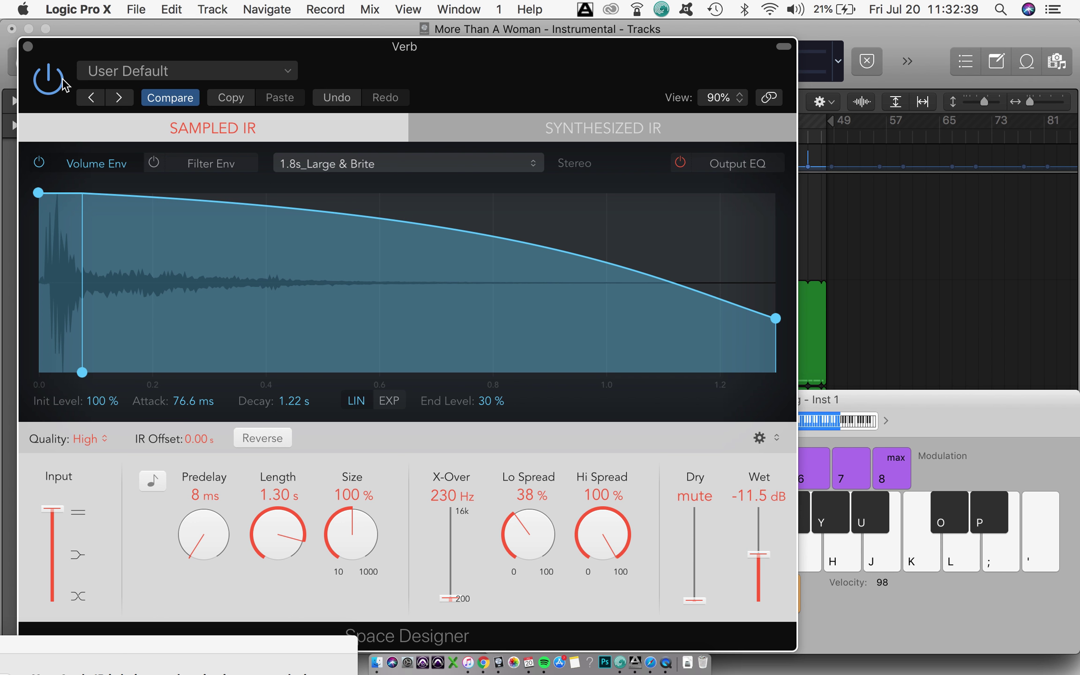
Route Inst 1's send to Bus 7 (Verb2), then to the unused Bus 8
{"action": "left_click", "coordinate": [28, 46]}
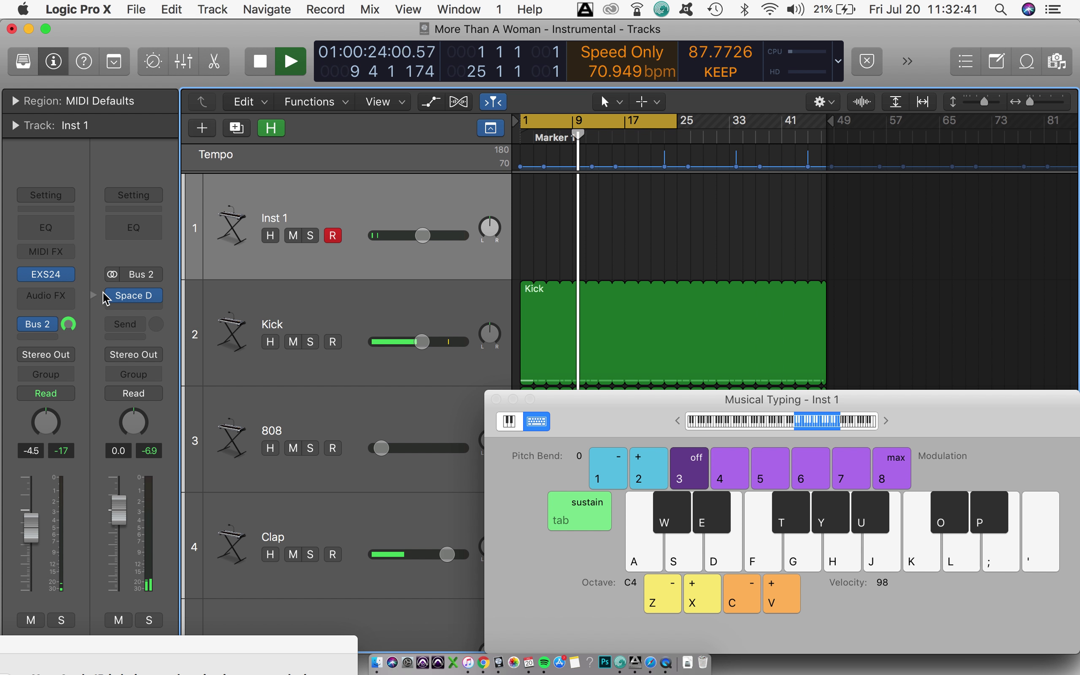
{"action": "left_click", "coordinate": [56, 323]}
{"action": "mouse_move", "coordinate": [87, 428]}
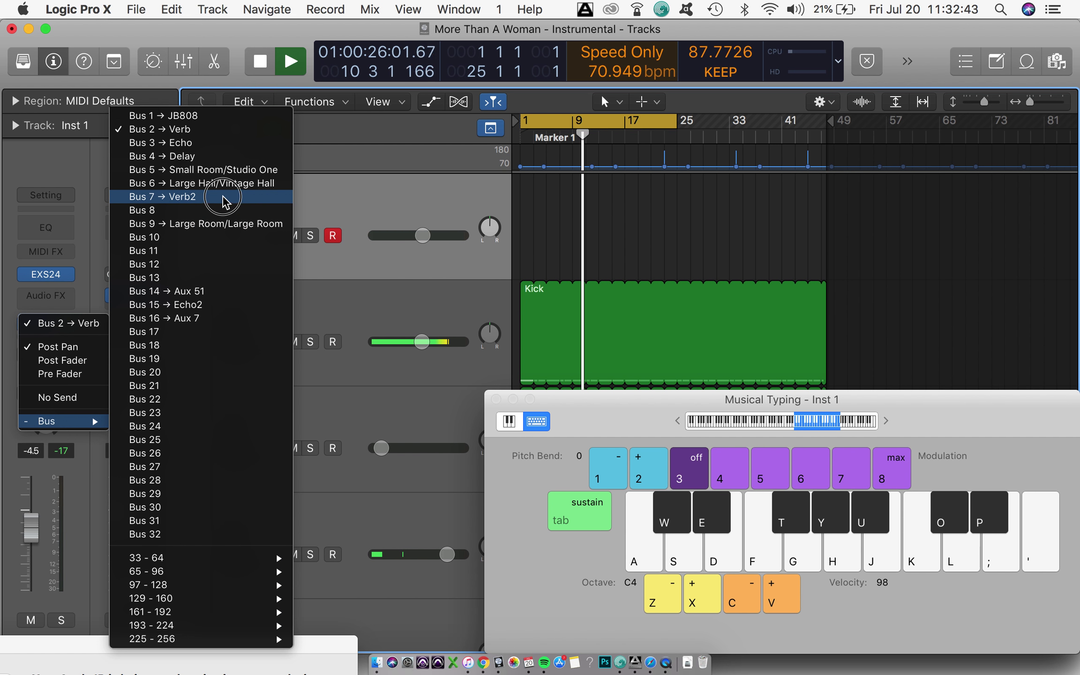
{"action": "left_click", "coordinate": [188, 196]}
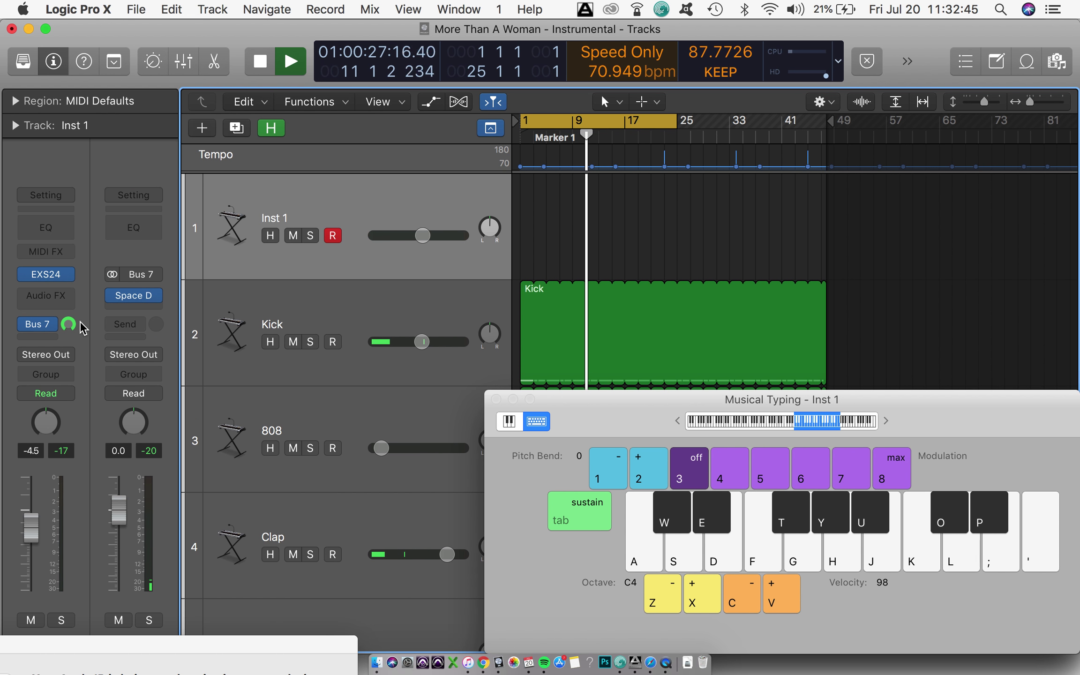
{"action": "left_click", "coordinate": [55, 323]}
{"action": "mouse_move", "coordinate": [73, 422]}
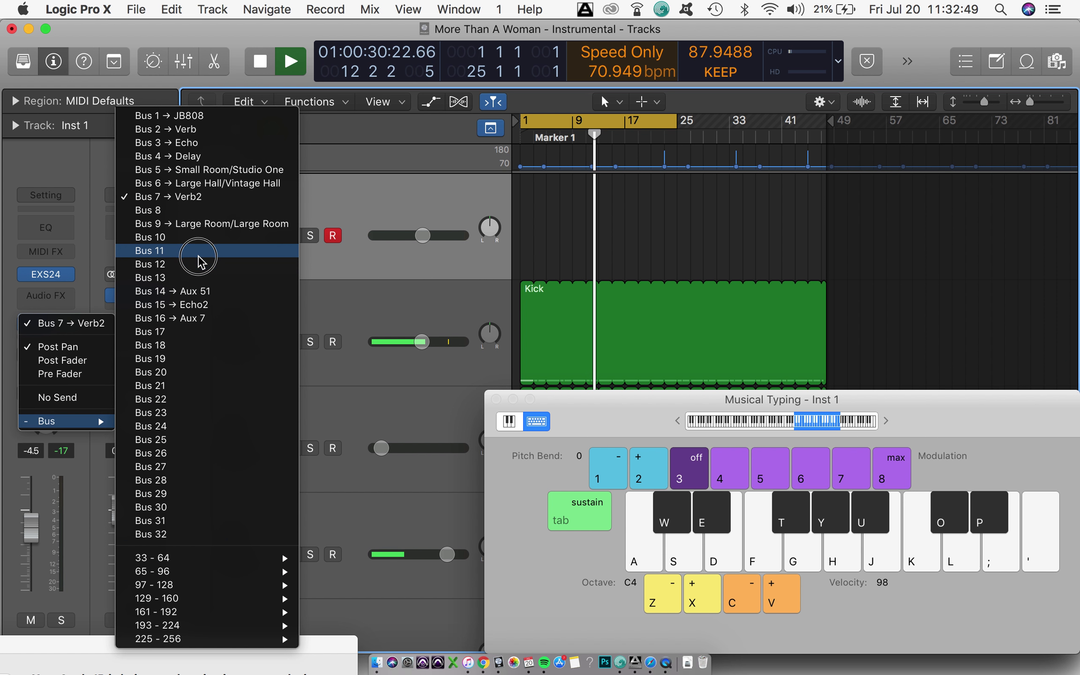
{"action": "left_click", "coordinate": [187, 210]}
Add a Mono->Stereo Space Designer reverb to the Bus 8 aux with wet at 0.0 dB
{"action": "left_click", "coordinate": [133, 304]}
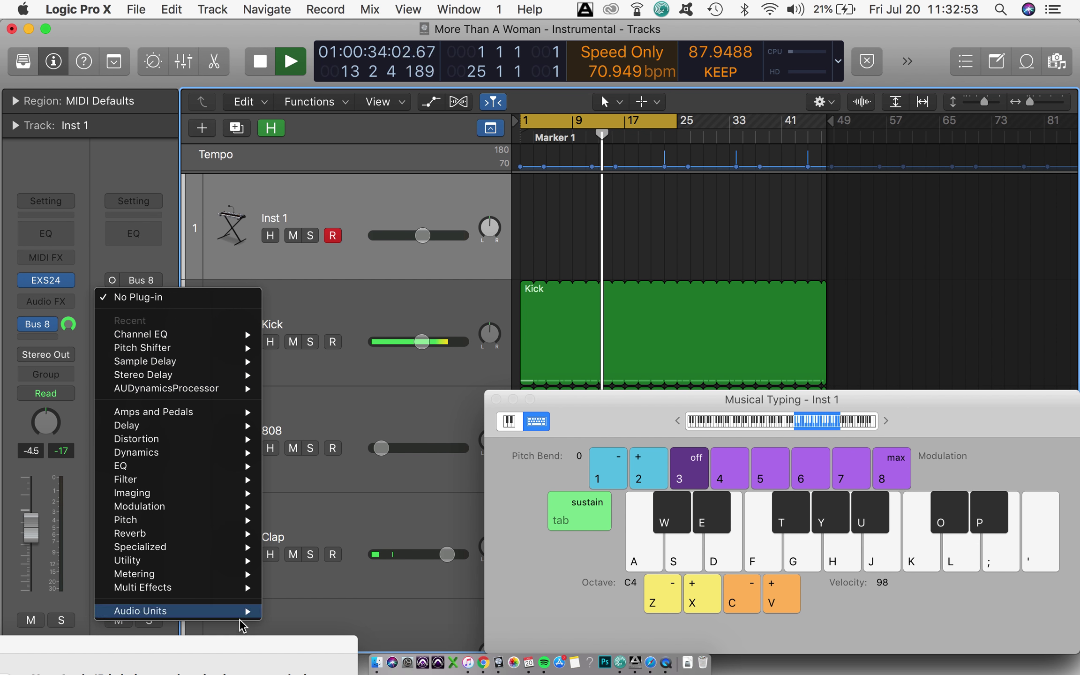
{"action": "mouse_move", "coordinate": [174, 536]}
{"action": "mouse_move", "coordinate": [328, 573]}
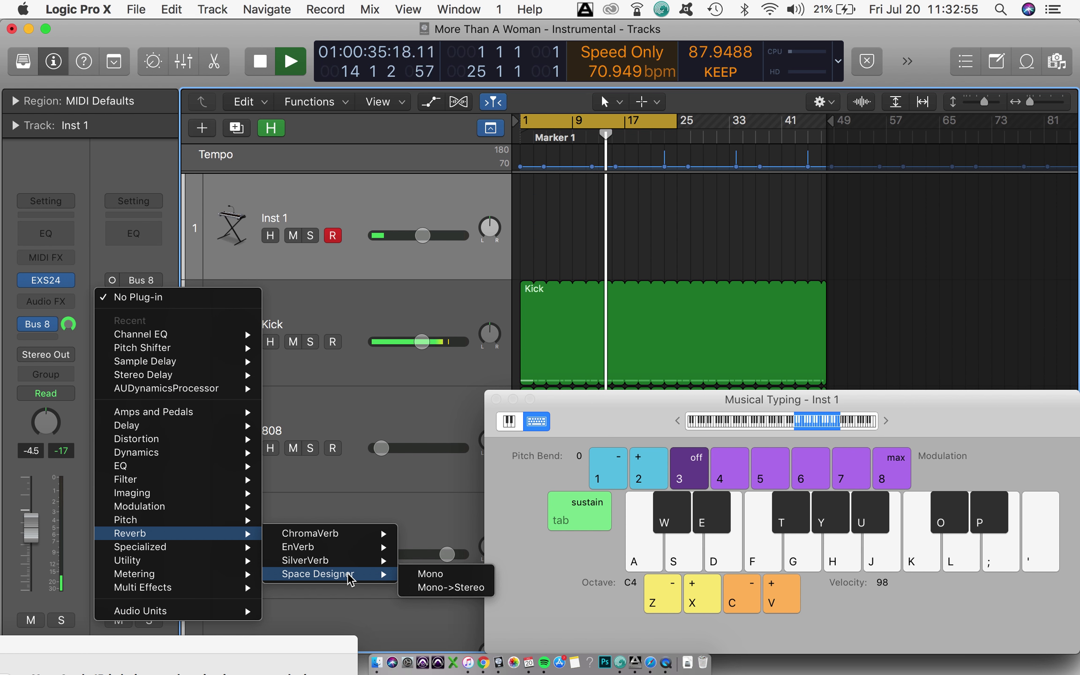
{"action": "left_click", "coordinate": [445, 588]}
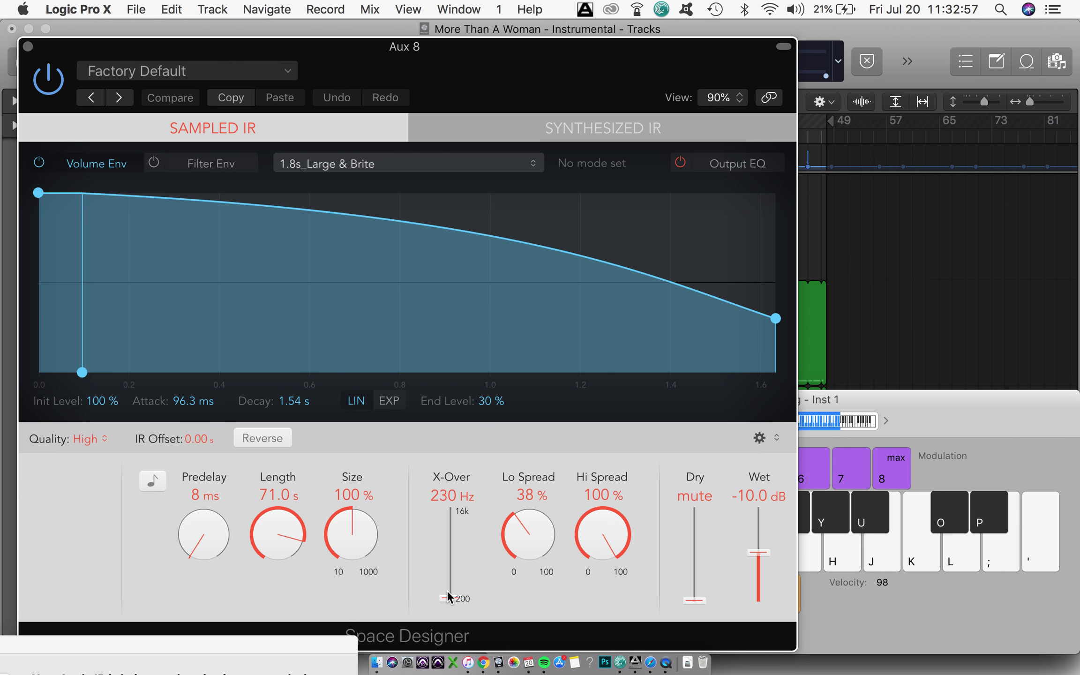
{"action": "left_click_drag", "start_coordinate": [758, 558], "coordinate": [772, 467]}
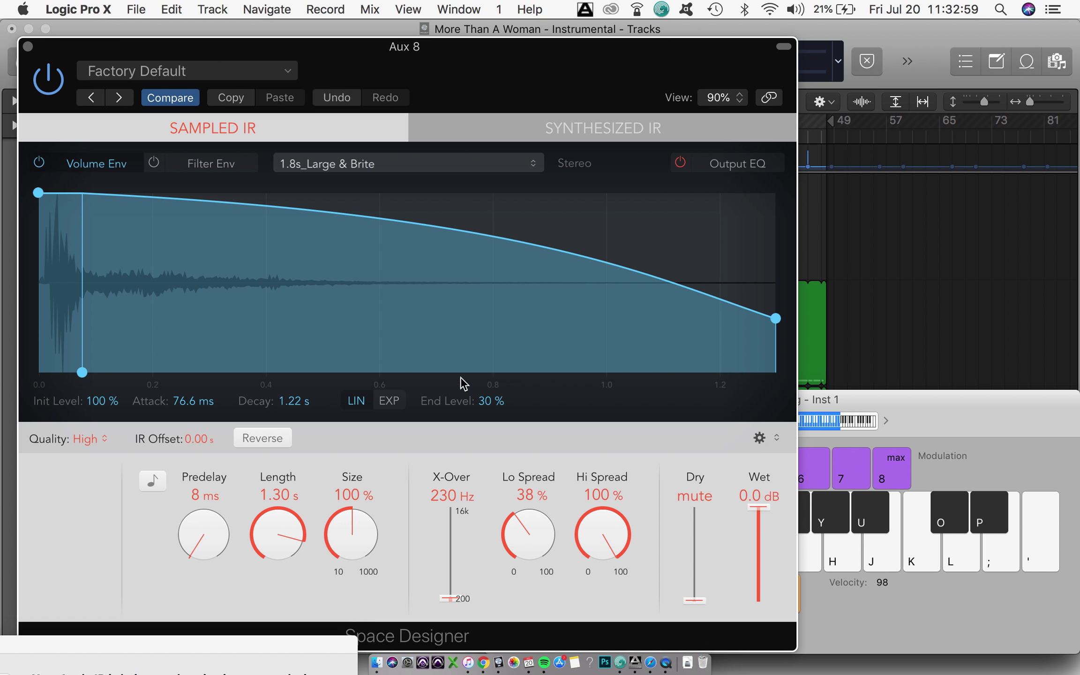
Replace Bus 8's Space Designer with a Mono->Stereo ChromaVerb and play notes to hear it
{"action": "left_click", "coordinate": [27, 46]}
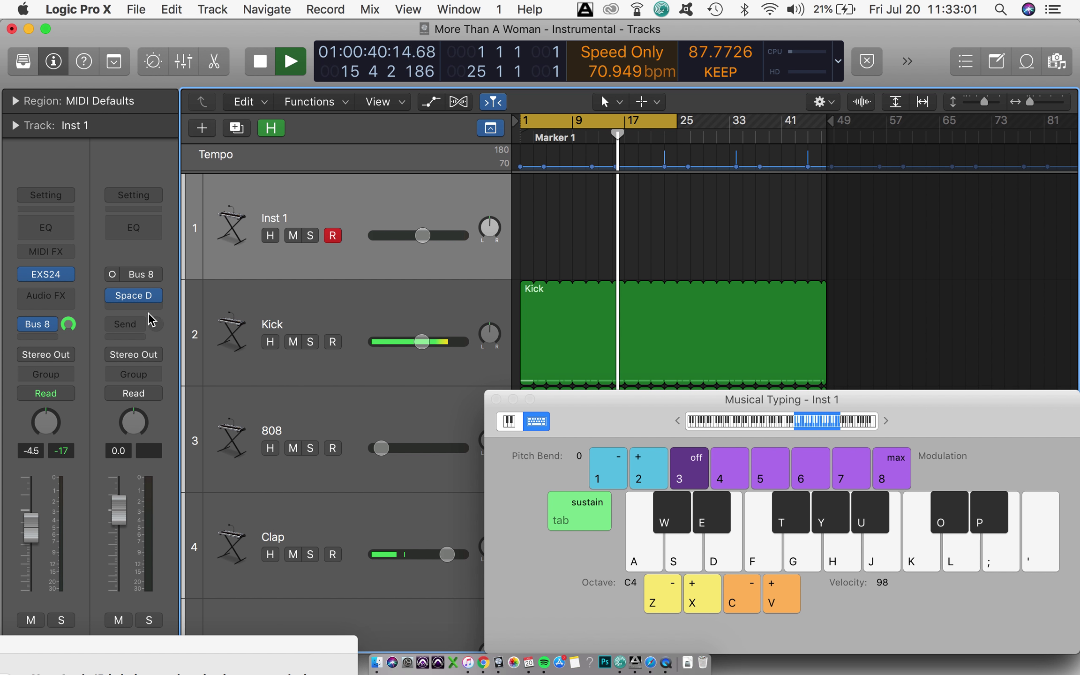
{"action": "left_click", "coordinate": [157, 298]}
{"action": "mouse_move", "coordinate": [142, 557]}
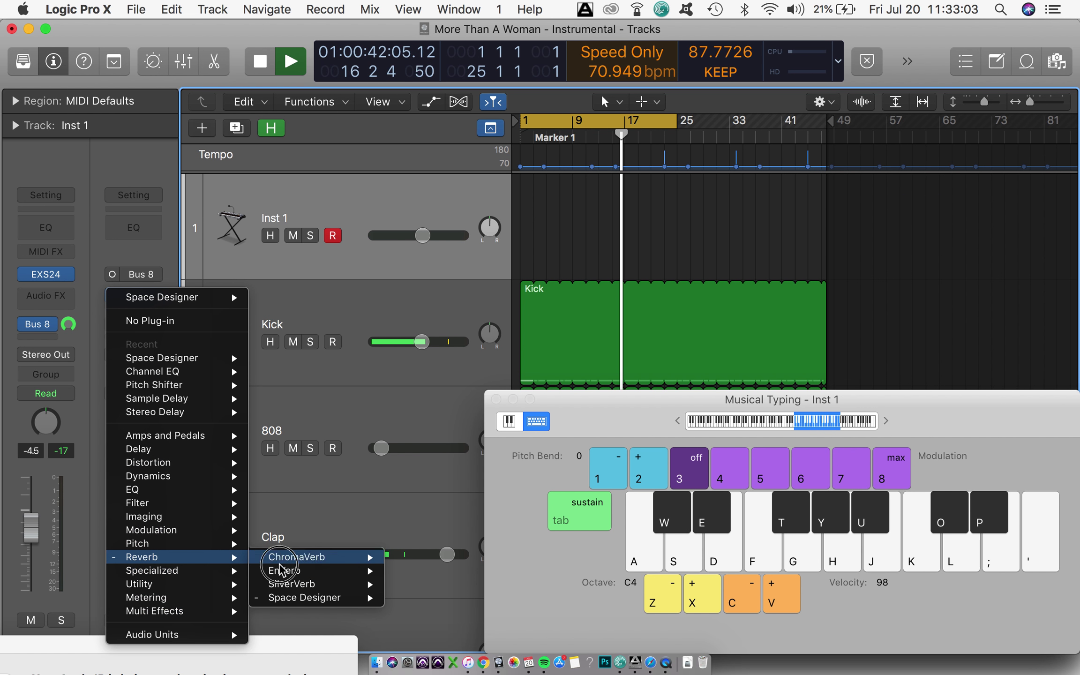
{"action": "mouse_move", "coordinate": [361, 562]}
{"action": "left_click", "coordinate": [417, 570]}
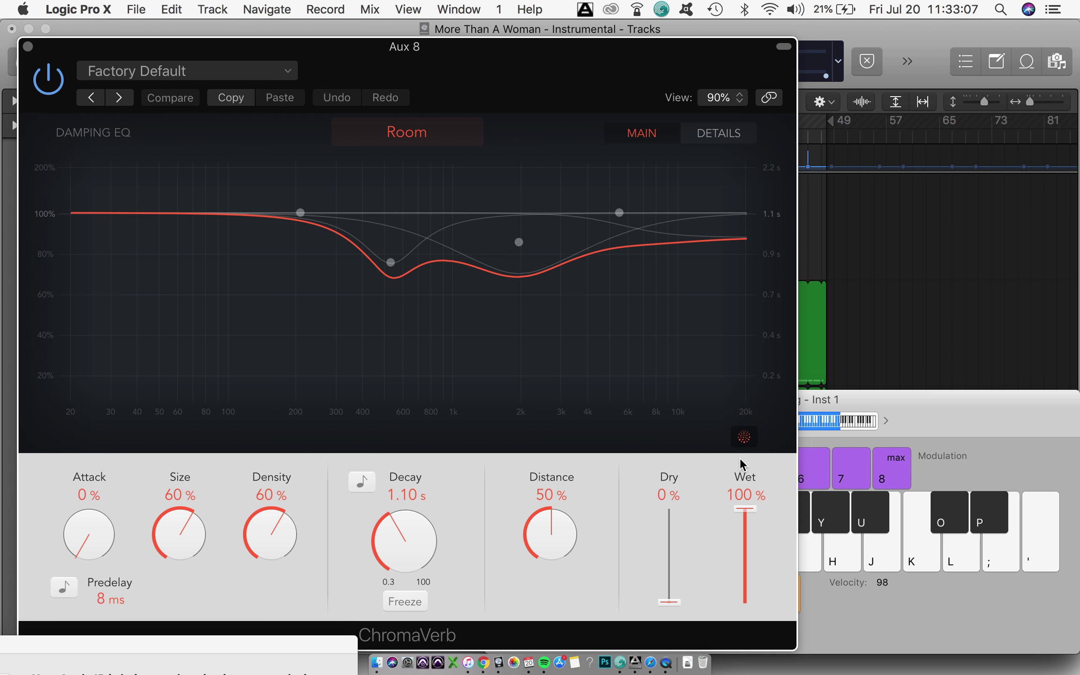
{"action": "left_click", "coordinate": [28, 46]}
{"action": "key", "text": "w"}
{"action": "key", "text": "e"}
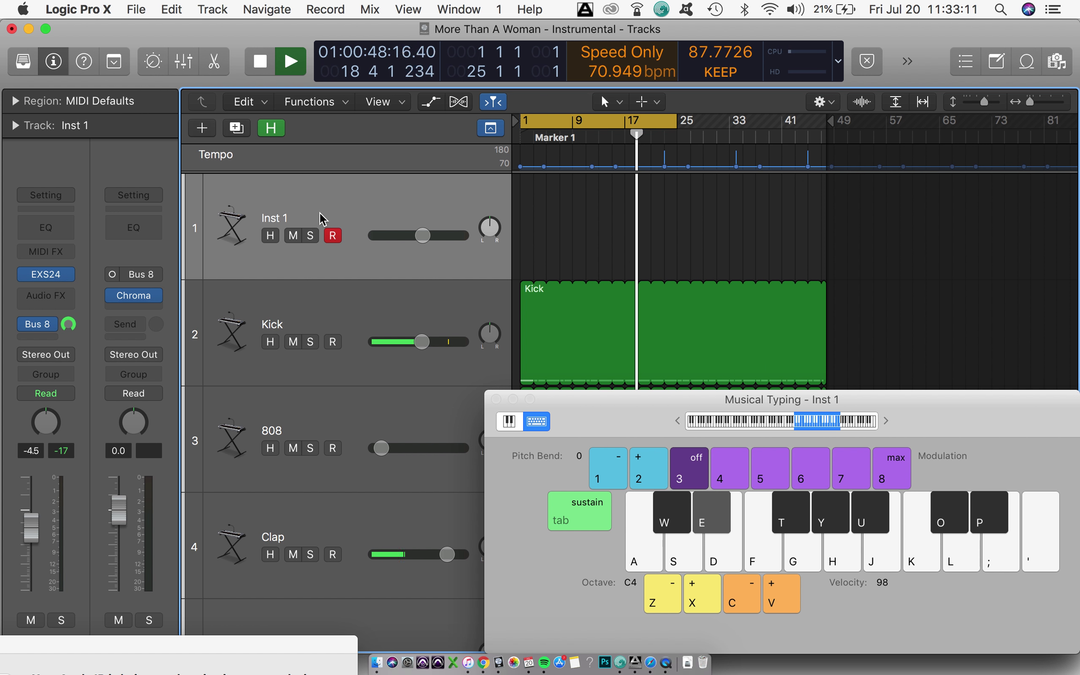
Play notes on Inst 1, then view ChromaVerb's Details page on Bus 8
{"action": "mouse_move", "coordinate": [44, 329]}
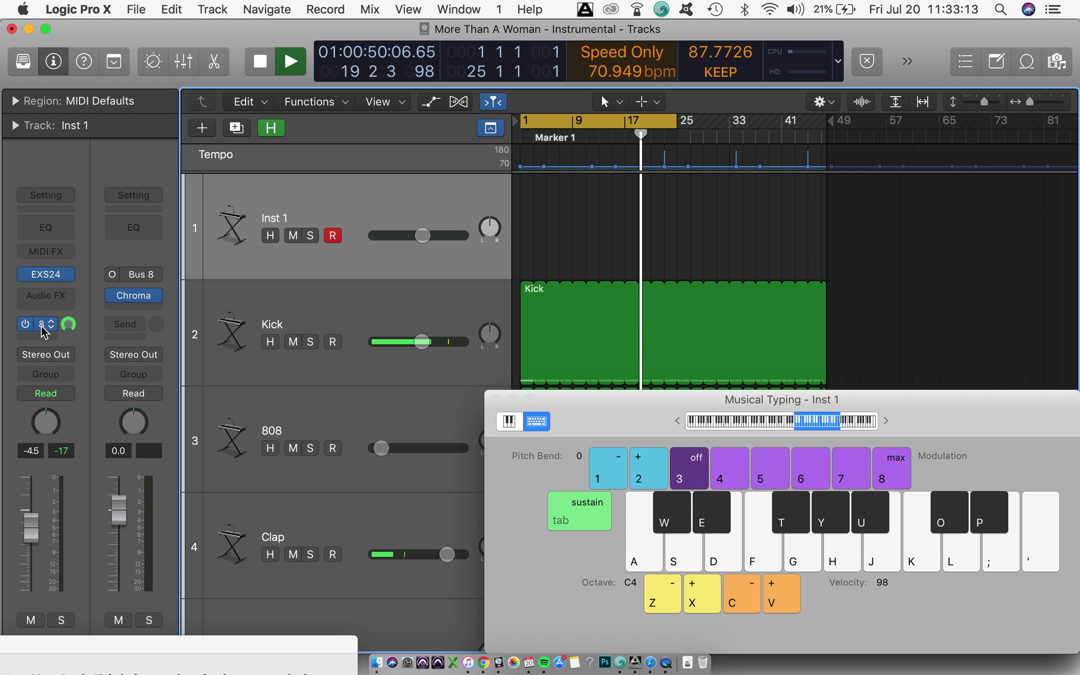
{"action": "key", "text": "w"}
{"action": "key", "text": "e"}
{"action": "mouse_move", "coordinate": [134, 324]}
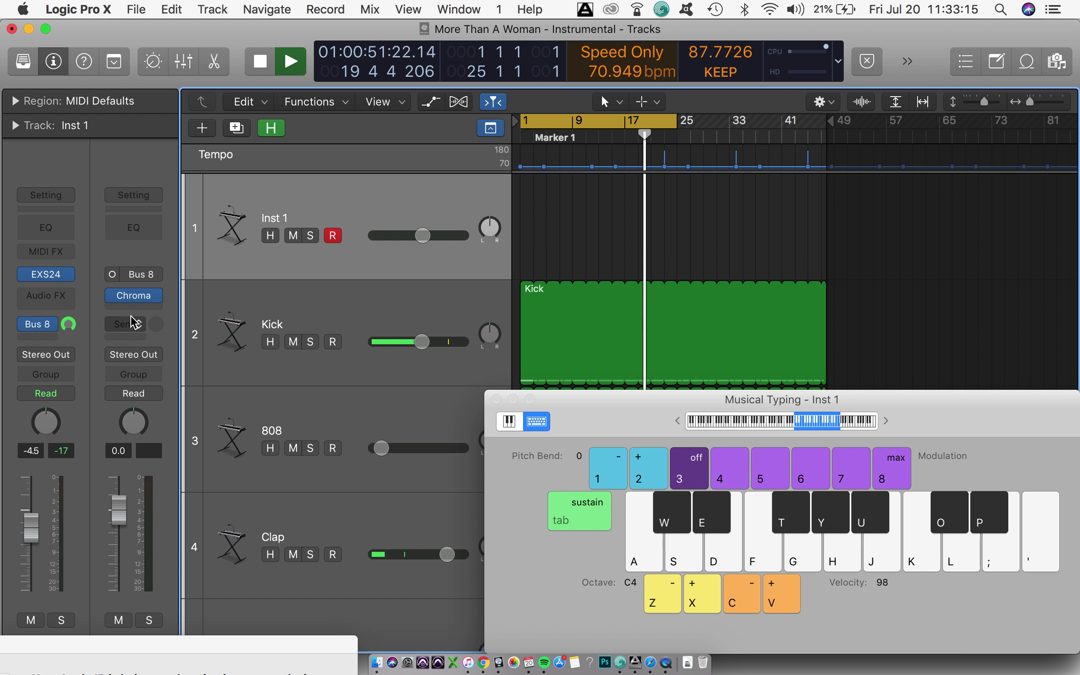
{"action": "left_click", "coordinate": [134, 299]}
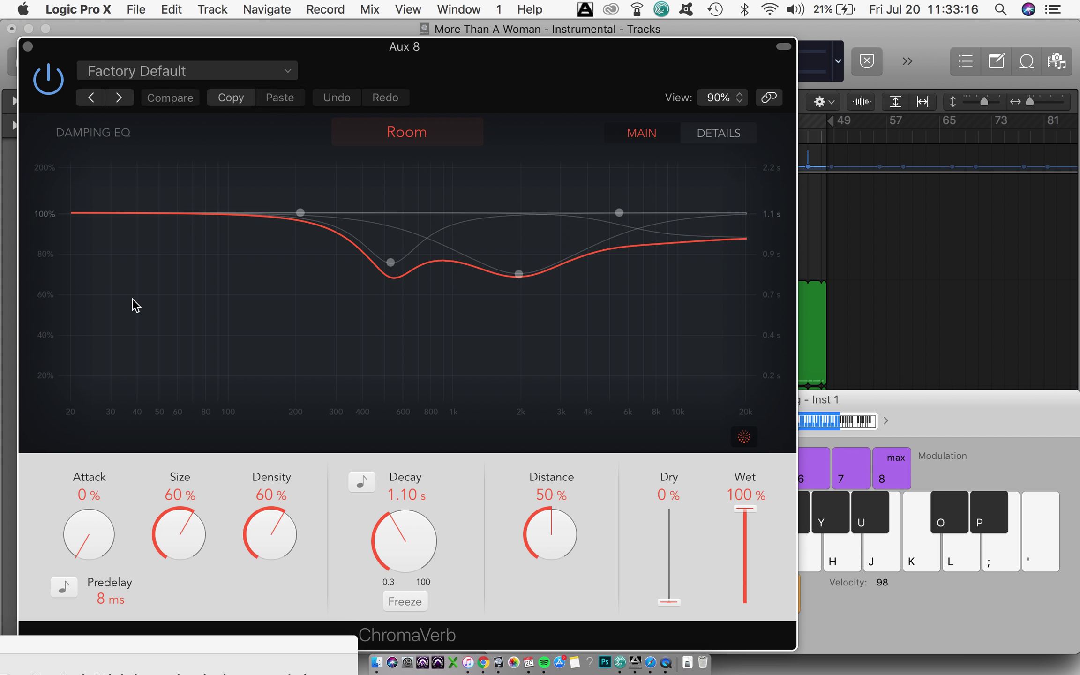
{"action": "left_click", "coordinate": [713, 136]}
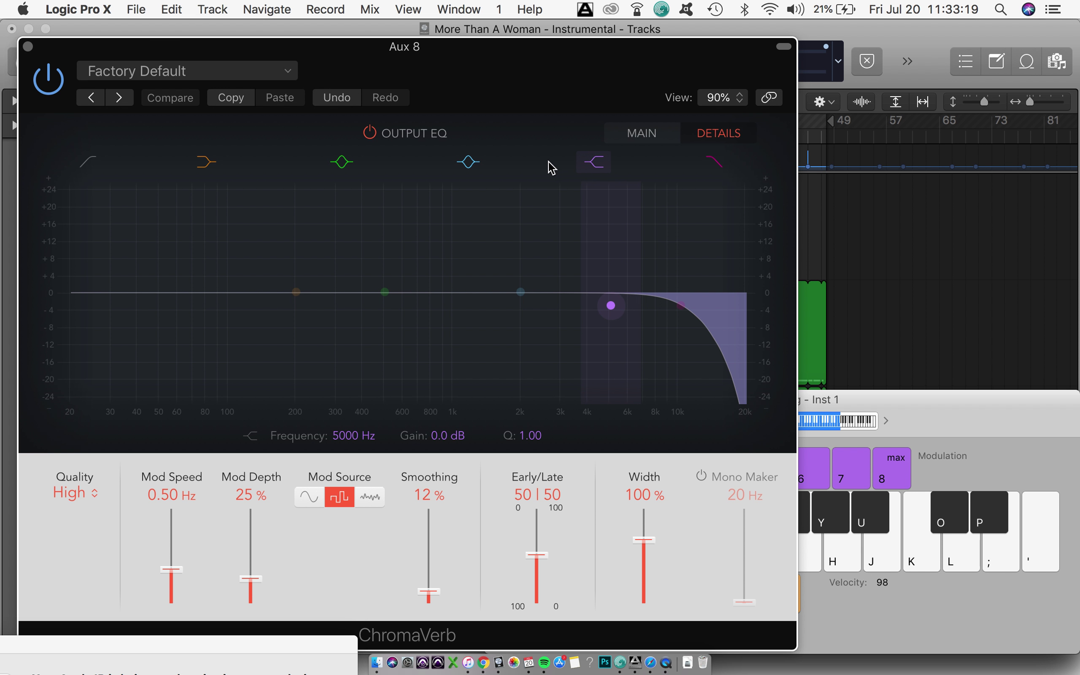
{"action": "left_click", "coordinate": [27, 46]}
Bypass Inst 1's Bus 8 send and move the ChromaVerb onto Inst 1's Audio FX slot
{"action": "key", "text": "e"}
{"action": "key", "text": "w"}
{"action": "left_click", "coordinate": [25, 323]}
{"action": "key", "text": "e"}
{"action": "left_click_drag", "start_coordinate": [139, 301], "coordinate": [53, 303]}
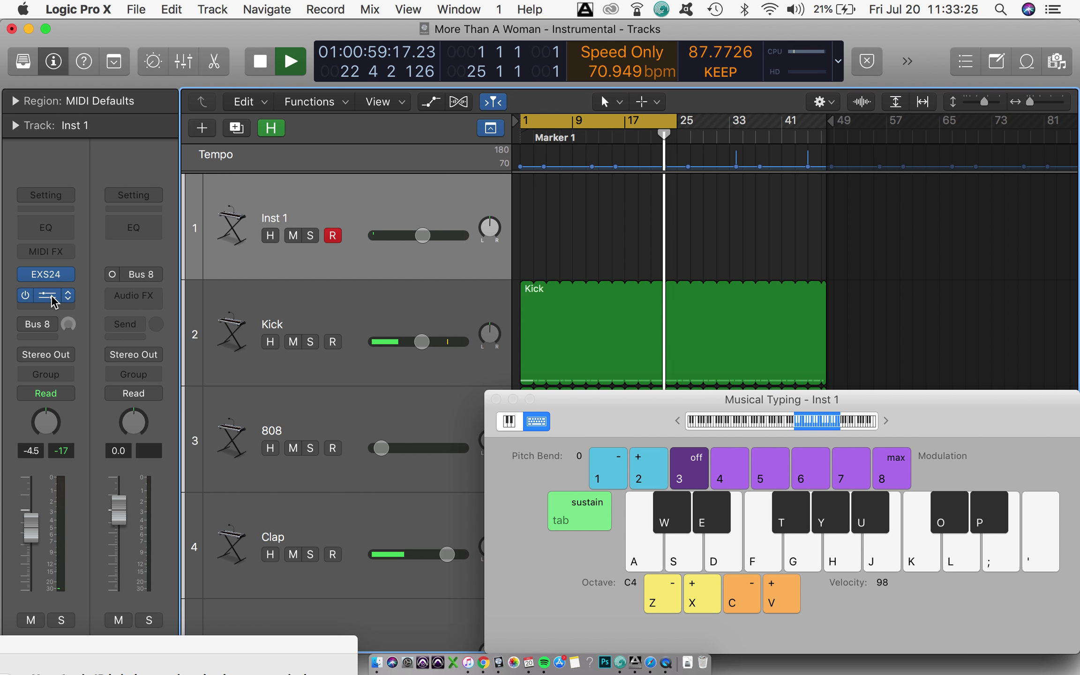
Open the ChromaVerb on Inst 1 and raise its Dry level to 100%
{"action": "left_click", "coordinate": [49, 295]}
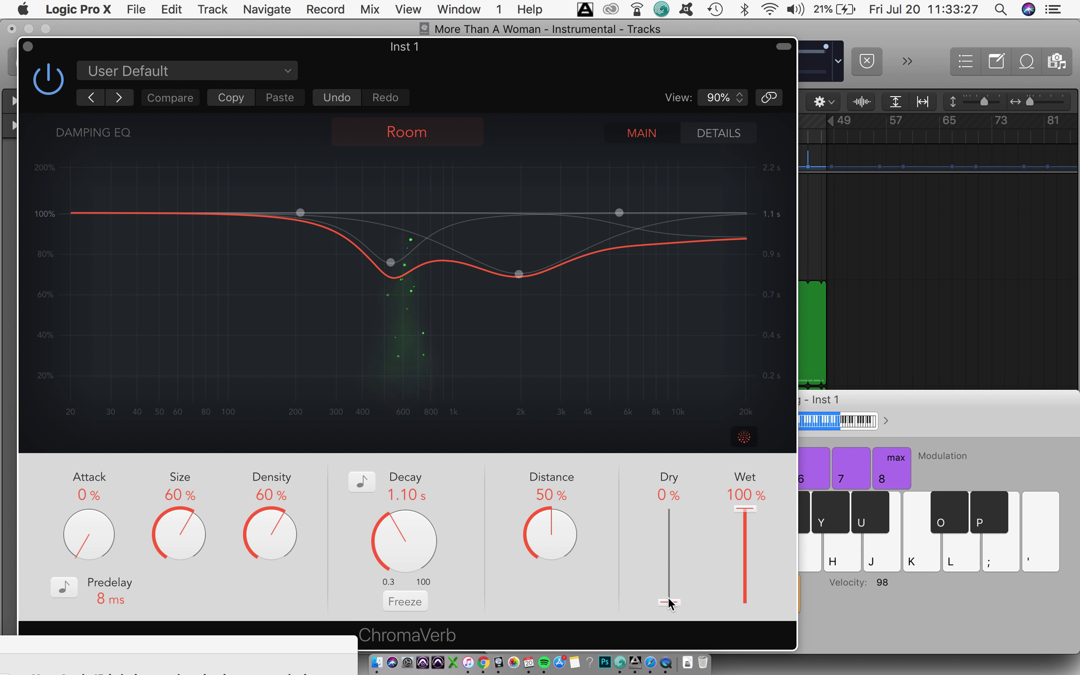
{"action": "left_click_drag", "start_coordinate": [669, 603], "coordinate": [672, 484]}
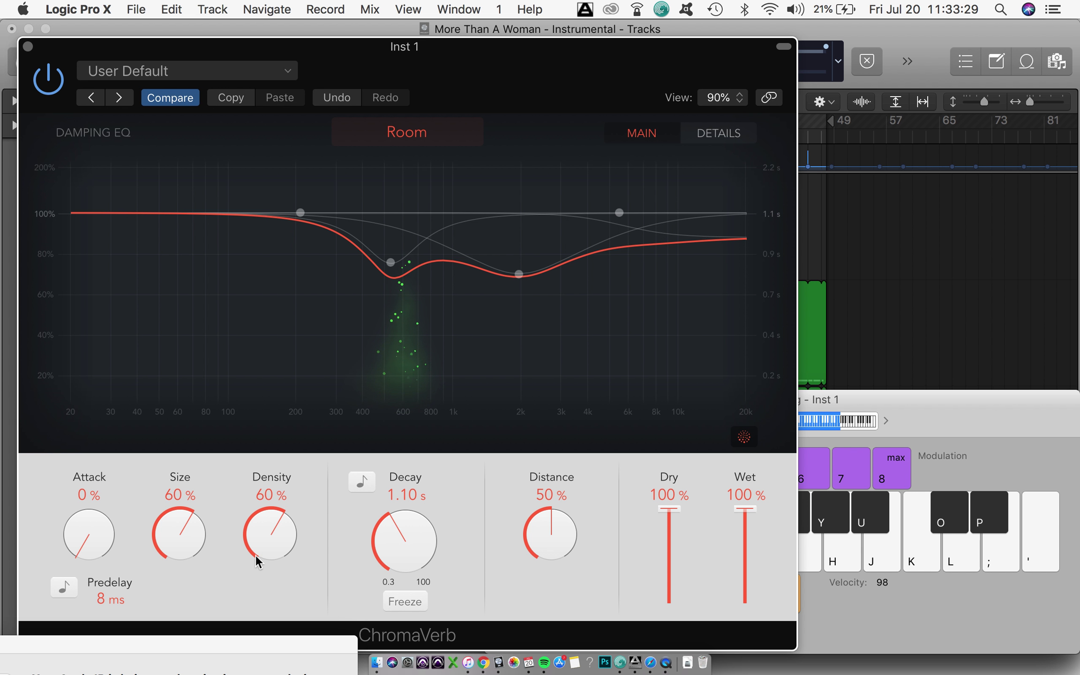
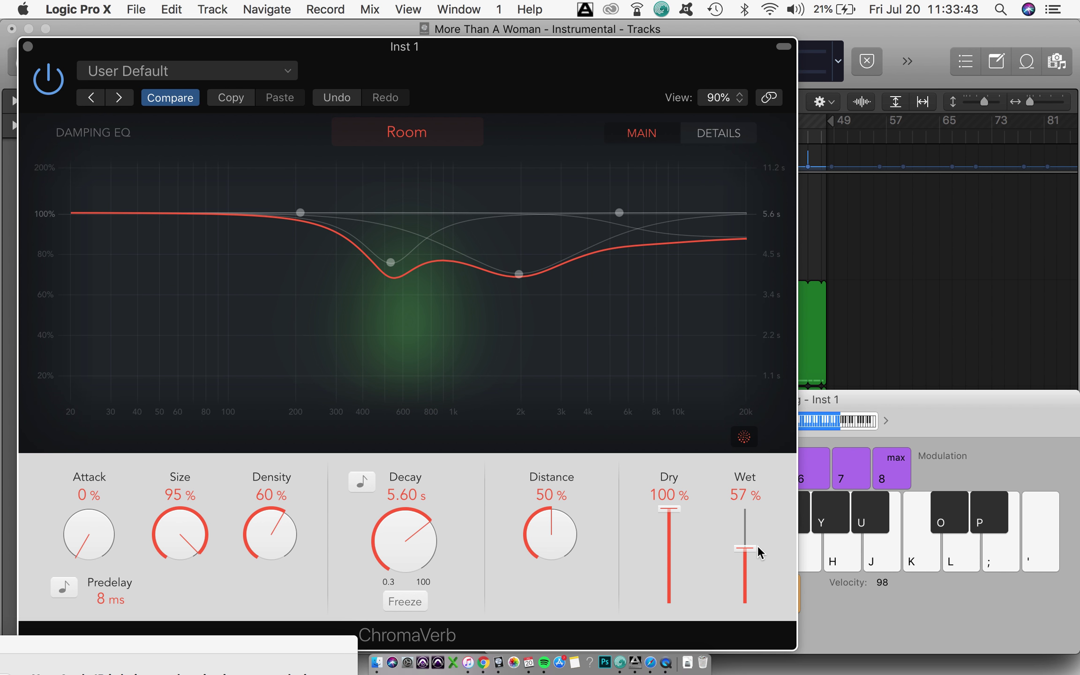
Lower the ChromaVerb Wet level on Inst 1 from 34% to 17% and play a few notes
{"action": "left_click_drag", "start_coordinate": [745, 549], "coordinate": [749, 569]}
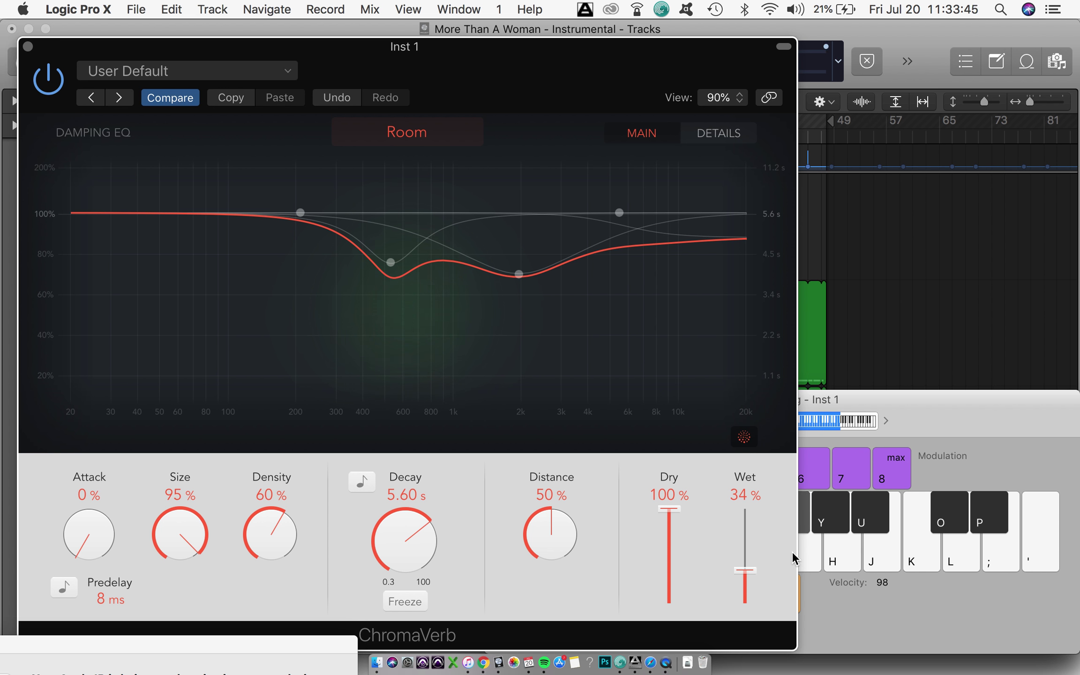
{"action": "key", "text": "y"}
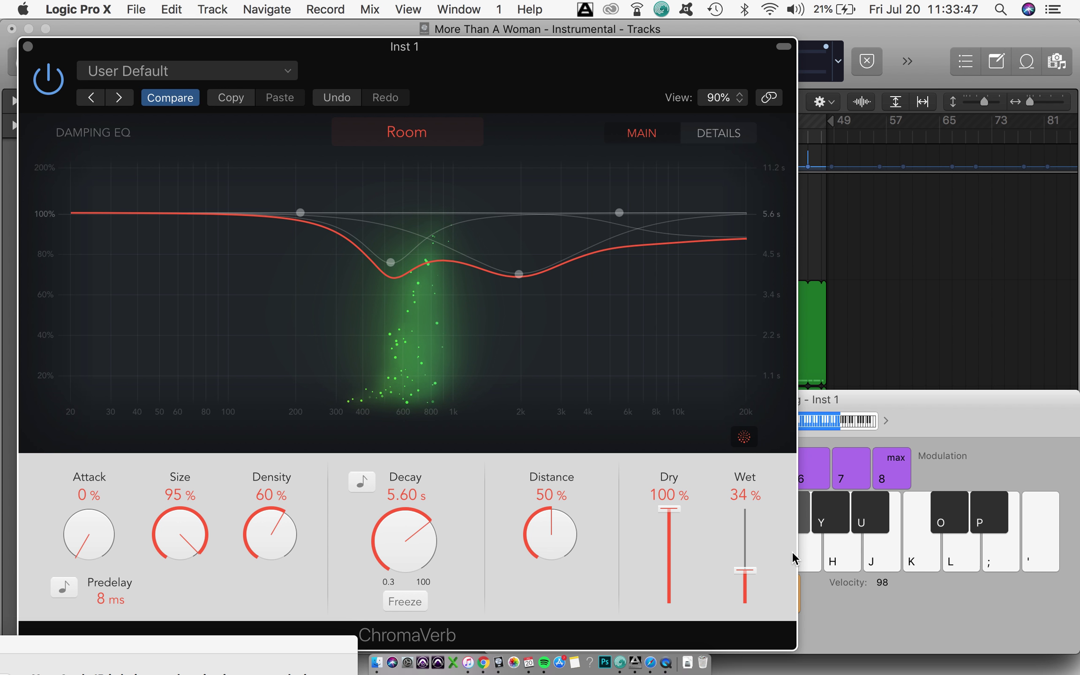
{"action": "key", "text": "p"}
{"action": "key", "text": "k"}
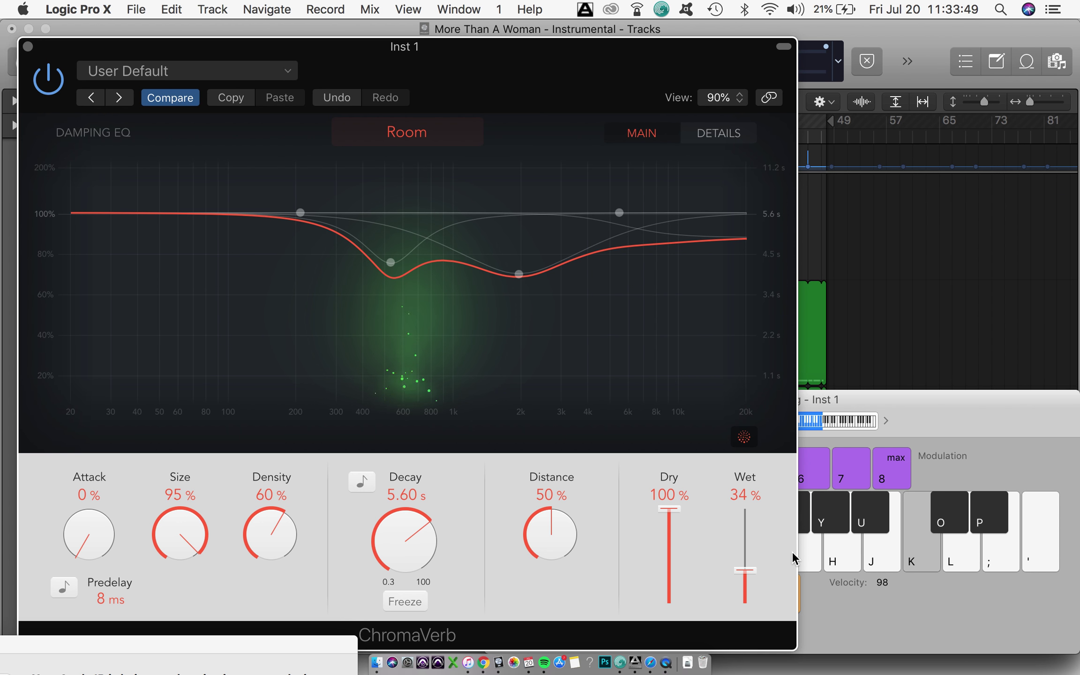
{"action": "key", "text": "p"}
{"action": "key", "text": "o"}
{"action": "key", "text": "y"}
Play melody notes on Musical Typing keys to hear the quieter 17% reverb tail
{"action": "key", "text": "p"}
{"action": "key", "text": "o"}
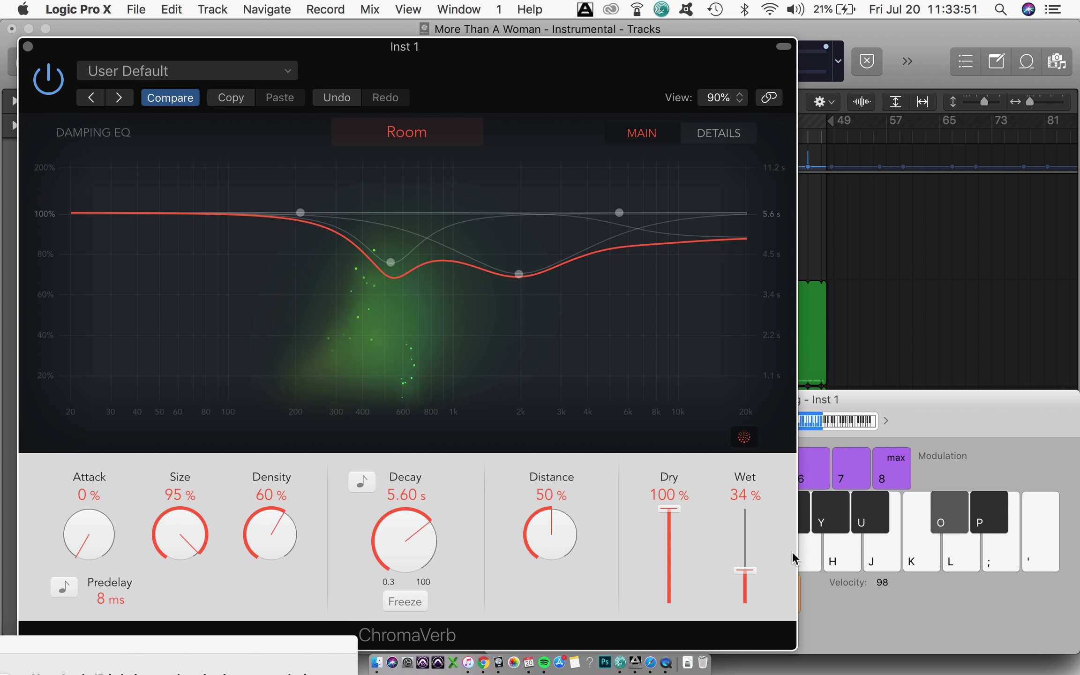
{"action": "key", "text": "l"}
{"action": "key", "text": "p"}
{"action": "key", "text": "o"}
{"action": "key", "text": "o"}
{"action": "key", "text": "p"}
{"action": "key", "text": "j"}
{"action": "key", "text": "o"}
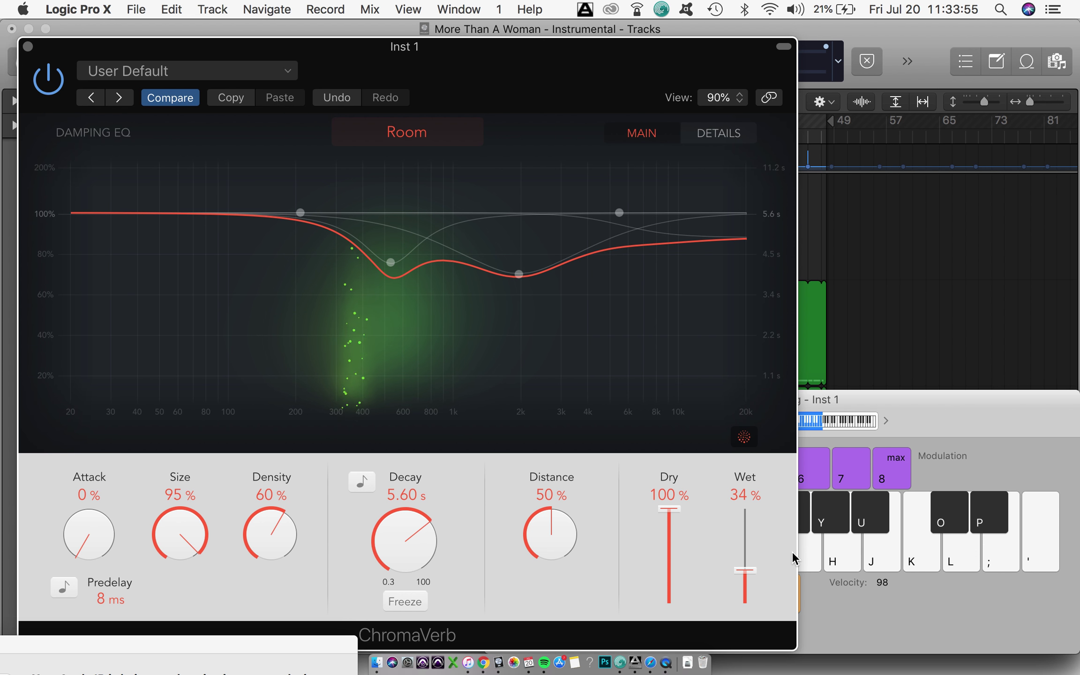
{"action": "key", "text": "j"}
{"action": "key", "text": "o"}
{"action": "key", "text": "p"}
{"action": "key", "text": "o"}
{"action": "key", "text": "j"}
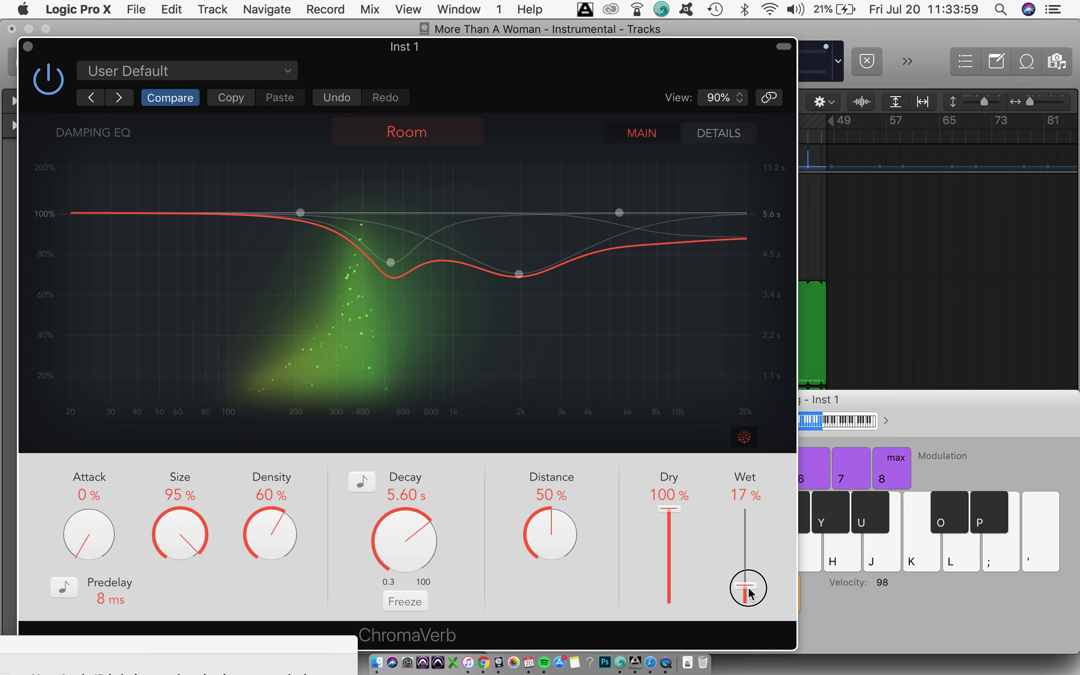
Audition the Room reverb by playing J, O, P and T notes on Musical Typing
{"action": "key", "text": "o"}
{"action": "key", "text": "p"}
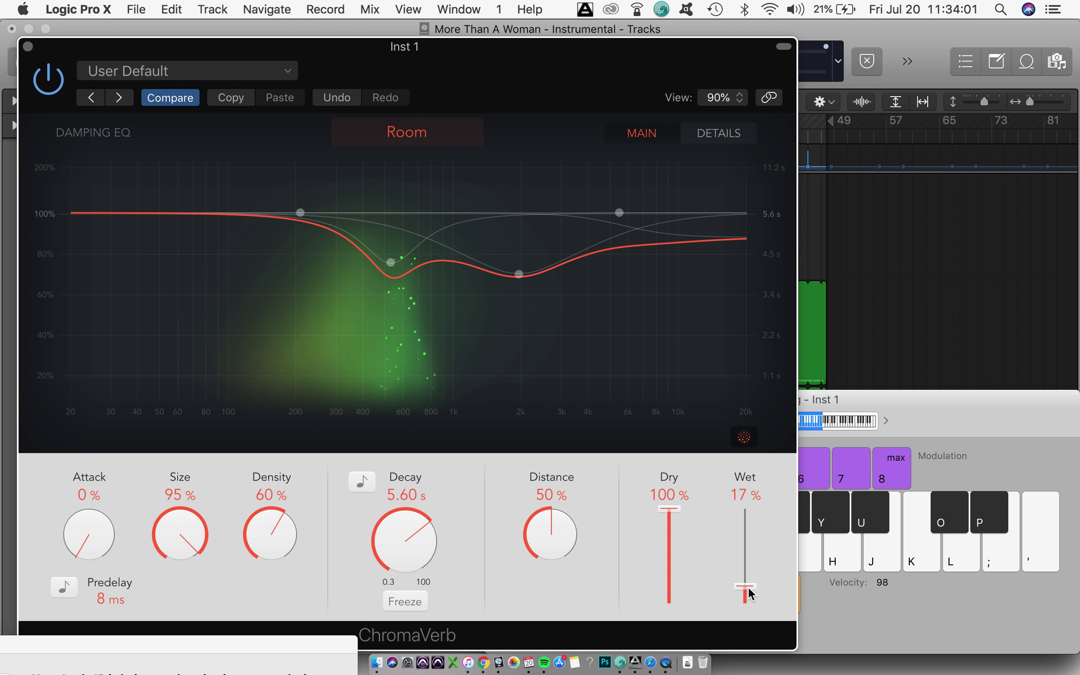
{"action": "key", "text": "o"}
{"action": "key", "text": "p"}
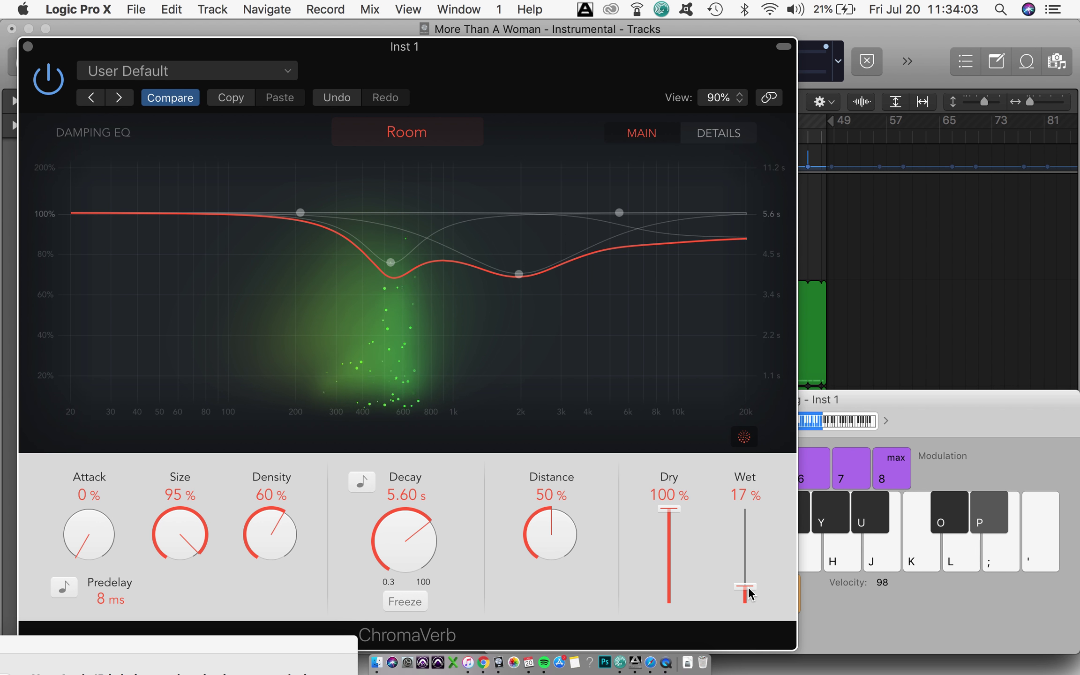
{"action": "key", "text": "j"}
{"action": "key", "text": "j"}
{"action": "key", "text": "o"}
{"action": "key", "text": "o"}
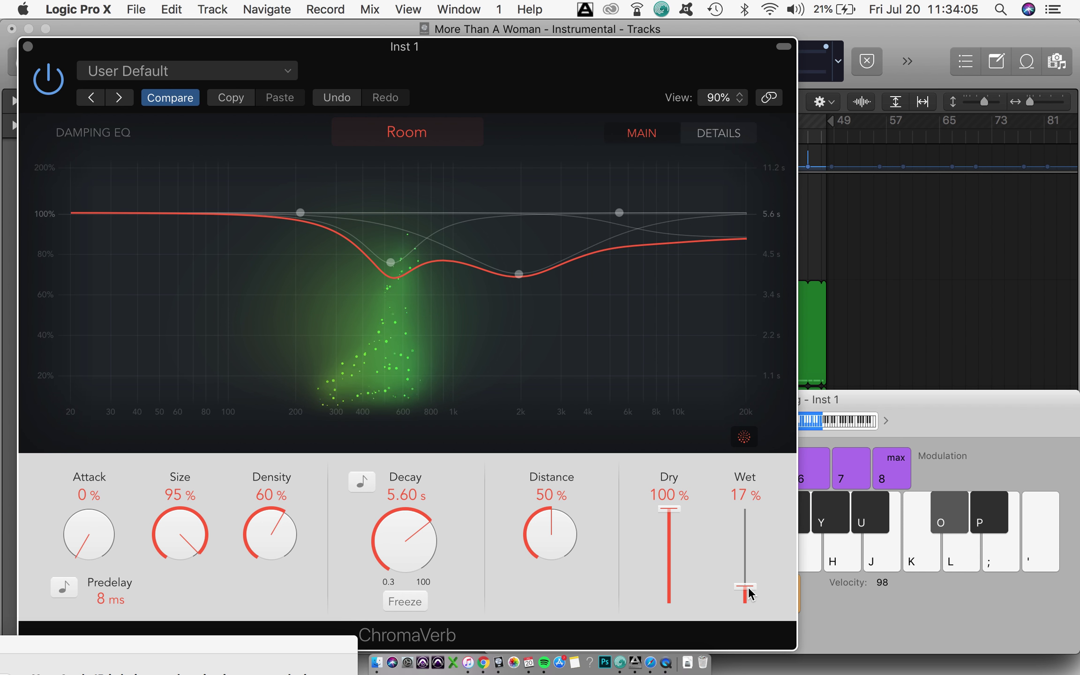
{"action": "key", "text": "j"}
{"action": "key", "text": "o"}
{"action": "key", "text": "o"}
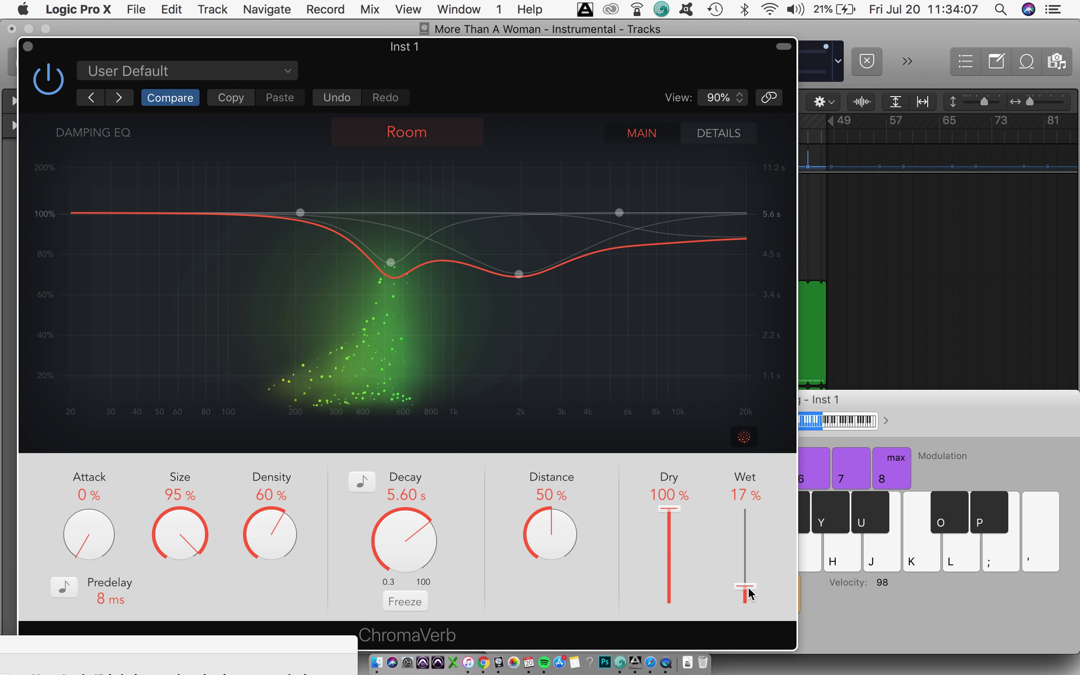
{"action": "key", "text": "j"}
{"action": "key", "text": "t"}
{"action": "key", "text": "o"}
{"action": "key", "text": "j"}
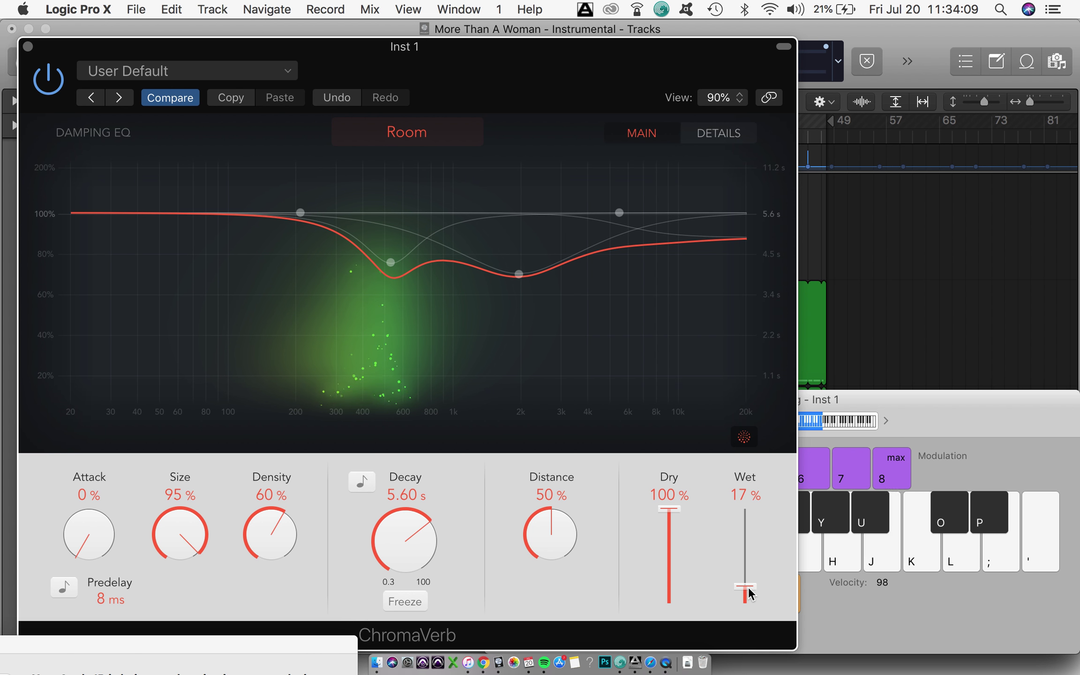
{"action": "key", "text": "j"}
{"action": "key", "text": "t"}
{"action": "key", "text": "j"}
{"action": "key", "text": "o"}
{"action": "key", "text": "j"}
{"action": "key", "text": "j"}
{"action": "key", "text": "o"}
{"action": "key", "text": "j"}
{"action": "key", "text": "o"}
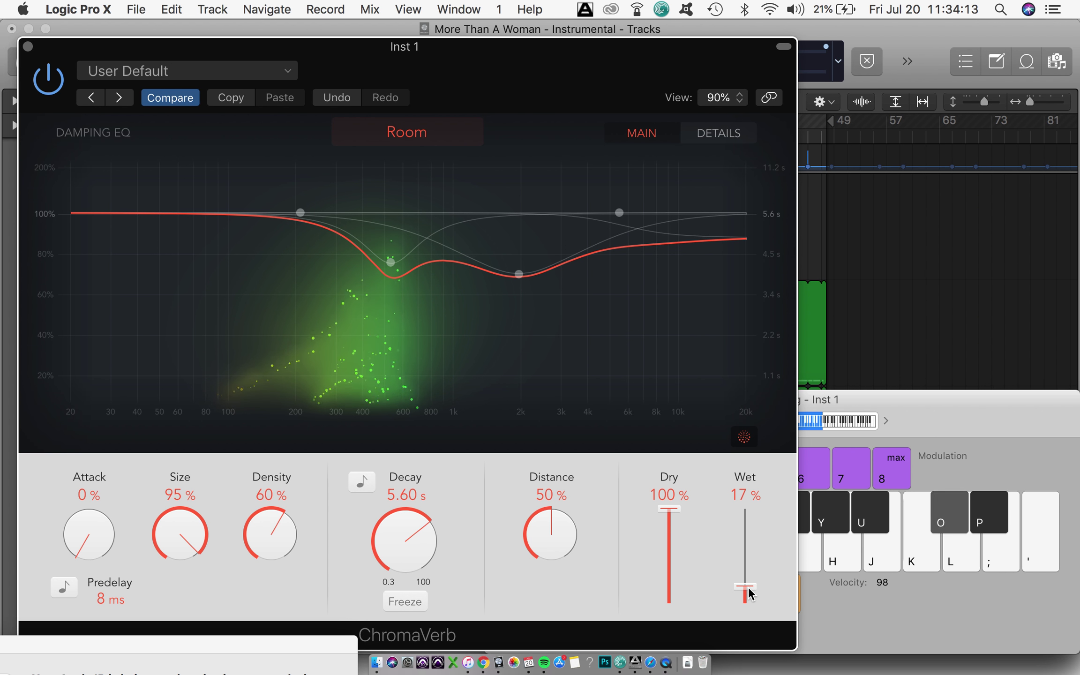
{"action": "key", "text": "j"}
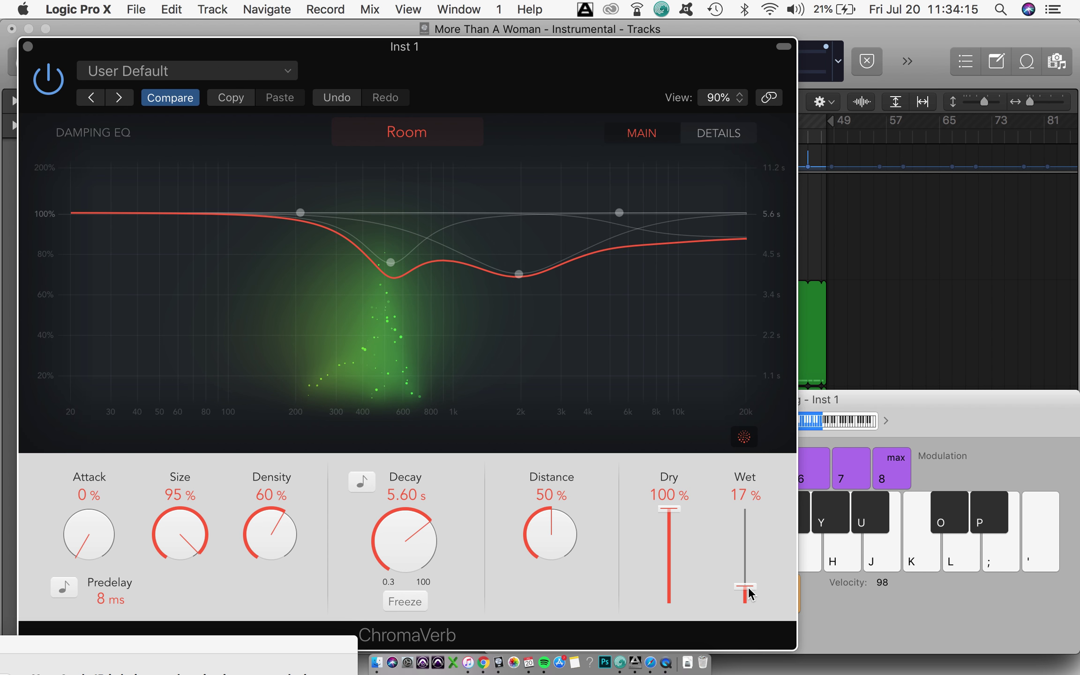
{"action": "key", "text": "t"}
{"action": "key", "text": "o"}
{"action": "key", "text": "j"}
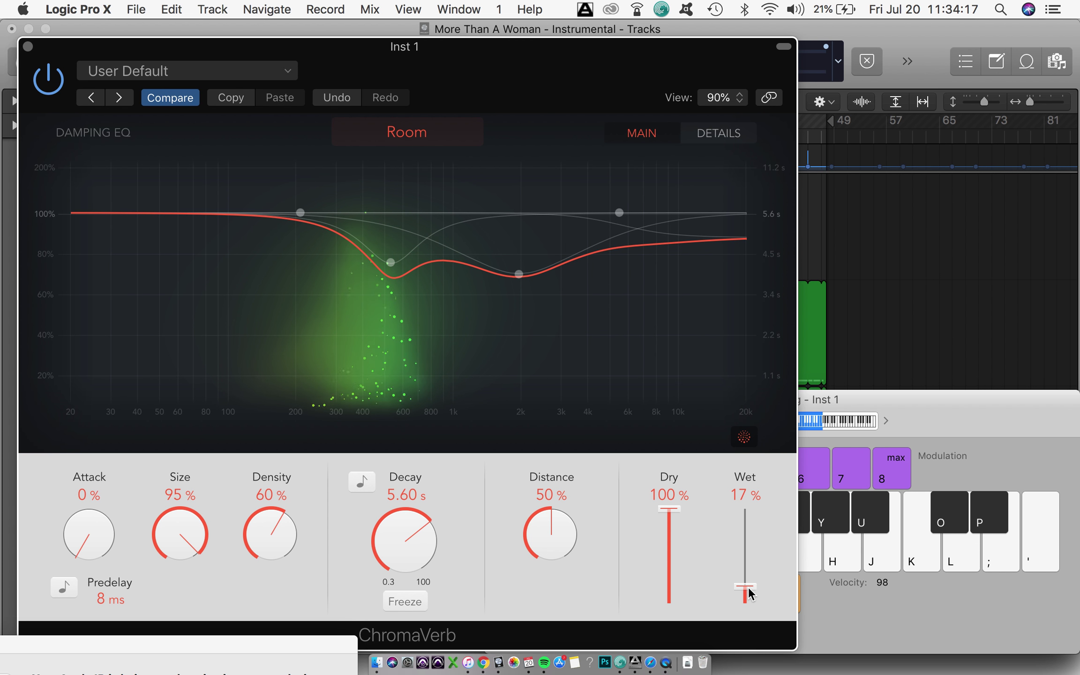
{"action": "key", "text": "j"}
{"action": "key", "text": "o"}
{"action": "key", "text": "j"}
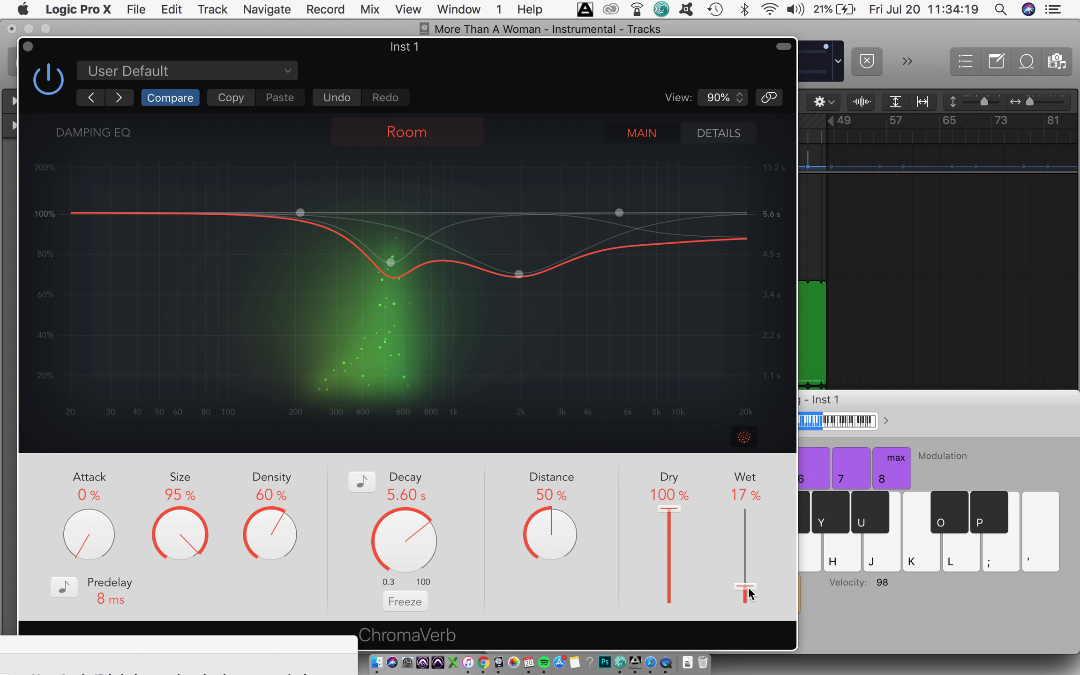
{"action": "key", "text": "t"}
{"action": "key", "text": "j"}
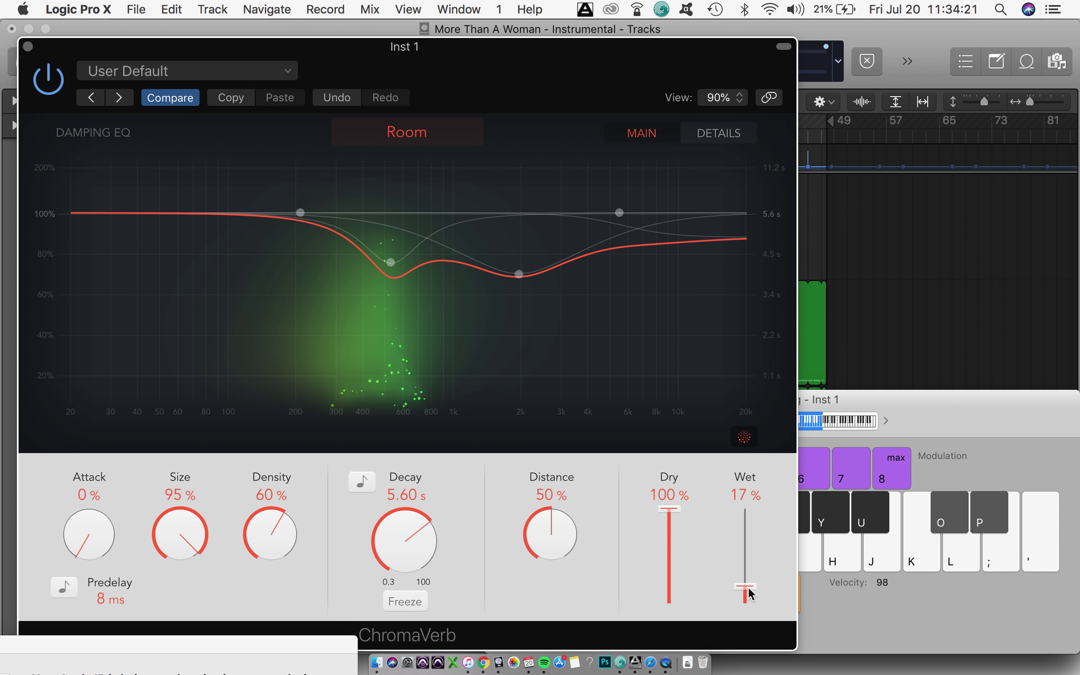
{"action": "key", "text": "j"}
{"action": "key", "text": "o"}
{"action": "key", "text": "t"}
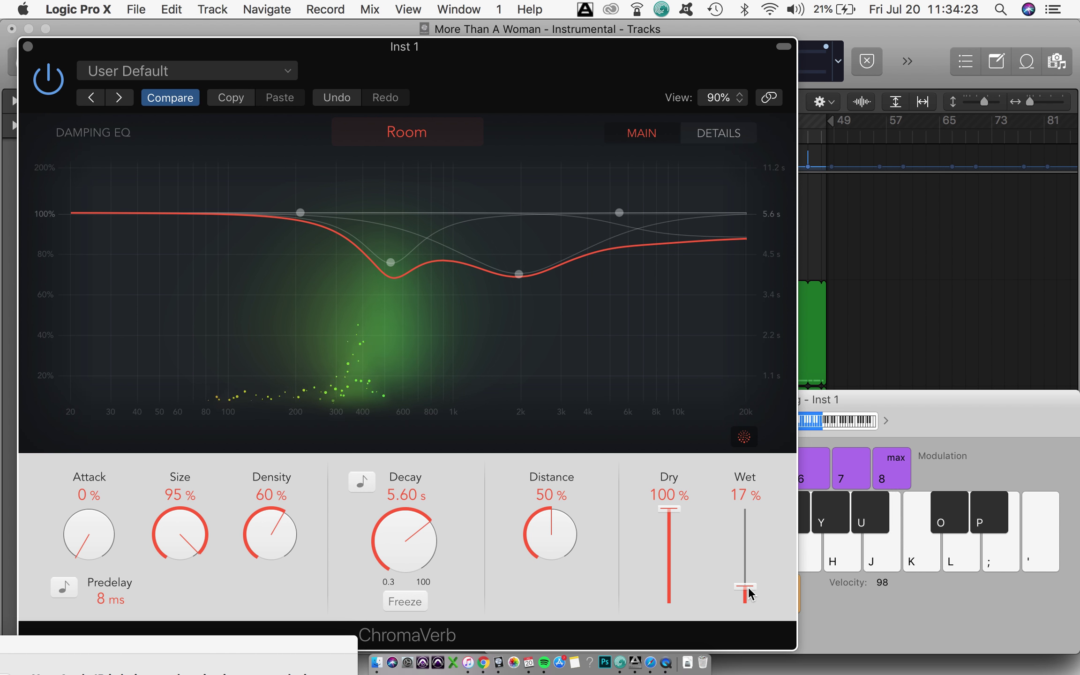
{"action": "key", "text": "o"}
{"action": "key", "text": "j"}
{"action": "key", "text": "p"}
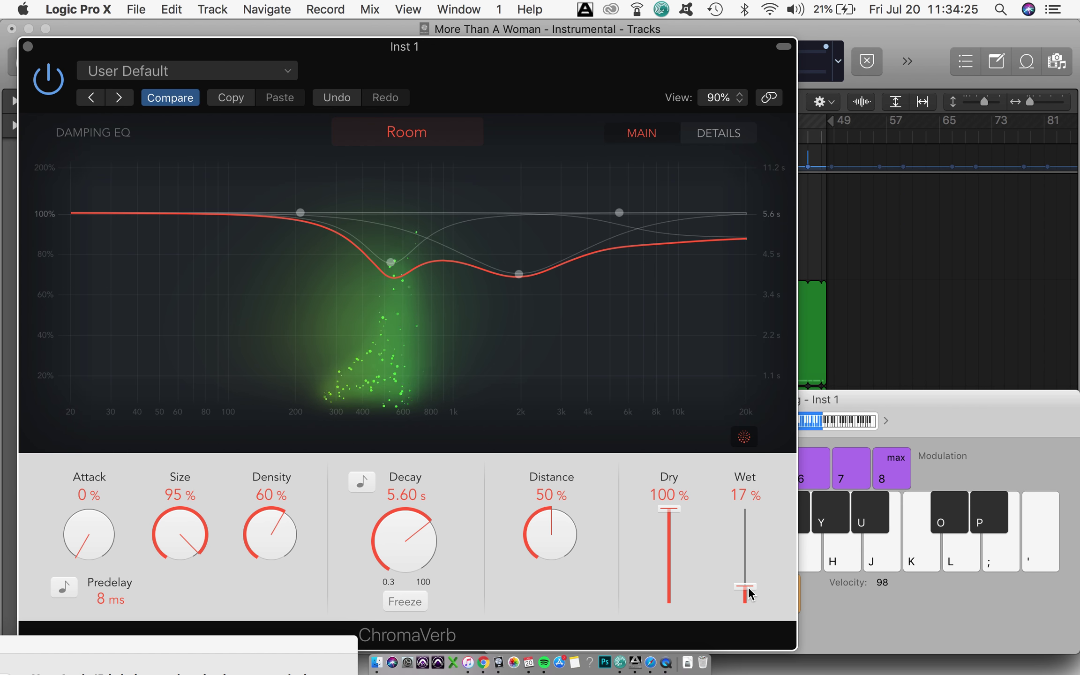
{"action": "key", "text": "j"}
{"action": "key", "text": "t"}
{"action": "key", "text": "j"}
{"action": "key", "text": "o"}
{"action": "key", "text": "j"}
{"action": "key", "text": "o"}
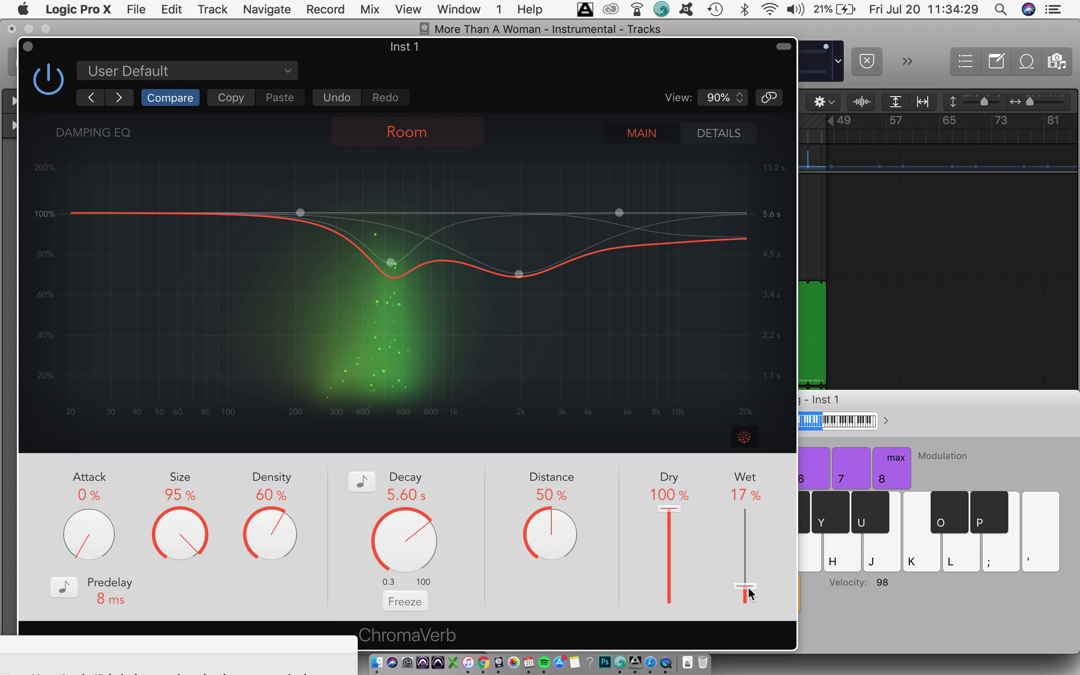
{"action": "key", "text": "j"}
{"action": "key", "text": "o"}
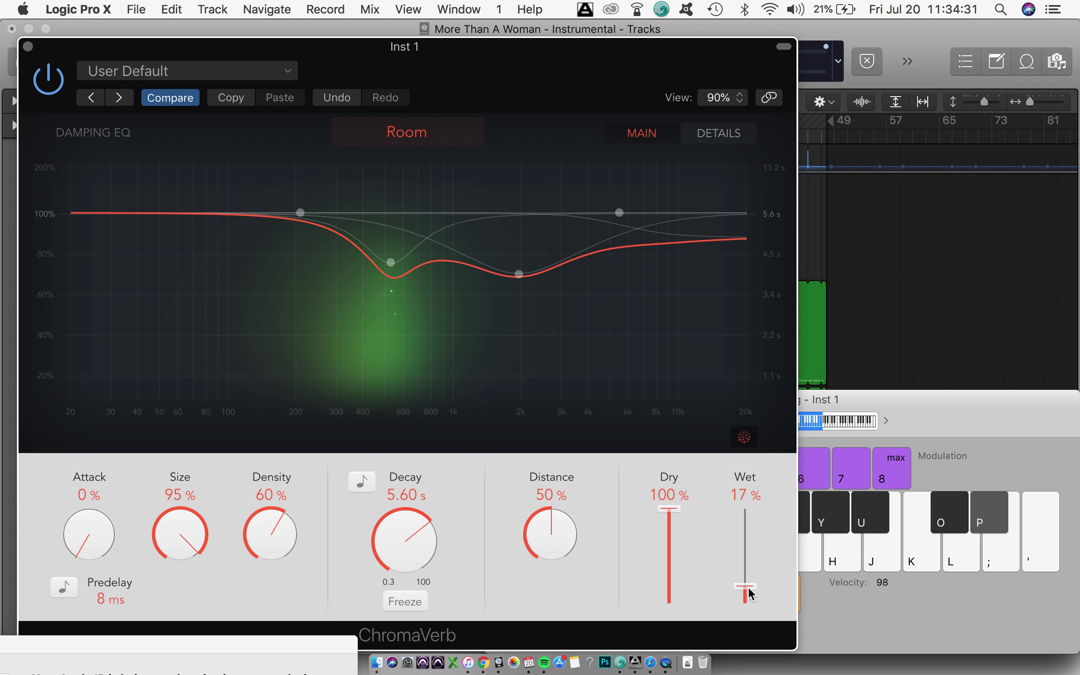
{"action": "key", "text": "o"}
{"action": "key", "text": "j"}
{"action": "key", "text": "j"}
{"action": "key", "text": "o"}
{"action": "key", "text": "j"}
{"action": "key", "text": "o"}
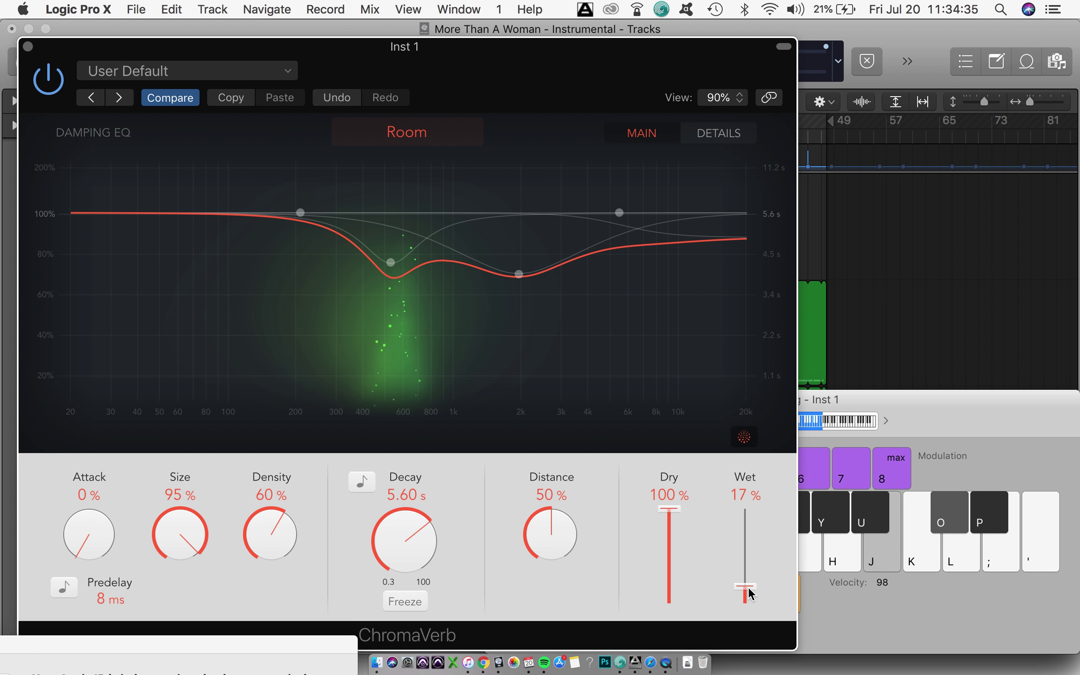
{"action": "key", "text": "o"}
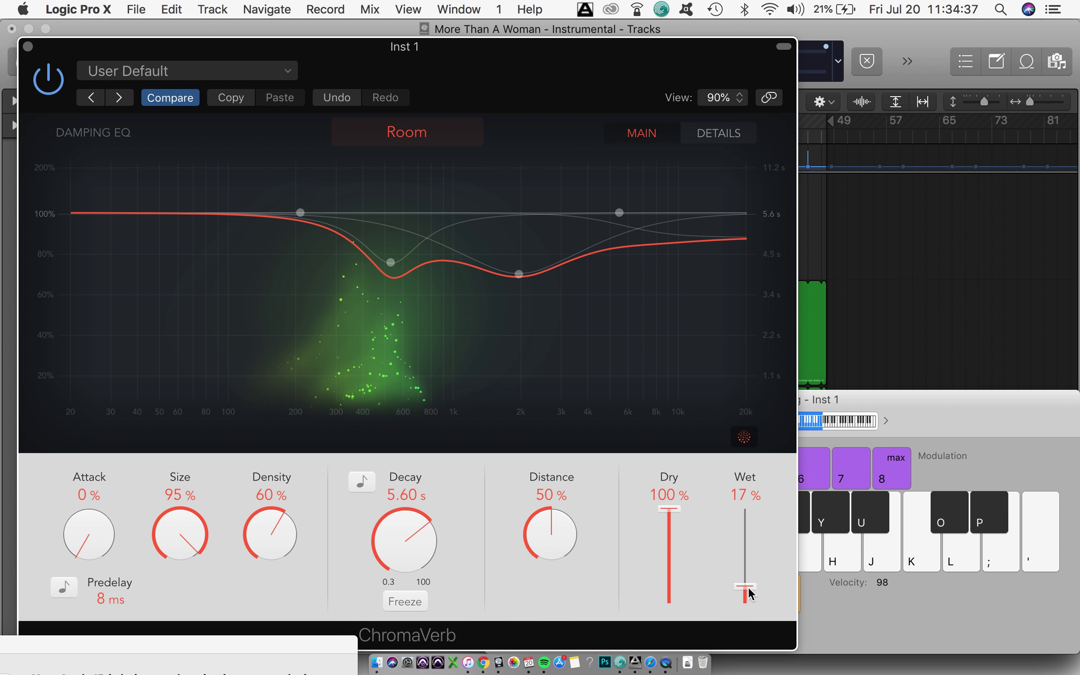
{"action": "key", "text": "o"}
{"action": "key", "text": "p"}
{"action": "key", "text": "o"}
{"action": "key", "text": "j"}
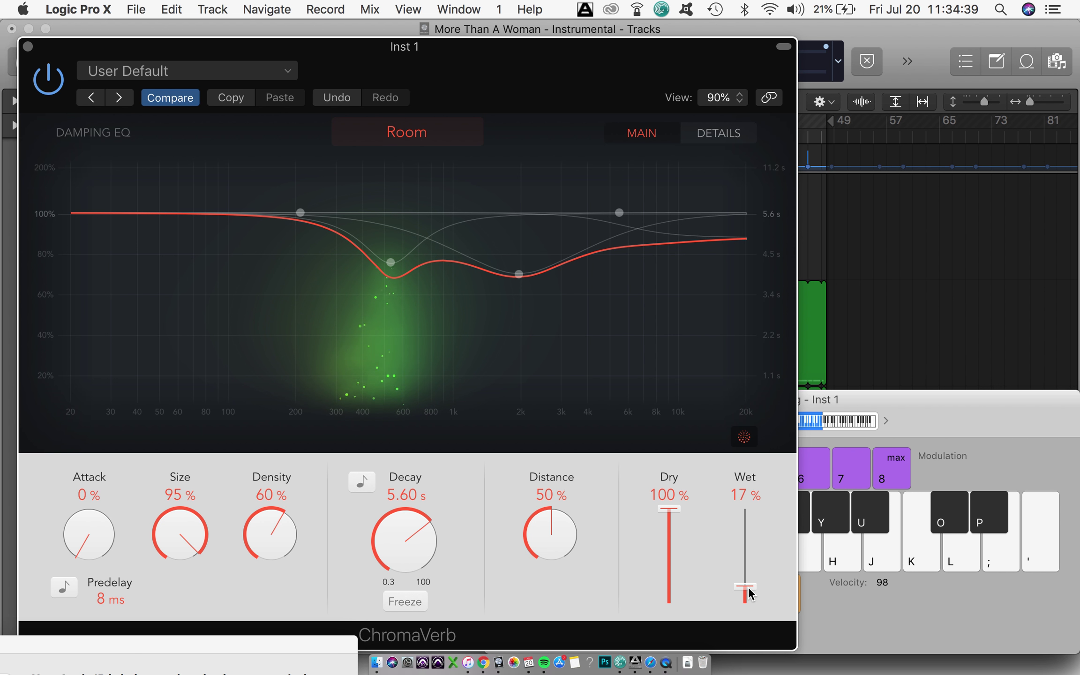
{"action": "key", "text": "o"}
{"action": "key", "text": "p"}
{"action": "key", "text": "o"}
{"action": "key", "text": "j"}
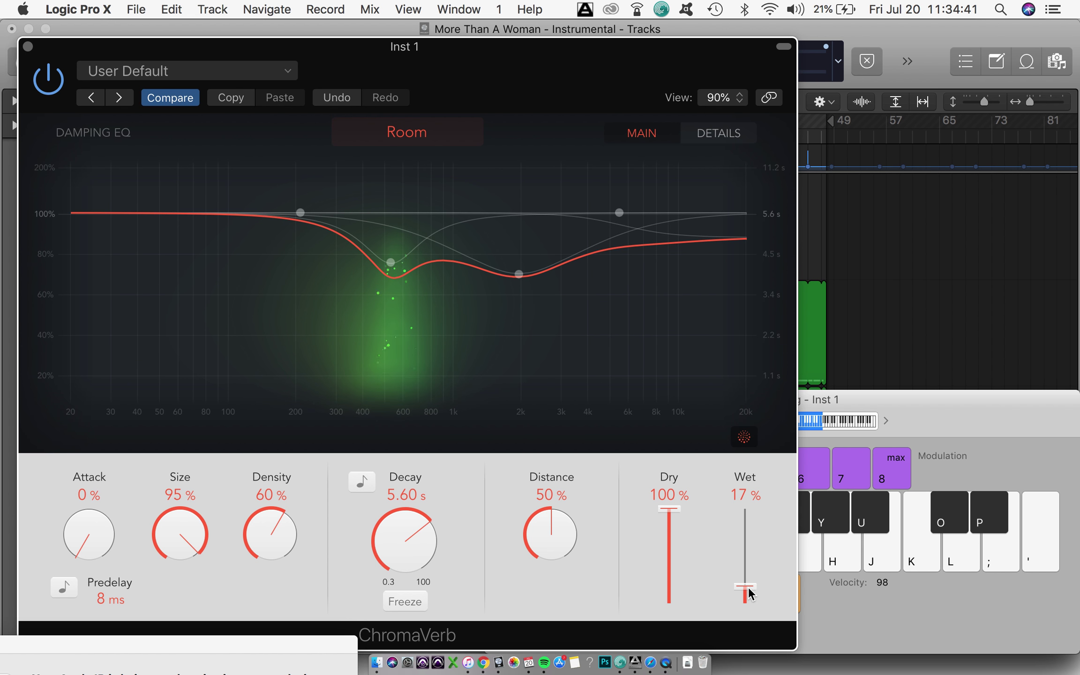
{"action": "key", "text": "j"}
{"action": "key", "text": "o"}
{"action": "key", "text": "p"}
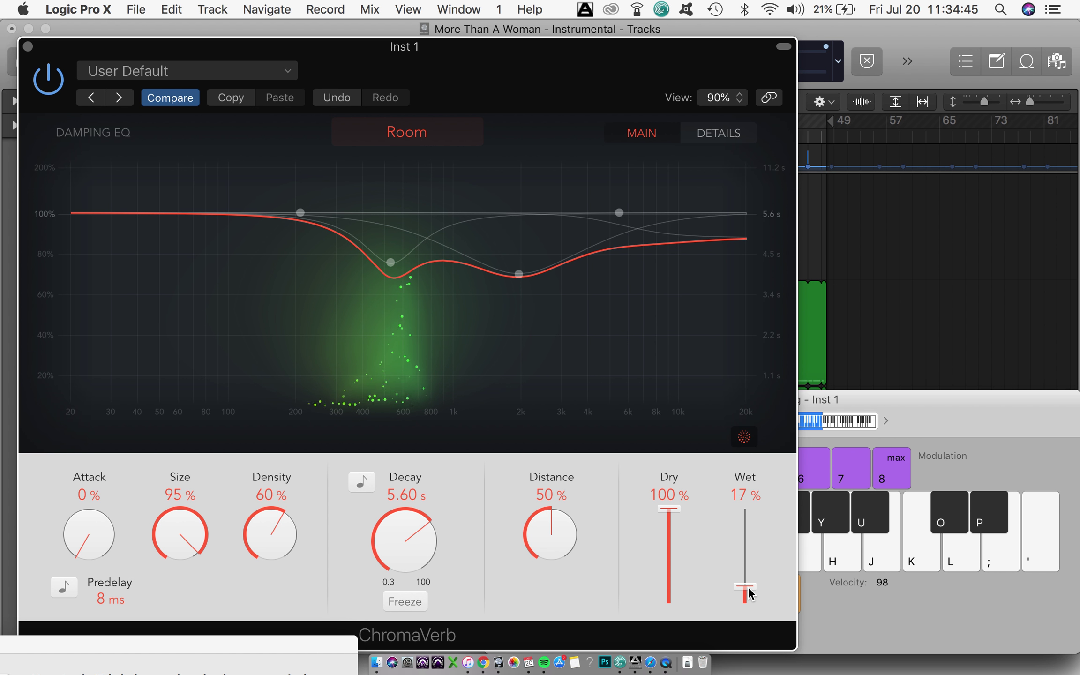
{"action": "key", "text": "o"}
{"action": "key", "text": "j"}
{"action": "key", "text": "j"}
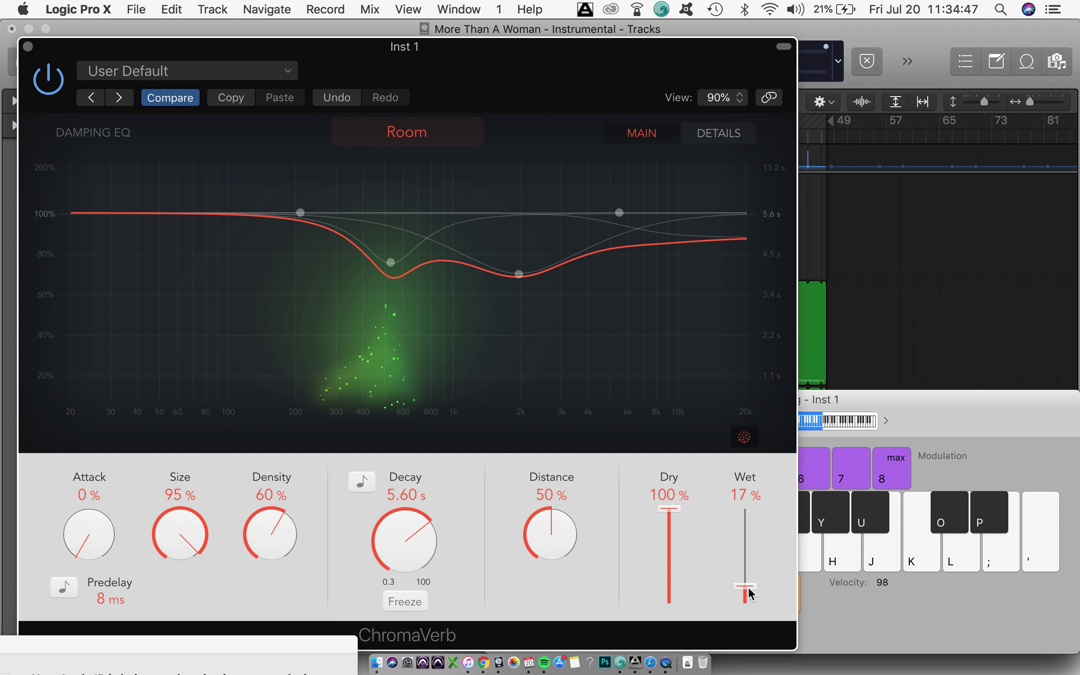
{"action": "key", "text": "j"}
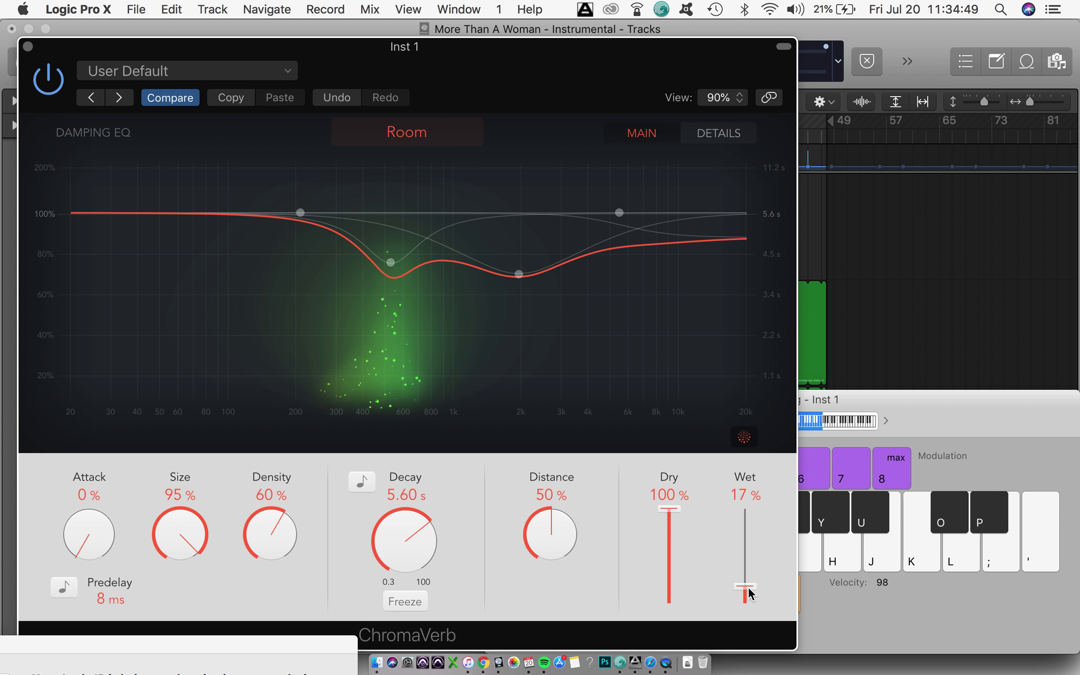
{"action": "key", "text": "j"}
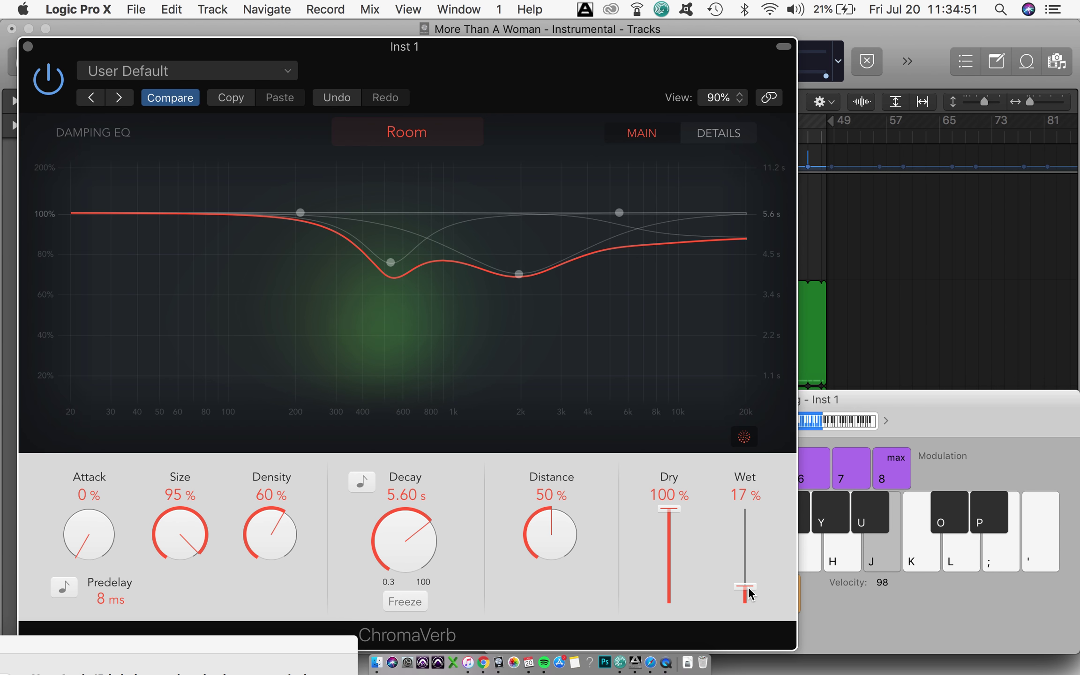
{"action": "key", "text": "o"}
{"action": "key", "text": "j"}
{"action": "key", "text": "j"}
{"action": "key", "text": "o"}
{"action": "key", "text": "j"}
{"action": "key", "text": "k"}
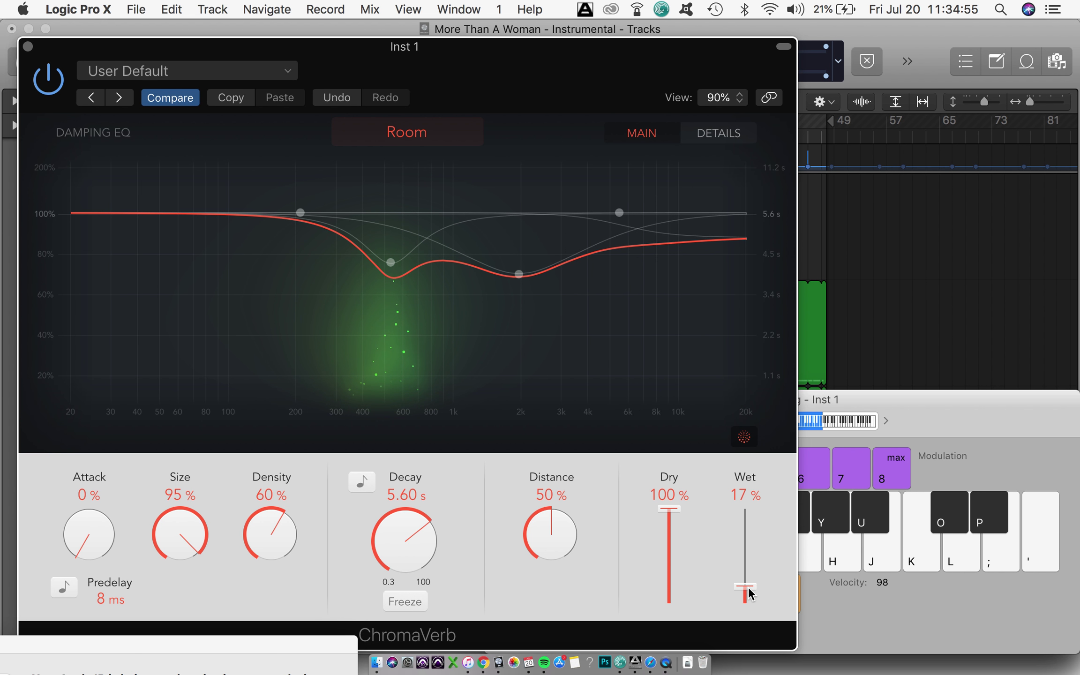
{"action": "key", "text": "o"}
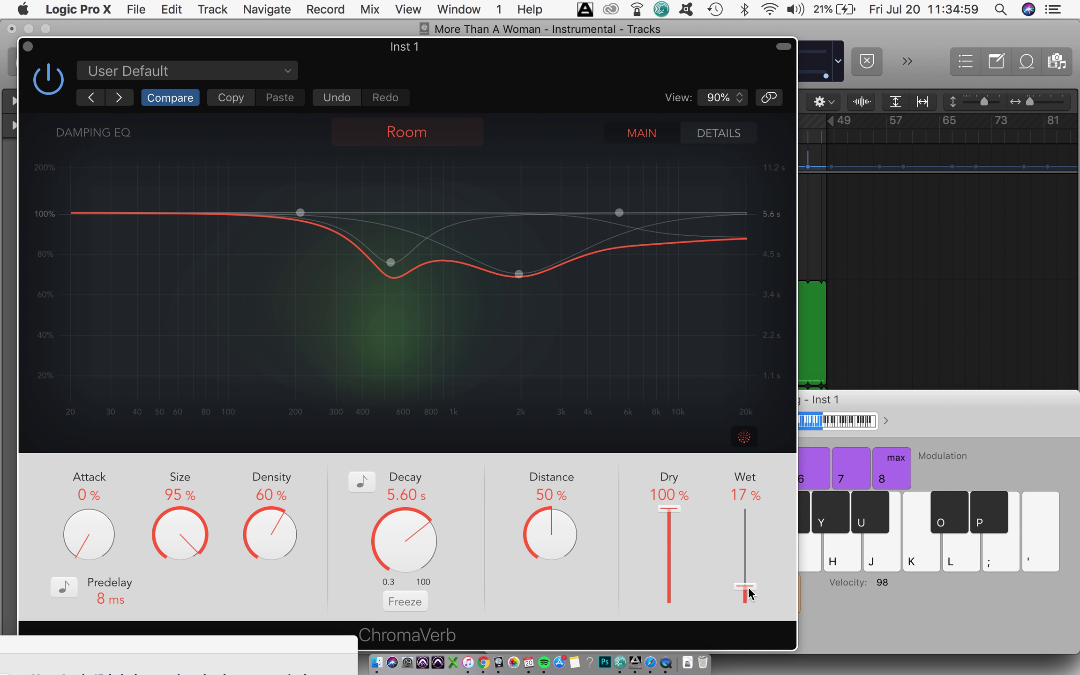
Perform the full melody phrase on Inst 1 using the J, O and T keys
{"action": "key", "text": "o"}
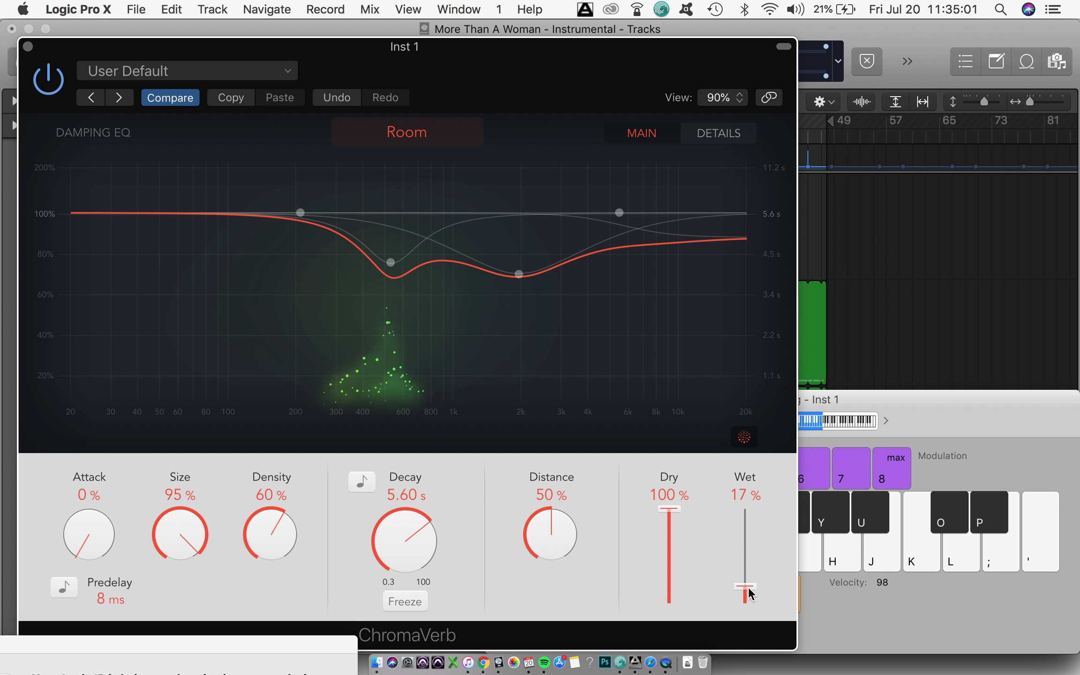
{"action": "key", "text": "j"}
{"action": "key", "text": "o"}
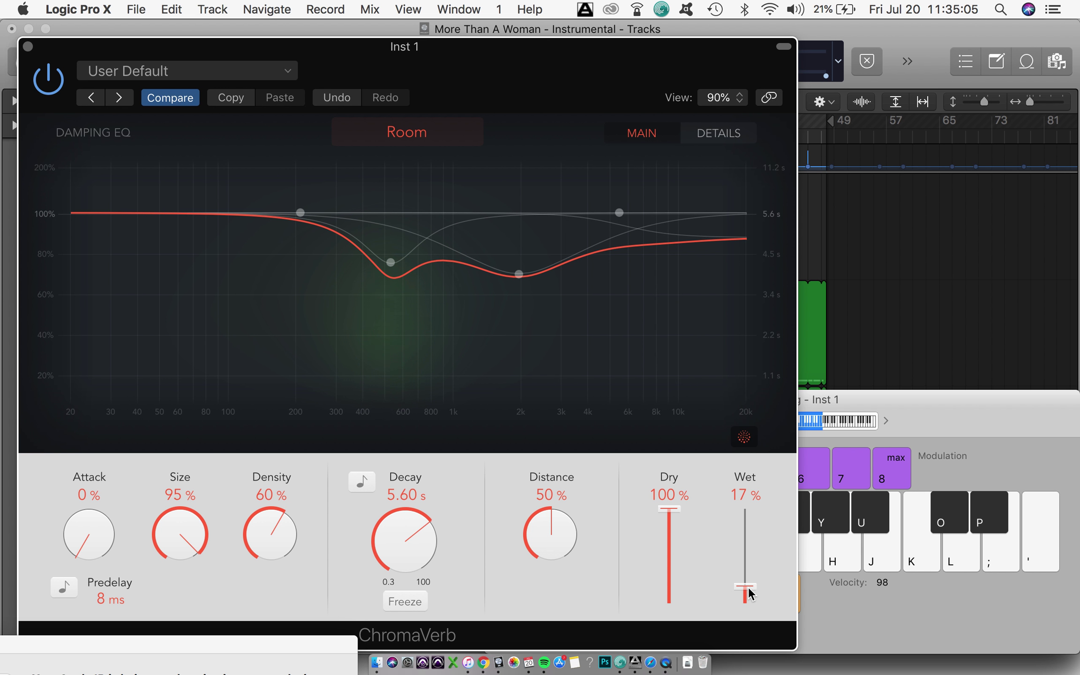
{"action": "key", "text": "o"}
{"action": "key", "text": "j"}
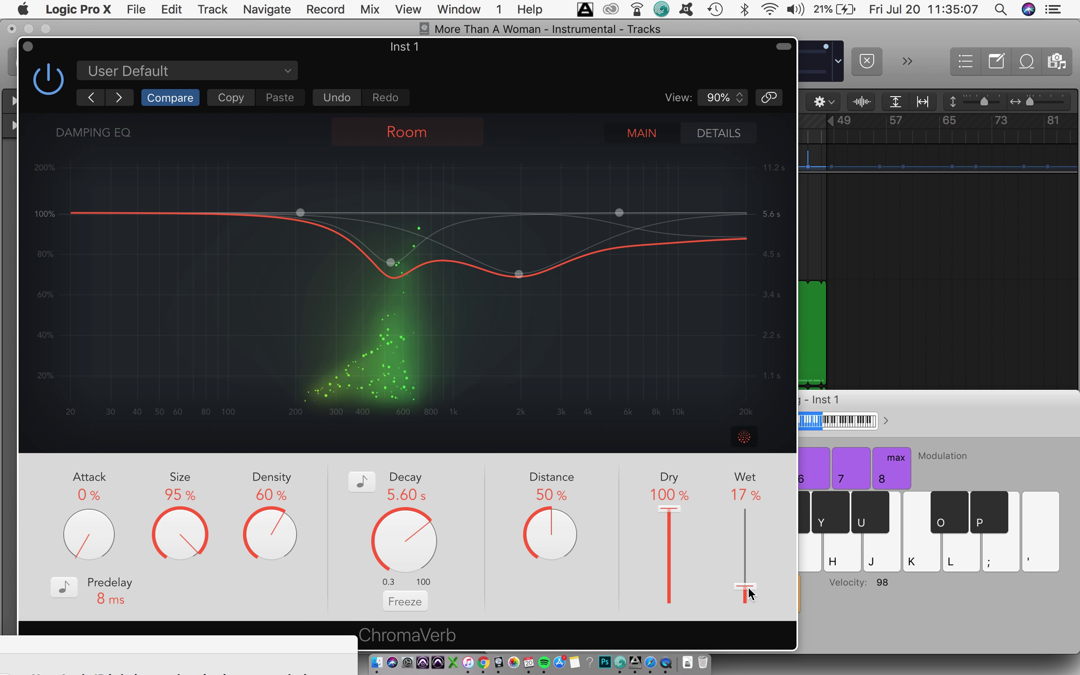
{"action": "key", "text": "j"}
{"action": "key", "text": "t"}
{"action": "key", "text": "j"}
{"action": "key", "text": "o"}
{"action": "key", "text": "o"}
{"action": "key", "text": "o"}
{"action": "key", "text": "j"}
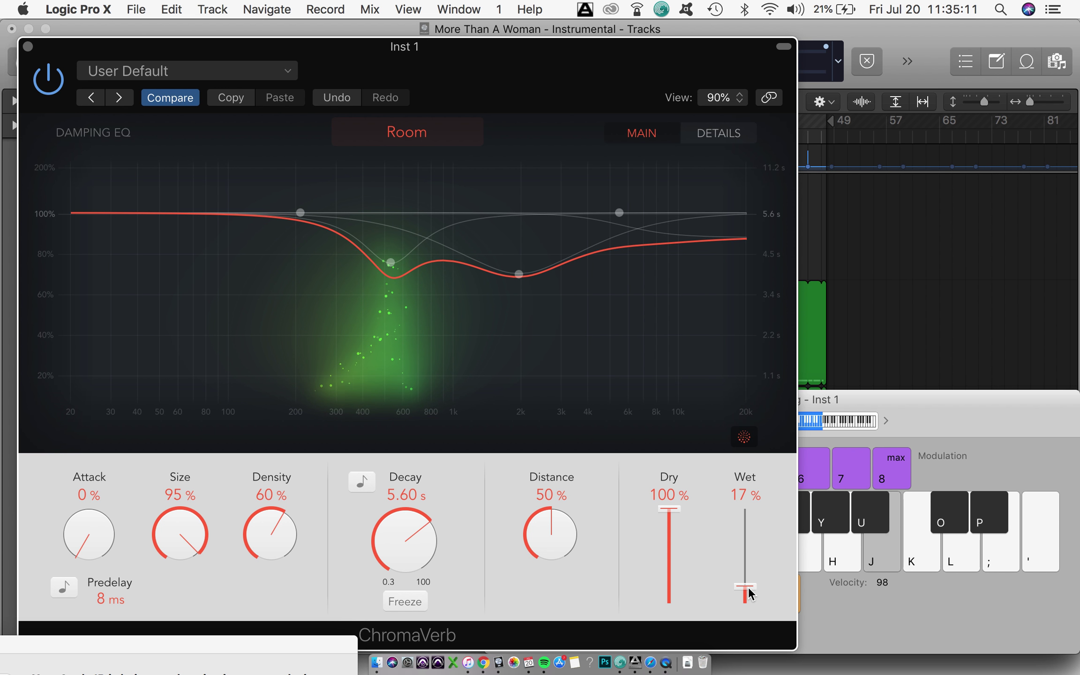
{"action": "key", "text": "j"}
{"action": "key", "text": "o"}
{"action": "key", "text": "o"}
{"action": "key", "text": "j"}
{"action": "key", "text": "j"}
{"action": "key", "text": "j"}
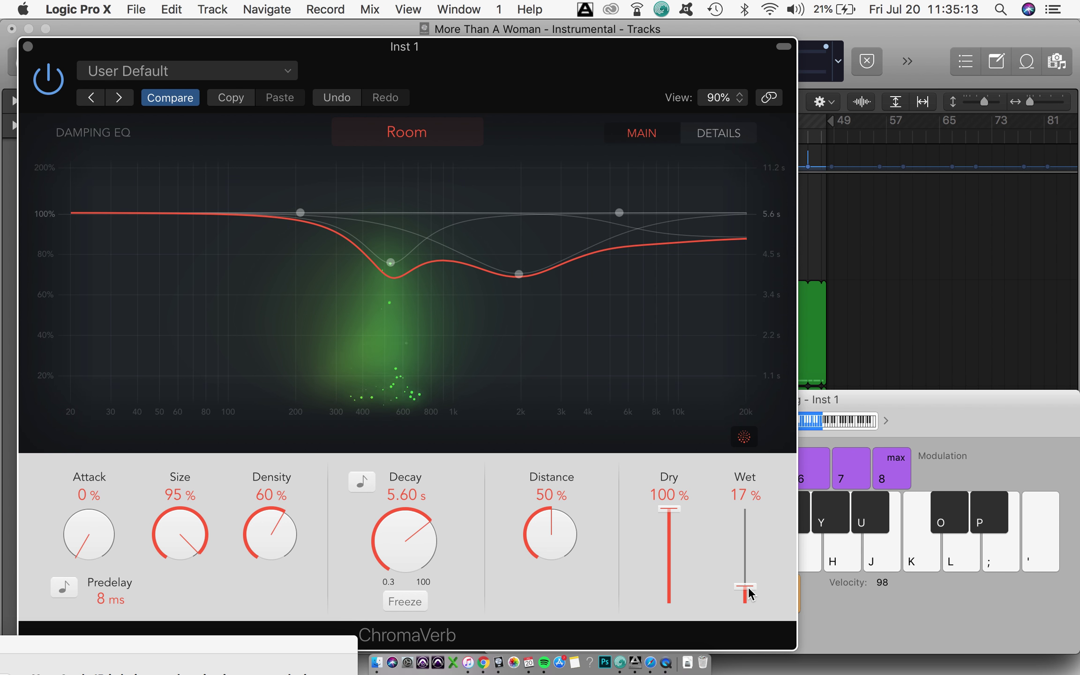
Play the closing notes of the melody on the J, T and O keys
{"action": "key", "text": "j"}
{"action": "key", "text": "t"}
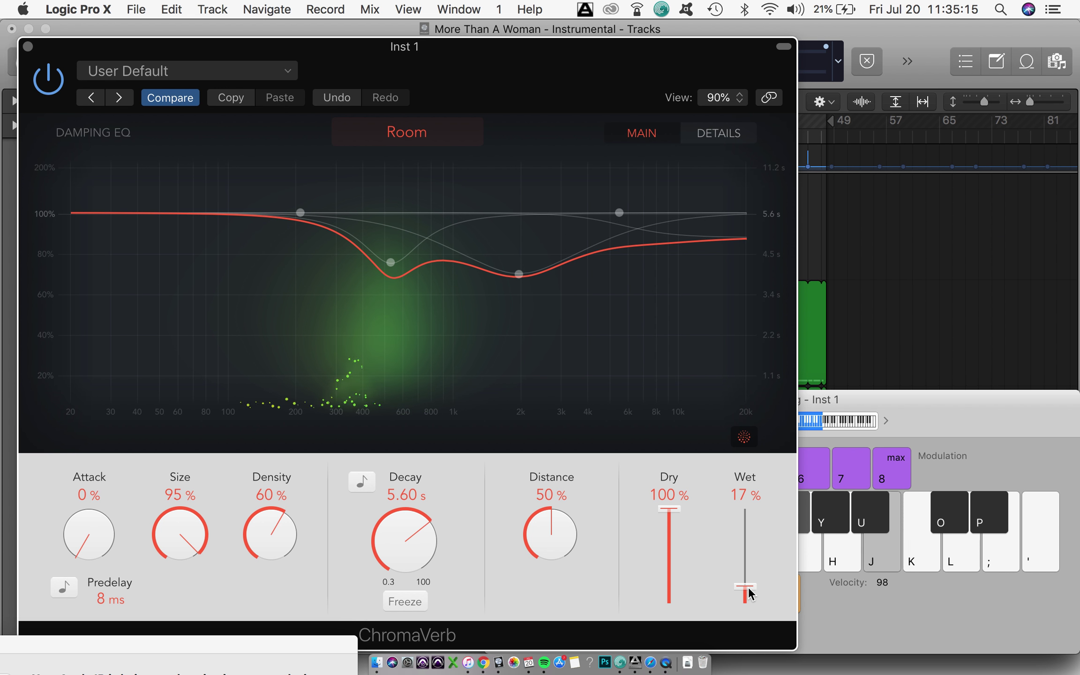
{"action": "key", "text": "o"}
{"action": "key", "text": "j"}
{"action": "key", "text": "o"}
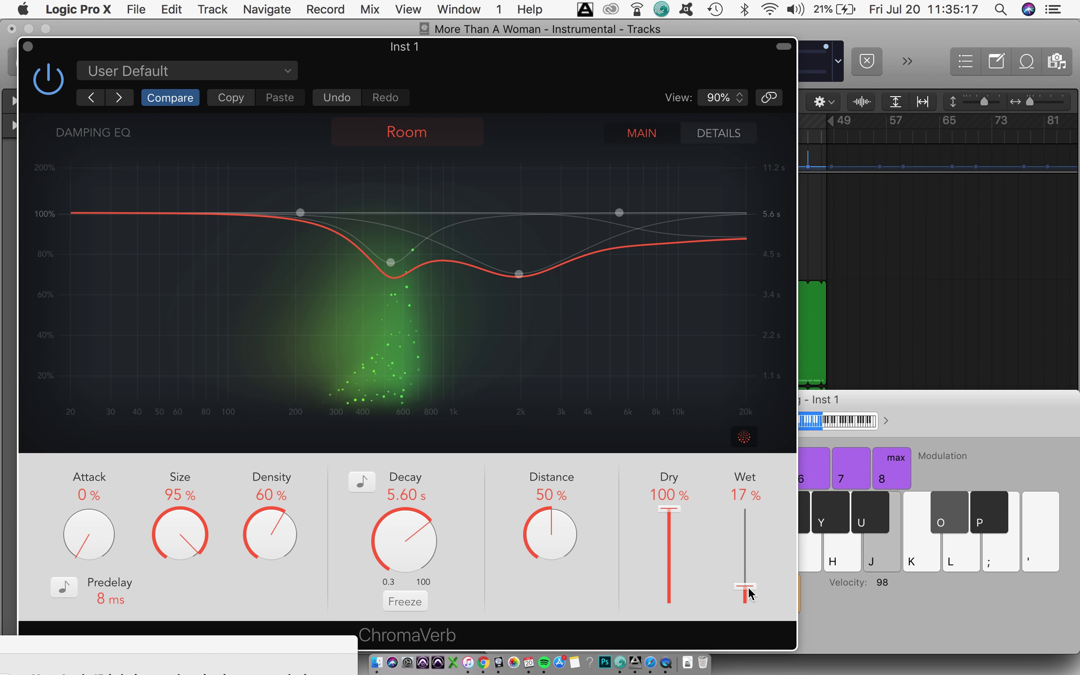
{"action": "key", "text": "j"}
{"action": "key", "text": "o"}
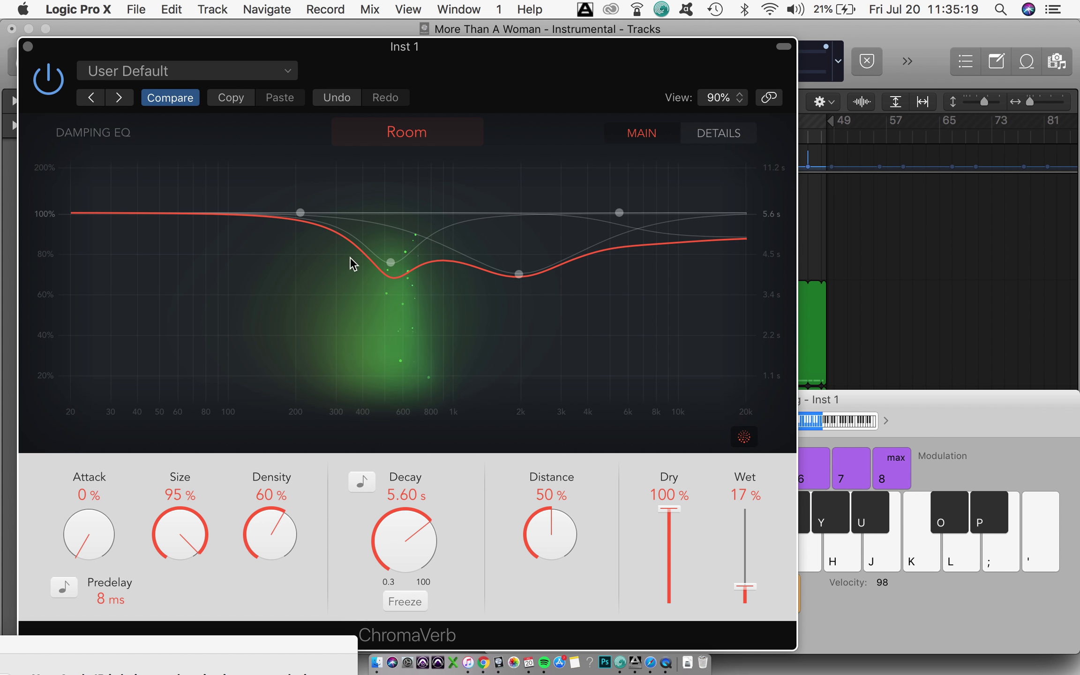
Close ChromaVerb, restore the default transport display, and capture the melody as a region
{"action": "left_click", "coordinate": [26, 47]}
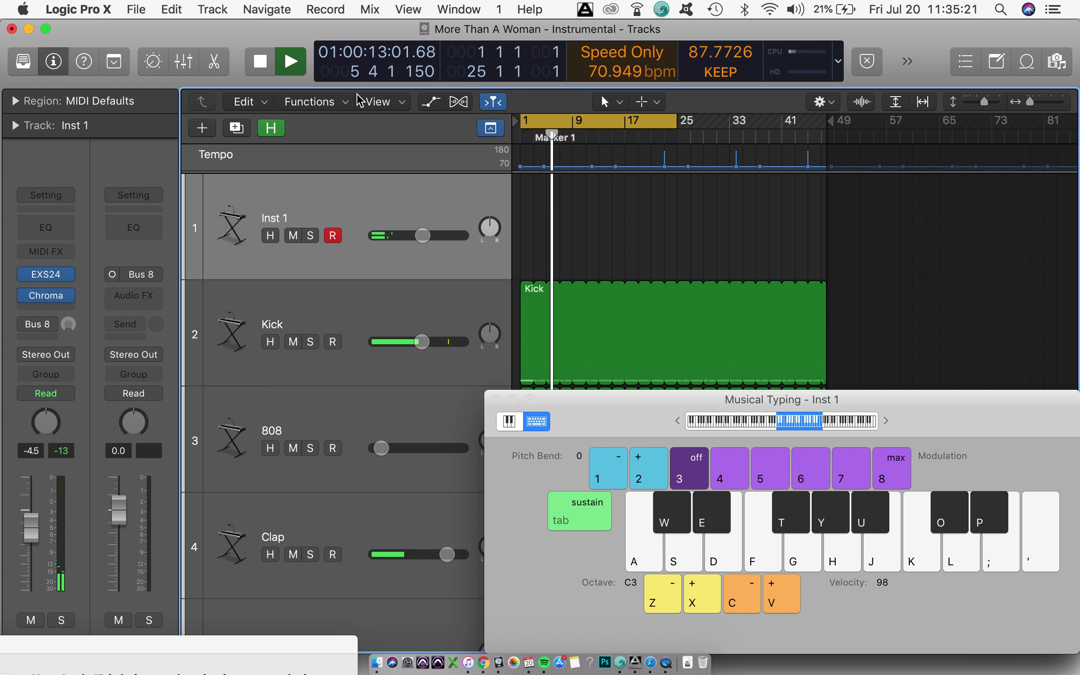
{"action": "left_click", "coordinate": [837, 69]}
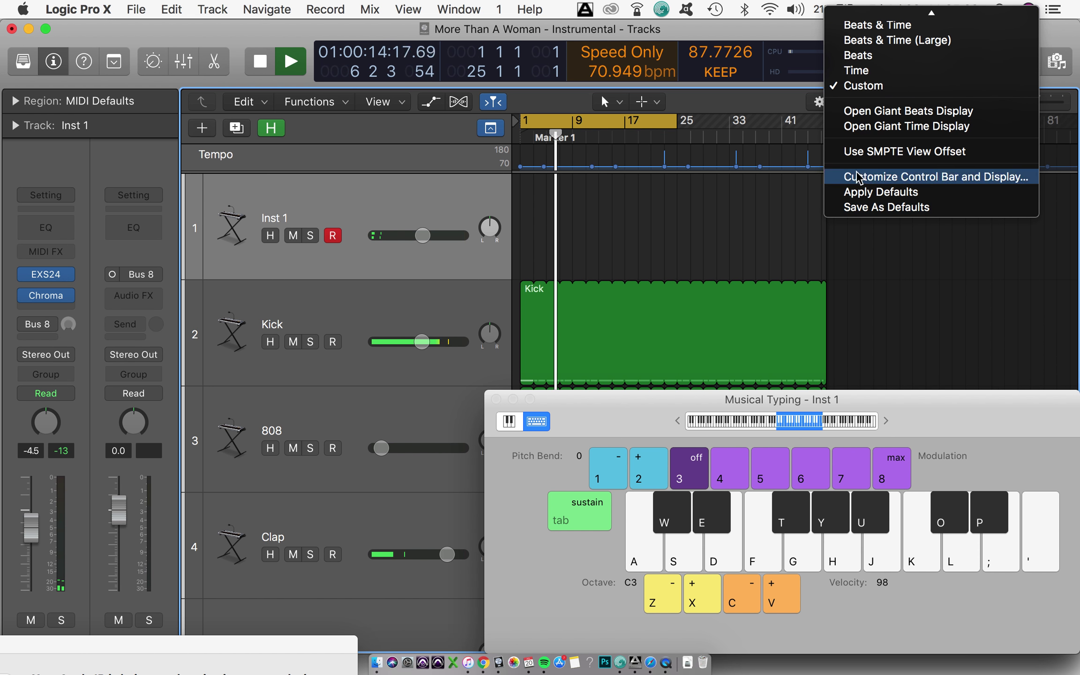
{"action": "left_click", "coordinate": [871, 33]}
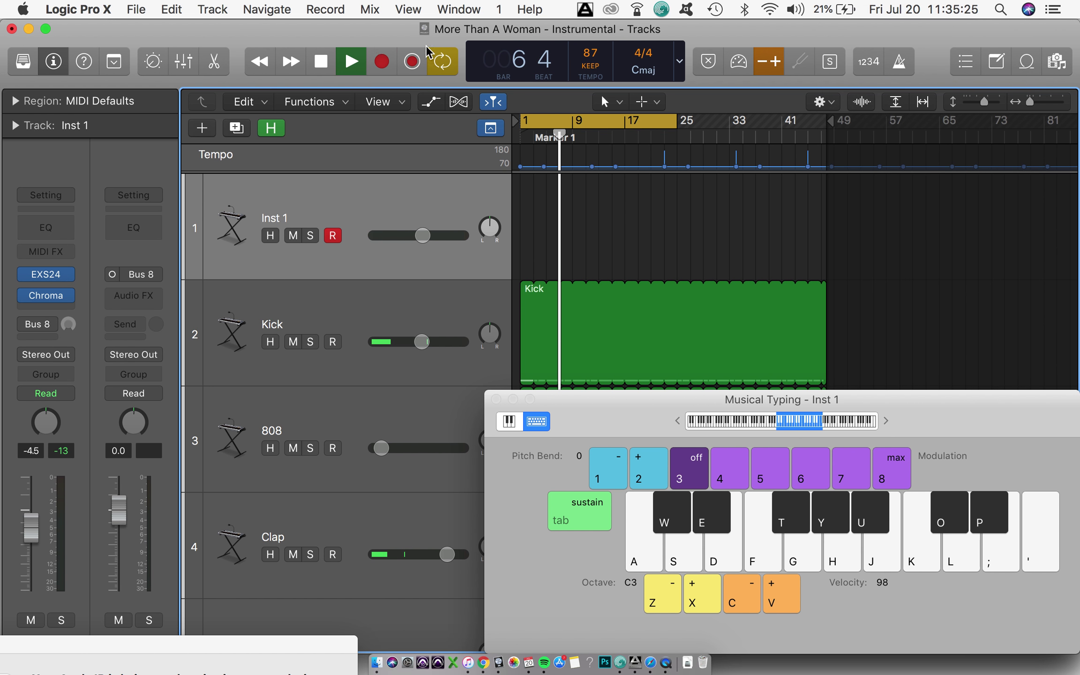
{"action": "left_click", "coordinate": [411, 64]}
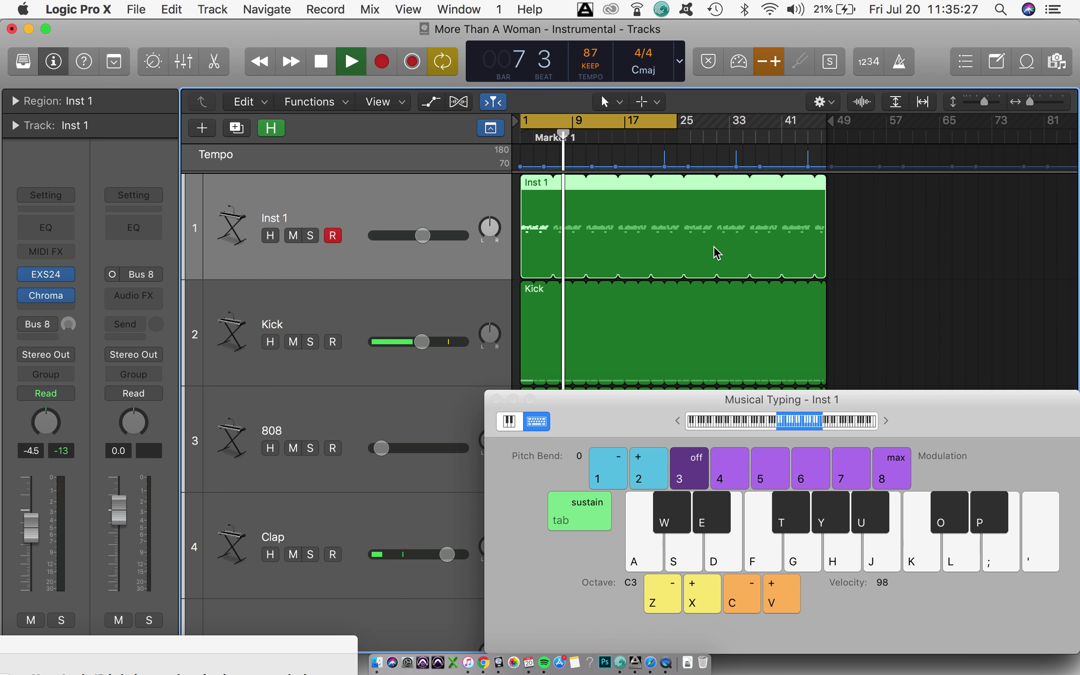
{"action": "left_click", "coordinate": [496, 400]}
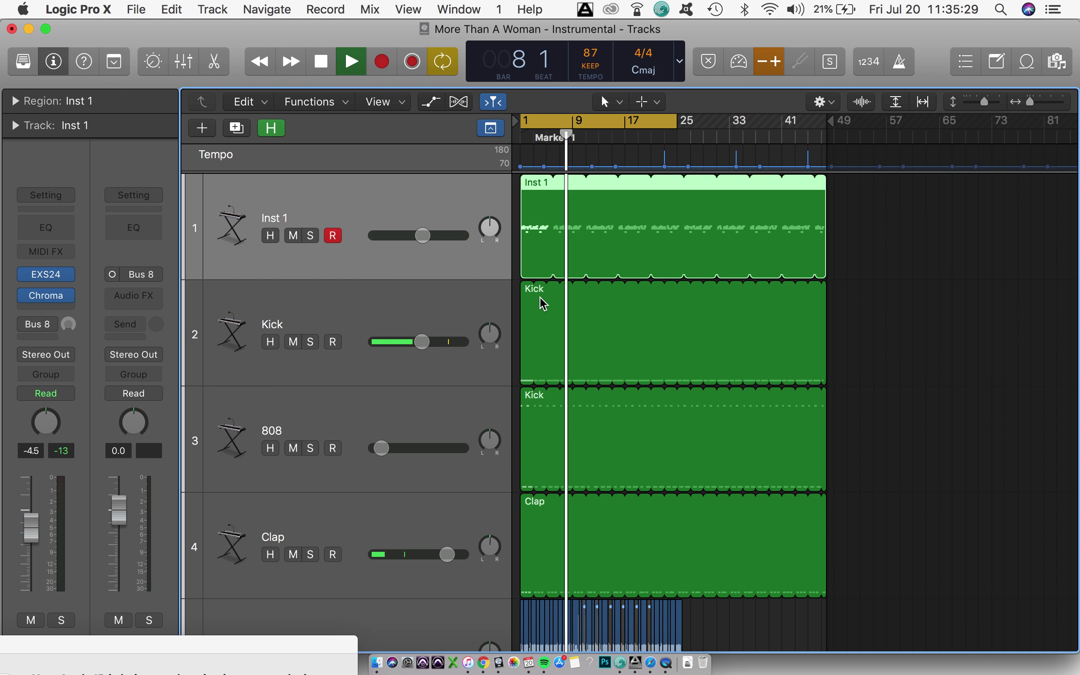
Open the region in the Piano Roll and set the EXS24 Glide from 30 ms to 10 ms
{"action": "double_click", "coordinate": [529, 231]}
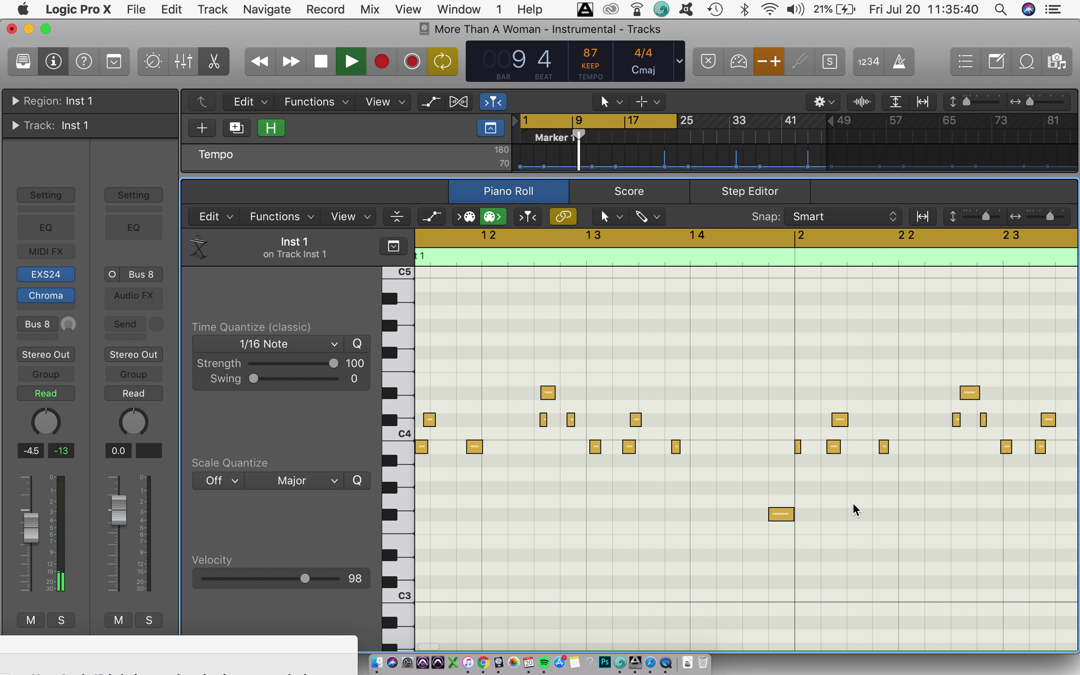
{"action": "left_click", "coordinate": [46, 275]}
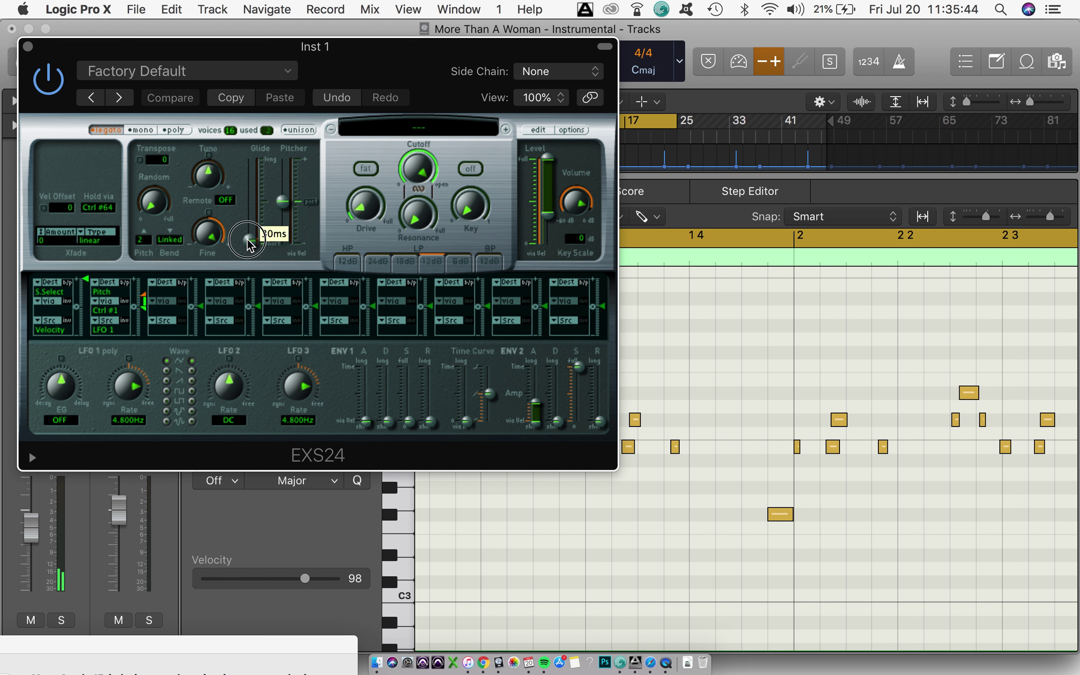
{"action": "left_click_drag", "start_coordinate": [247, 242], "coordinate": [250, 247]}
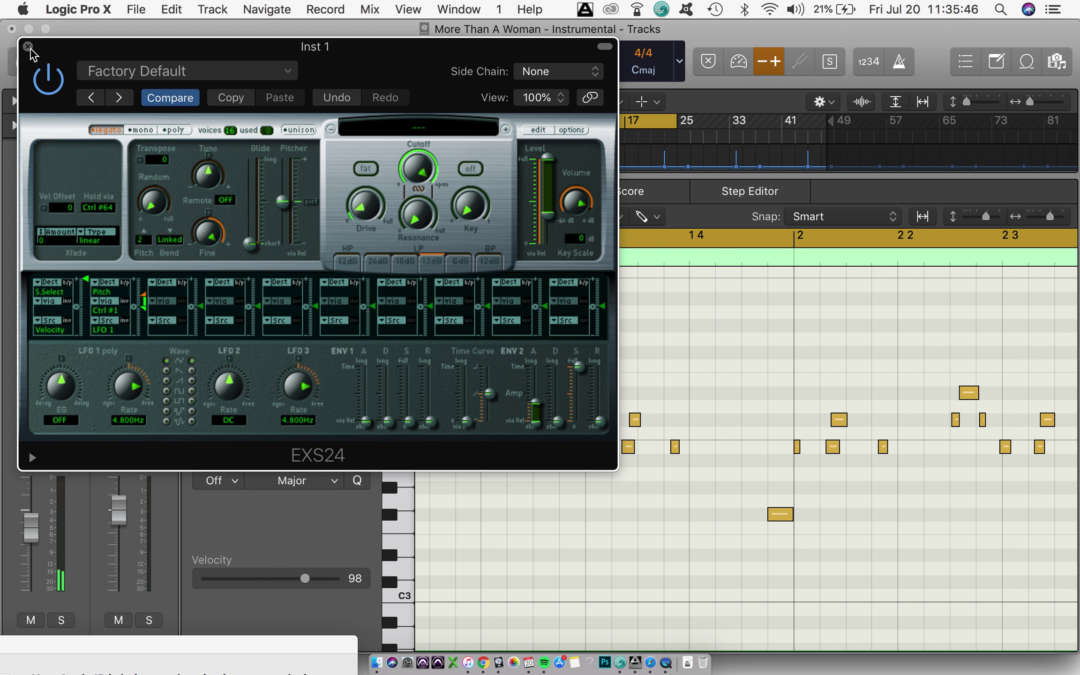
{"action": "left_click", "coordinate": [28, 46]}
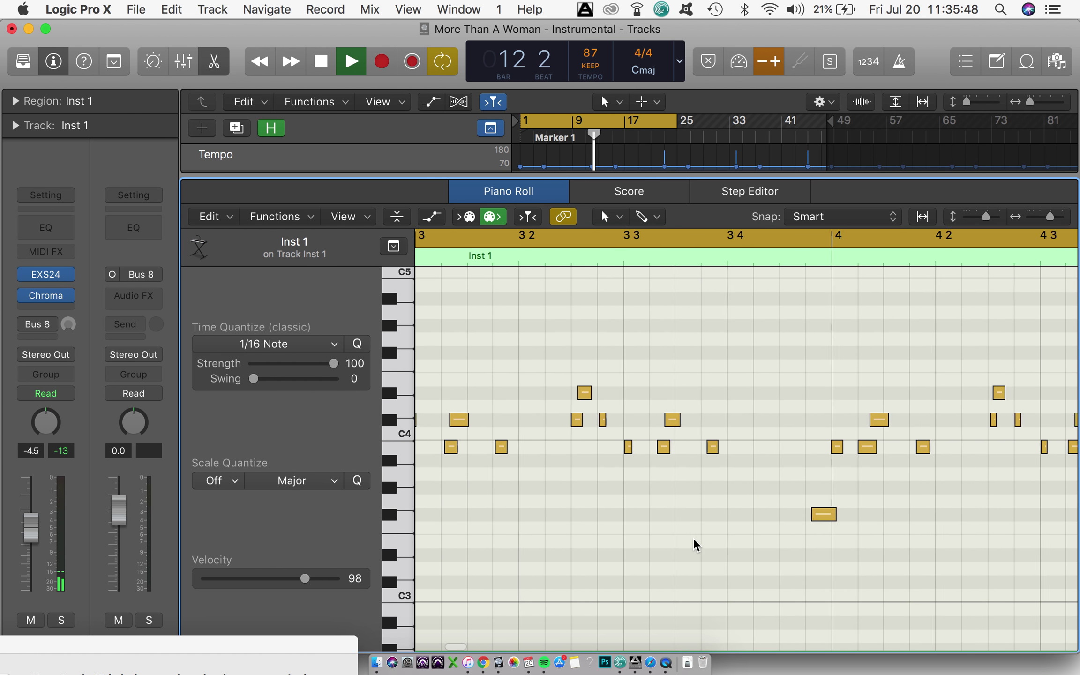
Replay from bar 1 and lengthen the C#4 note and the low note near bar 1 4
{"action": "key", "text": "space"}
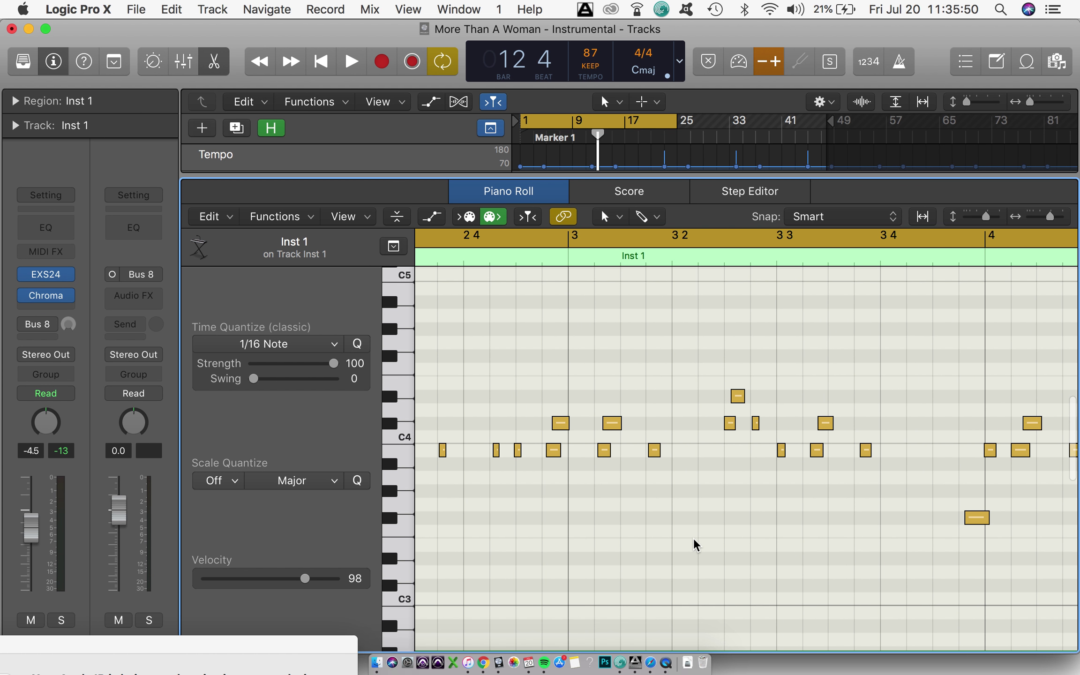
{"action": "key", "text": "Return"}
{"action": "key", "text": "space"}
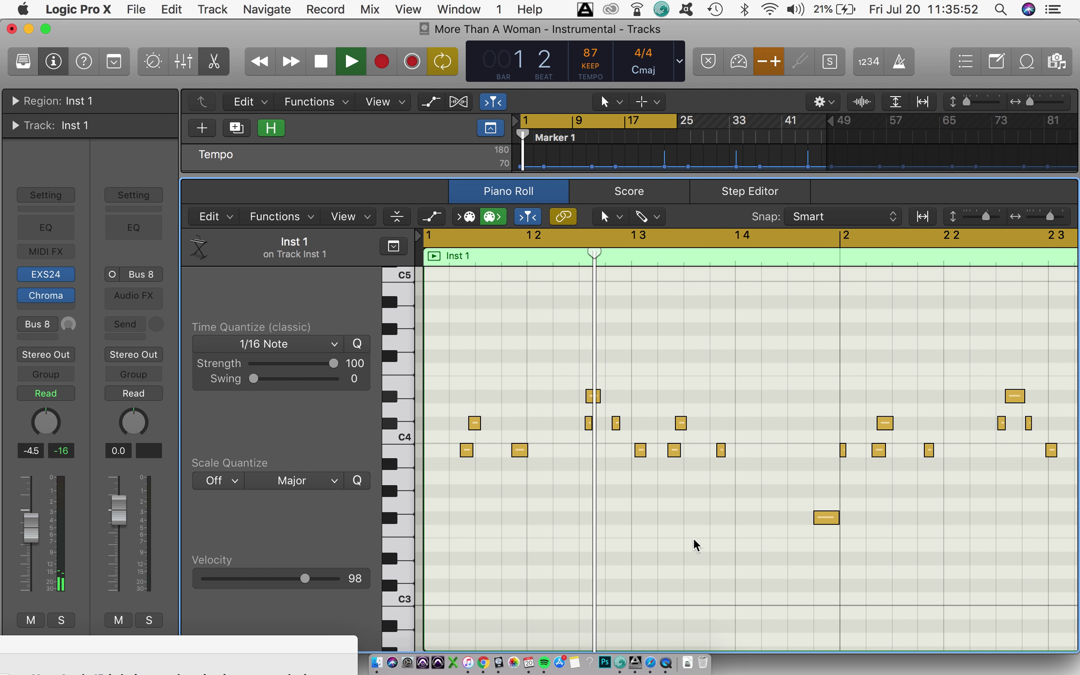
{"action": "scroll", "coordinate": [612, 431], "scroll_direction": "up", "scroll_amount": 5}
{"action": "scroll", "coordinate": [613, 432], "scroll_direction": "left", "scroll_amount": 6}
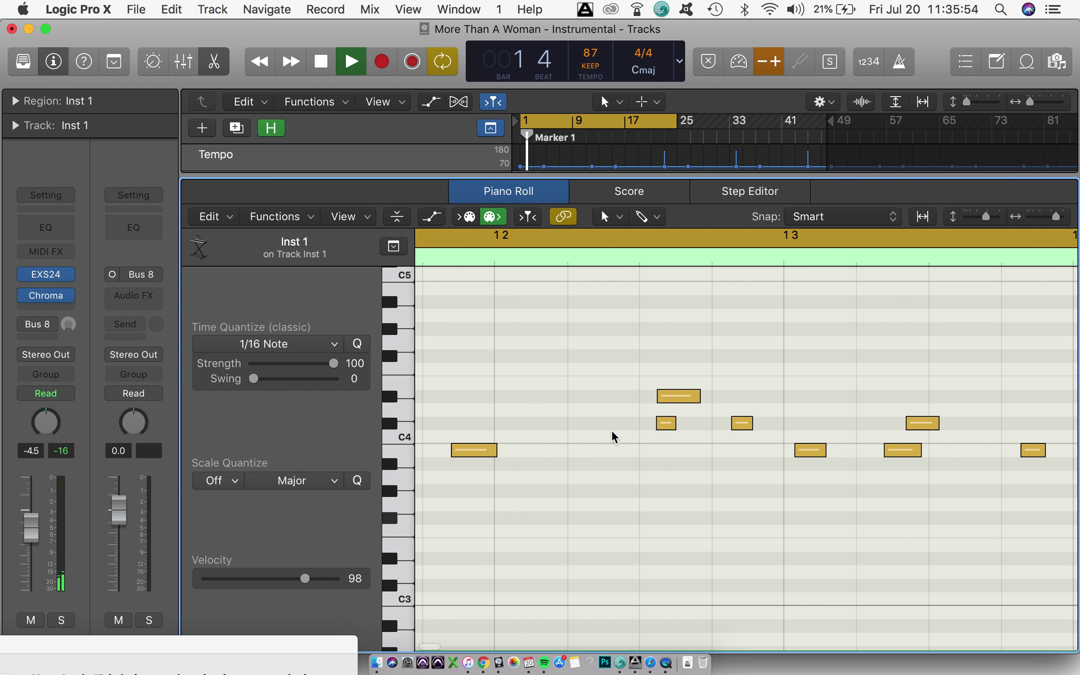
{"action": "left_click_drag", "start_coordinate": [657, 423], "coordinate": [644, 423]}
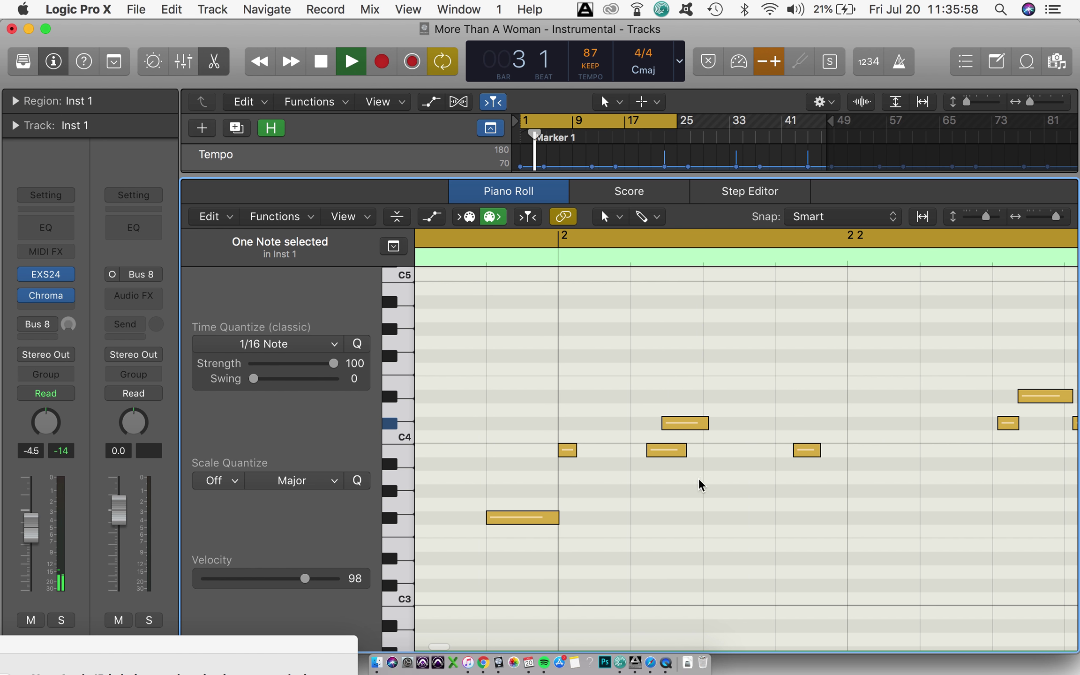
{"action": "left_click_drag", "start_coordinate": [558, 518], "coordinate": [566, 517]}
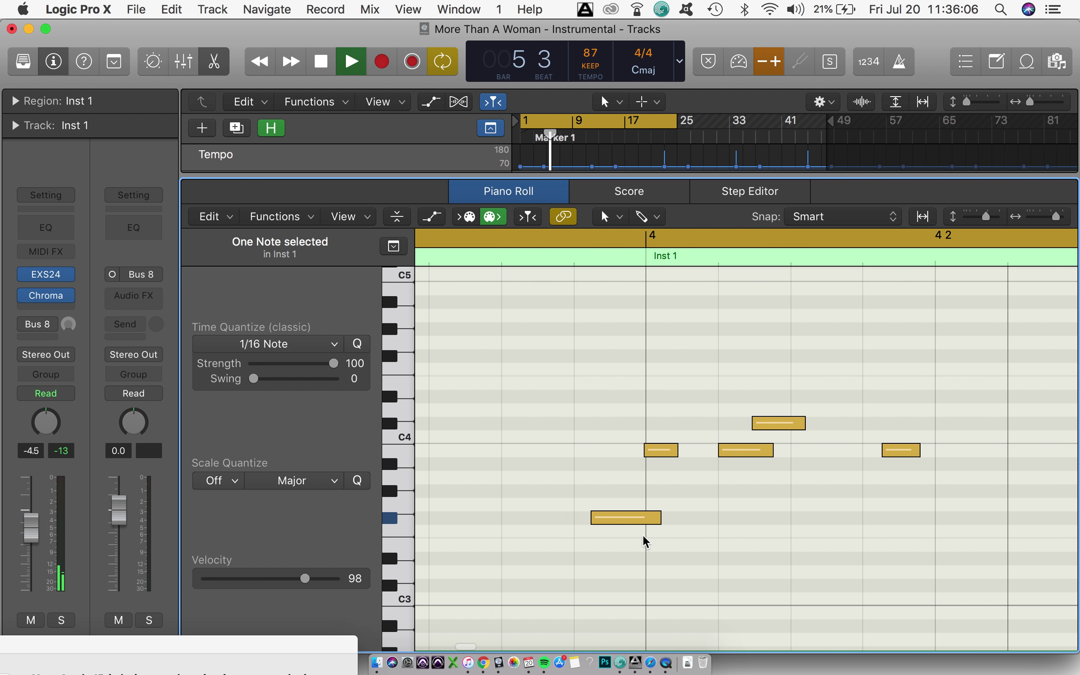
Shift the C4 note at bar 4 slightly later, replaying from bar 3 4
{"action": "left_click", "coordinate": [474, 257]}
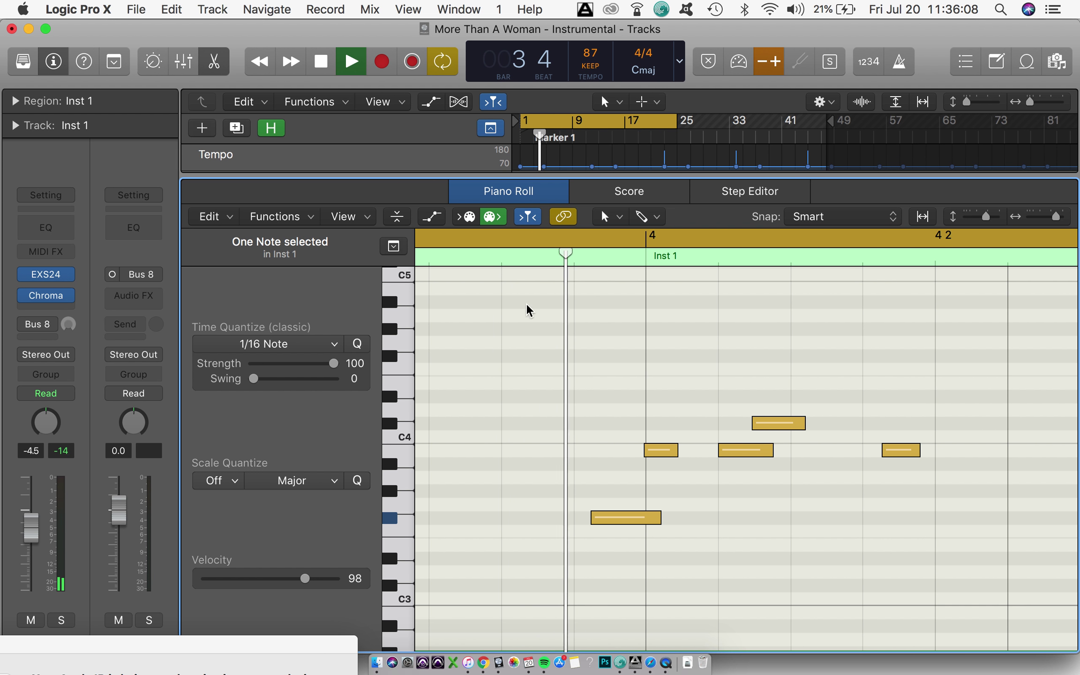
{"action": "scroll", "coordinate": [699, 497], "scroll_direction": "left", "scroll_amount": 2}
{"action": "left_click", "coordinate": [711, 451]}
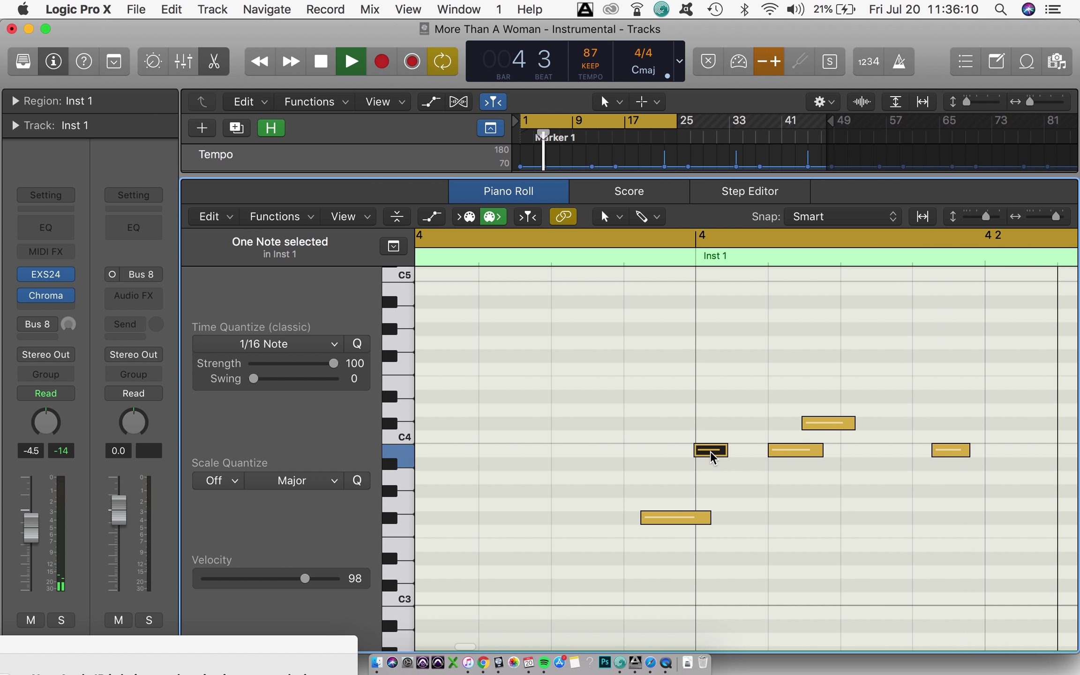
{"action": "left_click_drag", "start_coordinate": [711, 451], "coordinate": [720, 451]}
{"action": "left_click", "coordinate": [523, 258]}
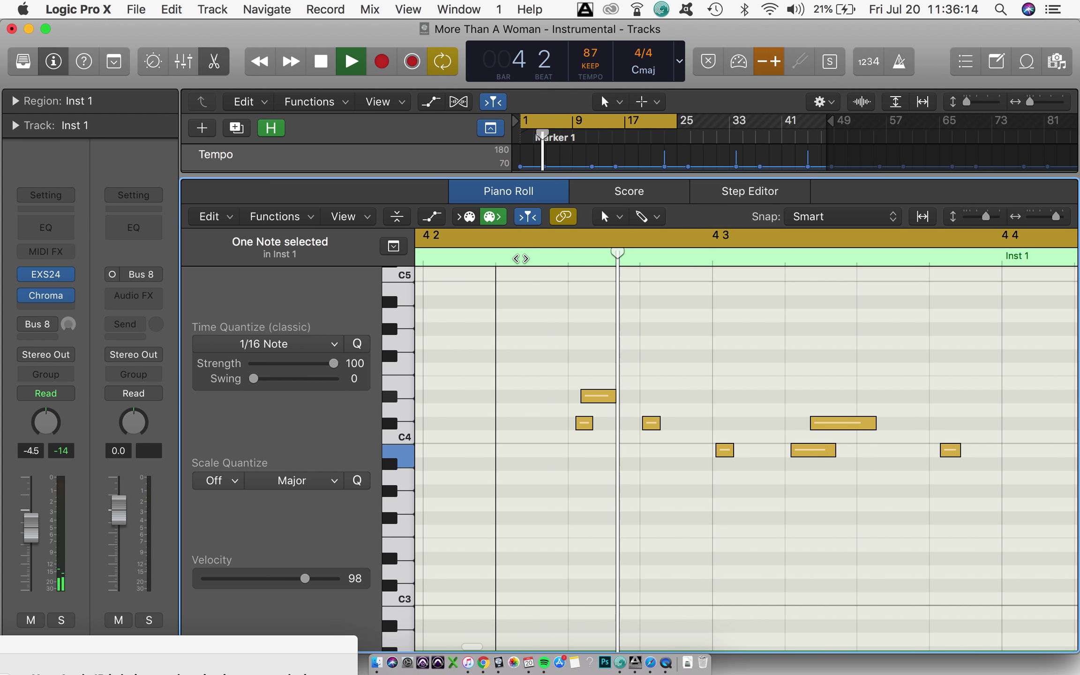
Zoom out to bars 2–4 and close the Piano Roll to show all tracks
{"action": "key", "text": "super+Left"}
{"action": "key", "text": "super+Left"}
{"action": "key", "text": "super+Left"}
{"action": "key", "text": "super+Left"}
{"action": "key", "text": "super+Left"}
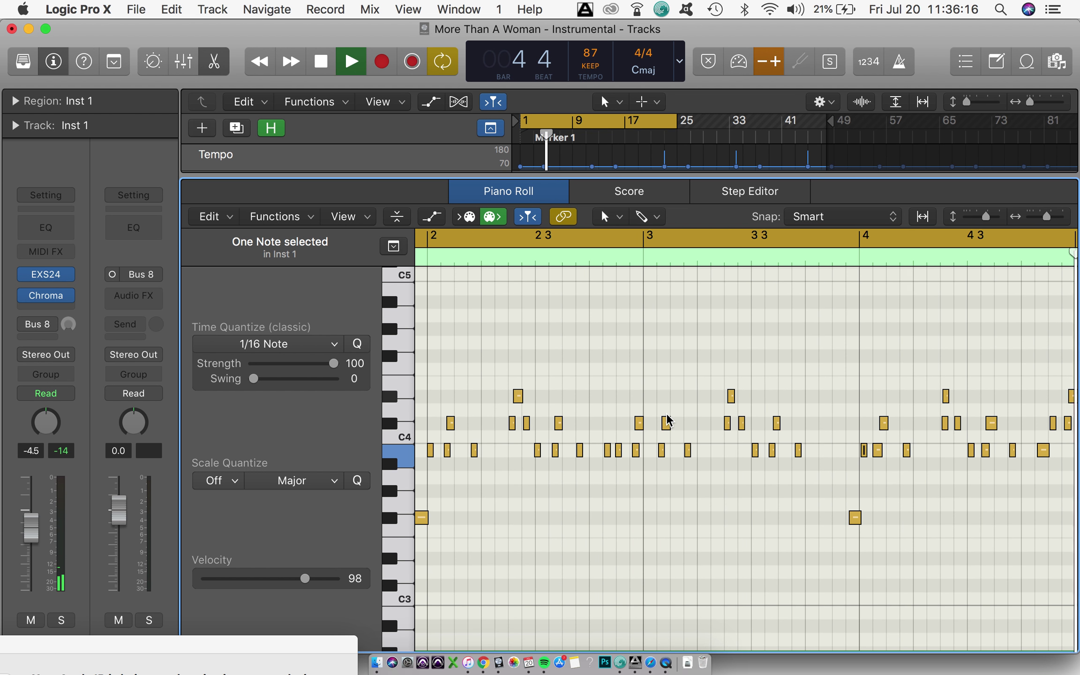
{"action": "key", "text": "e"}
{"action": "scroll", "coordinate": [628, 319], "scroll_direction": "up", "scroll_amount": 3}
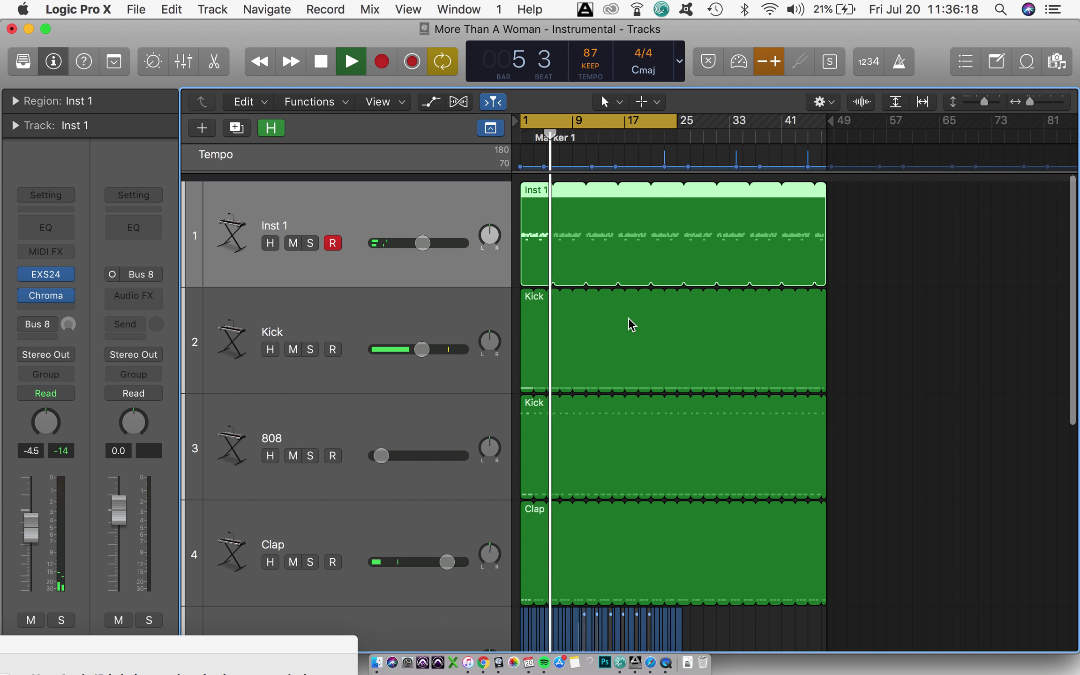
Lower the Inst 1 volume to -7.2 dB and open its melody notes, selecting the low note near bar 2
{"action": "left_click_drag", "start_coordinate": [421, 235], "coordinate": [414, 235]}
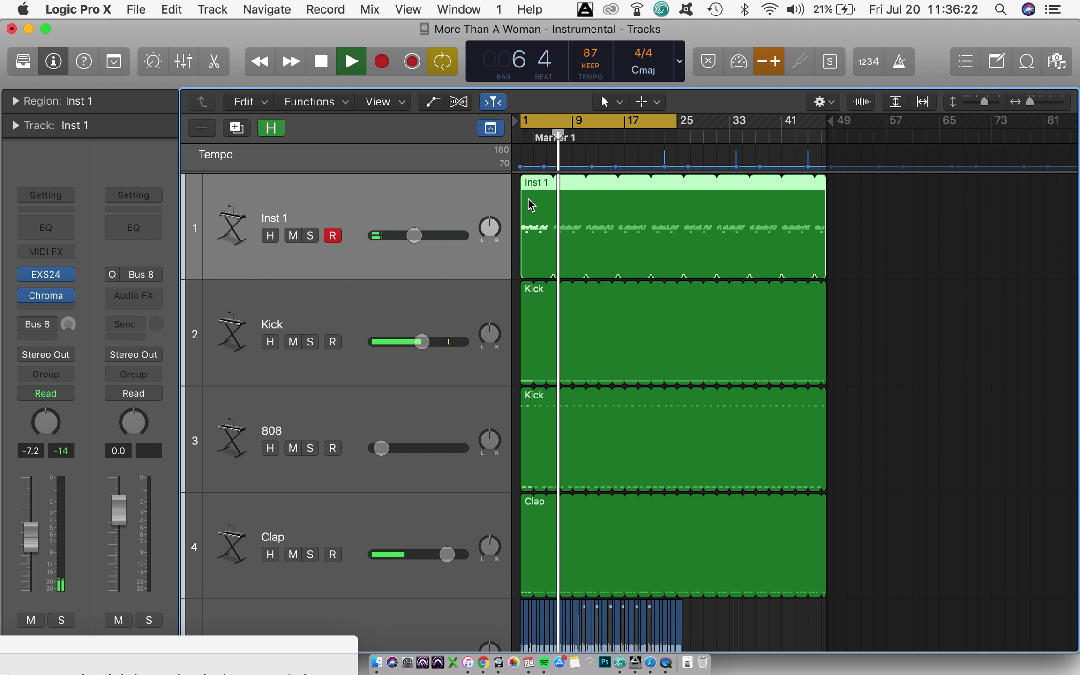
{"action": "double_click", "coordinate": [531, 216]}
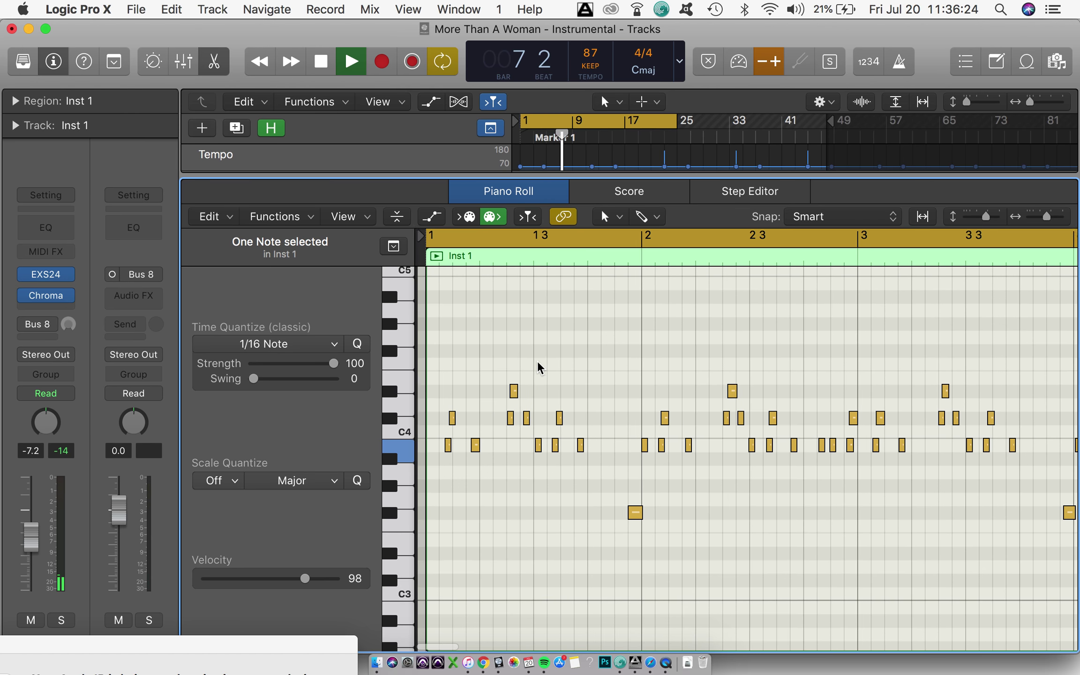
{"action": "left_click", "coordinate": [634, 512]}
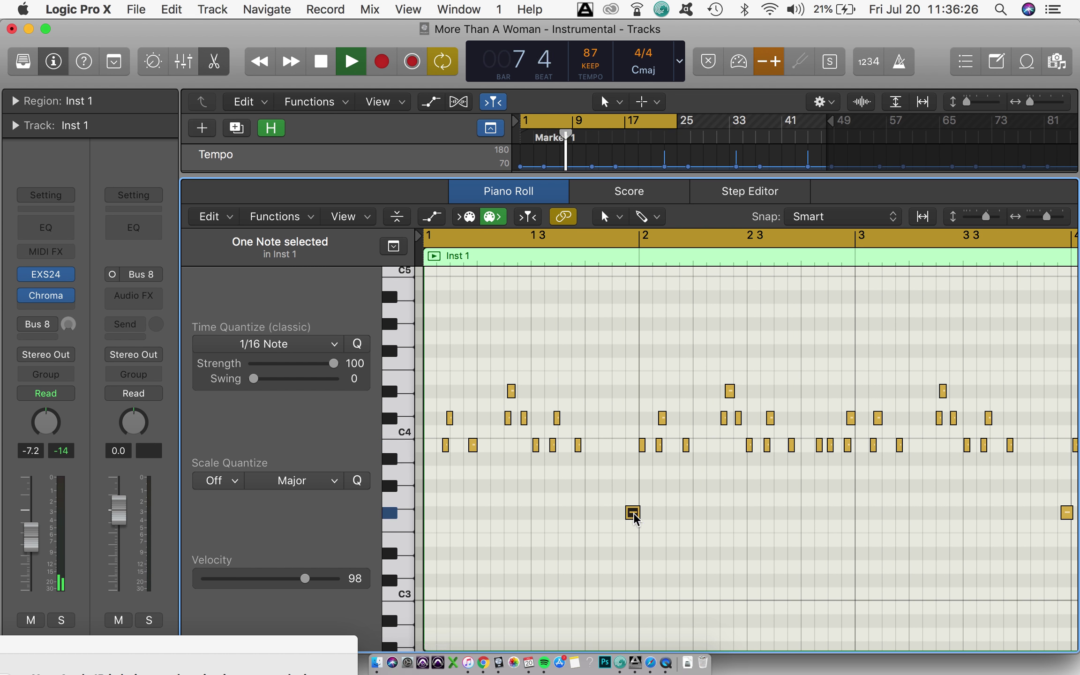
{"action": "left_click", "coordinate": [444, 446]}
Zoom in on the first C4 note, then zoom back out to show bars 1 to 8
{"action": "key", "text": "super+Right"}
{"action": "key", "text": "super+Right"}
{"action": "key", "text": "super+Right"}
{"action": "key", "text": "super+Right"}
{"action": "key", "text": "super+Right"}
{"action": "key", "text": "super+Right"}
{"action": "key", "text": "super+Left"}
{"action": "key", "text": "super+Left"}
{"action": "key", "text": "super+Left"}
{"action": "key", "text": "super+Left"}
{"action": "scroll", "coordinate": [446, 444], "scroll_direction": "left", "scroll_amount": 3}
{"action": "left_click", "coordinate": [527, 445]}
{"action": "key", "text": "super+Left"}
{"action": "key", "text": "super+Left"}
{"action": "key", "text": "super+Left"}
{"action": "key", "text": "super+Left"}
{"action": "key", "text": "super+Left"}
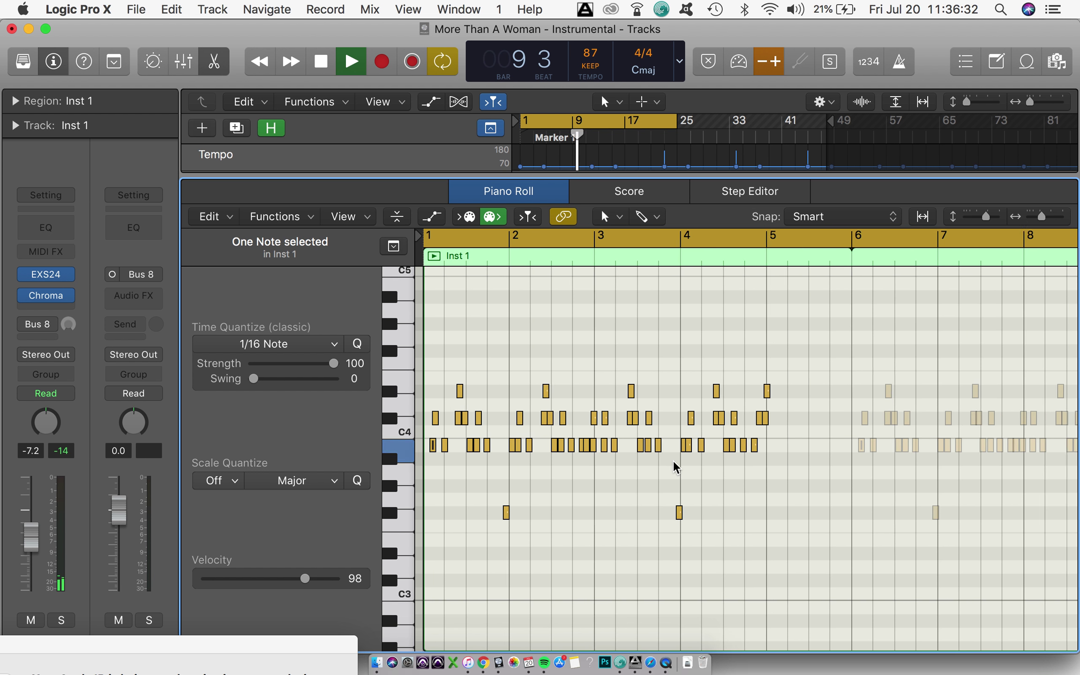
{"action": "left_click", "coordinate": [655, 512]}
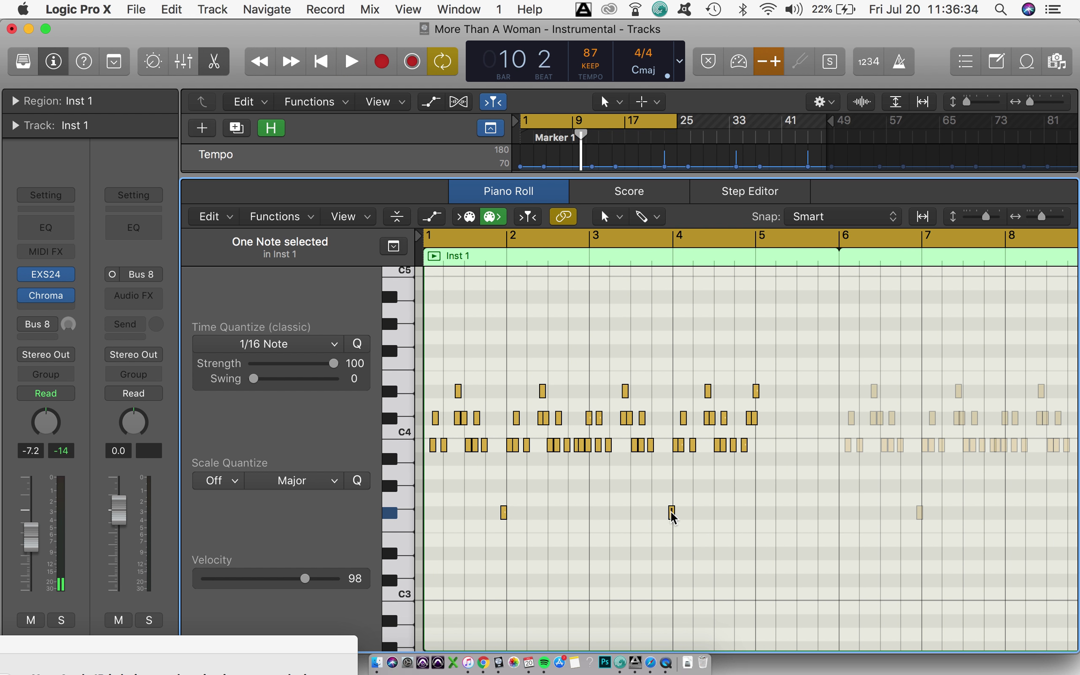
Play the melody from bar 3 beat 4, then from bar 3 beat 3
{"action": "double_click", "coordinate": [658, 254]}
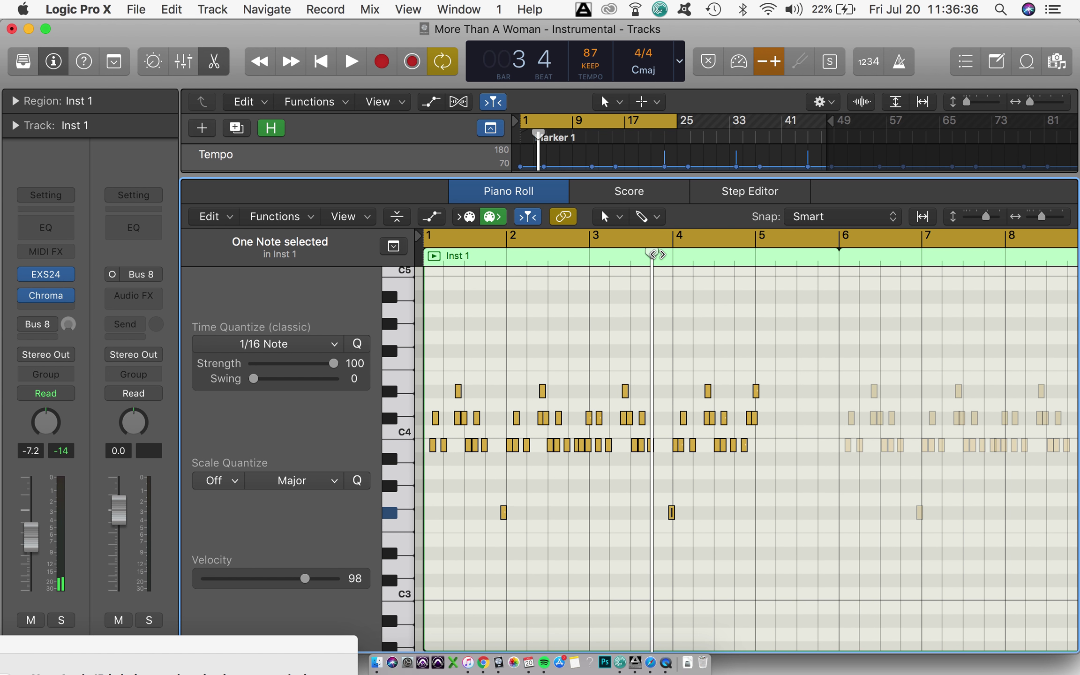
{"action": "left_click", "coordinate": [636, 254]}
{"action": "scroll", "coordinate": [727, 489], "scroll_direction": "down", "scroll_amount": 2}
{"action": "scroll", "coordinate": [727, 495], "scroll_direction": "down", "scroll_amount": 15}
{"action": "scroll", "coordinate": [727, 495], "scroll_direction": "up", "scroll_amount": 20}
{"action": "scroll", "coordinate": [727, 495], "scroll_direction": "down", "scroll_amount": 15}
{"action": "scroll", "coordinate": [726, 490], "scroll_direction": "up", "scroll_amount": 15}
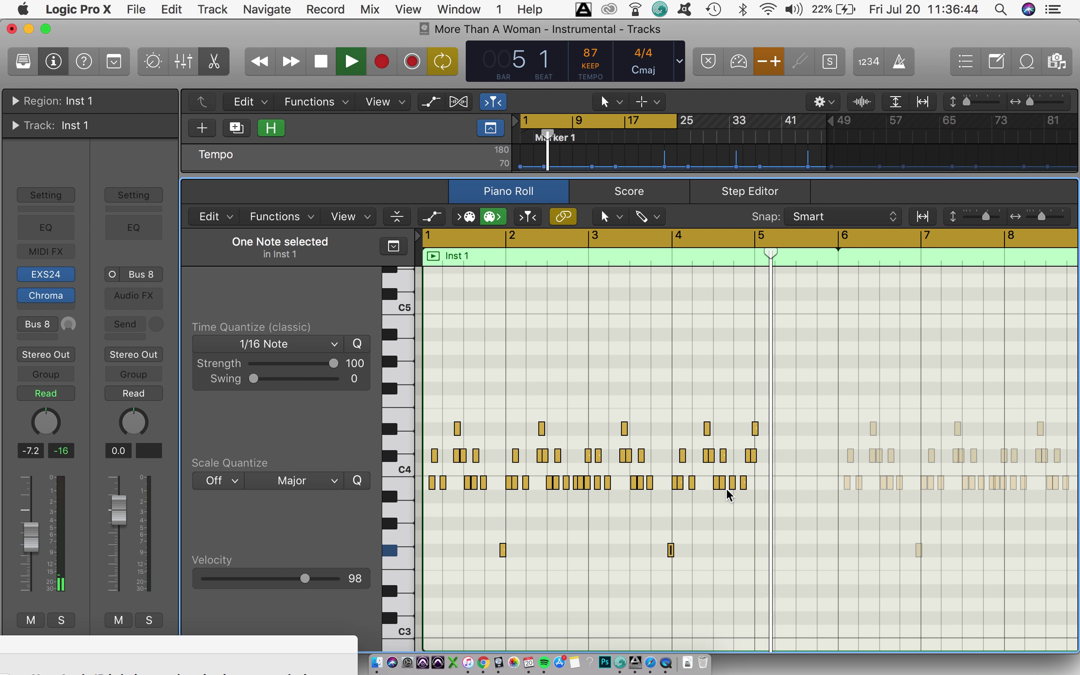
Show and close the Mixer, then bring the Inst 1 notes back into the Piano Roll
{"action": "key", "text": "x"}
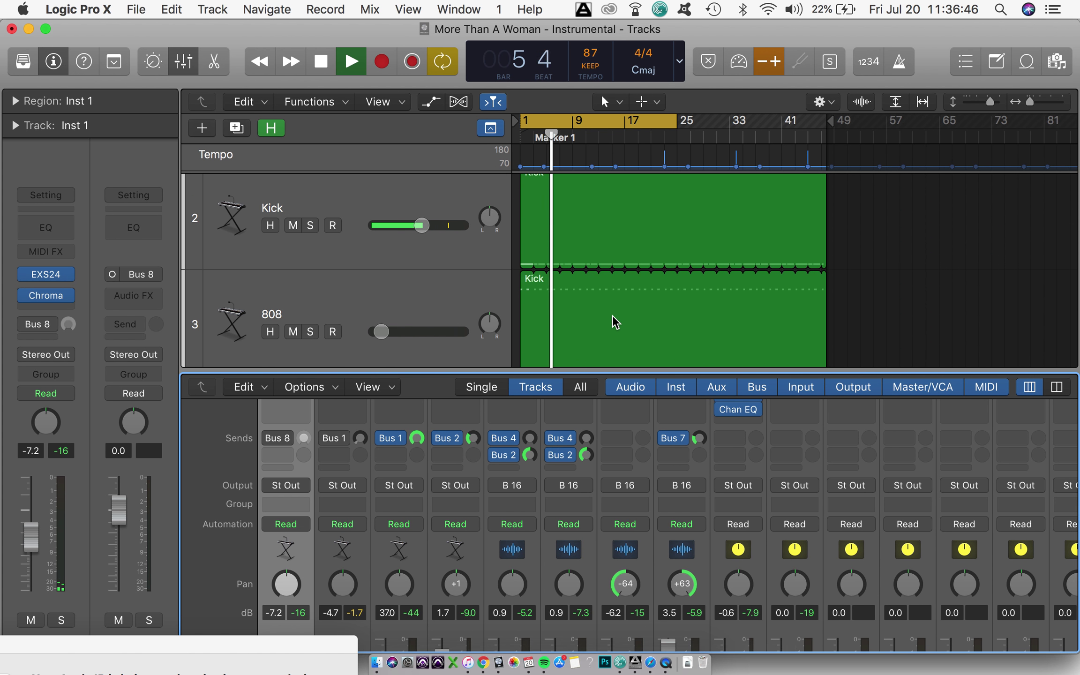
{"action": "key", "text": "x"}
{"action": "scroll", "coordinate": [612, 321], "scroll_direction": "up", "scroll_amount": 3}
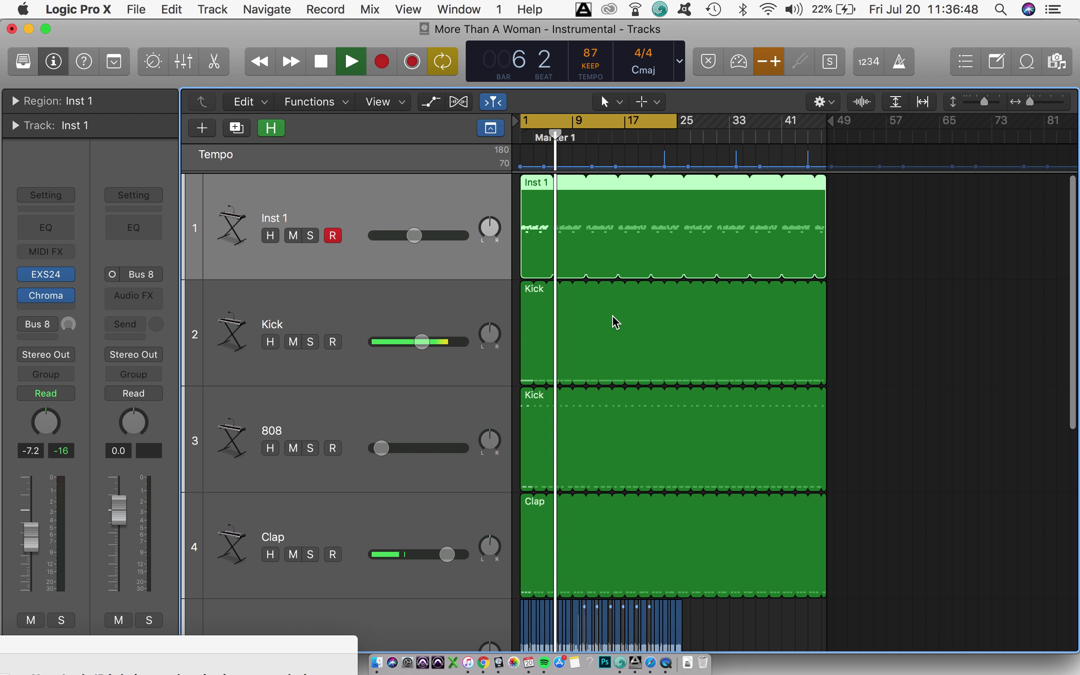
{"action": "key", "text": "p"}
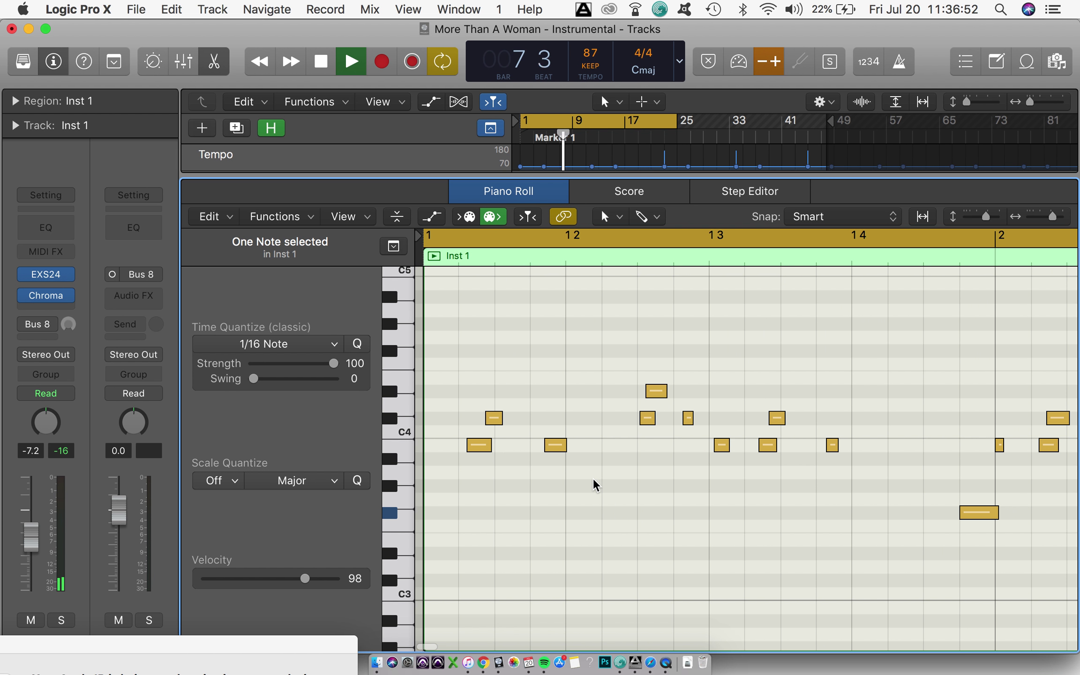
Nudge the second low note in bar 1 two steps earlier and replay from bar 1
{"action": "left_click", "coordinate": [554, 445]}
{"action": "key", "text": "alt+Left"}
{"action": "key", "text": "alt+Left"}
{"action": "key", "text": "alt+Left"}
{"action": "key", "text": "alt+Left"}
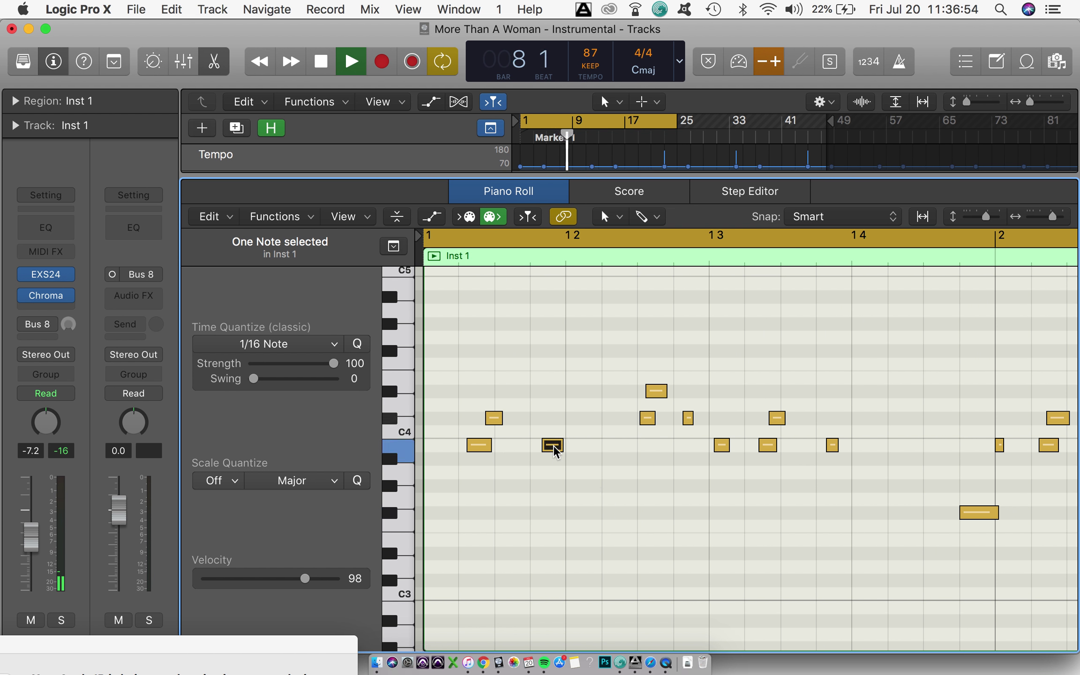
{"action": "key", "text": "alt+Left"}
{"action": "key", "text": "alt+Left"}
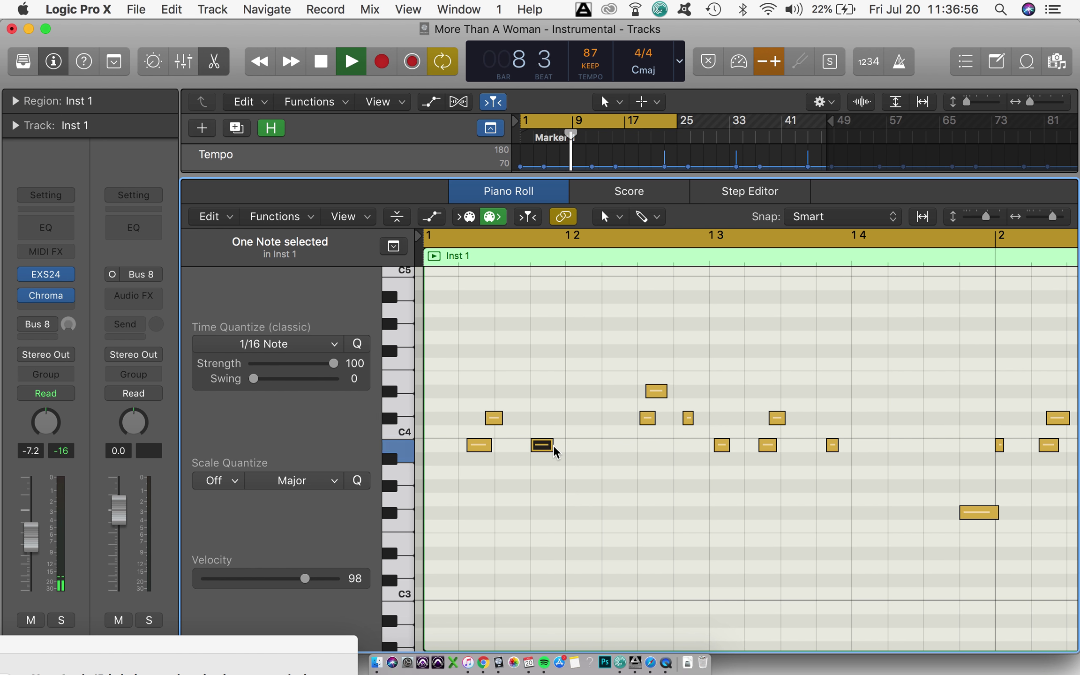
{"action": "left_click", "coordinate": [530, 446]}
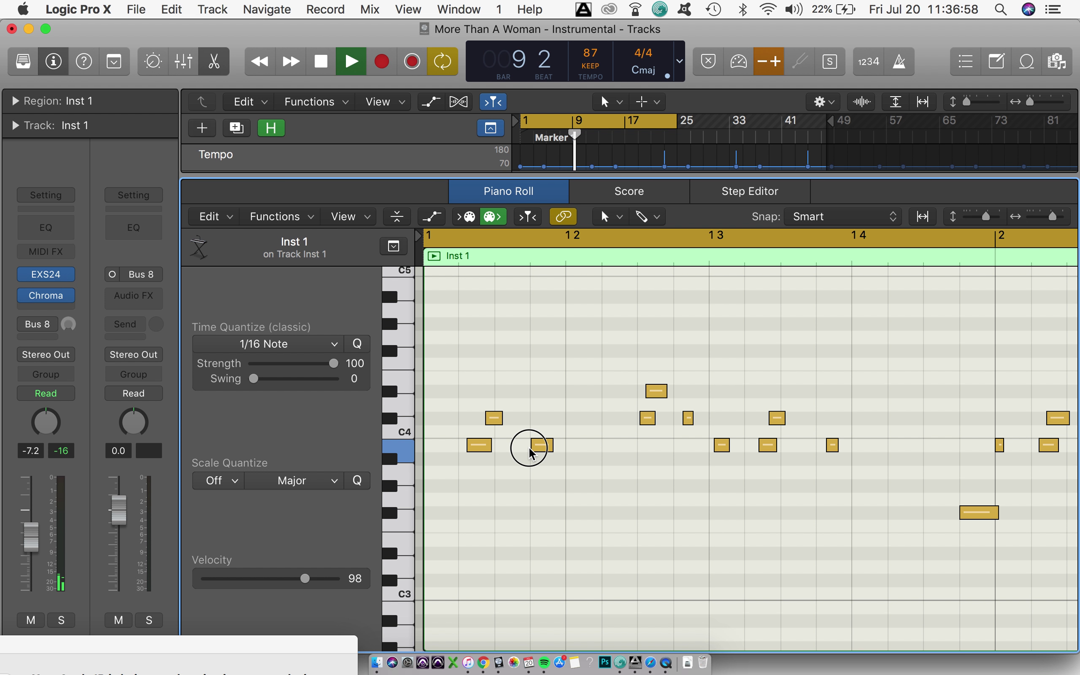
{"action": "key", "text": "Return"}
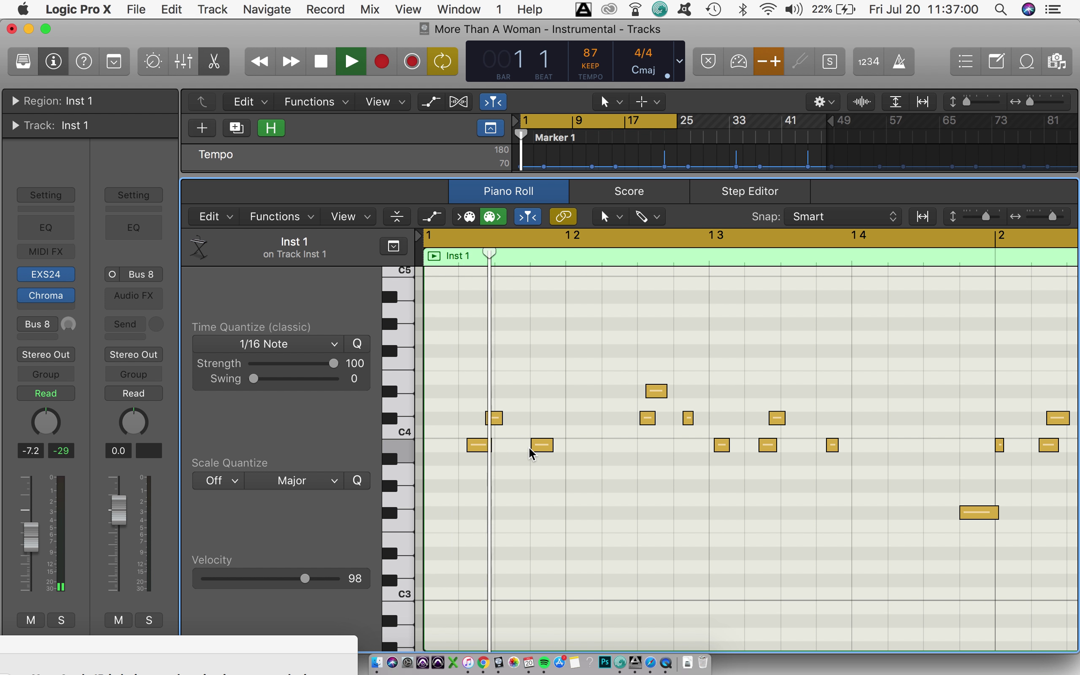
Move the first C#4 note slightly earlier and shorten the first B3 note by 35 ticks
{"action": "left_click", "coordinate": [495, 419]}
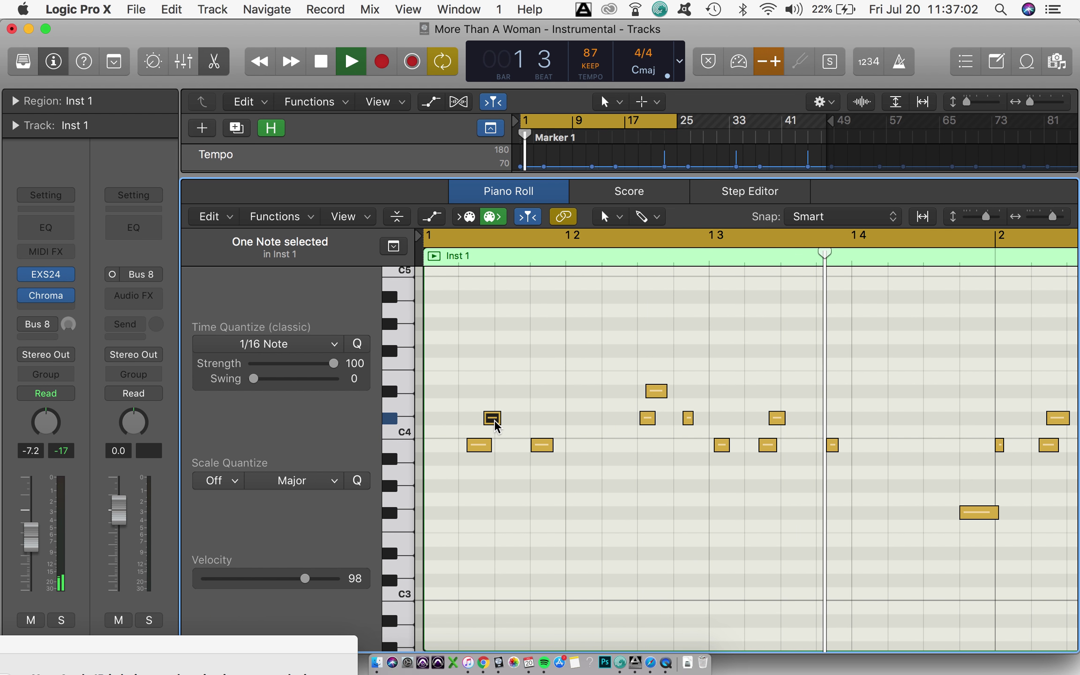
{"action": "left_click_drag", "start_coordinate": [495, 419], "coordinate": [493, 421]}
{"action": "key", "text": "Return"}
{"action": "key", "text": "alt+Left"}
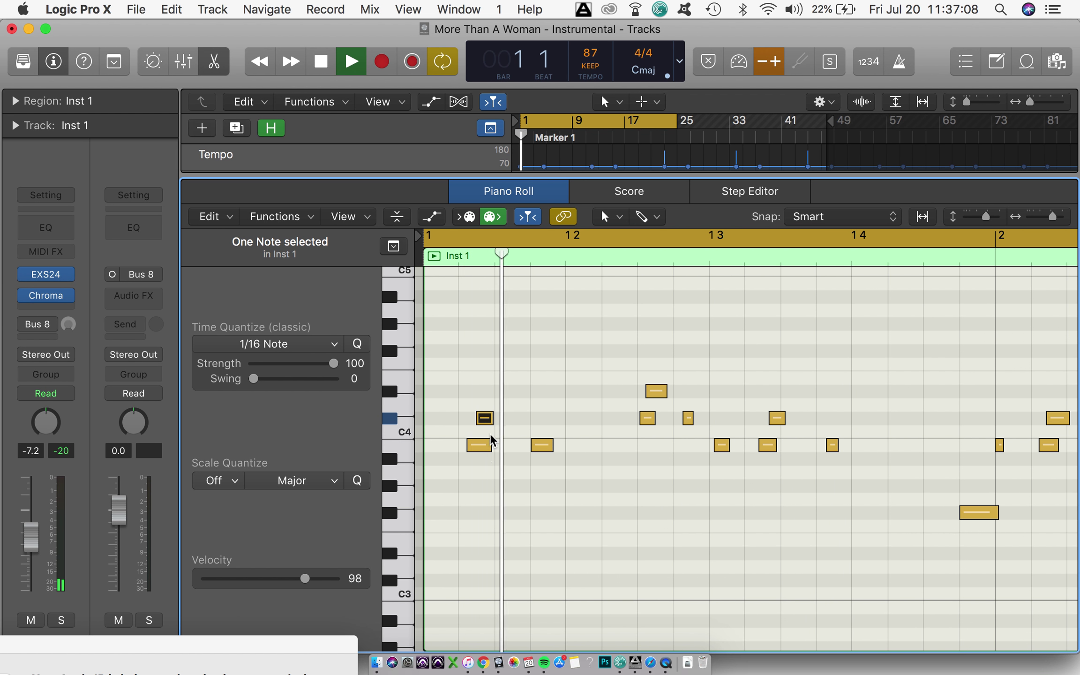
{"action": "left_click_drag", "start_coordinate": [486, 446], "coordinate": [483, 449]}
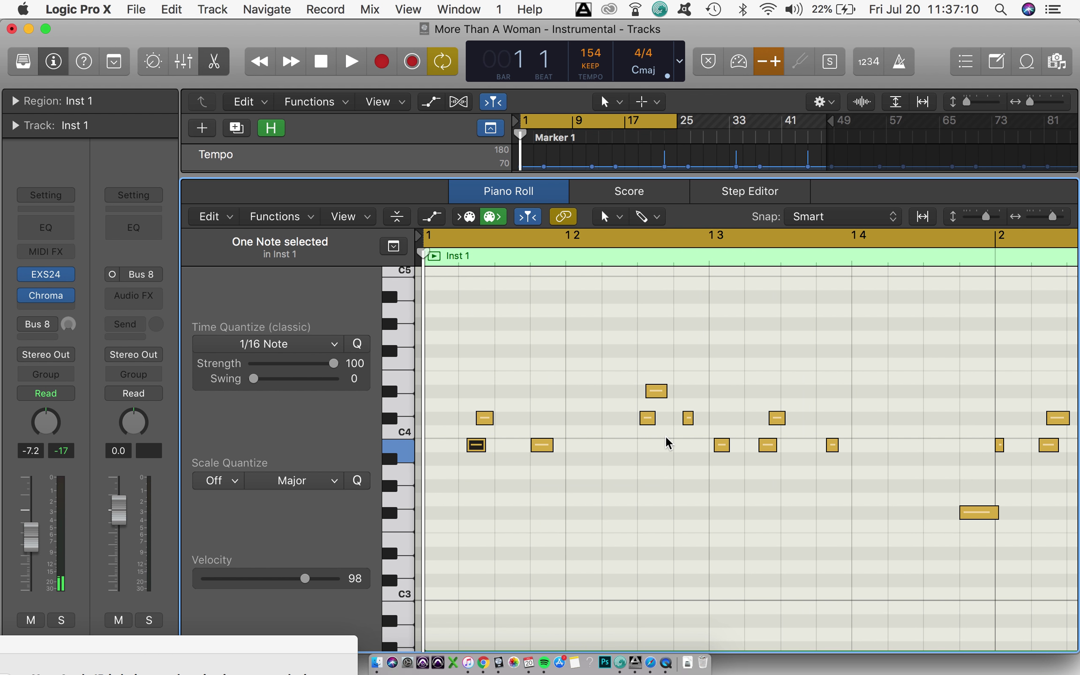
{"action": "left_click", "coordinate": [547, 470]}
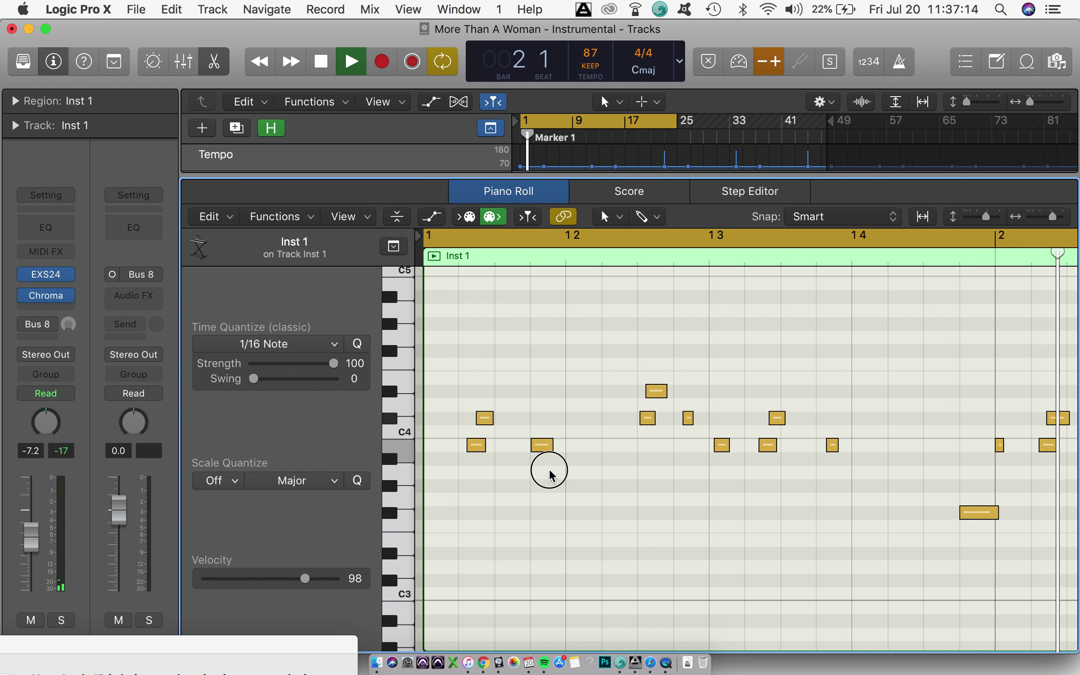
Reopen the Inst 1 notes and set the playhead to bar 2 beat 3
{"action": "key", "text": "e"}
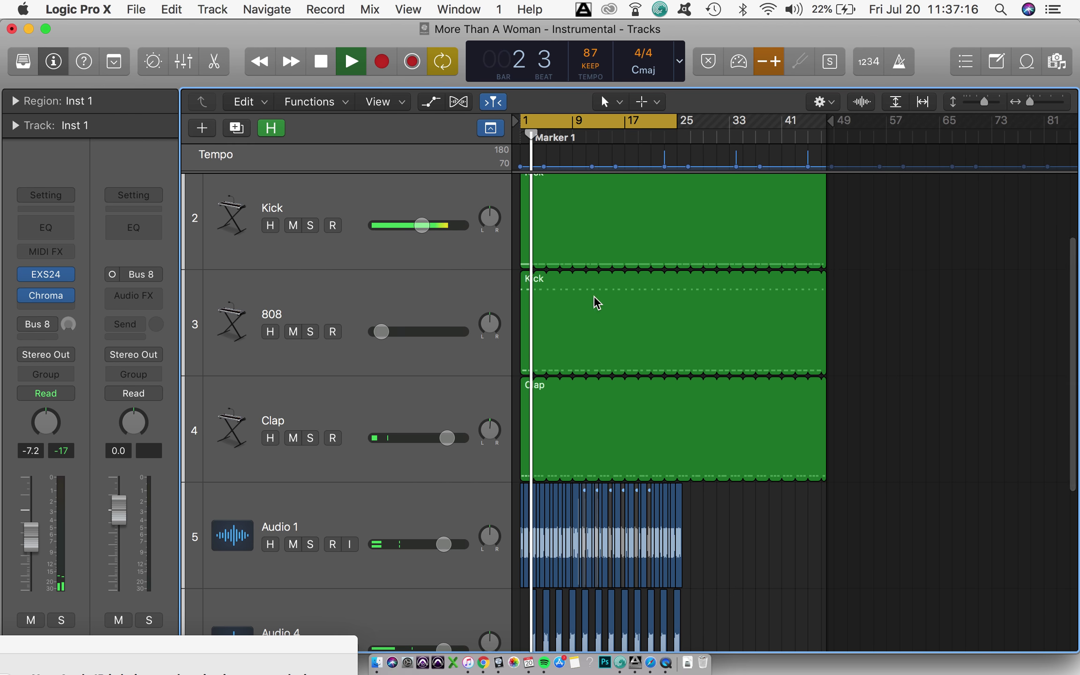
{"action": "scroll", "coordinate": [593, 305], "scroll_direction": "up", "scroll_amount": 3}
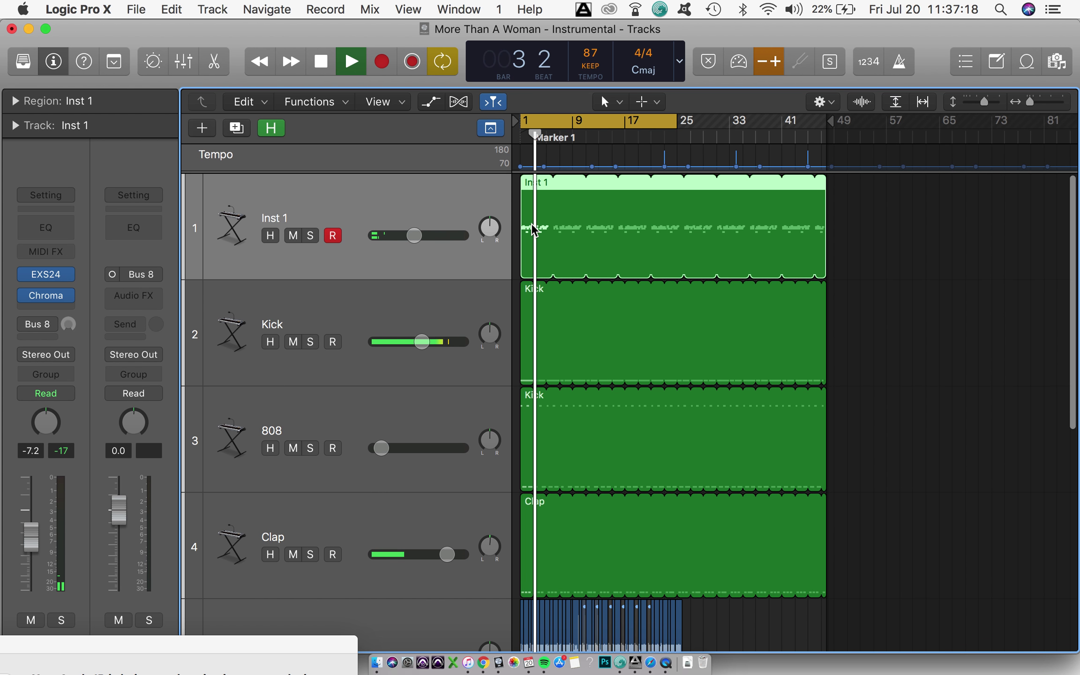
{"action": "key", "text": "e"}
{"action": "scroll", "coordinate": [706, 558], "scroll_direction": "left", "scroll_amount": 5}
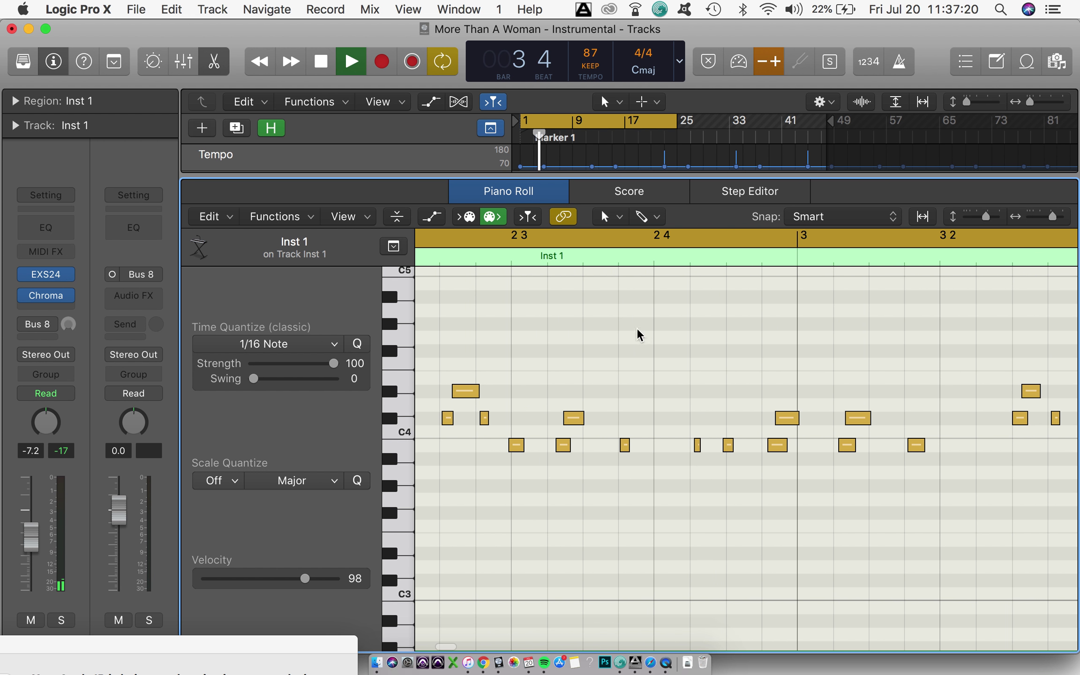
{"action": "left_click", "coordinate": [530, 258]}
{"action": "key", "text": "space"}
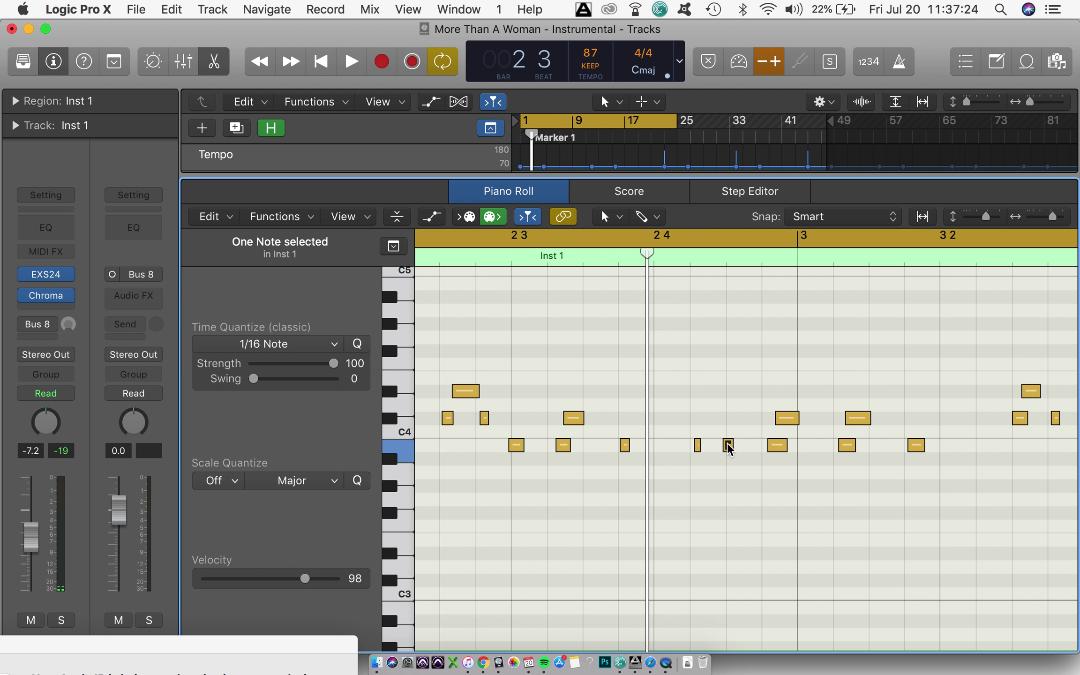
Lower the note just before bar 3 by one semitone and play it back
{"action": "left_click_drag", "start_coordinate": [773, 392], "coordinate": [827, 494]}
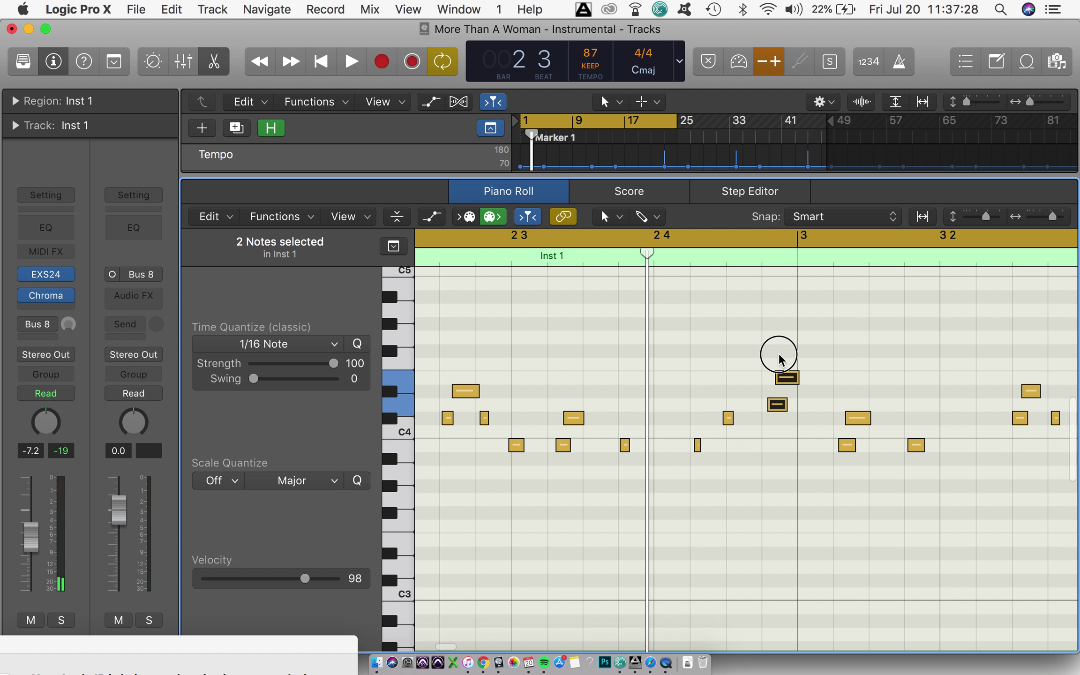
{"action": "left_click_drag", "start_coordinate": [793, 374], "coordinate": [794, 375]}
{"action": "key", "text": "alt+Down"}
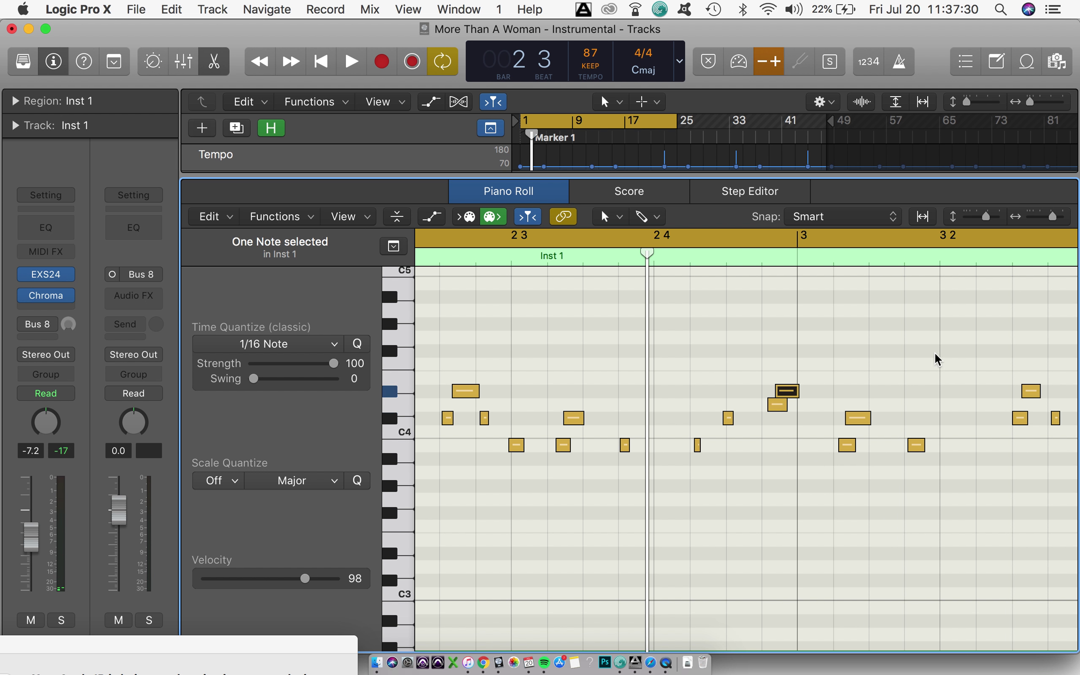
{"action": "key", "text": "space"}
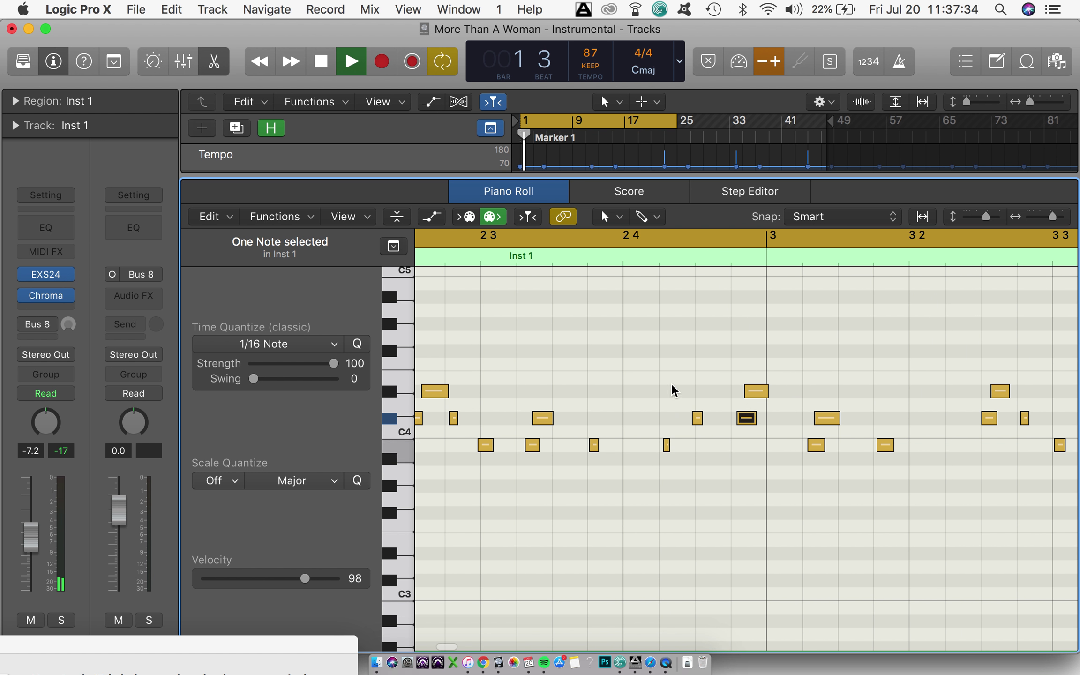
Rename track 1 from Inst 1 to 'Sine' and reopen its region's notes
{"action": "key", "text": "e"}
{"action": "scroll", "coordinate": [665, 375], "scroll_direction": "up", "scroll_amount": 3}
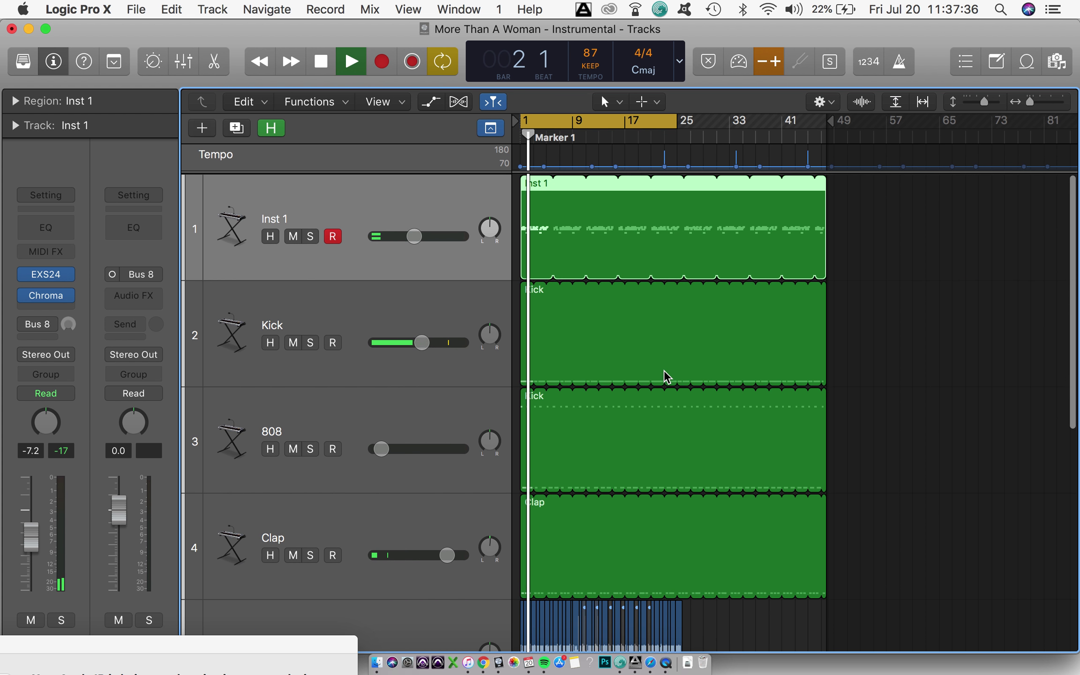
{"action": "double_click", "coordinate": [290, 215]}
{"action": "key", "text": "BackSpace"}
{"action": "key", "text": "Return"}
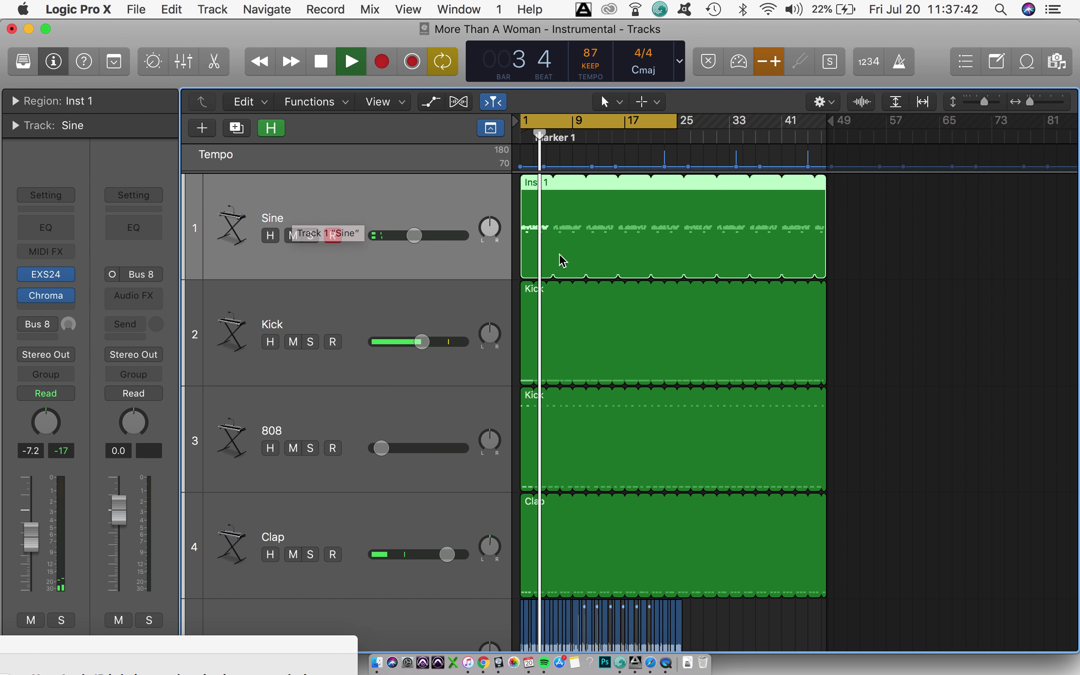
{"action": "double_click", "coordinate": [540, 227]}
{"action": "key", "text": "space"}
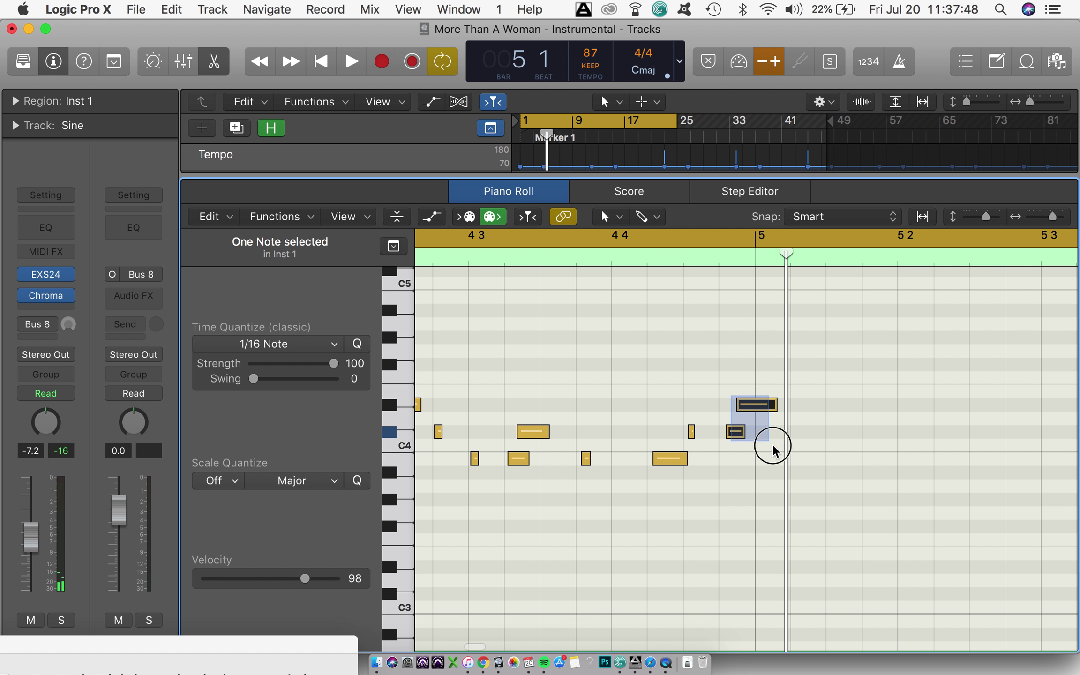
Move two notes earlier and raise the two notes before bar 5 one semitone
{"action": "left_click_drag", "start_coordinate": [738, 439], "coordinate": [671, 430]}
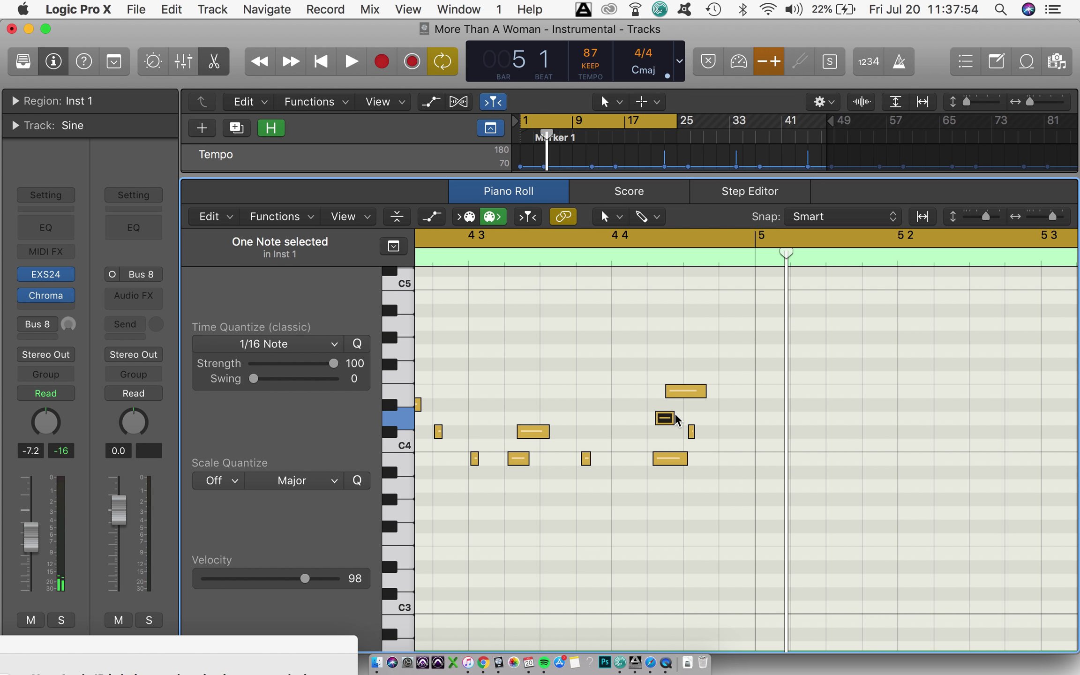
{"action": "left_click", "coordinate": [686, 391], "text": "shift"}
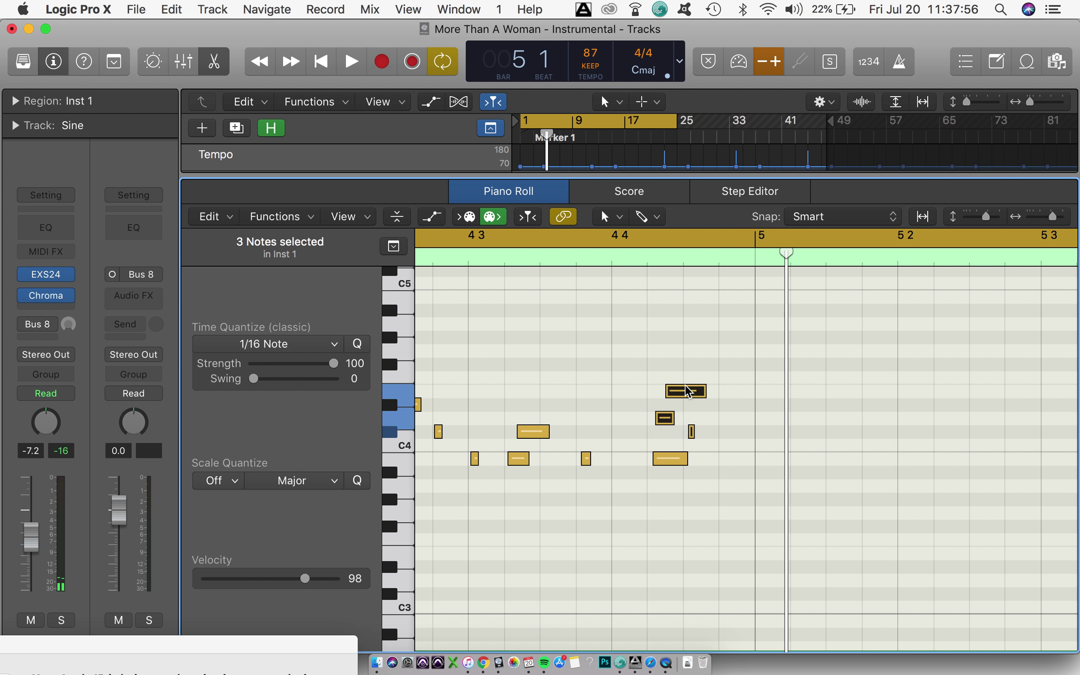
{"action": "left_click_drag", "start_coordinate": [647, 428], "coordinate": [675, 368]}
{"action": "scroll", "coordinate": [679, 387], "scroll_direction": "down", "scroll_amount": 1}
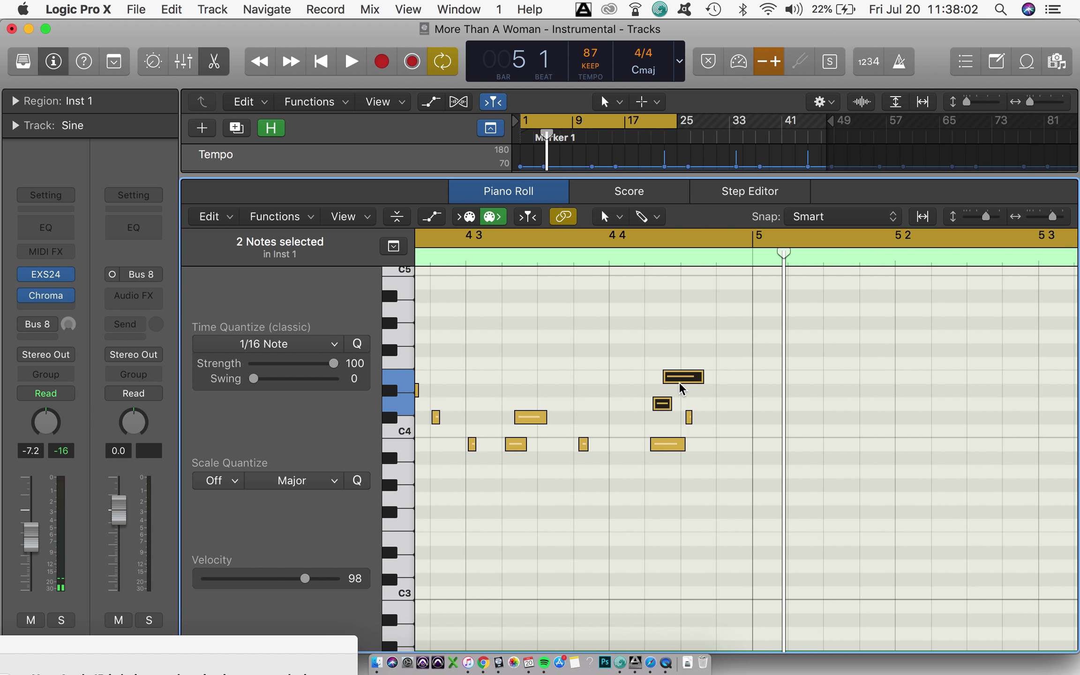
{"action": "mouse_move", "coordinate": [680, 383]}
{"action": "left_mouse_down"}
{"action": "mouse_move", "coordinate": [662, 381]}
{"action": "mouse_move", "coordinate": [669, 367]}
{"action": "mouse_move", "coordinate": [681, 373]}
{"action": "left_mouse_up"}
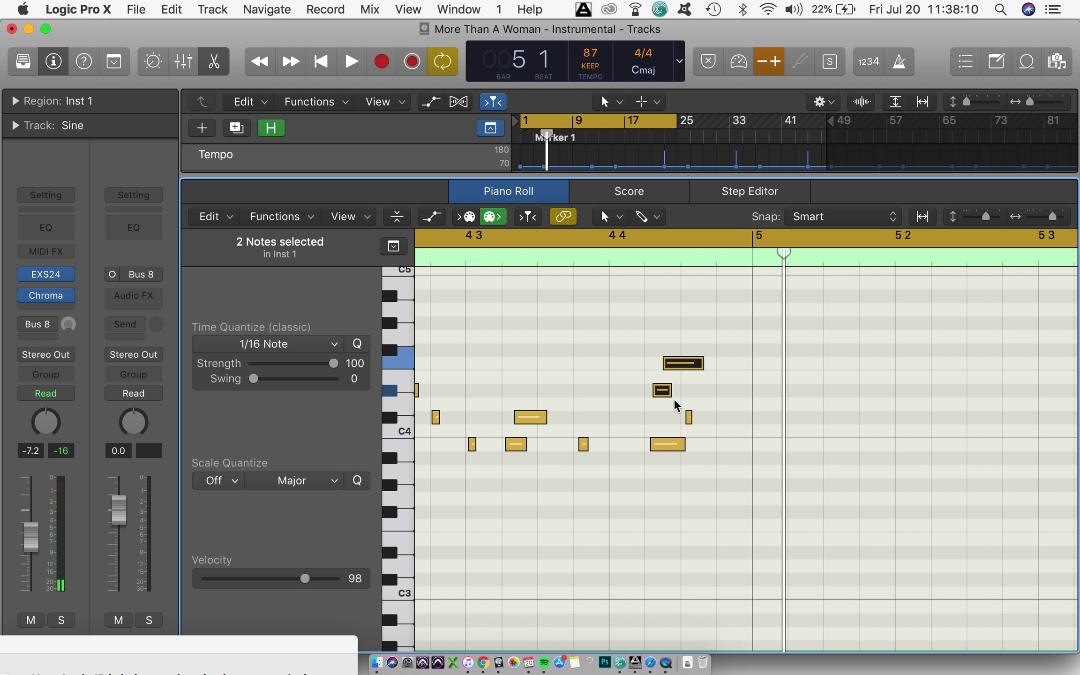
Move the small note near C4 later, delete a stray note, and lower another to C#4
{"action": "left_click_drag", "start_coordinate": [693, 420], "coordinate": [710, 424]}
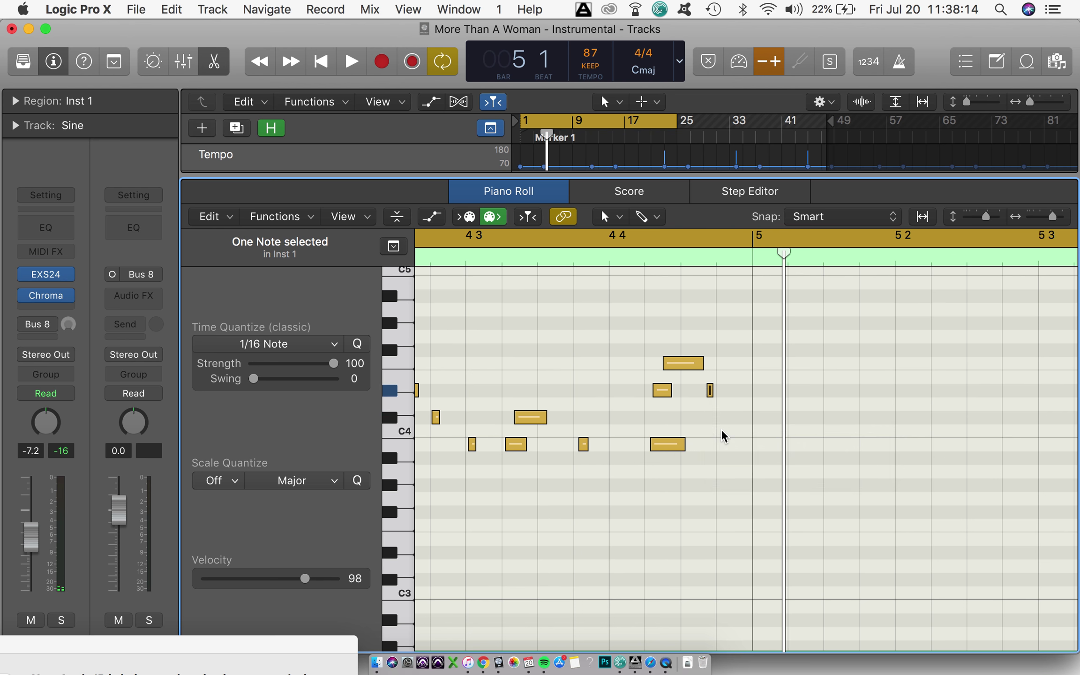
{"action": "left_click", "coordinate": [665, 441]}
{"action": "key", "text": "Delete"}
{"action": "left_click_drag", "start_coordinate": [728, 408], "coordinate": [756, 446]}
{"action": "left_click", "coordinate": [630, 253]}
{"action": "key", "text": "space"}
{"action": "key", "text": "space"}
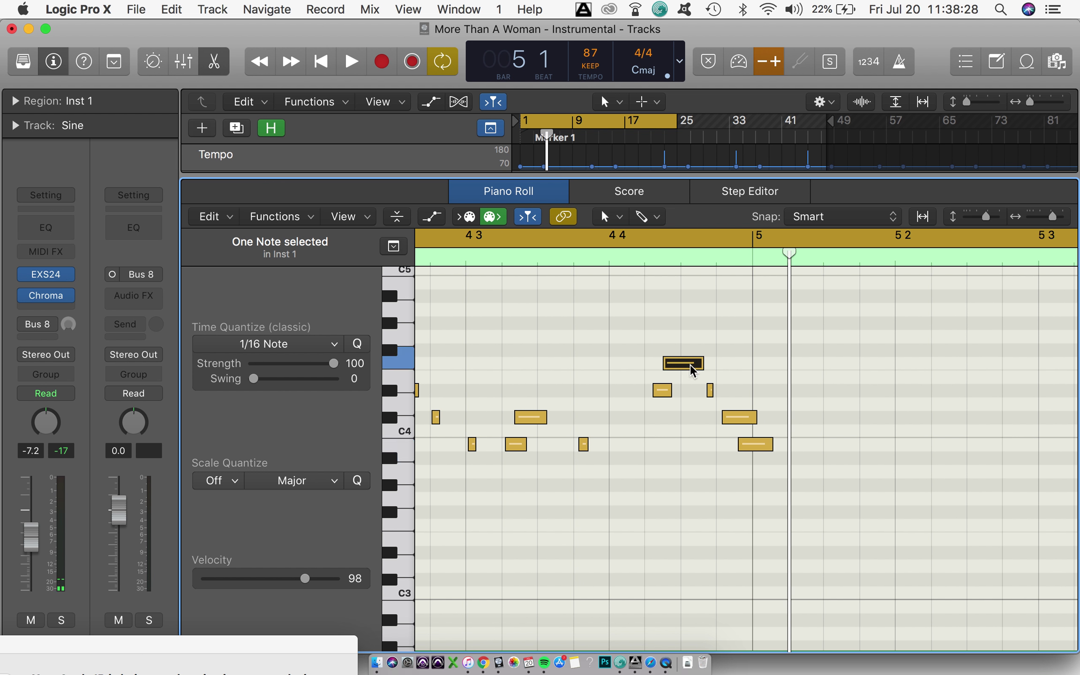
Raise the selected note pair one semitone and audition from beat 4 4
{"action": "left_click", "coordinate": [711, 388]}
{"action": "left_click_drag", "start_coordinate": [653, 413], "coordinate": [698, 331]}
{"action": "key", "text": "alt+Up"}
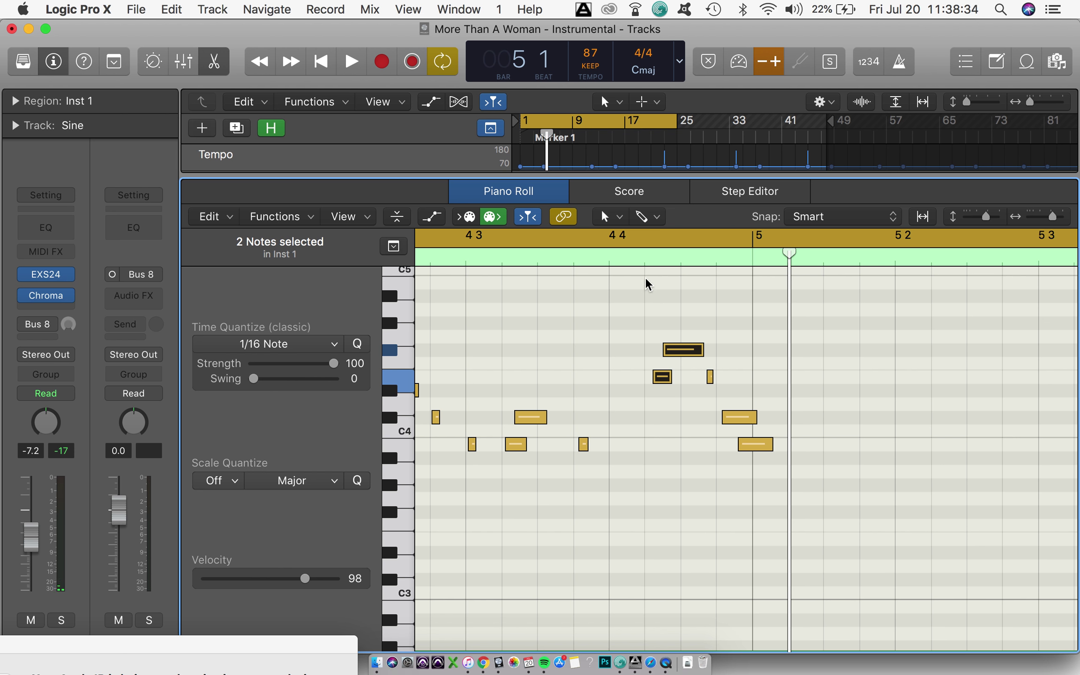
{"action": "left_click", "coordinate": [626, 255]}
{"action": "key", "text": "space"}
{"action": "key", "text": "space"}
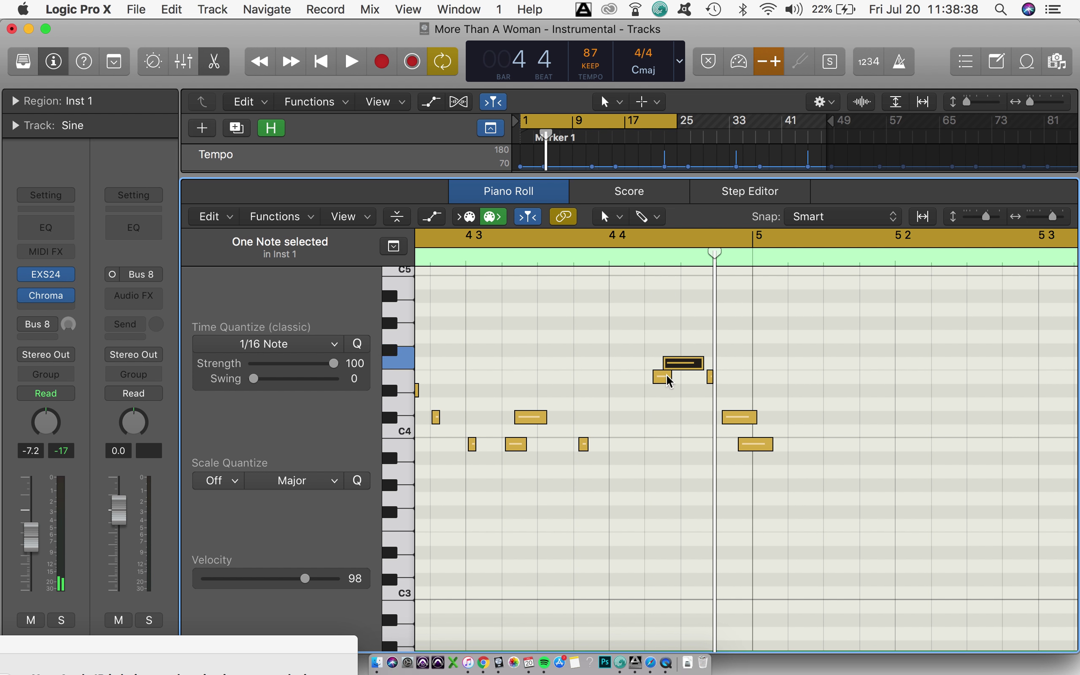
Lower the note pair and then the small note one semitone each, auditioning the phrase
{"action": "left_click", "coordinate": [665, 375]}
{"action": "left_click", "coordinate": [628, 255]}
{"action": "key", "text": "space"}
{"action": "key", "text": "space"}
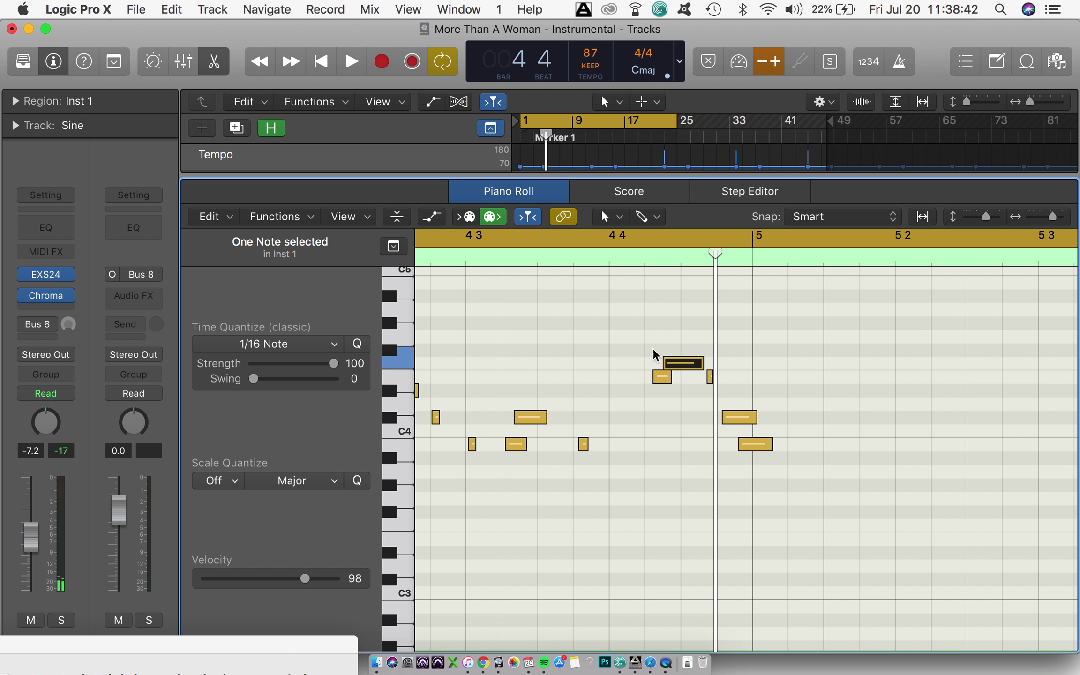
{"action": "key", "text": "alt+Down"}
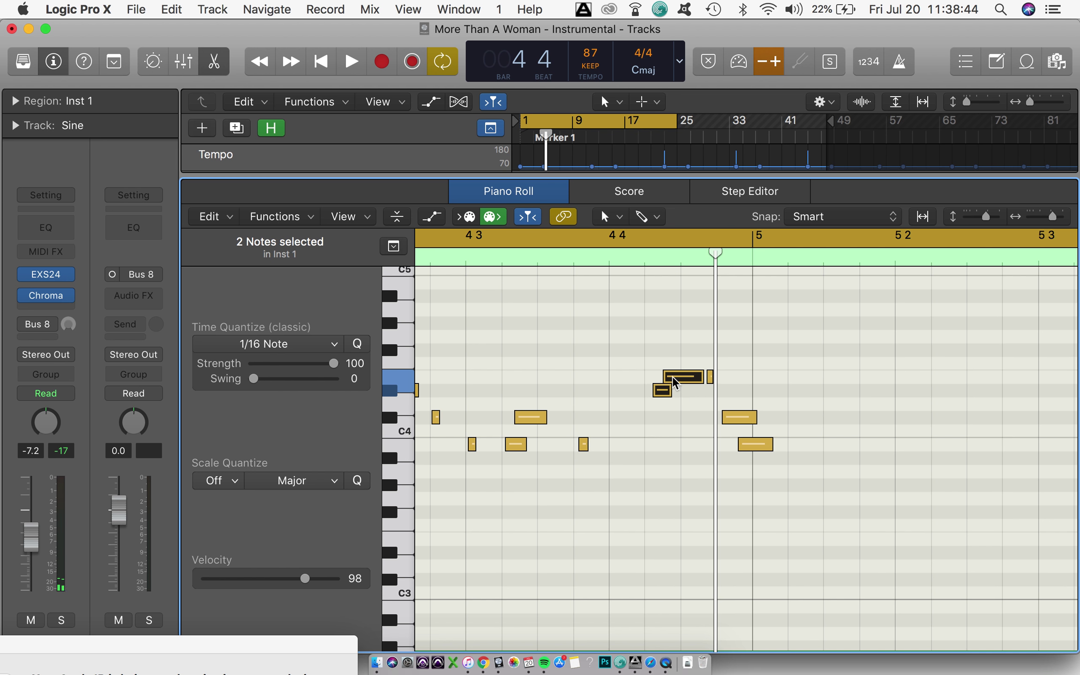
{"action": "left_click", "coordinate": [627, 253]}
{"action": "key", "text": "space"}
{"action": "key", "text": "space"}
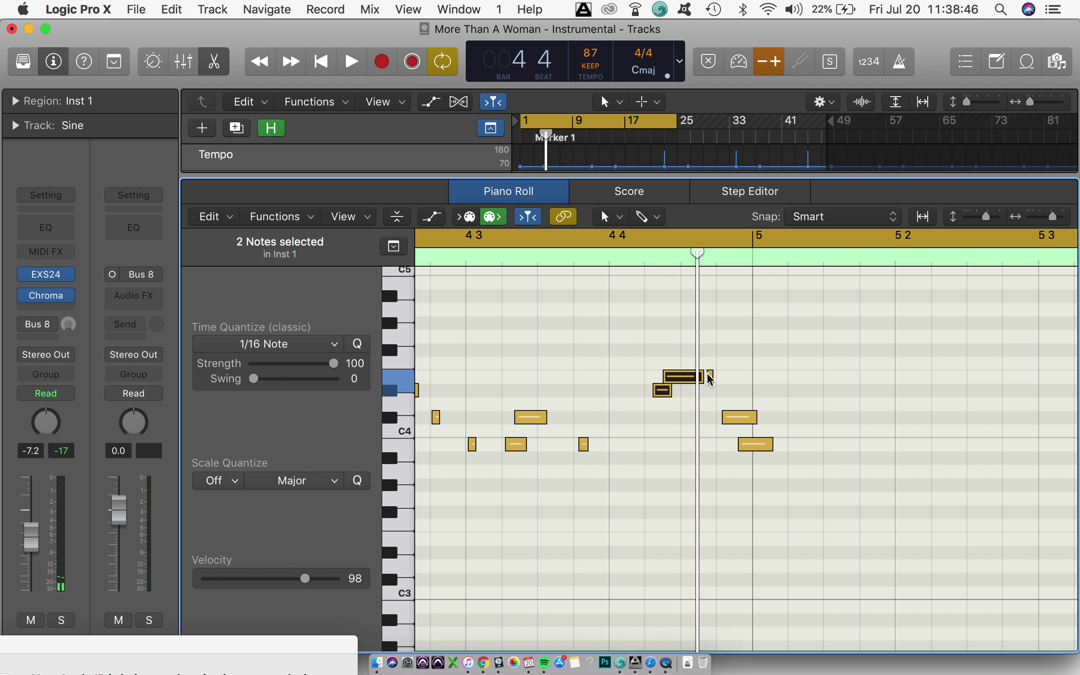
{"action": "key", "text": "alt+Down"}
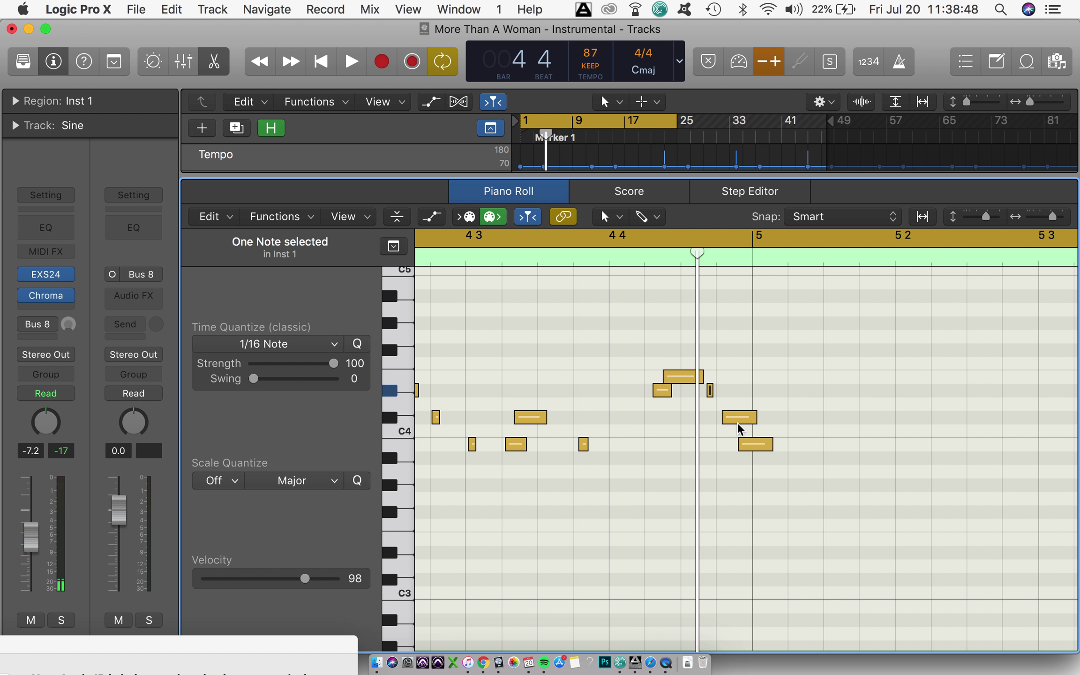
Shorten the upper note before bar 5 and replay from bar 4
{"action": "left_click", "coordinate": [732, 413]}
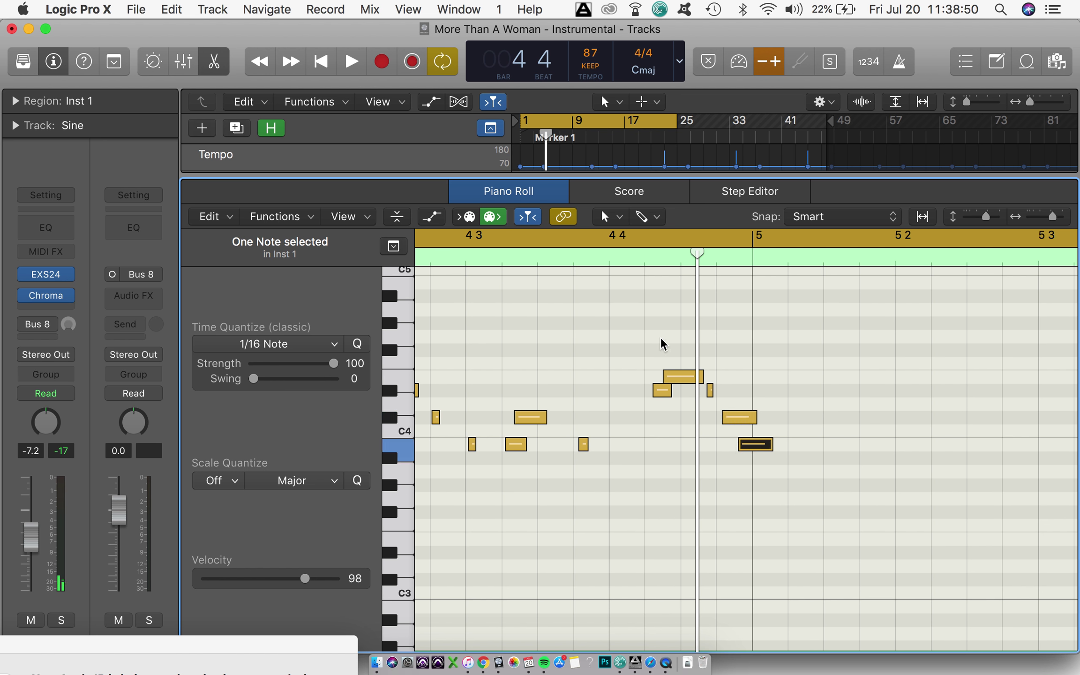
{"action": "left_click", "coordinate": [487, 255]}
{"action": "key", "text": "space"}
{"action": "key", "text": "space"}
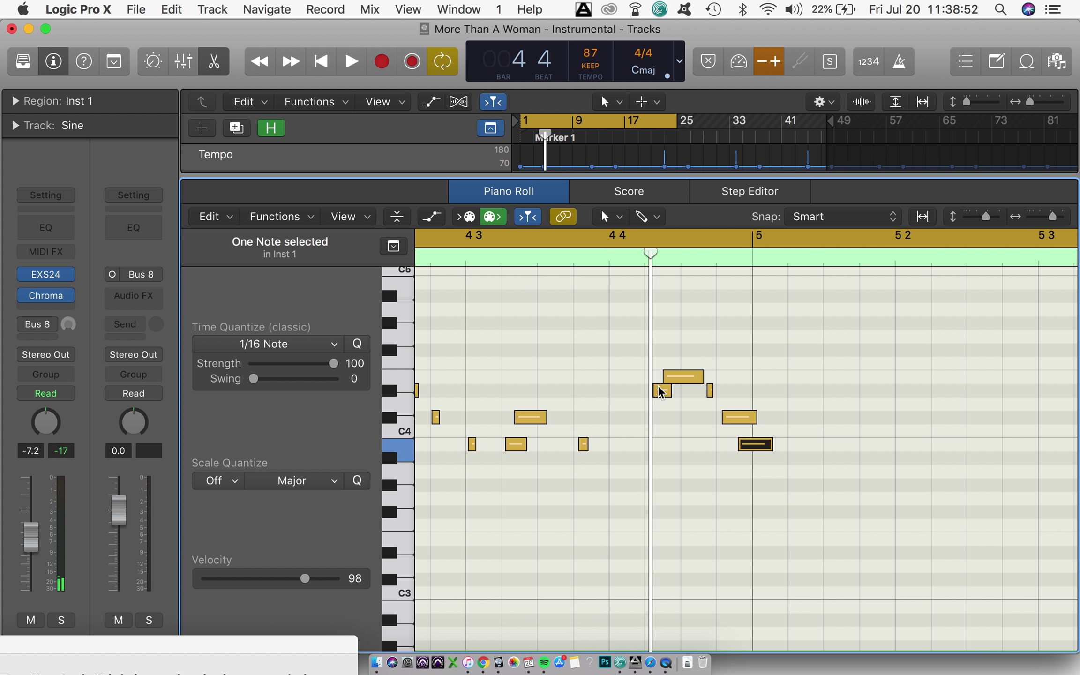
{"action": "left_click_drag", "start_coordinate": [702, 376], "coordinate": [680, 378]}
{"action": "left_click", "coordinate": [501, 255]}
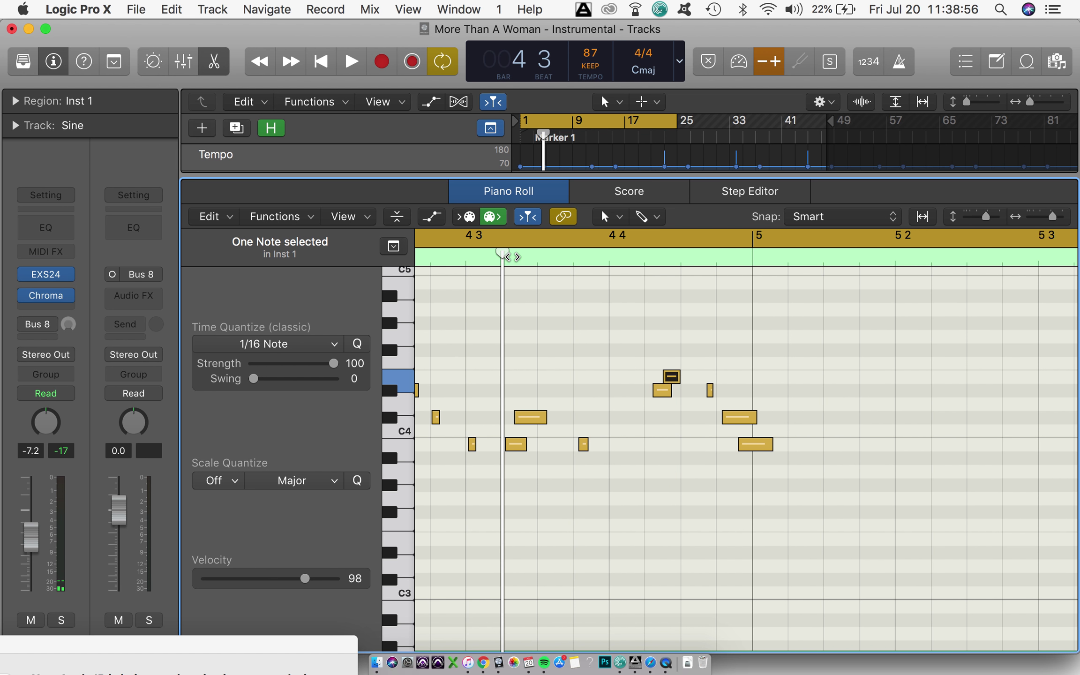
{"action": "key", "text": "space"}
Move the short D#4 note slightly earlier, replaying the phrase to check timing
{"action": "key", "text": "space"}
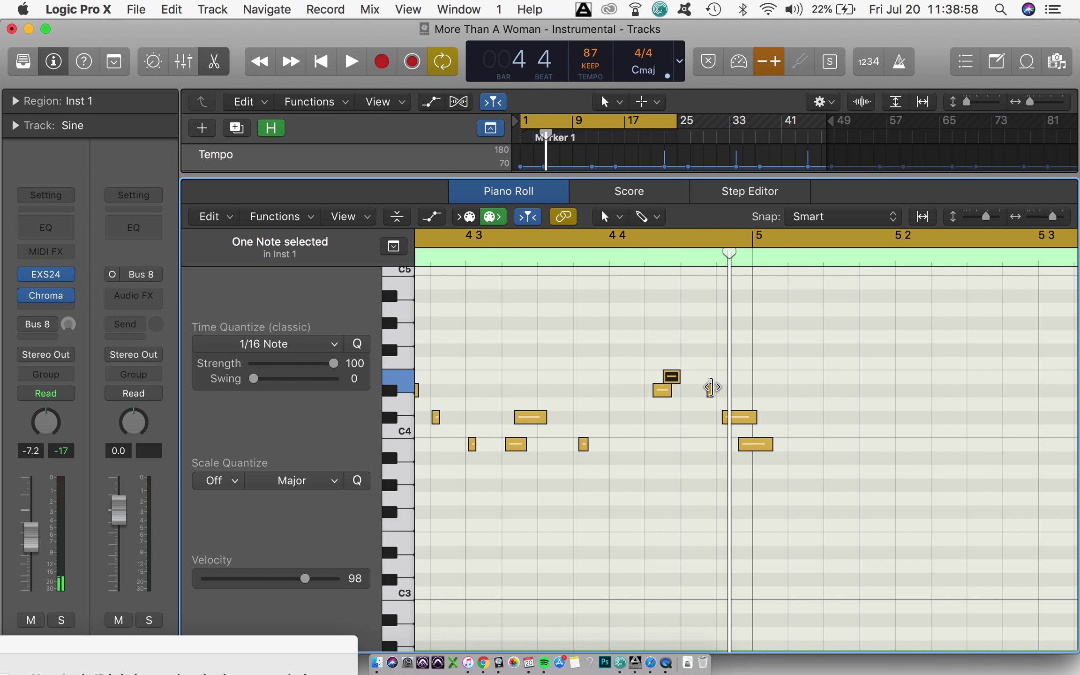
{"action": "left_click_drag", "start_coordinate": [694, 392], "coordinate": [703, 406]}
{"action": "left_click", "coordinate": [590, 253]}
{"action": "key", "text": "space"}
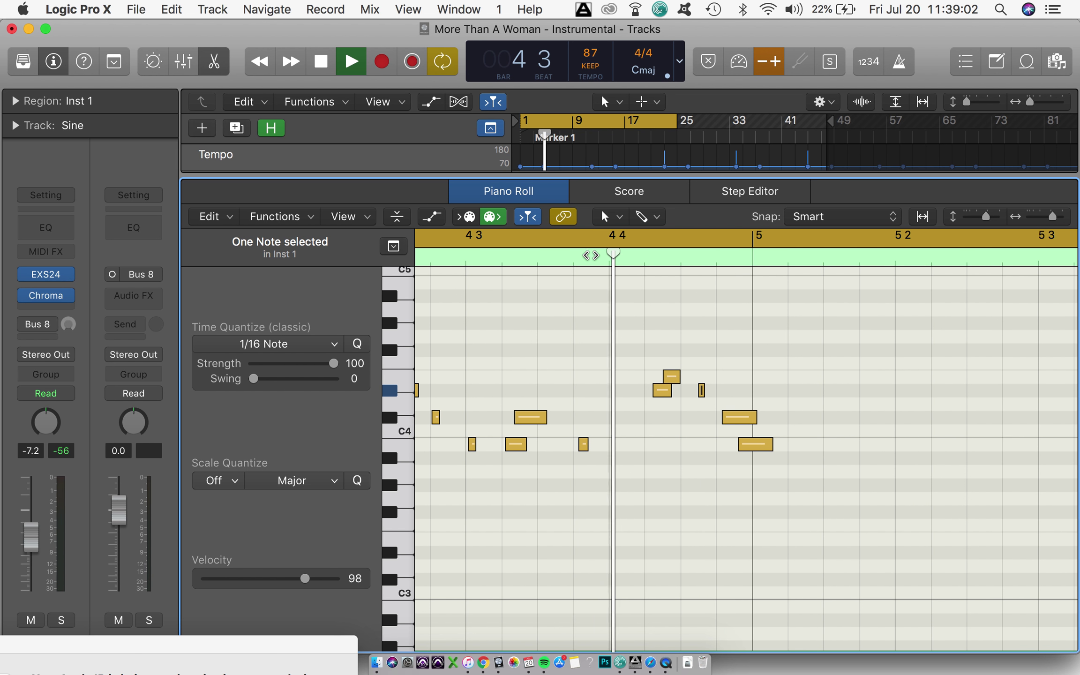
{"action": "key", "text": "space"}
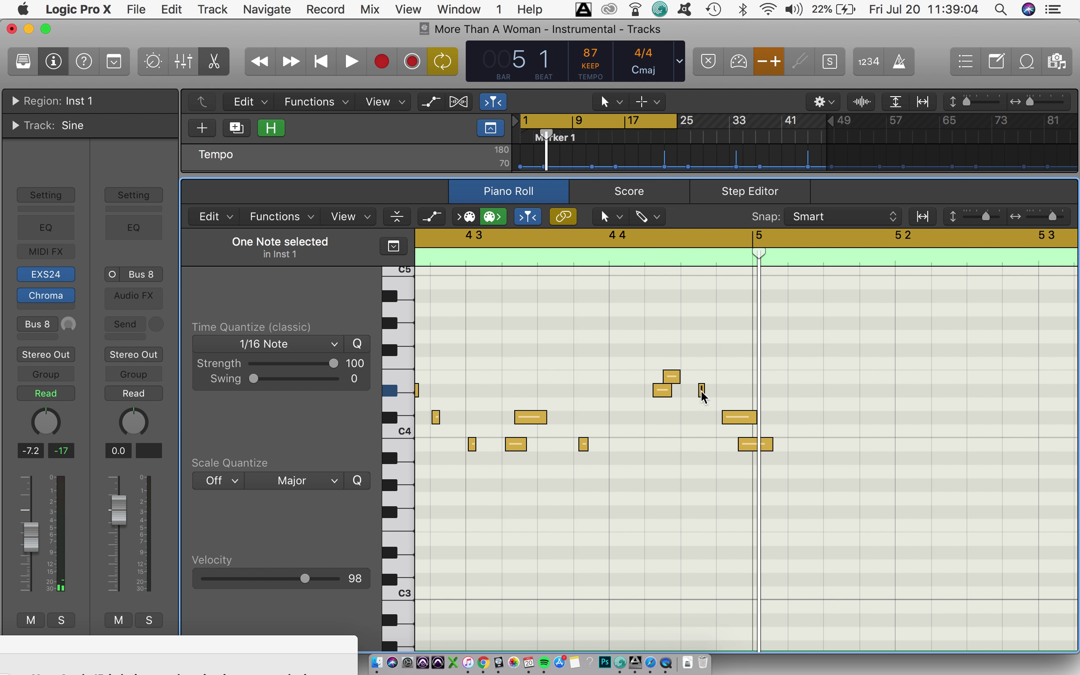
{"action": "left_click_drag", "start_coordinate": [702, 396], "coordinate": [691, 397]}
{"action": "left_click", "coordinate": [611, 253]}
{"action": "key", "text": "space"}
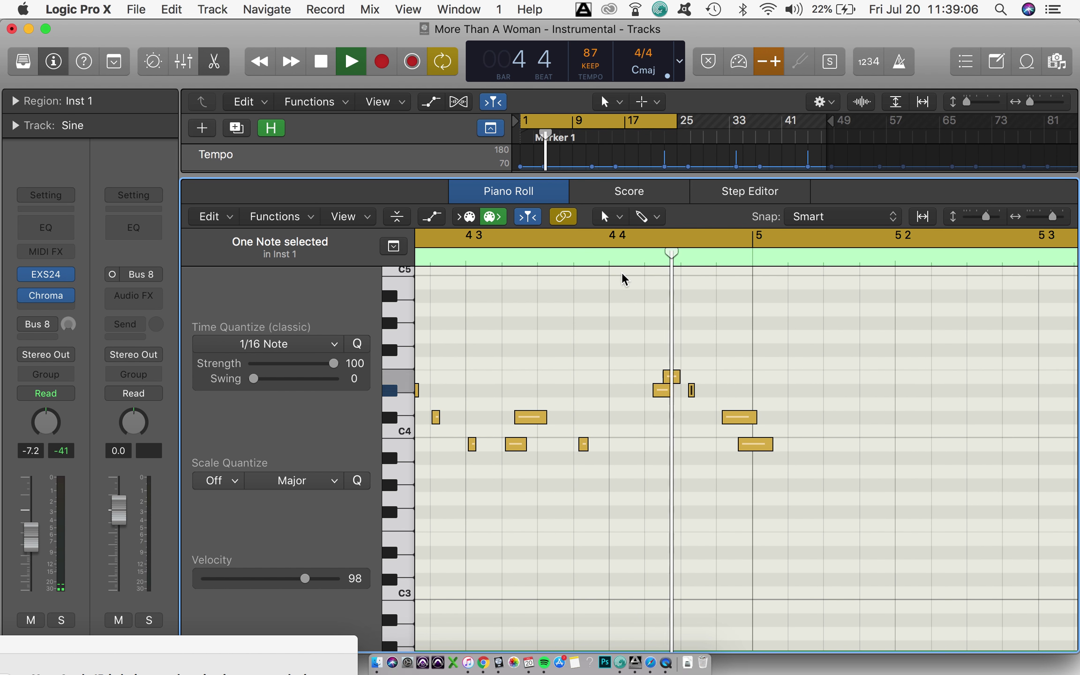
{"action": "key", "text": "space"}
{"action": "left_click", "coordinate": [513, 253]}
{"action": "key", "text": "space"}
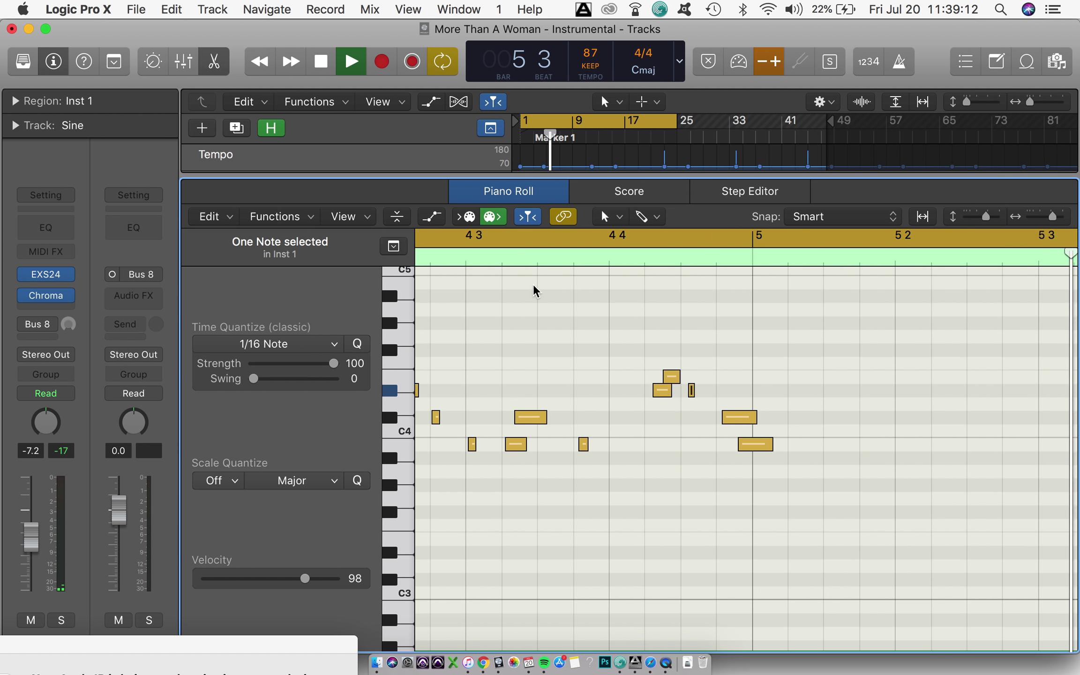
Shorten the C#4 note to end on bar 5 and return to the tracks view
{"action": "scroll", "coordinate": [775, 427], "scroll_direction": "left", "scroll_amount": 5}
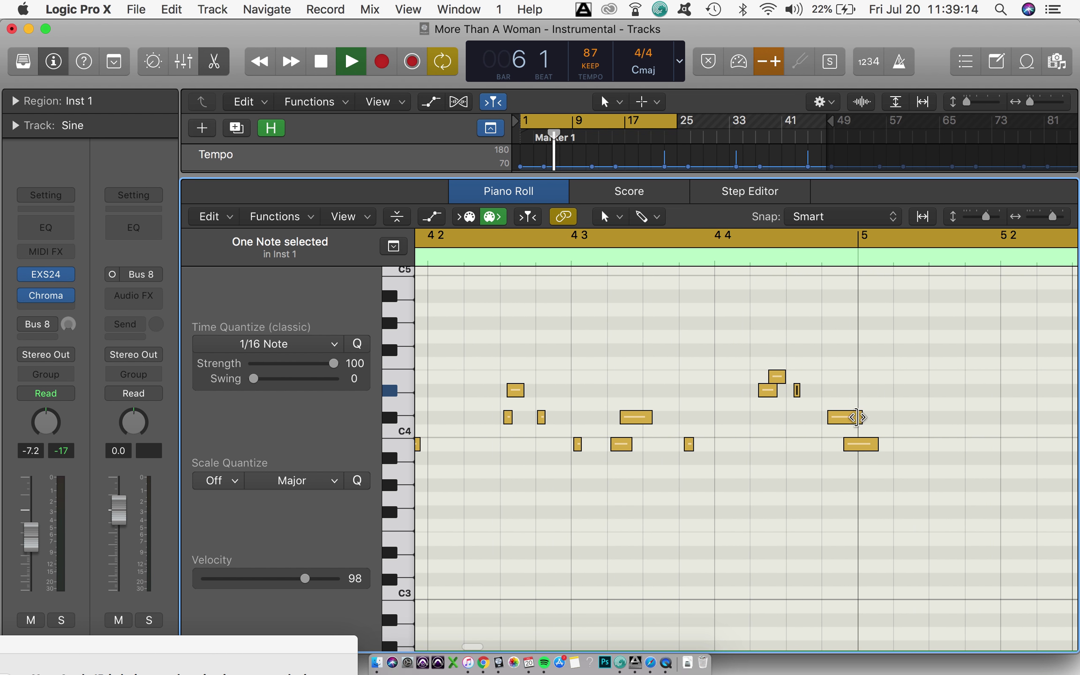
{"action": "left_click_drag", "start_coordinate": [854, 416], "coordinate": [858, 443]}
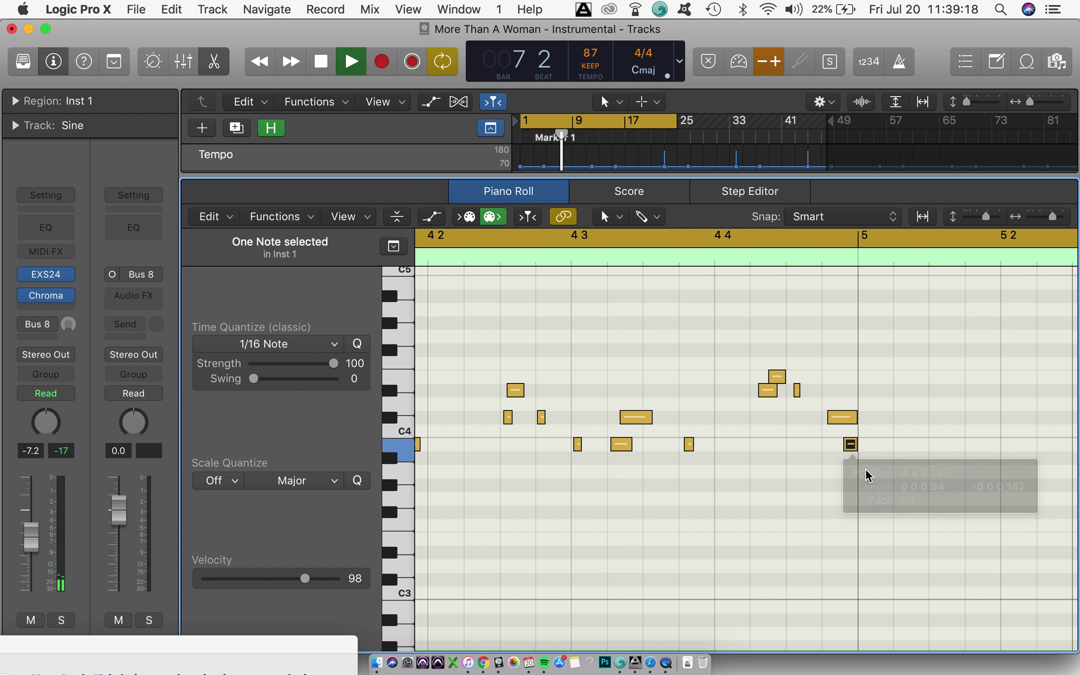
{"action": "key", "text": "e"}
{"action": "scroll", "coordinate": [637, 394], "scroll_direction": "up", "scroll_amount": 5}
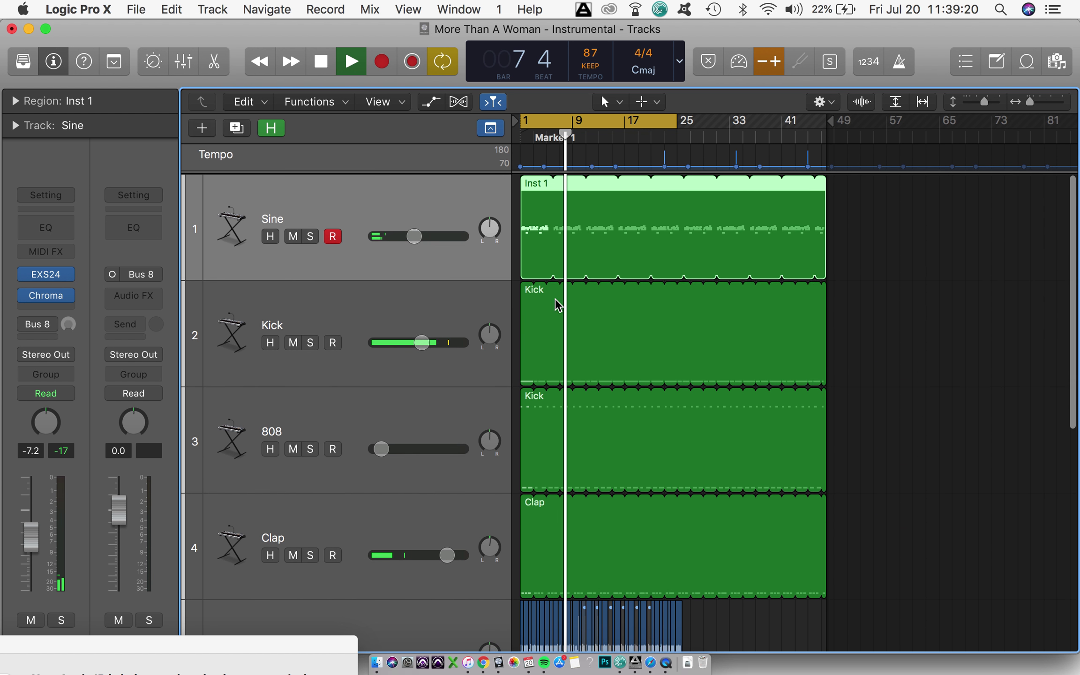
Shorten the melody region's loop to end at bar 5
{"action": "left_click", "coordinate": [551, 268]}
{"action": "left_click_drag", "start_coordinate": [550, 267], "coordinate": [552, 269]}
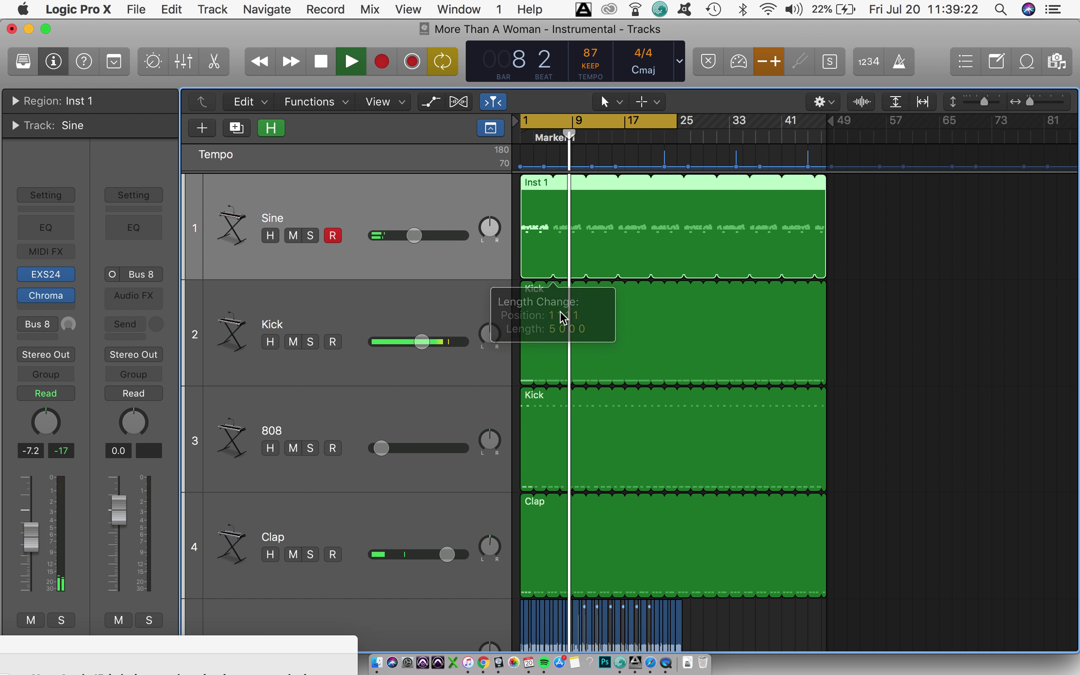
{"action": "key", "text": "super+Right"}
{"action": "key", "text": "super+Right"}
{"action": "key", "text": "super+Right"}
{"action": "key", "text": "super+Right"}
{"action": "key", "text": "super+Right"}
{"action": "left_click_drag", "start_coordinate": [798, 273], "coordinate": [750, 284]}
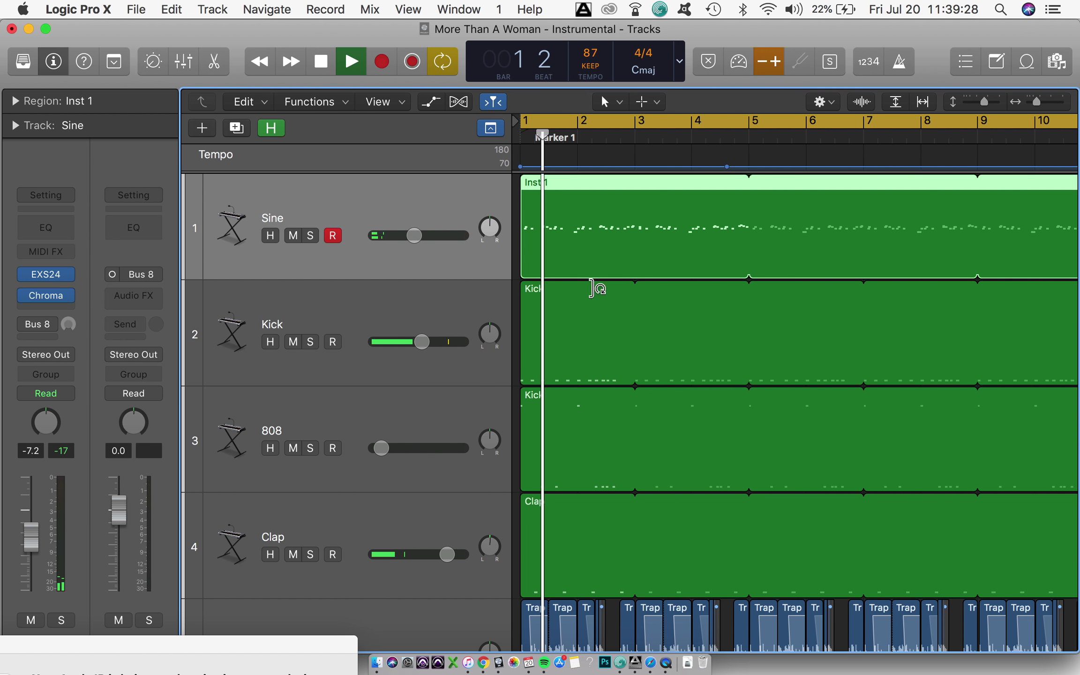
Rename the Inst 1 region to 'Sine' with the Text Tool
{"action": "key", "text": "t"}
{"action": "key", "text": "a"}
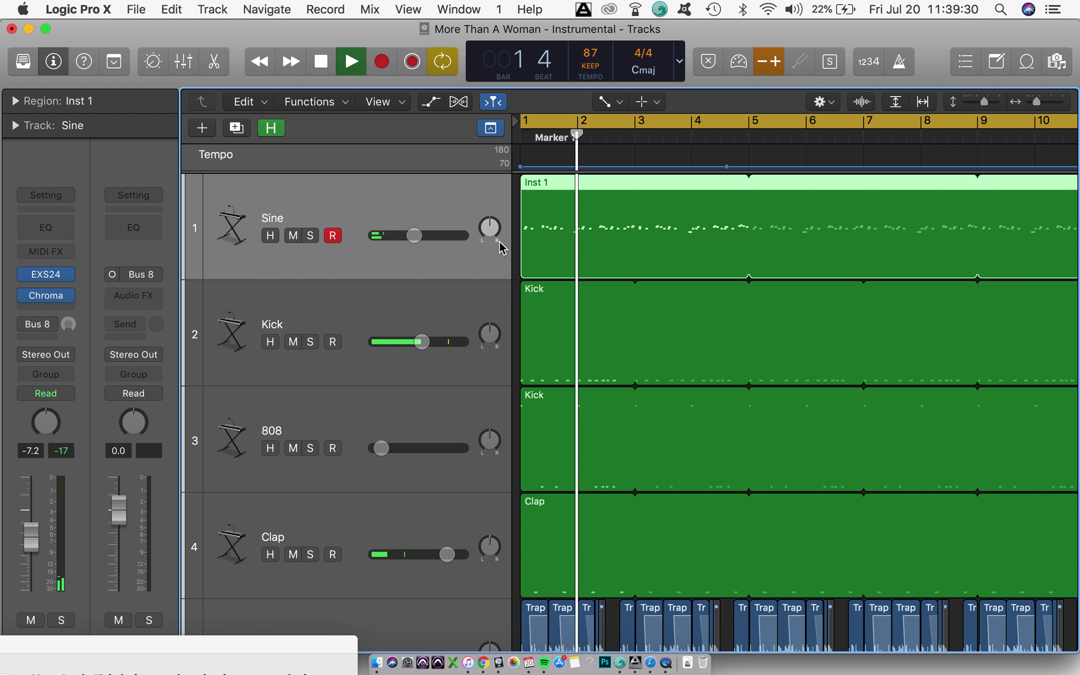
{"action": "key", "text": "t"}
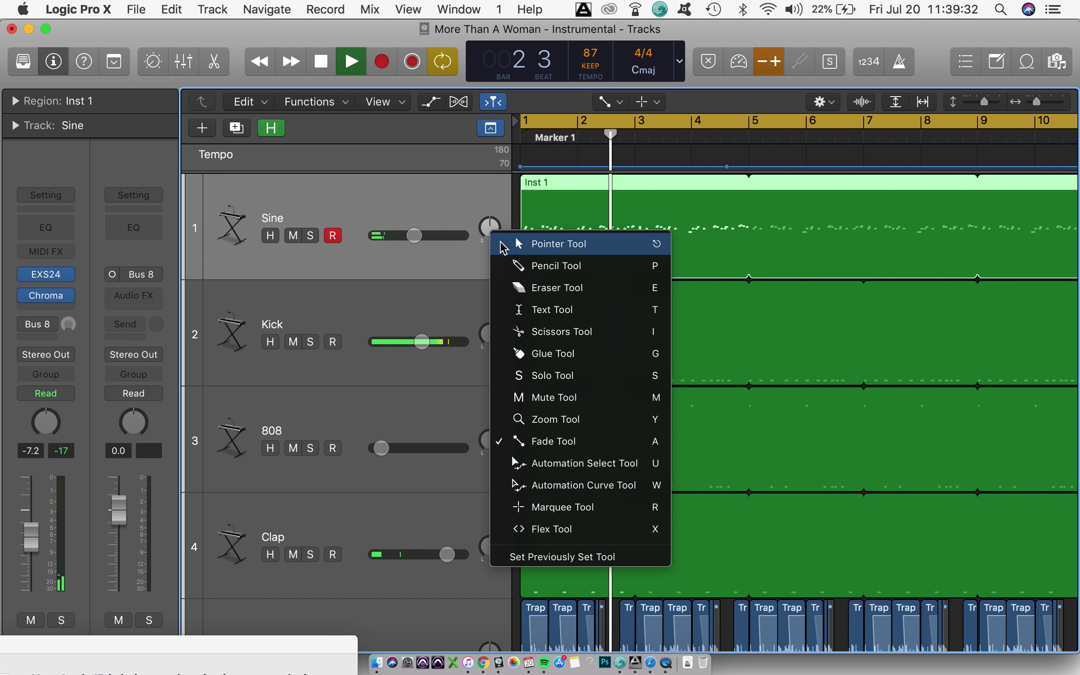
{"action": "key", "text": "t"}
{"action": "left_click", "coordinate": [544, 219]}
{"action": "type", "text": "Sine"}
{"action": "key", "text": "Return"}
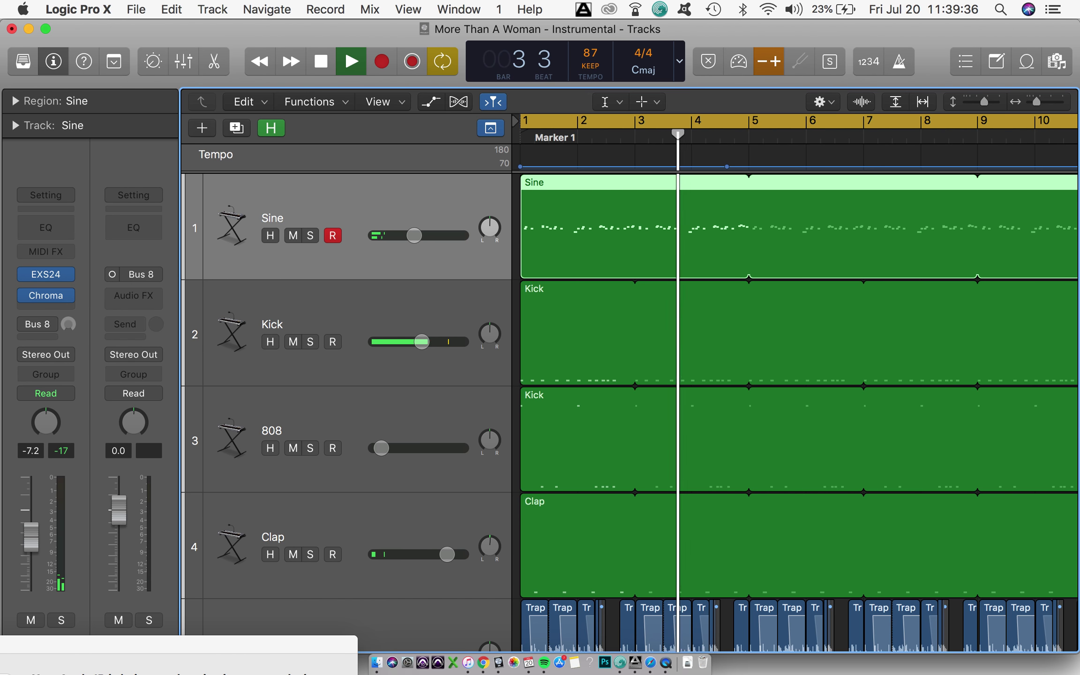
{"action": "key", "text": "t"}
{"action": "key", "text": "t"}
{"action": "key", "text": "t"}
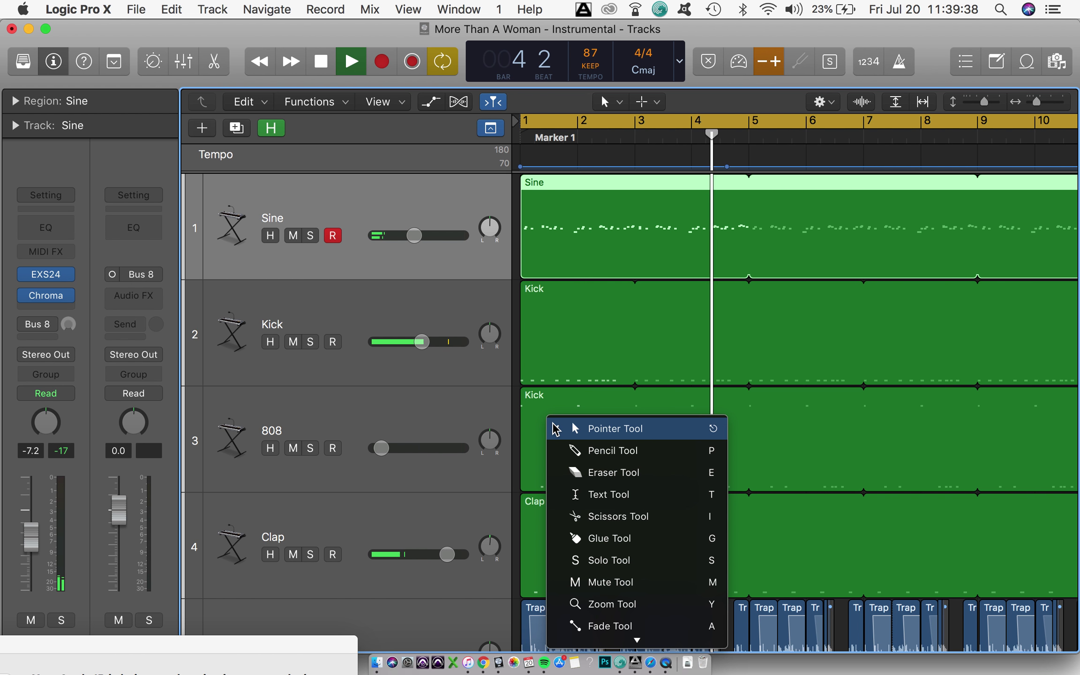
Rename track 3's Kick region to '808' and open the Sine region's notes
{"action": "left_click", "coordinate": [598, 494]}
{"action": "left_click", "coordinate": [533, 422]}
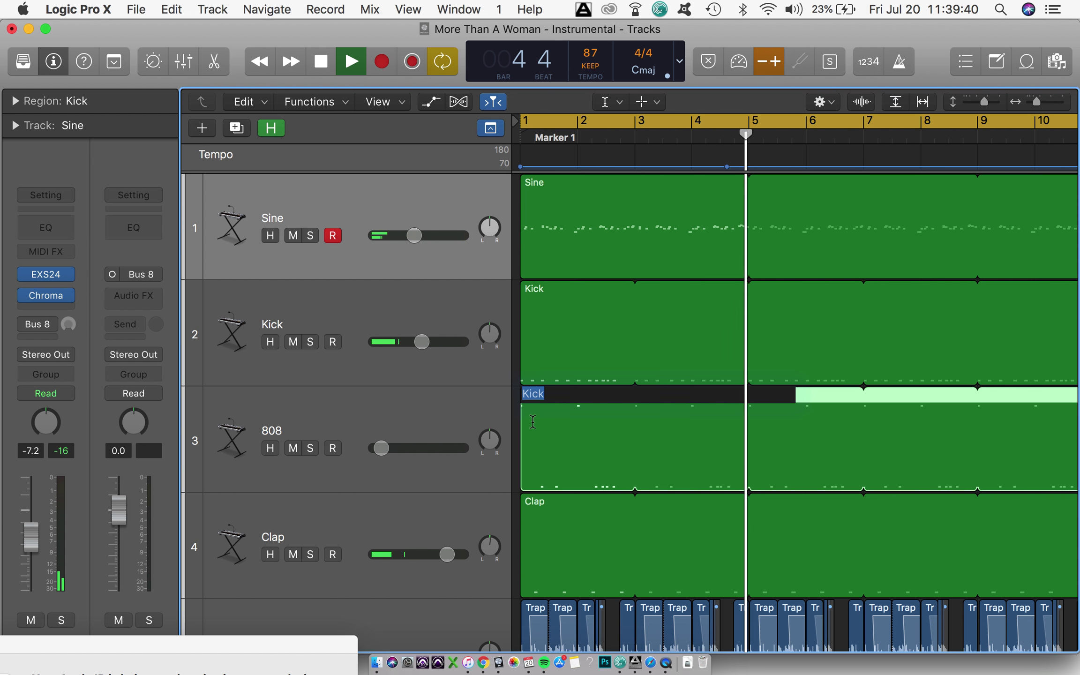
{"action": "type", "text": "808"}
{"action": "key", "text": "Return"}
{"action": "key", "text": "t"}
{"action": "key", "text": "t"}
{"action": "double_click", "coordinate": [699, 234]}
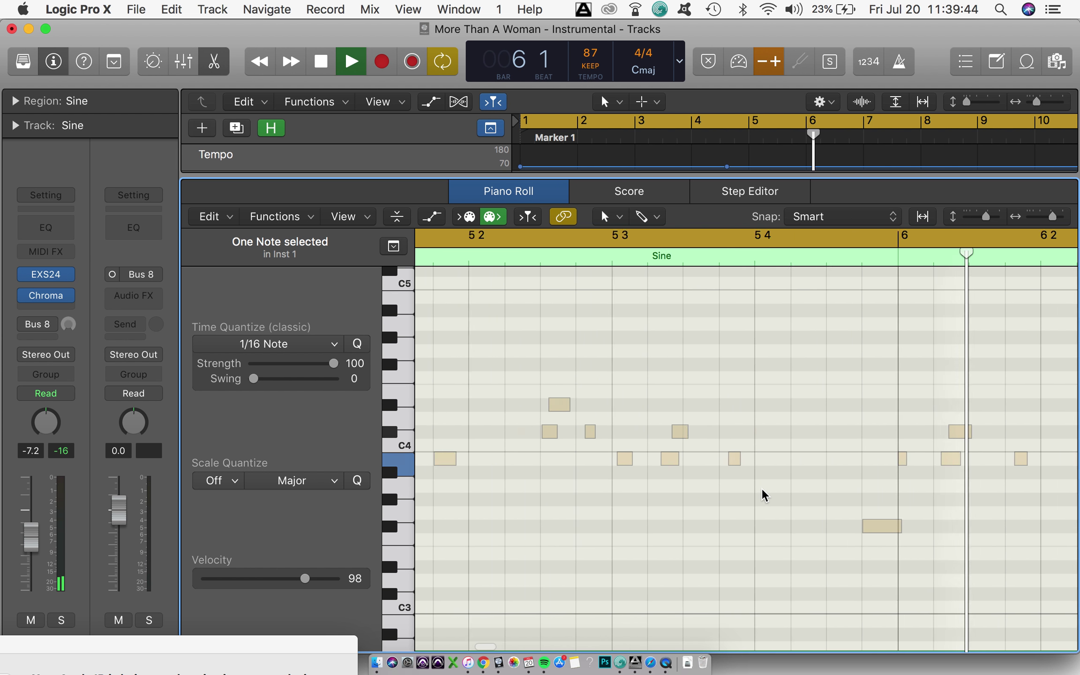
Move the C#4 note near bar 5 a sixteenth earlier
{"action": "mouse_move", "coordinate": [683, 432]}
{"action": "left_mouse_down"}
{"action": "mouse_move", "coordinate": [659, 432]}
{"action": "mouse_move", "coordinate": [680, 433]}
{"action": "left_mouse_up"}
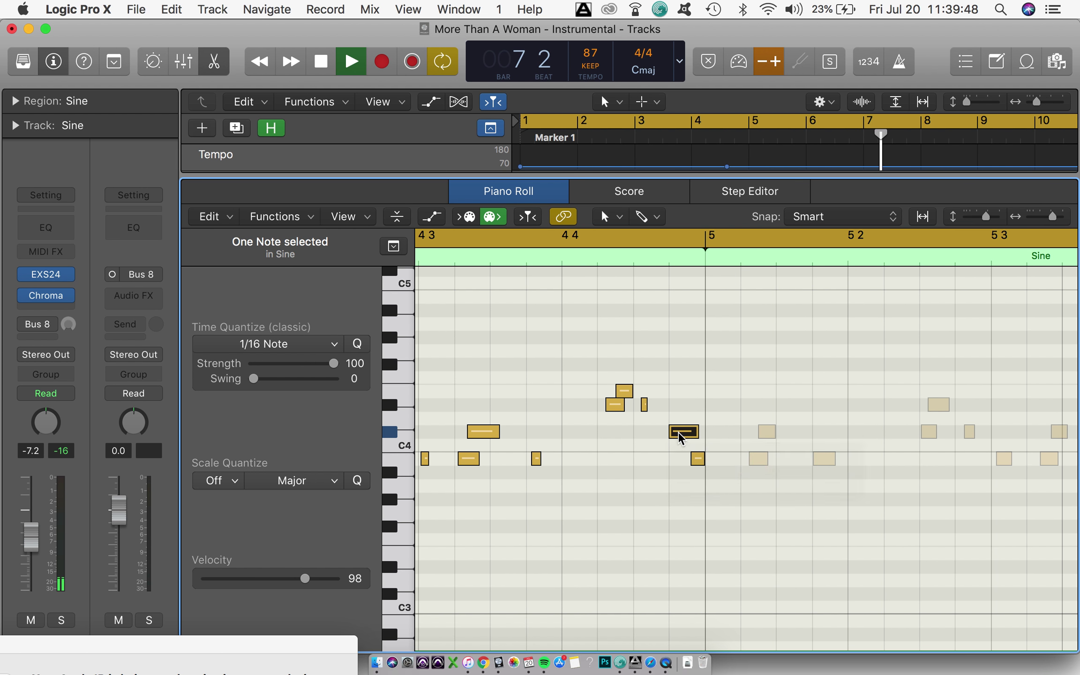
{"action": "left_click", "coordinate": [575, 257]}
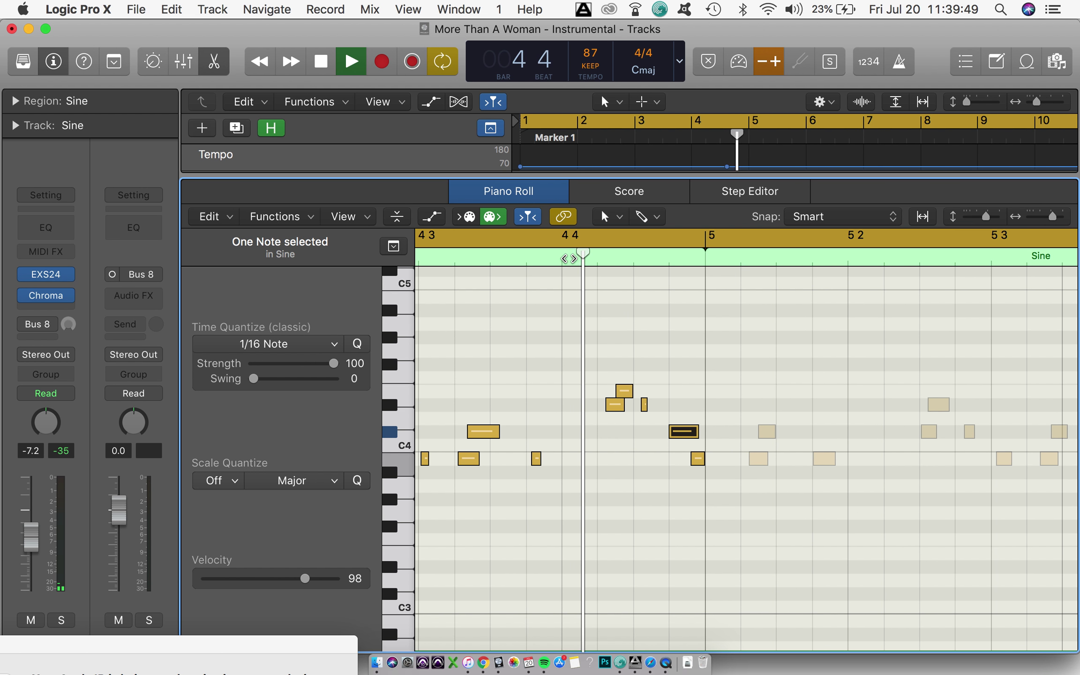
{"action": "key", "text": "space"}
{"action": "left_click", "coordinate": [683, 431]}
{"action": "left_click_drag", "start_coordinate": [683, 431], "coordinate": [667, 432]}
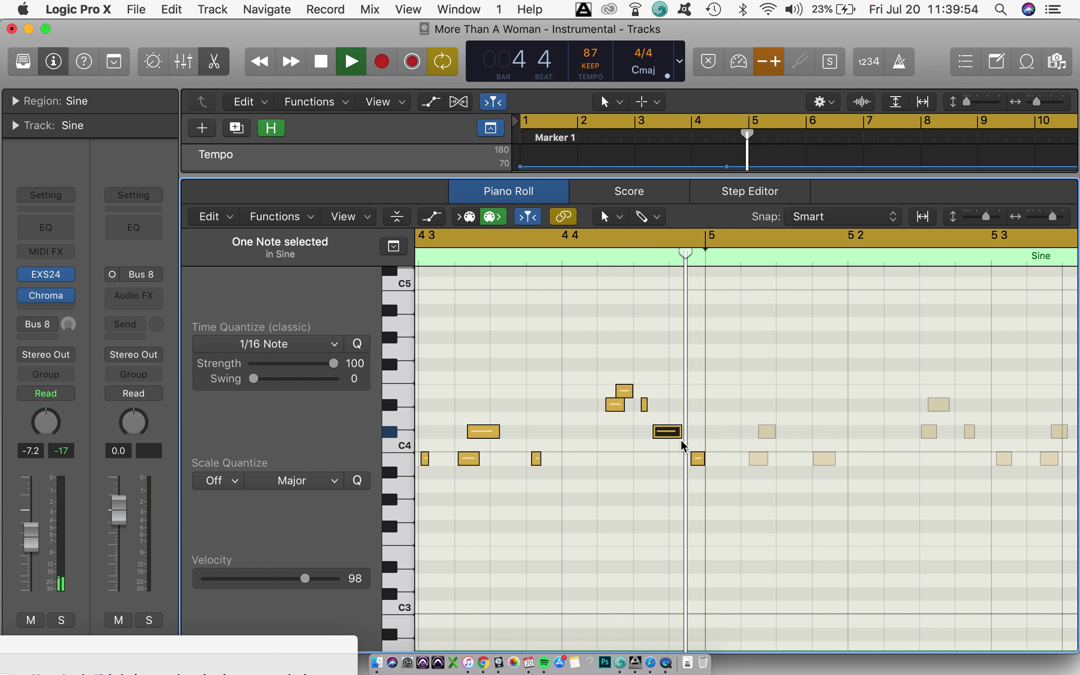
{"action": "key", "text": "space"}
Shift the C#4 note later in the bar and audition it, zooming the Piano Roll out
{"action": "scroll", "coordinate": [662, 433], "scroll_direction": "up", "scroll_amount": 5}
{"action": "left_click_drag", "start_coordinate": [662, 434], "coordinate": [677, 434]}
{"action": "left_click", "coordinate": [439, 254]}
{"action": "key", "text": "space"}
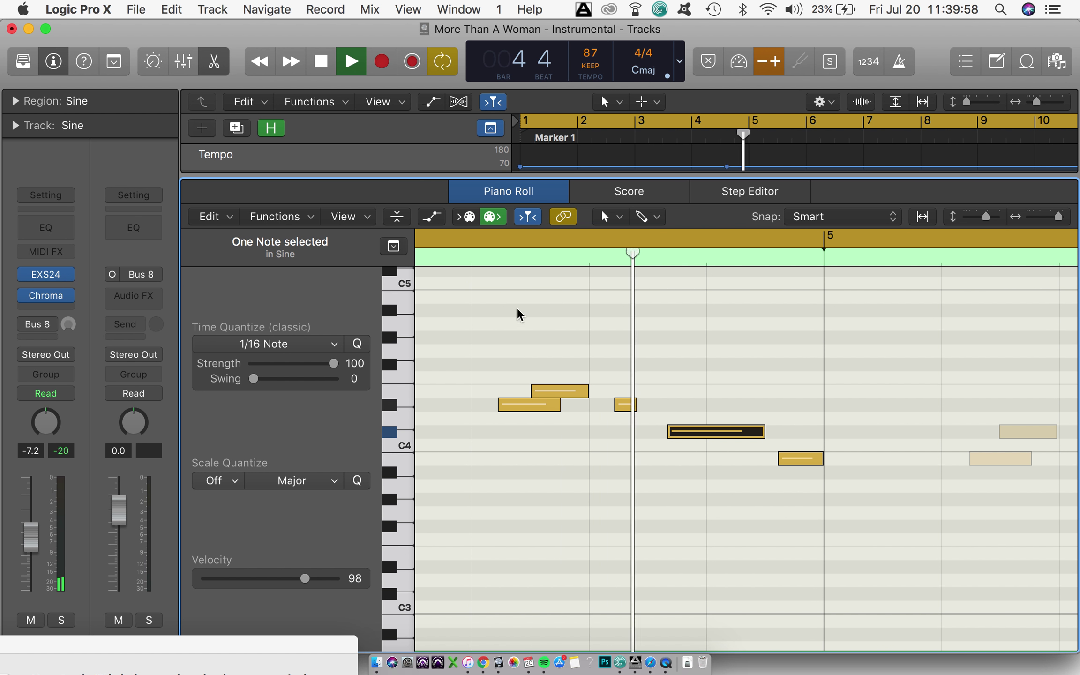
{"action": "left_click_drag", "start_coordinate": [685, 433], "coordinate": [716, 433]}
{"action": "left_click", "coordinate": [437, 256]}
{"action": "key", "text": "space"}
{"action": "key", "text": "super+Left"}
{"action": "key", "text": "super+Left"}
{"action": "key", "text": "super+Left"}
{"action": "key", "text": "super+Left"}
{"action": "key", "text": "super+Left"}
{"action": "key", "text": "space"}
{"action": "left_click", "coordinate": [435, 259]}
{"action": "key", "text": "space"}
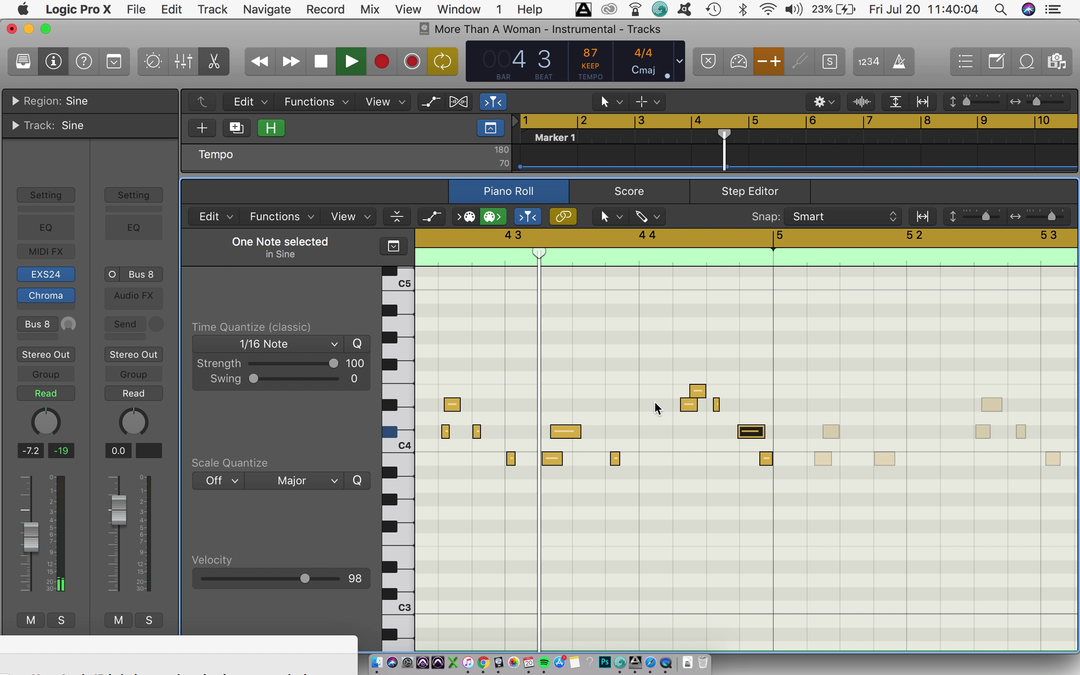
{"action": "key", "text": "space"}
Select the five notes around bar 4 beat 4 and play from bar 1
{"action": "left_click_drag", "start_coordinate": [680, 373], "coordinate": [767, 495]}
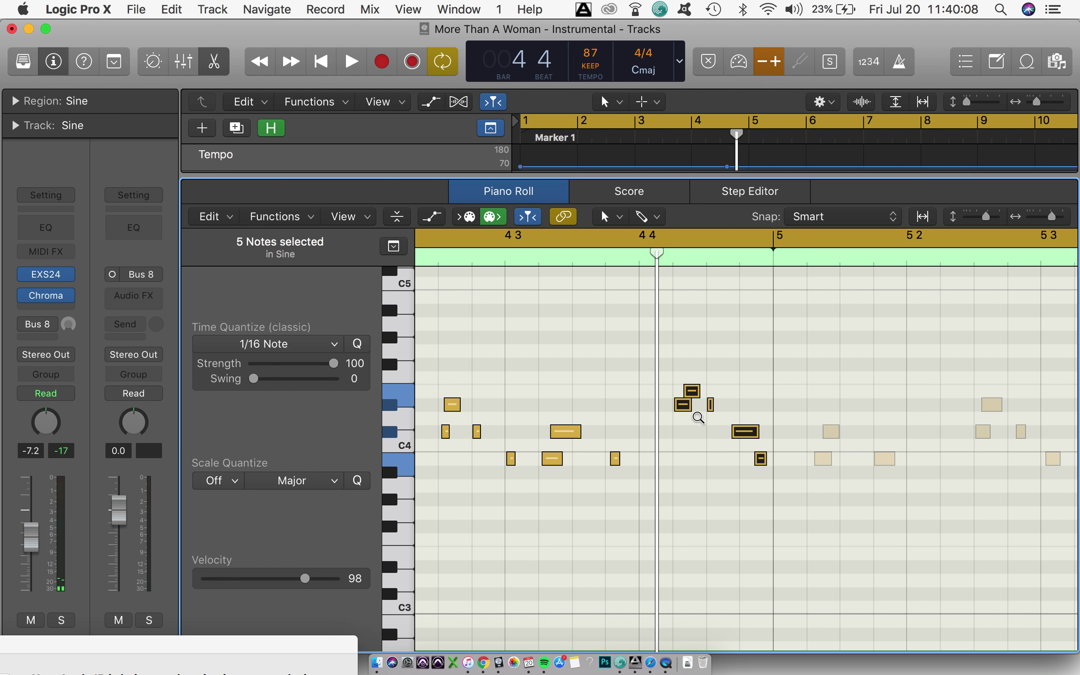
{"action": "key", "text": "Return"}
{"action": "key", "text": "space"}
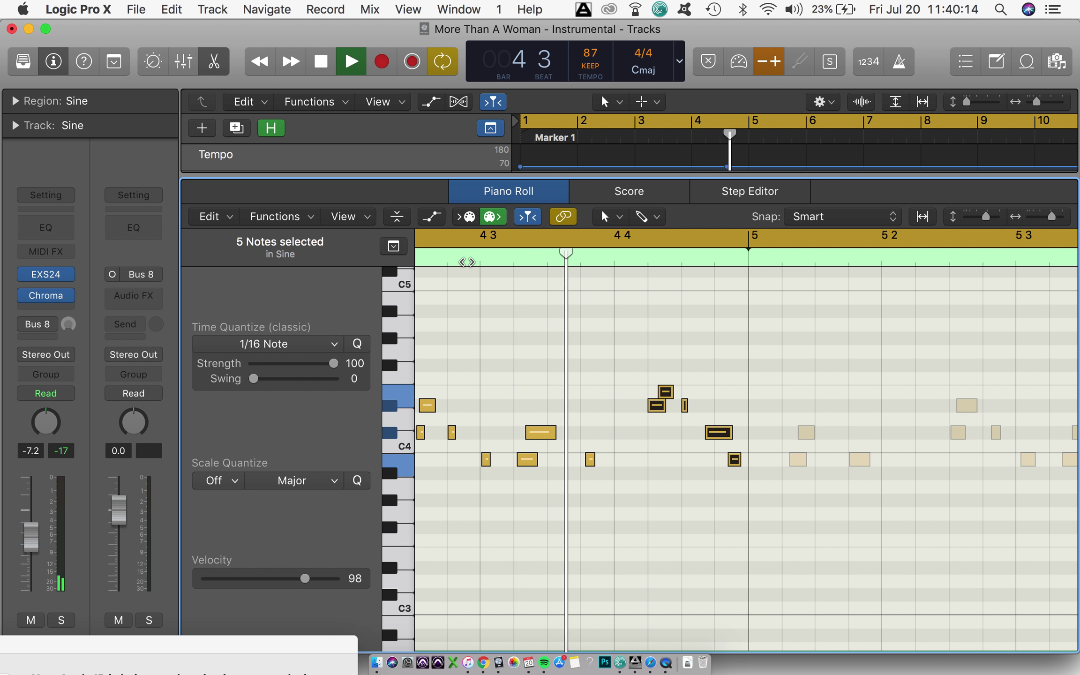
{"action": "key", "text": "space"}
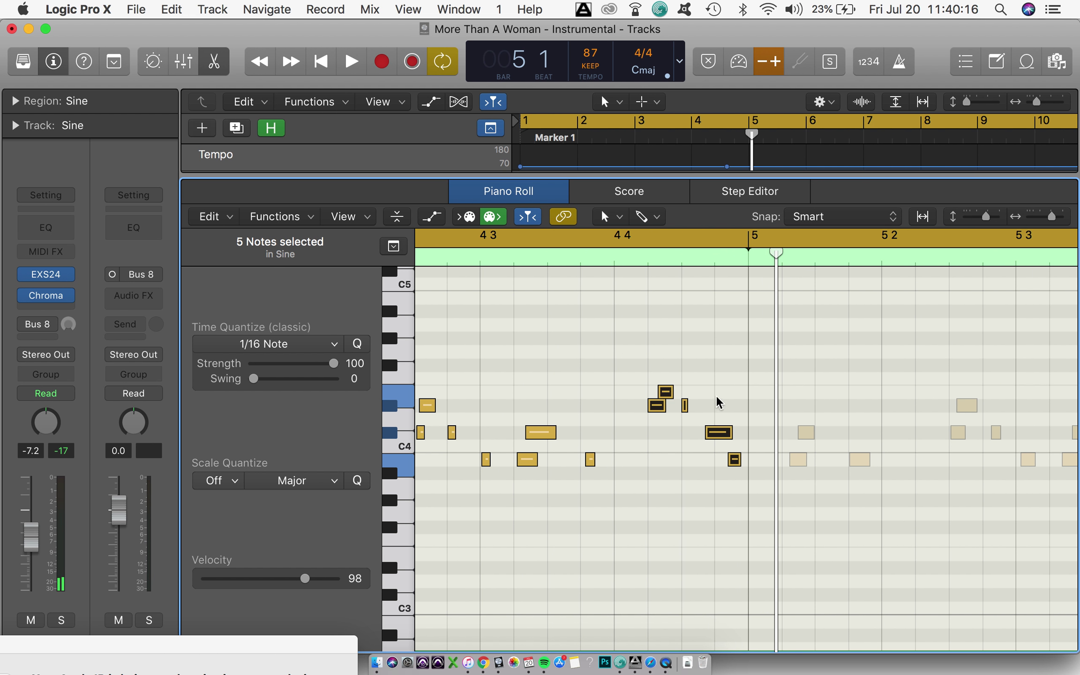
Move the note near C4 slightly later, replay from bar 4 beat 3, and reselect the five notes
{"action": "left_click_drag", "start_coordinate": [734, 462], "coordinate": [741, 460]}
{"action": "left_click", "coordinate": [514, 263]}
{"action": "key", "text": "space"}
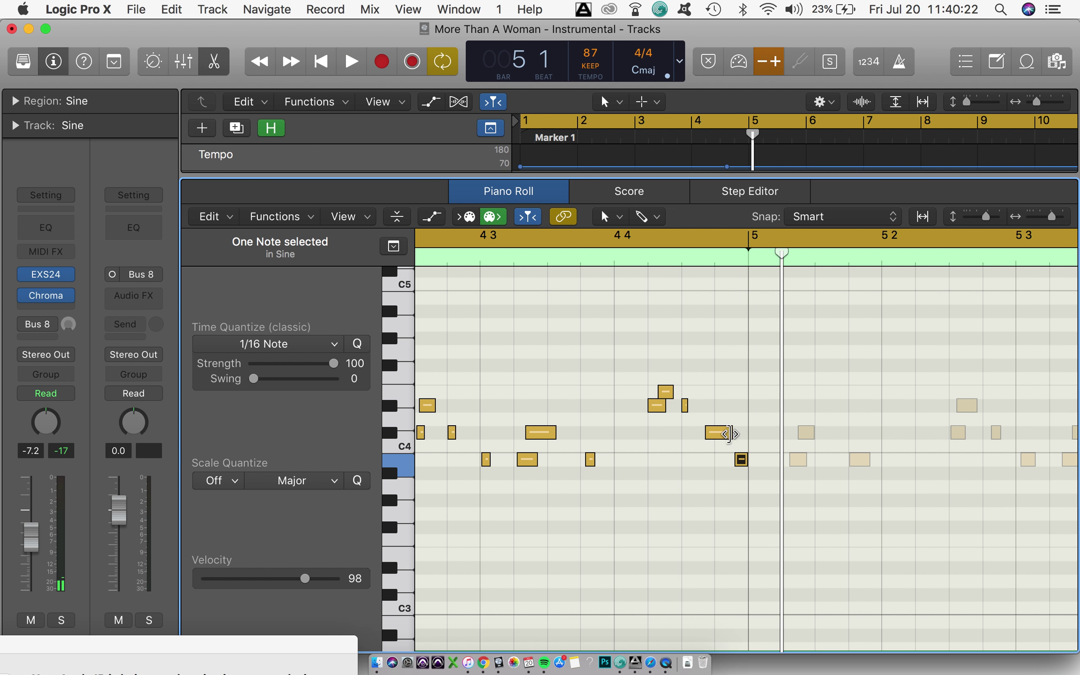
{"action": "left_click", "coordinate": [555, 261]}
{"action": "key", "text": "space"}
{"action": "key", "text": "space"}
{"action": "left_click_drag", "start_coordinate": [647, 366], "coordinate": [771, 525]}
Play a melody on the Sine instrument using Musical Typing (Cmd-K)
{"action": "key", "text": "super+k"}
{"action": "key", "text": "o"}
{"action": "key", "text": "p"}
{"action": "key", "text": "semicolon"}
{"action": "key", "text": "l"}
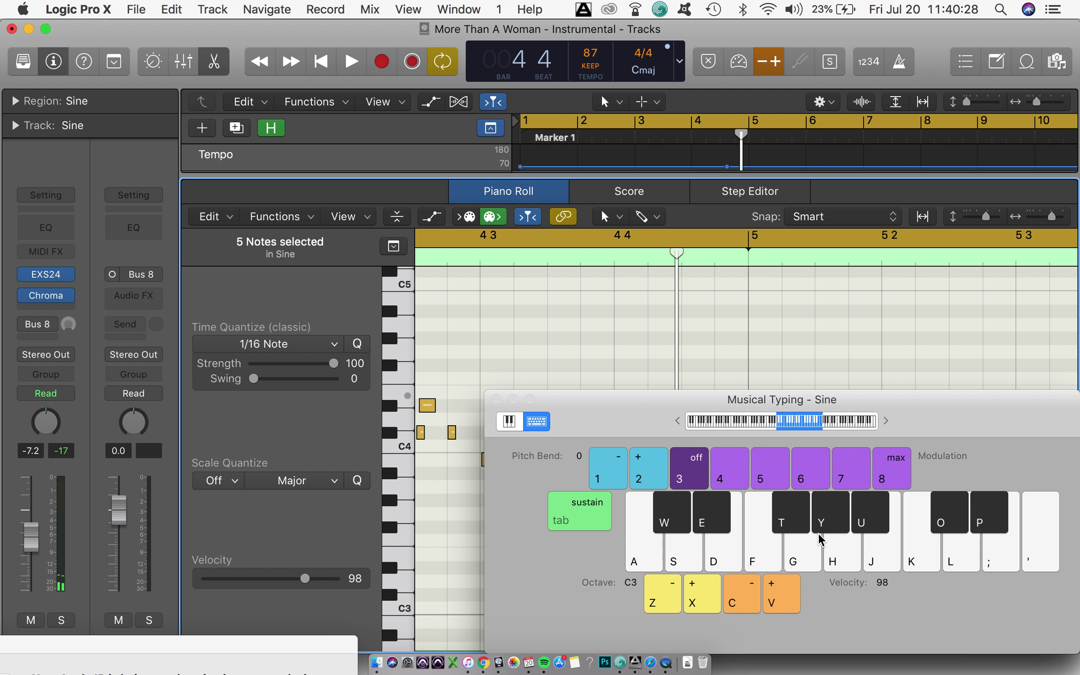
{"action": "key", "text": "l"}
{"action": "key", "text": "semicolon"}
{"action": "key", "text": "l"}
{"action": "key", "text": "p"}
{"action": "key", "text": "o"}
{"action": "key", "text": "semicolon"}
{"action": "key", "text": "p"}
{"action": "key", "text": "semicolon"}
{"action": "key", "text": "k"}
{"action": "key", "text": "l"}
{"action": "key", "text": "o"}
{"action": "key", "text": "j"}
{"action": "key", "text": "semicolon"}
{"action": "key", "text": "semicolon"}
{"action": "key", "text": "j"}
{"action": "key", "text": "o"}
{"action": "key", "text": "semicolon"}
{"action": "key", "text": "o"}
{"action": "key", "text": "j"}
{"action": "key", "text": "p"}
{"action": "key", "text": "o"}
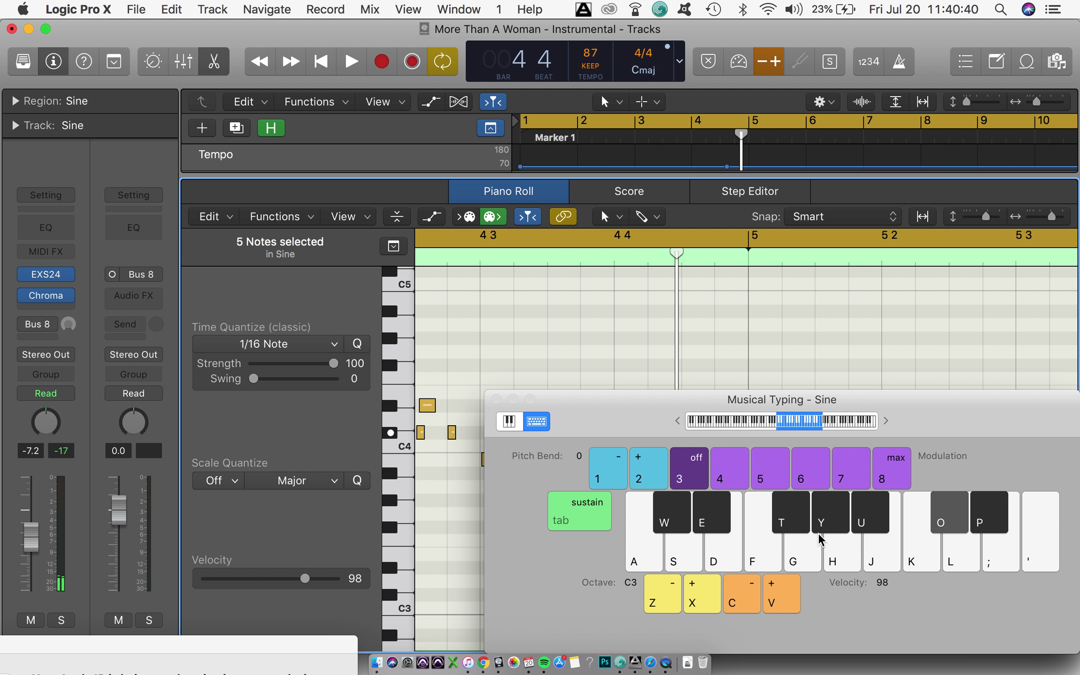
{"action": "key", "text": "j"}
{"action": "key", "text": "p"}
{"action": "key", "text": "o"}
{"action": "key", "text": "j"}
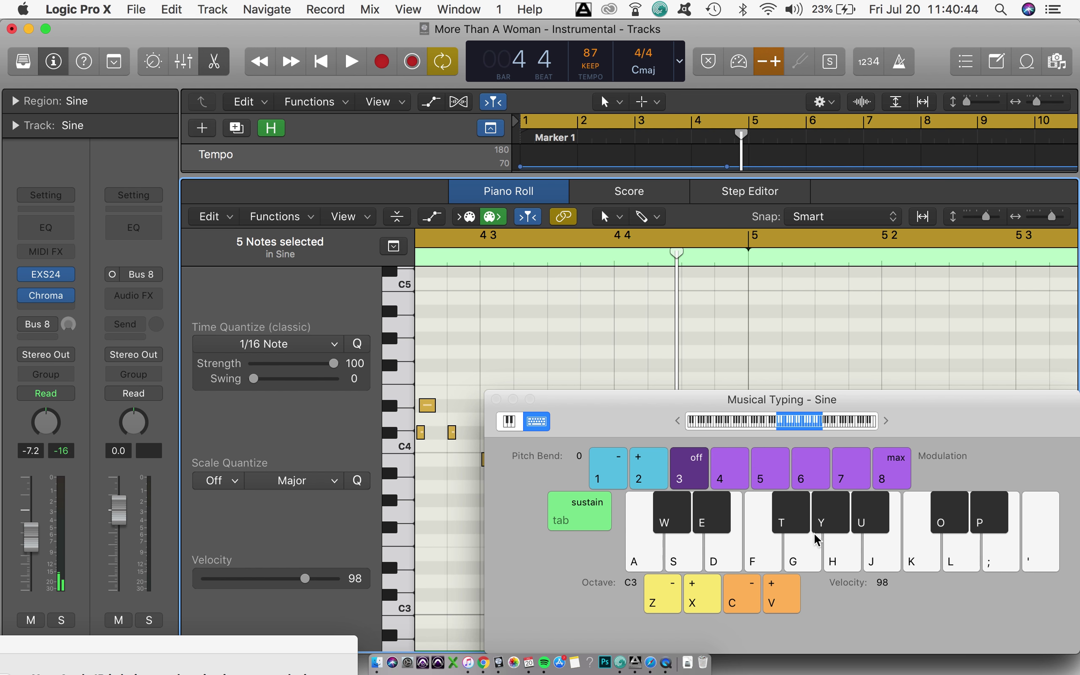
Play the closing notes with the beat and keep them as the Sine.2 take via Capture Recording
{"action": "scroll", "coordinate": [628, 342], "scroll_direction": "left", "scroll_amount": 5}
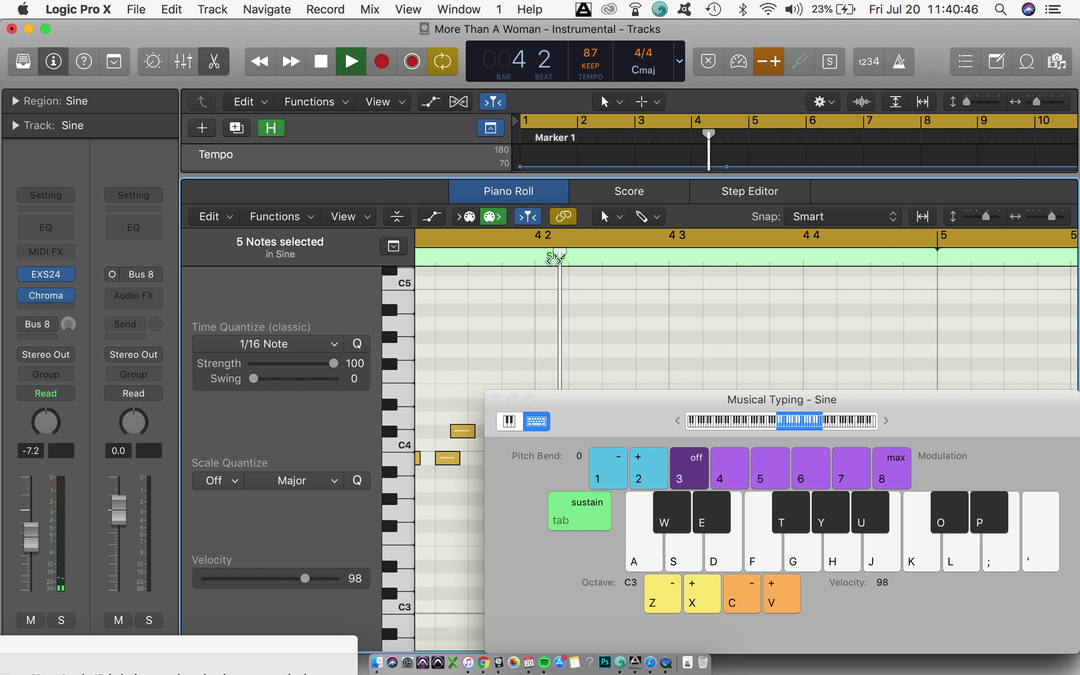
{"action": "key", "text": "j"}
{"action": "key", "text": "semicolon"}
{"action": "key", "text": "o"}
{"action": "key", "text": "j"}
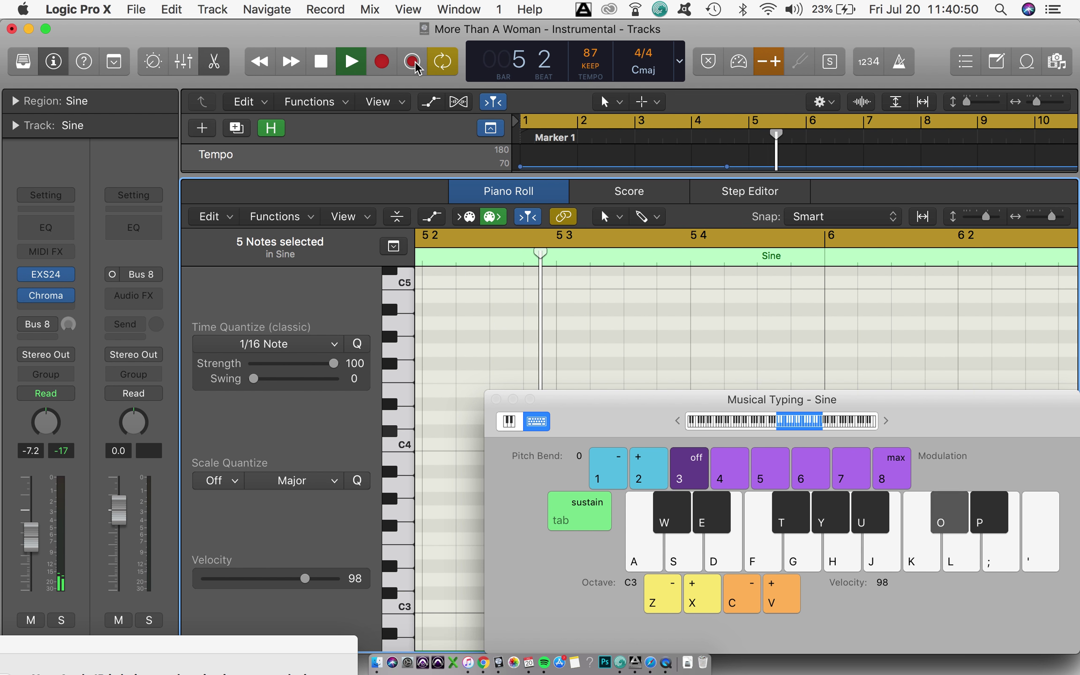
{"action": "left_click", "coordinate": [412, 61]}
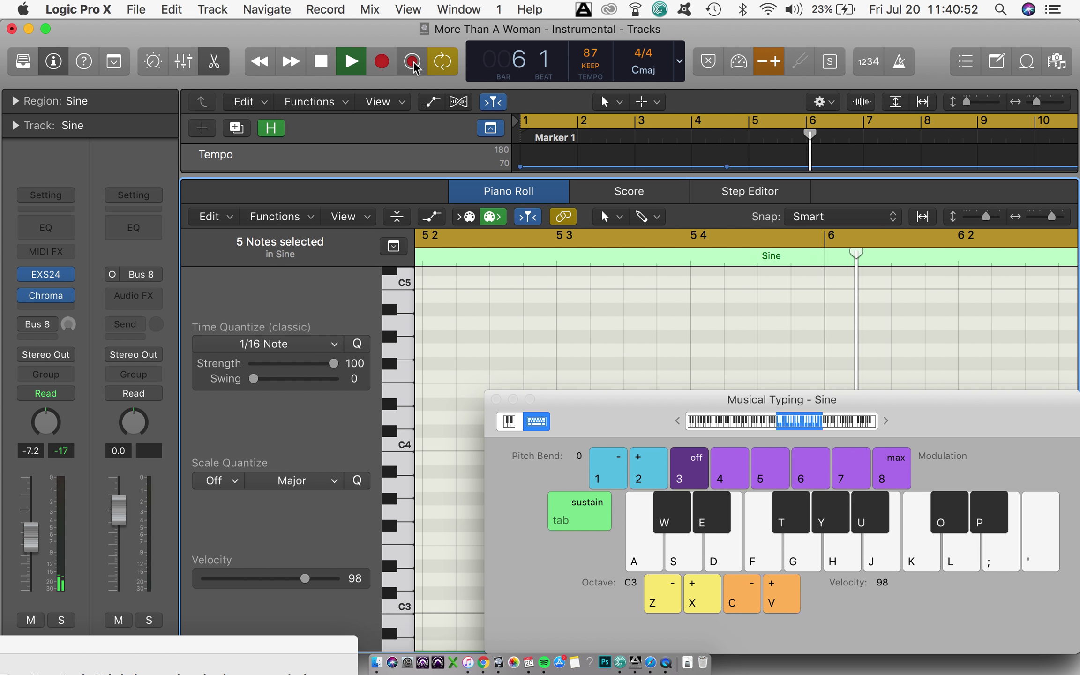
{"action": "key", "text": "super+k"}
Unpack the Sine take folder onto separate Sine tracks
{"action": "key", "text": "e"}
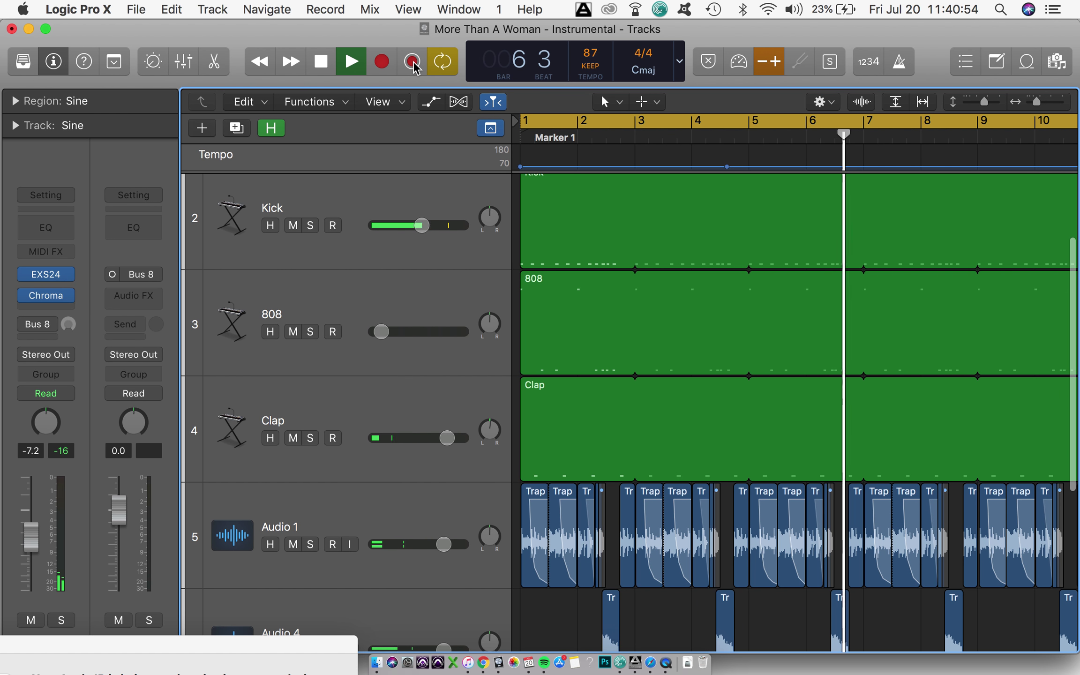
{"action": "scroll", "coordinate": [750, 249], "scroll_direction": "up", "scroll_amount": 3}
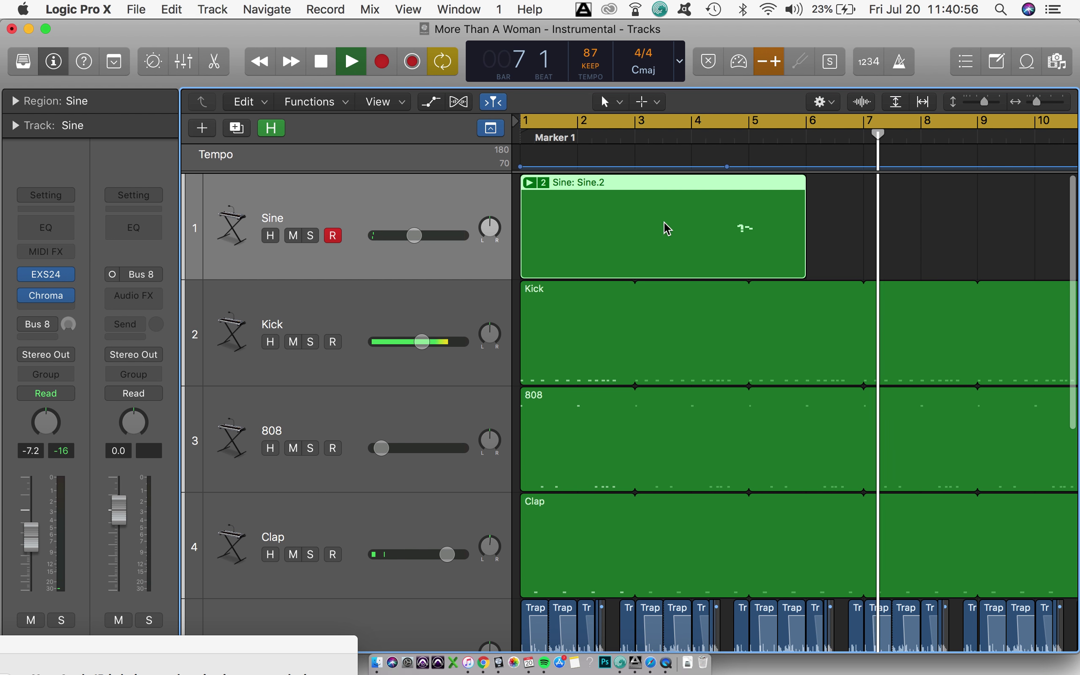
{"action": "left_click", "coordinate": [545, 183]}
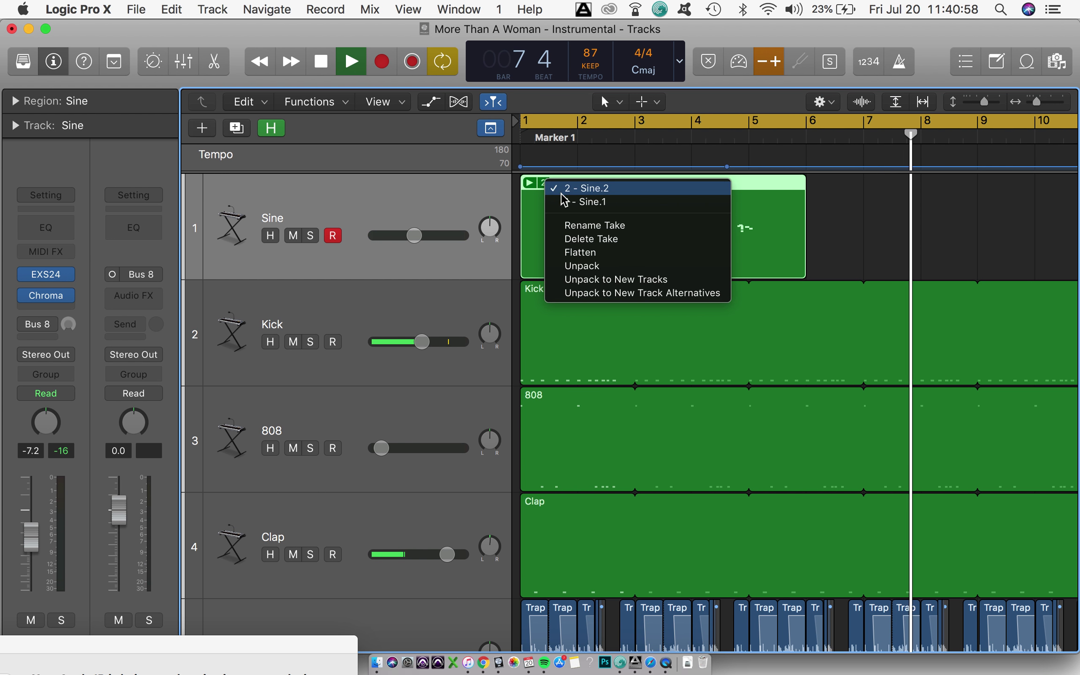
{"action": "left_click", "coordinate": [618, 268]}
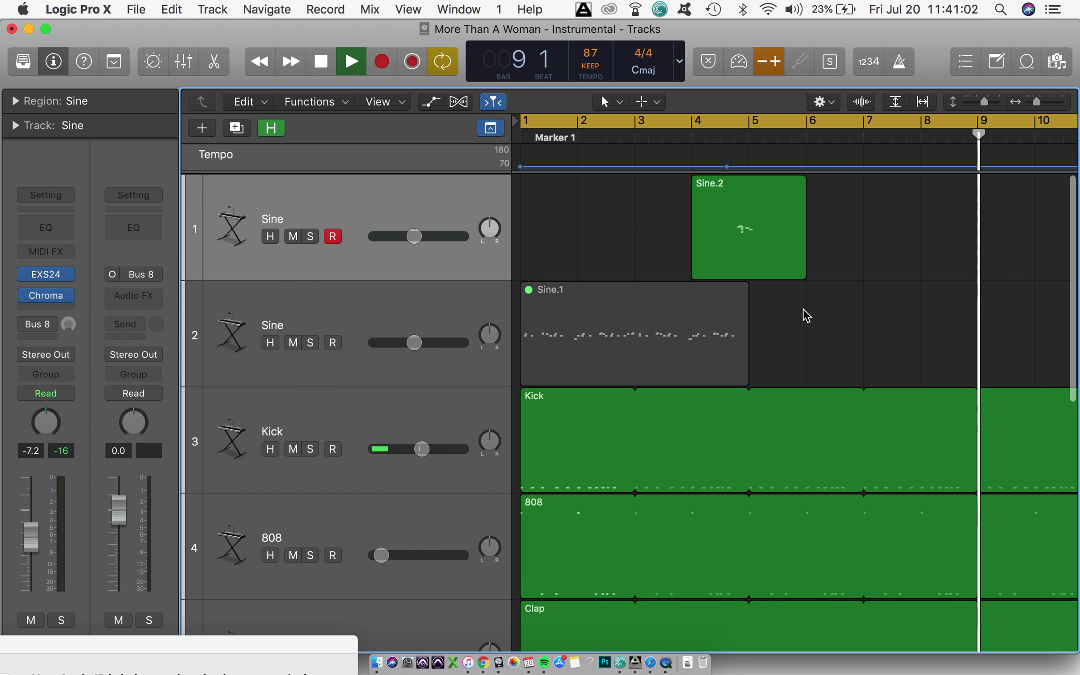
Move Sine.1 up onto the first Sine track and join both regions with Cmd-J
{"action": "left_click", "coordinate": [584, 361]}
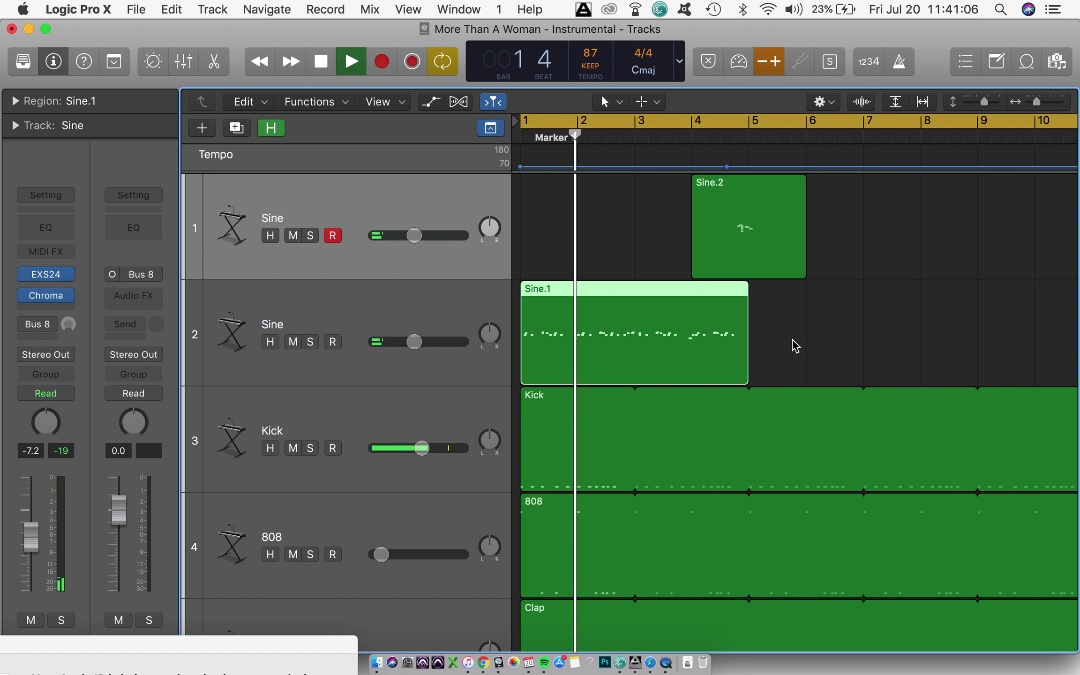
{"action": "left_click_drag", "start_coordinate": [769, 310], "coordinate": [716, 266]}
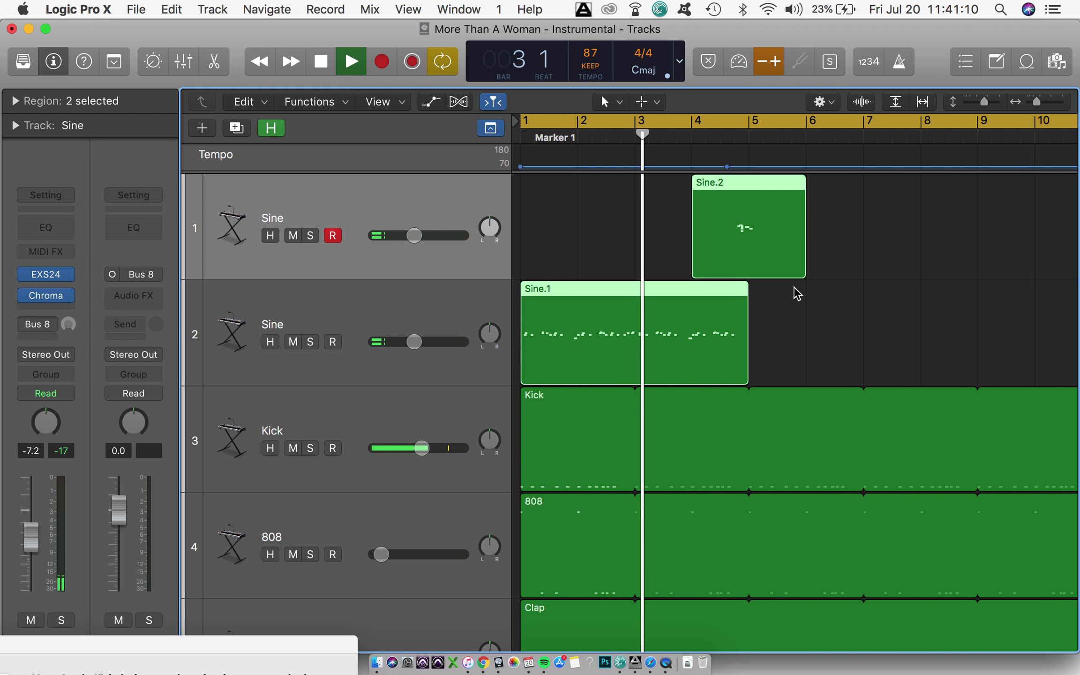
{"action": "left_click", "coordinate": [753, 329]}
{"action": "left_click_drag", "start_coordinate": [705, 321], "coordinate": [666, 241]}
{"action": "left_click_drag", "start_coordinate": [807, 324], "coordinate": [721, 260]}
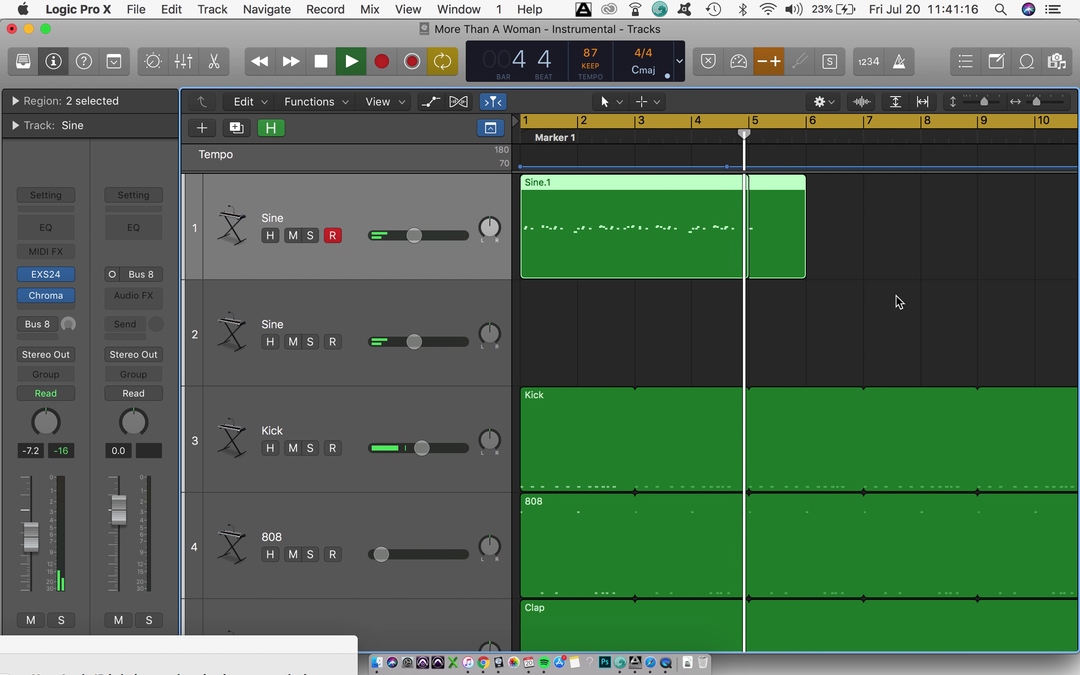
{"action": "key", "text": "super+j"}
Shift the joined Sine.1 region's start to 1 1 2 1, undoing a trial shortening
{"action": "key", "text": "Return"}
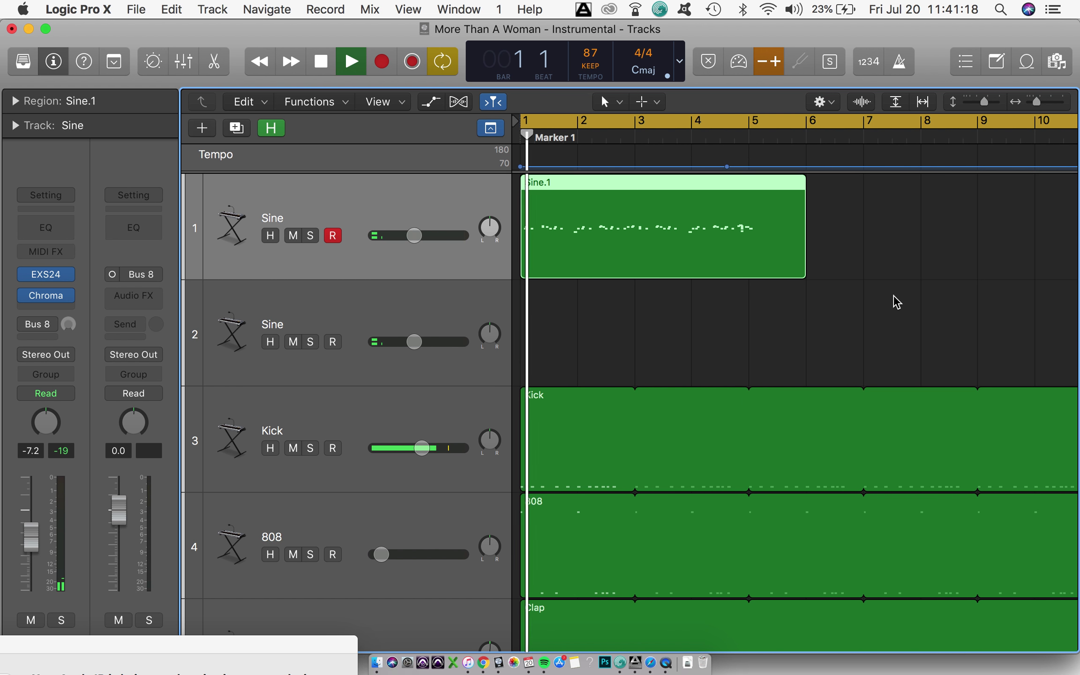
{"action": "key", "text": "super+Right"}
{"action": "scroll", "coordinate": [813, 274], "scroll_direction": "right", "scroll_amount": 5}
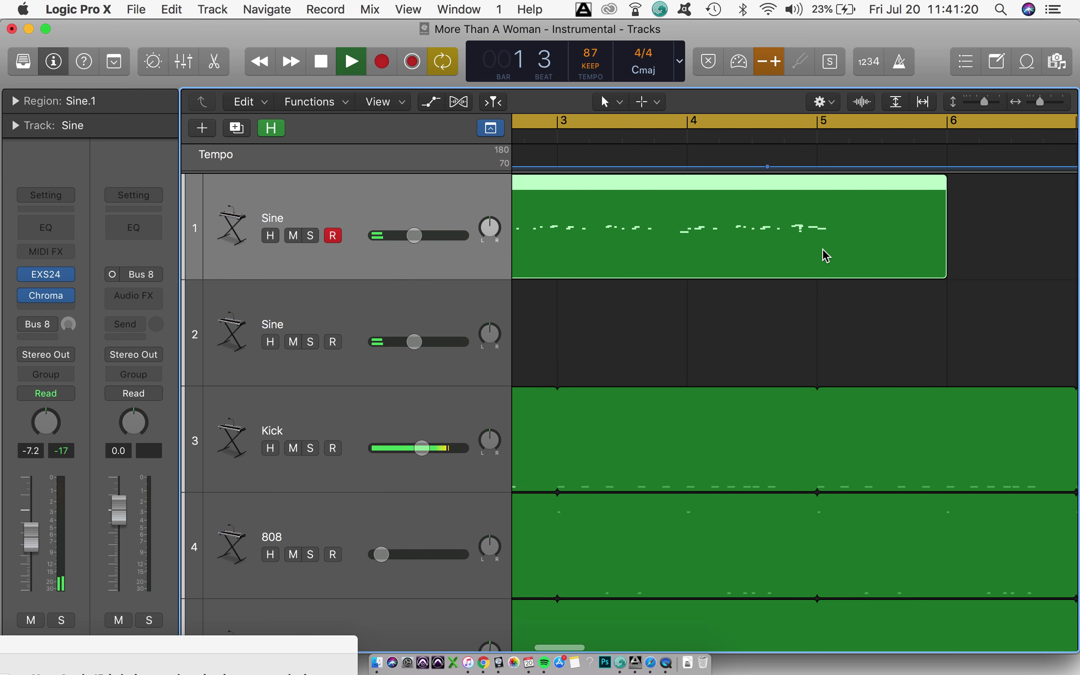
{"action": "scroll", "coordinate": [844, 252], "scroll_direction": "left", "scroll_amount": 6}
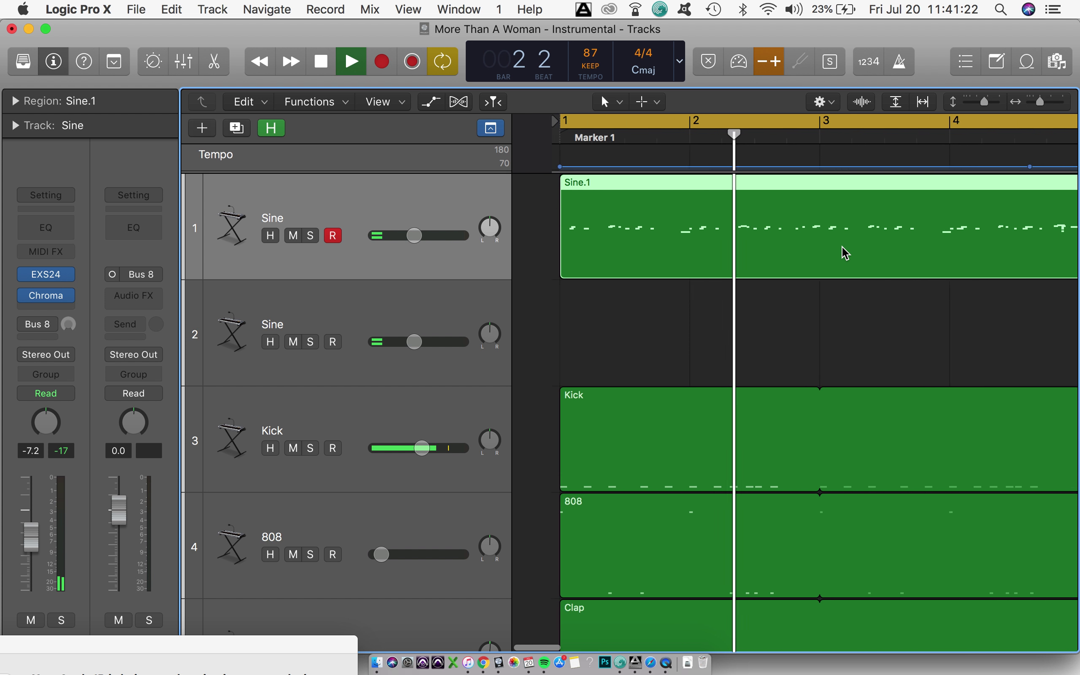
{"action": "key", "text": "super+Right"}
{"action": "key", "text": "super+Right"}
{"action": "key", "text": "super+Right"}
{"action": "key", "text": "super+Right"}
{"action": "key", "text": "super+Right"}
{"action": "key", "text": "super+Left"}
{"action": "key", "text": "super+Left"}
{"action": "scroll", "coordinate": [562, 272], "scroll_direction": "left", "scroll_amount": 5}
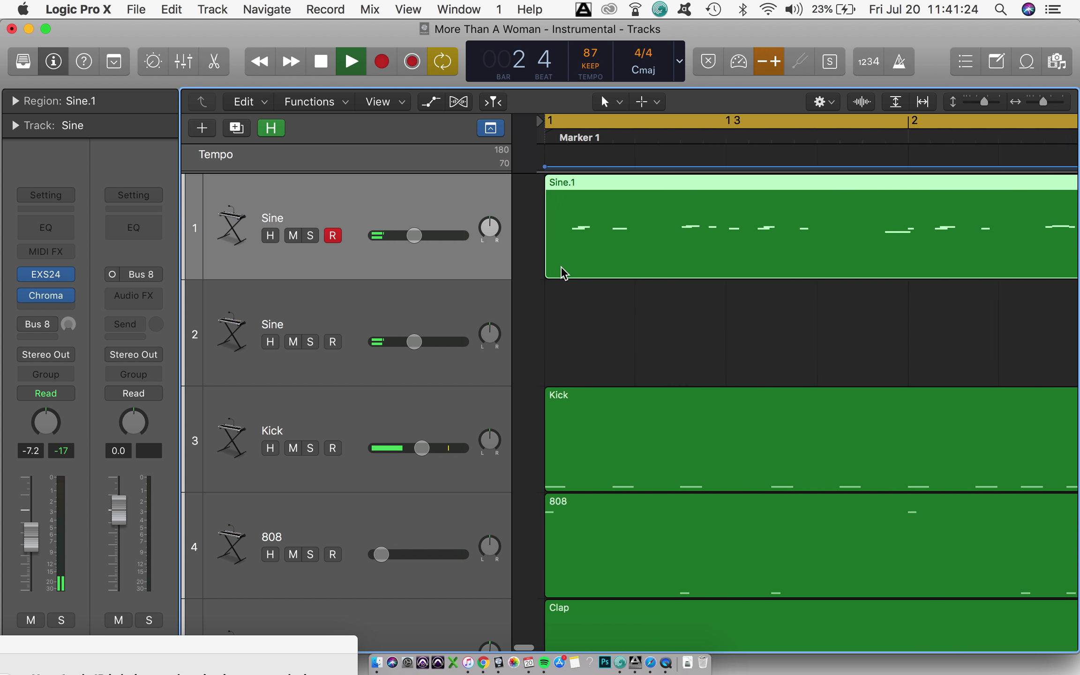
{"action": "left_click_drag", "start_coordinate": [525, 265], "coordinate": [550, 265]}
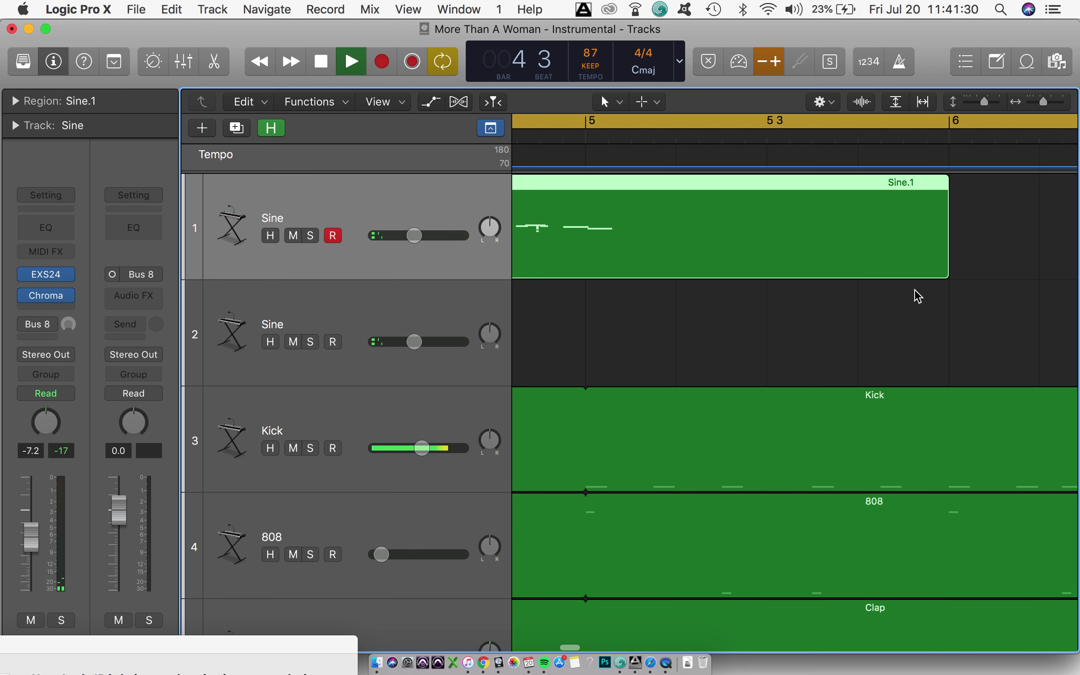
{"action": "left_click_drag", "start_coordinate": [948, 267], "coordinate": [610, 254]}
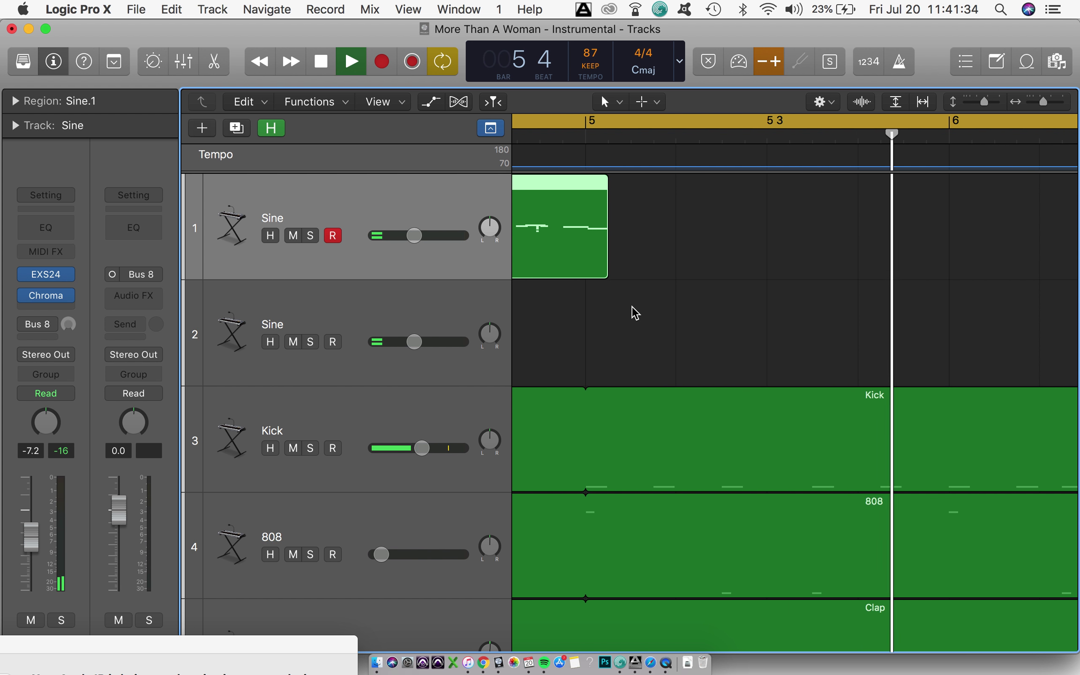
{"action": "key", "text": "super+z"}
Zoom out to the whole arrangement and select the empty second Sine track
{"action": "key", "text": "super+Left"}
{"action": "key", "text": "super+Left"}
{"action": "key", "text": "super+Left"}
{"action": "key", "text": "super+Left"}
{"action": "key", "text": "super+Left"}
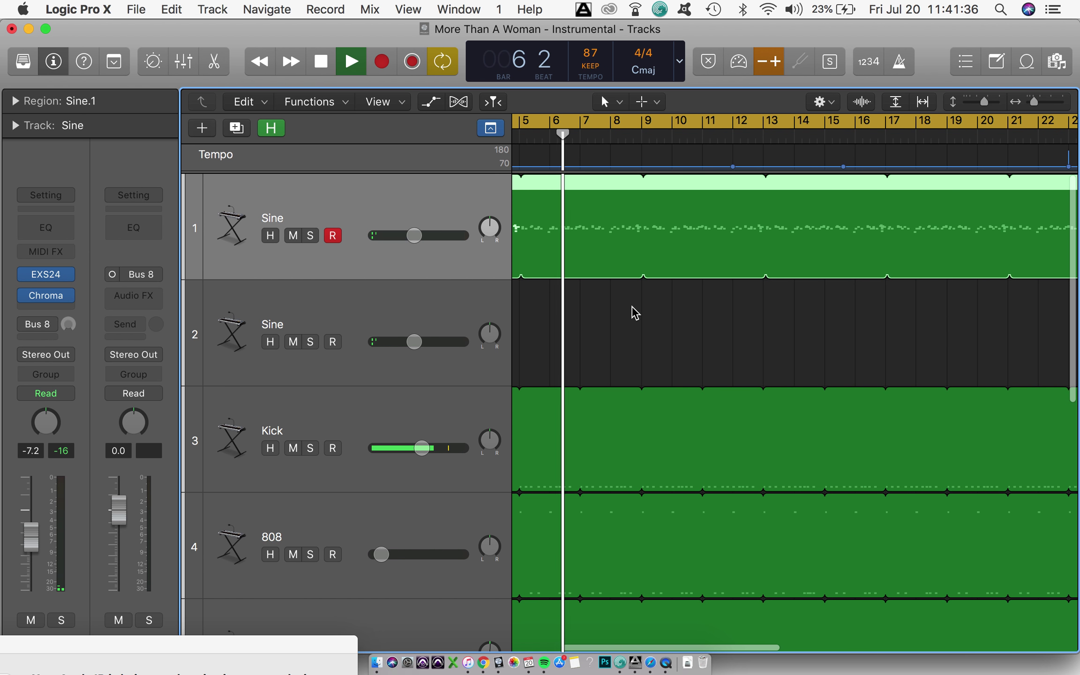
{"action": "scroll", "coordinate": [635, 313], "scroll_direction": "left", "scroll_amount": 5}
{"action": "left_click", "coordinate": [282, 316]}
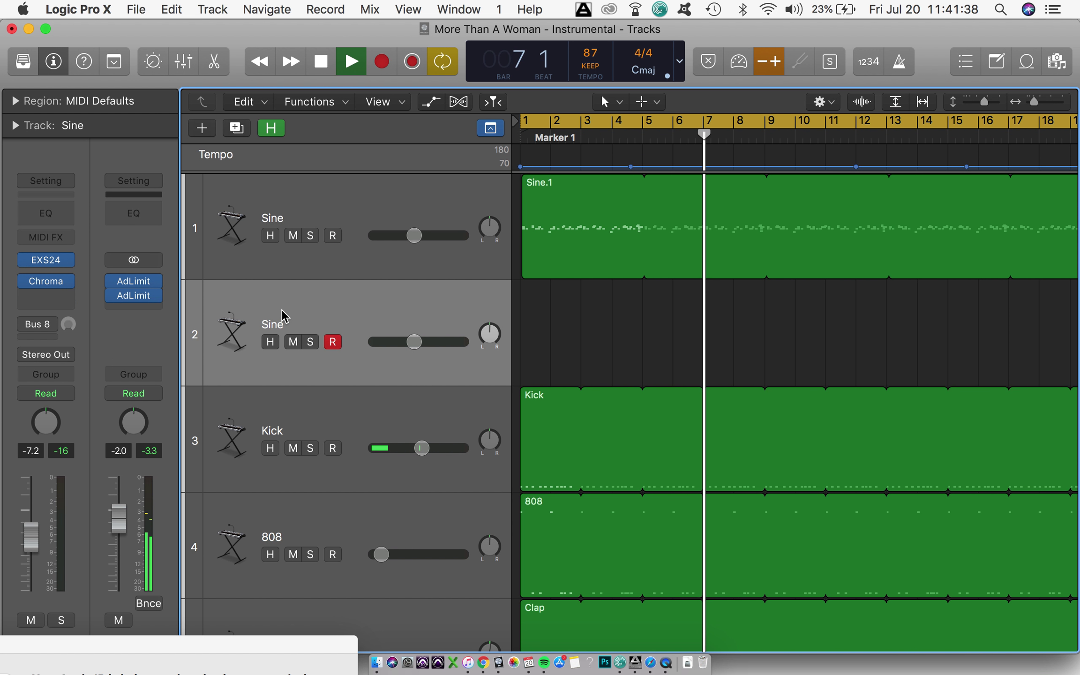
Replace the empty track with a new Sine track (Cmd-D) and Option-drag a Sine.1 copy onto it
{"action": "key", "text": "super+BackSpace"}
{"action": "left_click", "coordinate": [321, 220]}
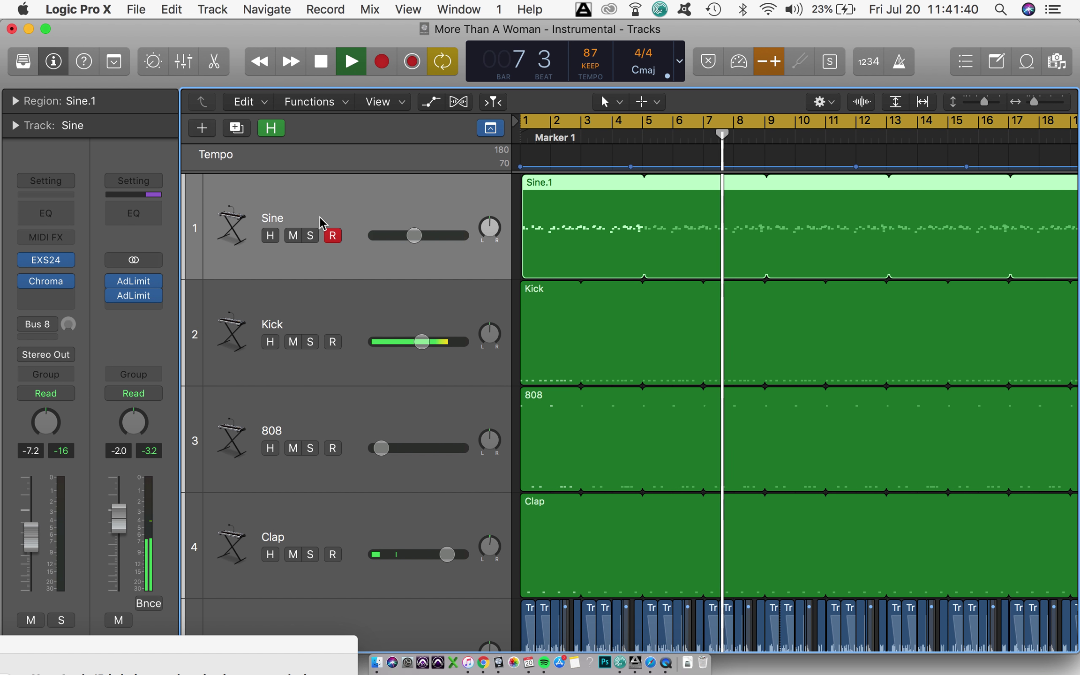
{"action": "key", "text": "super+d"}
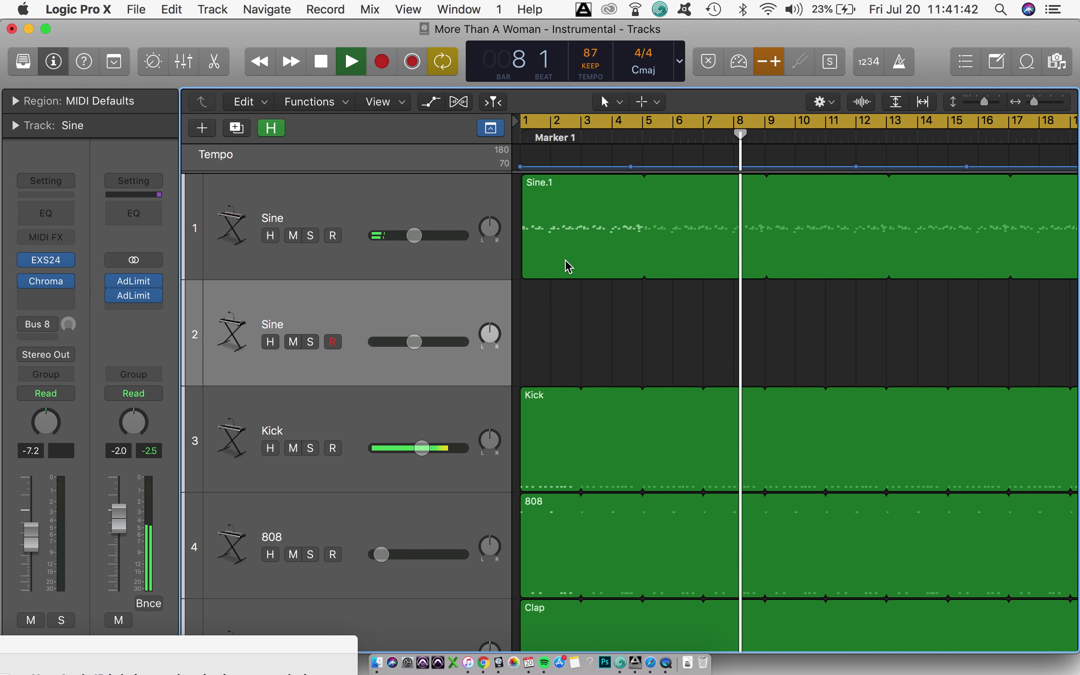
{"action": "left_click_drag", "start_coordinate": [569, 266], "coordinate": [555, 338]}
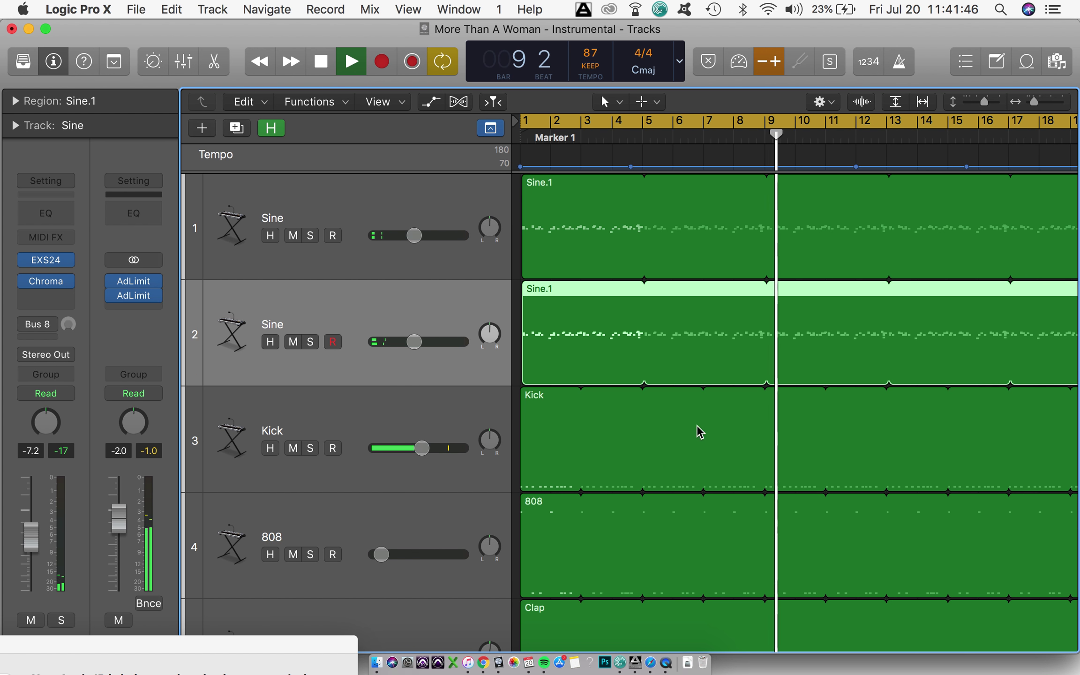
{"action": "mouse_move", "coordinate": [54, 264]}
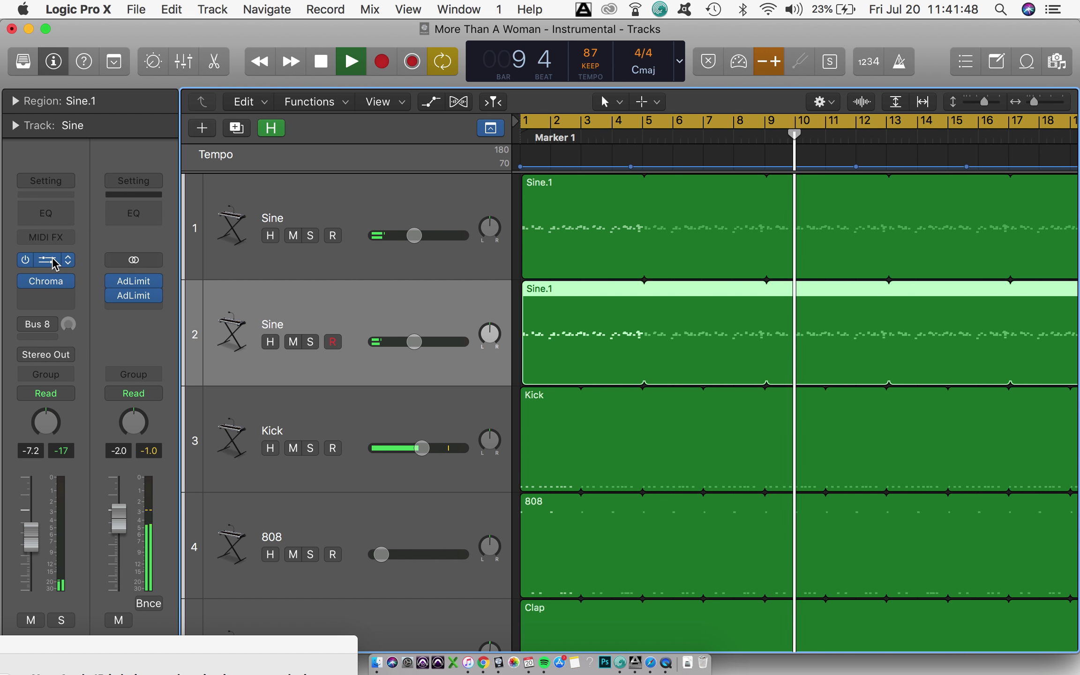
Insert a Stereo Distortion plug-in after ChromaVerb on the second Sine track
{"action": "left_click", "coordinate": [54, 303]}
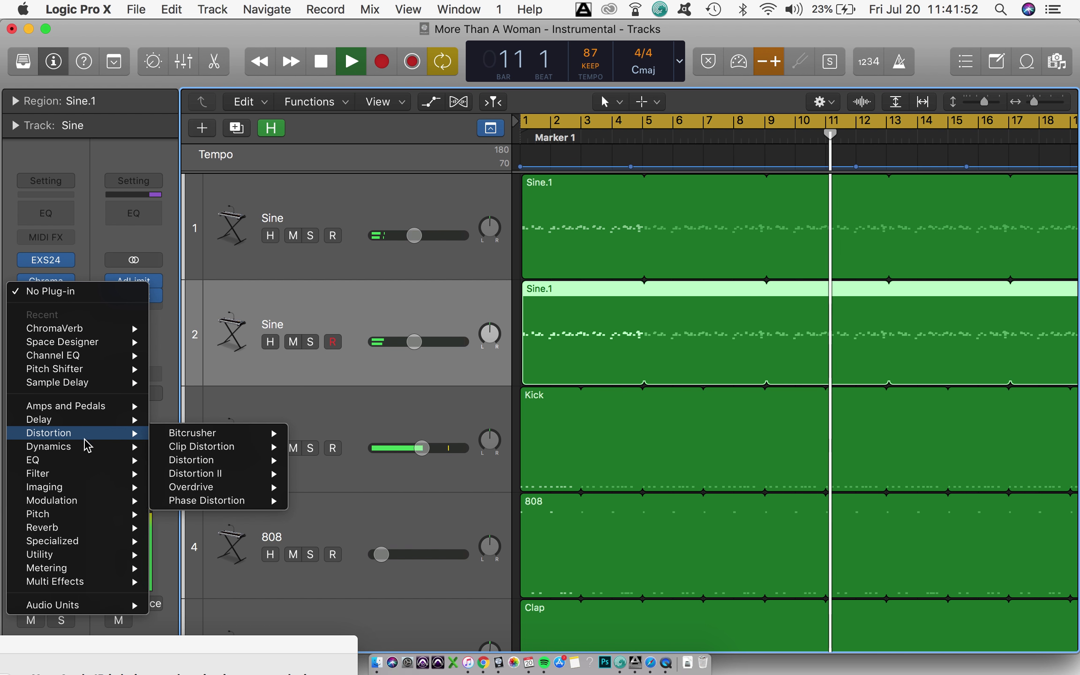
{"action": "mouse_move", "coordinate": [83, 448]}
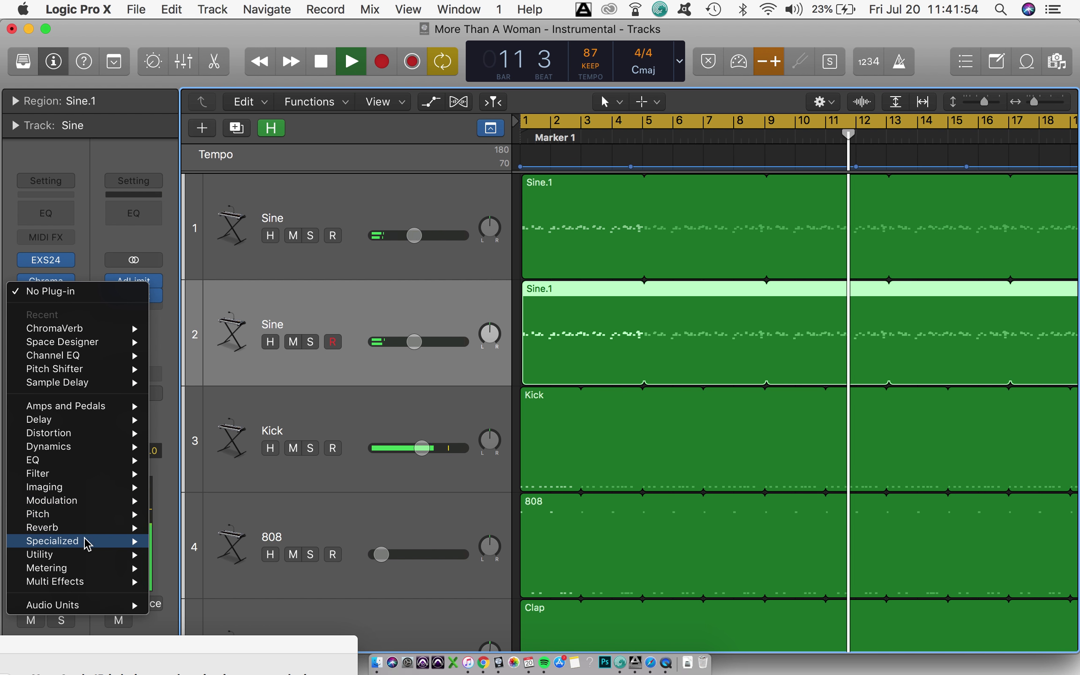
{"action": "mouse_move", "coordinate": [87, 545]}
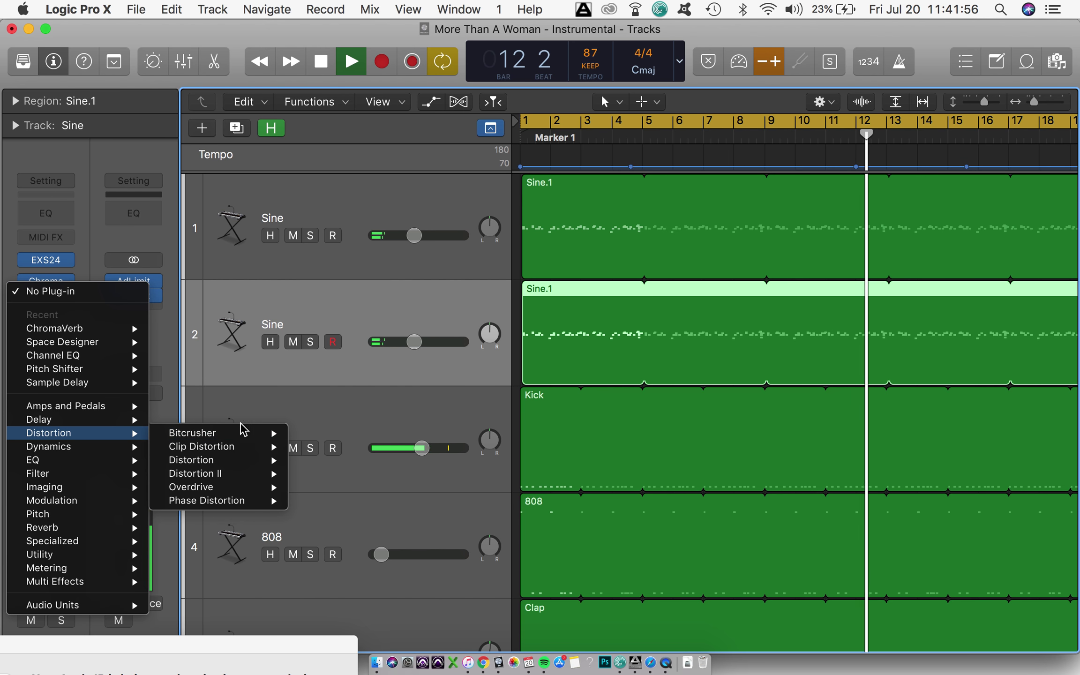
{"action": "mouse_move", "coordinate": [241, 450]}
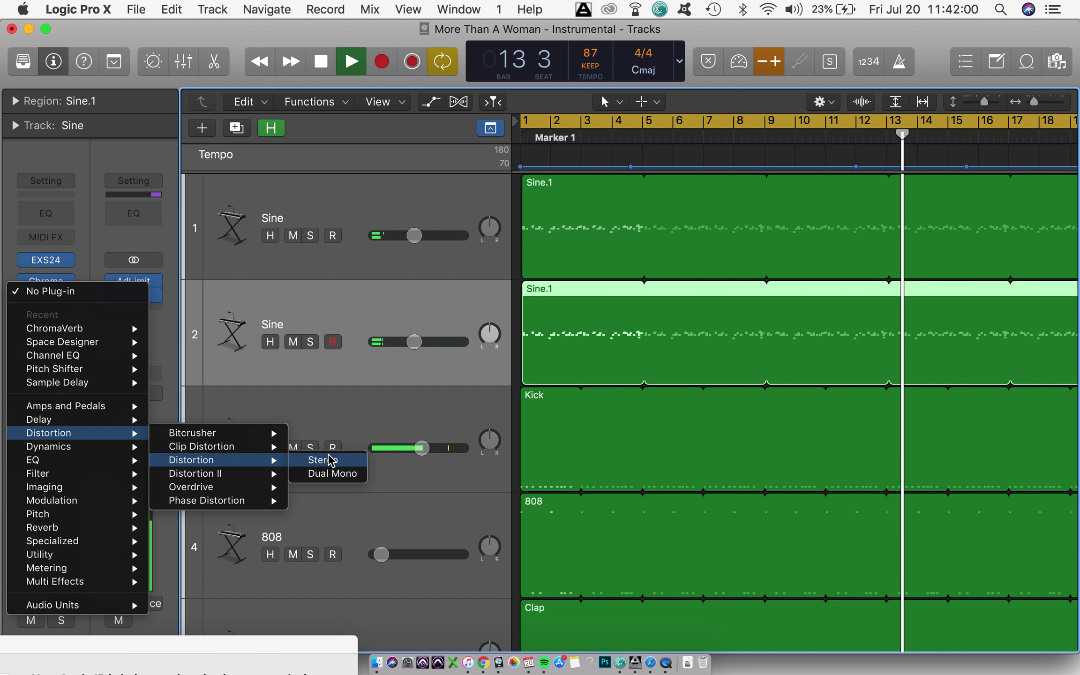
{"action": "left_click", "coordinate": [330, 459]}
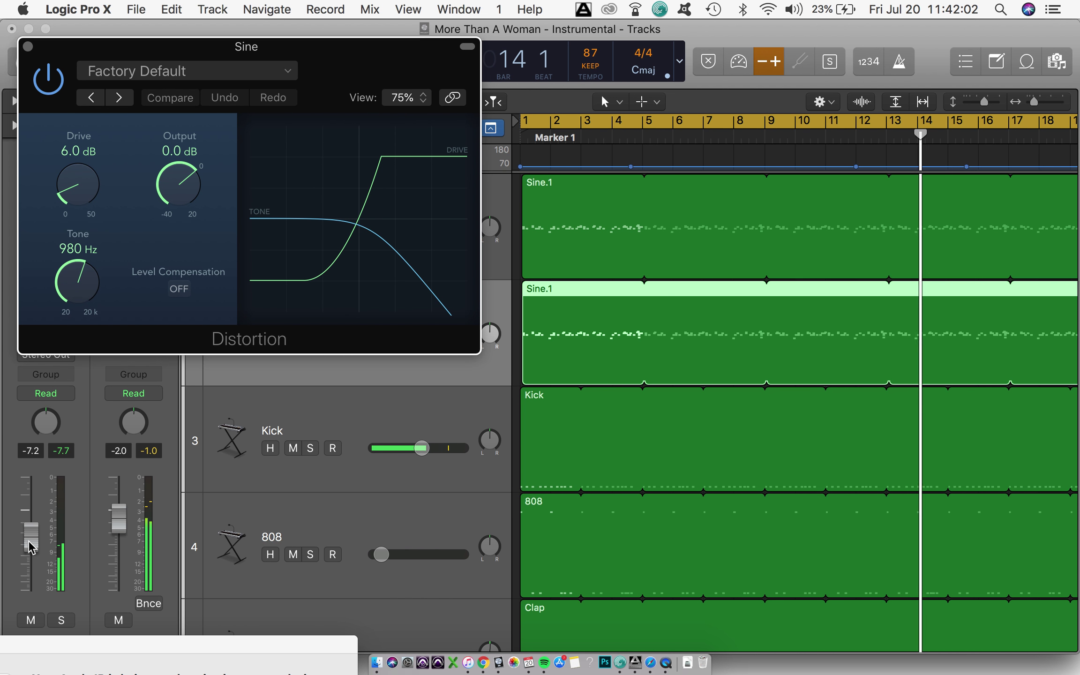
Lower the second Sine channel's fader and close the Distortion window
{"action": "left_click_drag", "start_coordinate": [31, 545], "coordinate": [30, 569]}
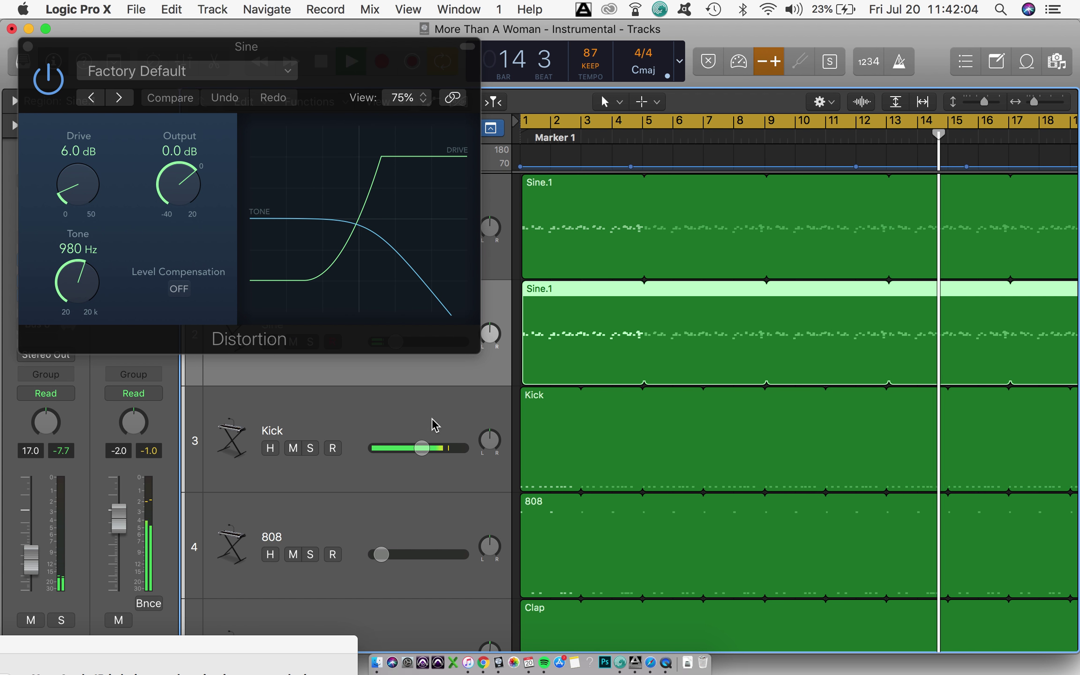
{"action": "scroll", "coordinate": [606, 352], "scroll_direction": "up", "scroll_amount": 10}
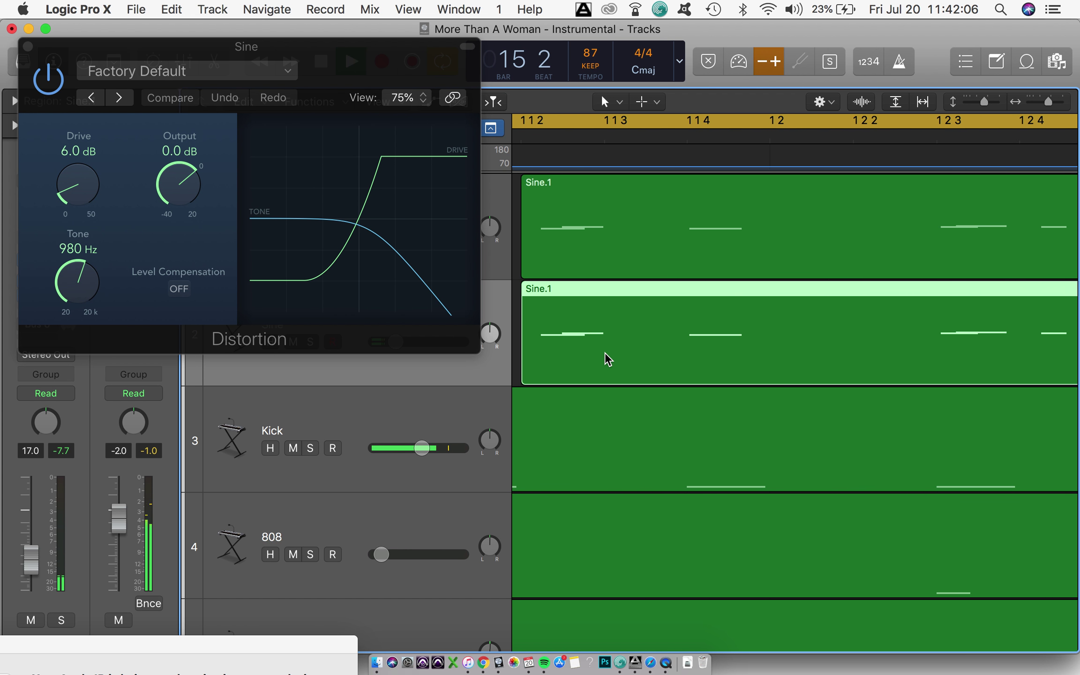
{"action": "scroll", "coordinate": [605, 353], "scroll_direction": "left", "scroll_amount": 3}
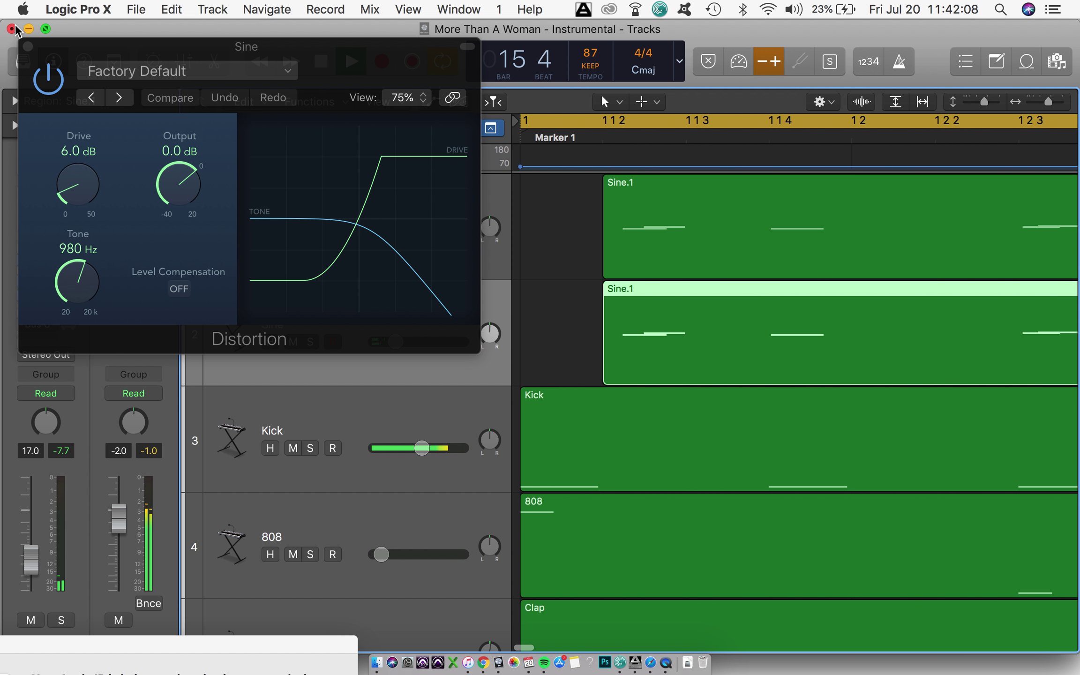
{"action": "left_click", "coordinate": [27, 46]}
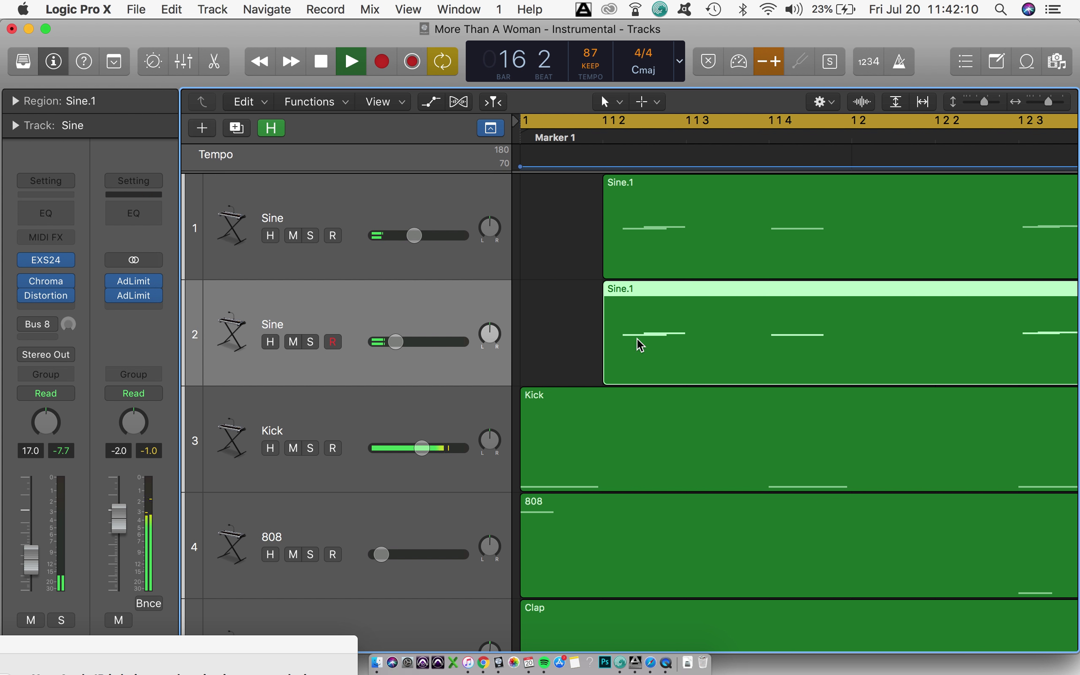
Move the second Sine.1 region earlier and set Distortion to 50 dB drive ahead of ChromaVerb
{"action": "left_click_drag", "start_coordinate": [636, 339], "coordinate": [715, 370]}
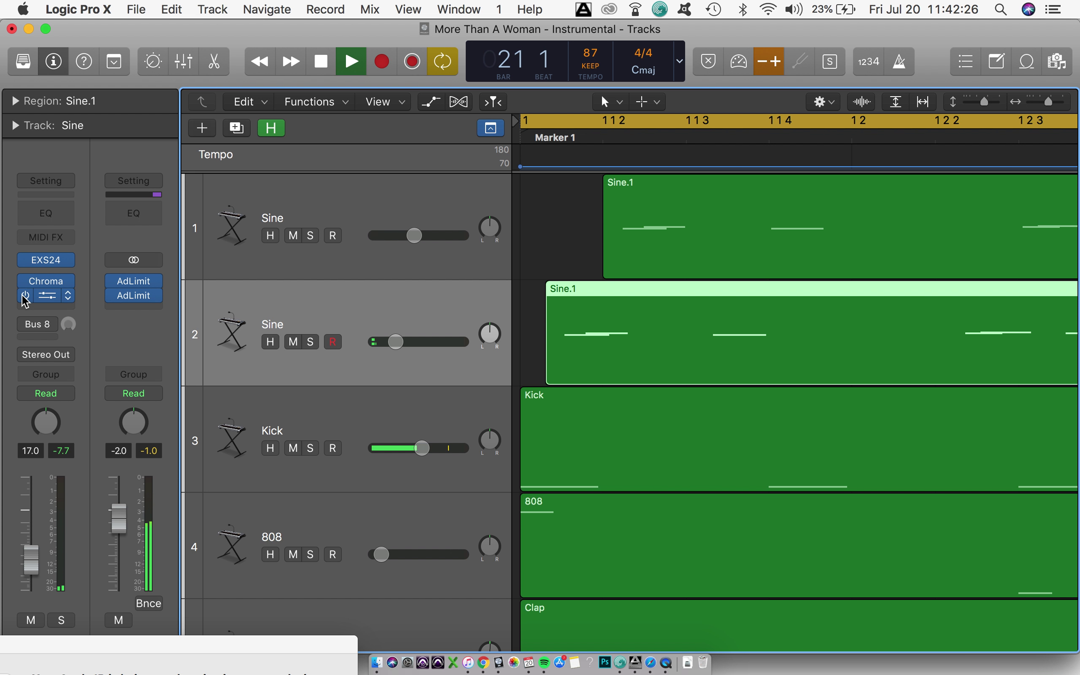
{"action": "left_click", "coordinate": [47, 297]}
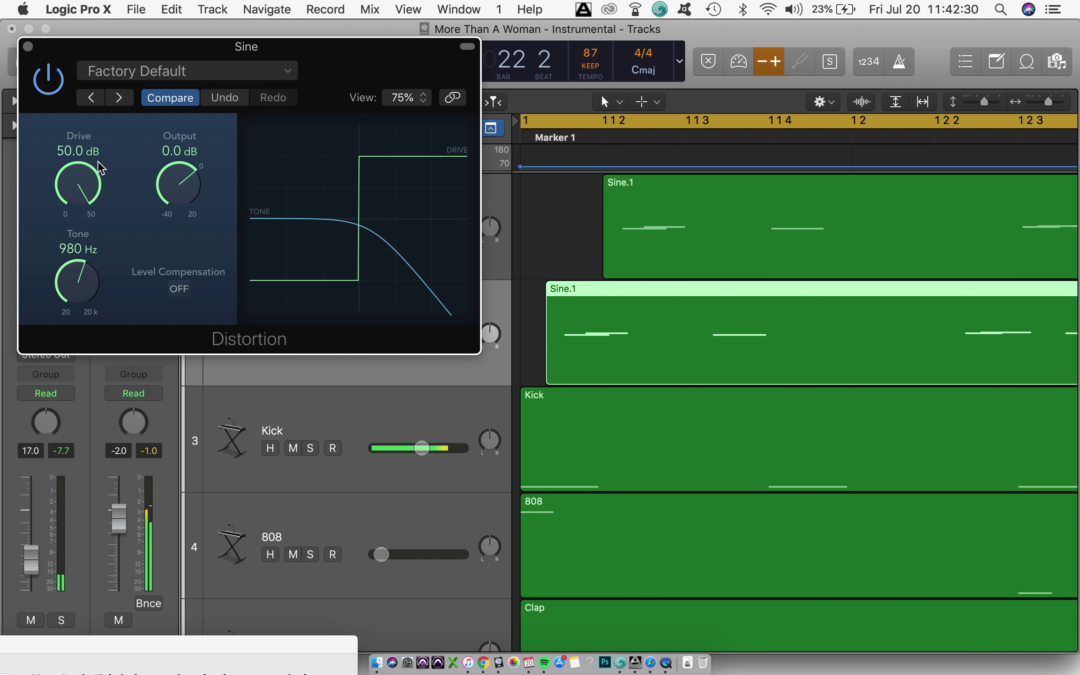
{"action": "left_click", "coordinate": [28, 47]}
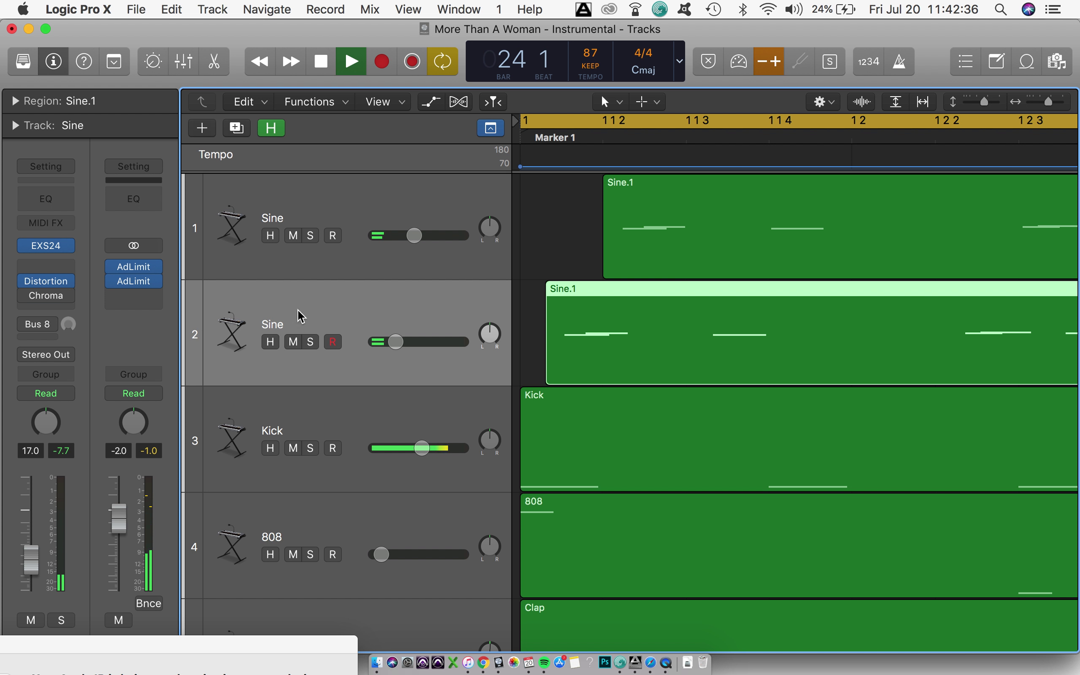
{"action": "key", "text": "alt+Left"}
{"action": "key", "text": "alt+Left"}
{"action": "key", "text": "alt+Left"}
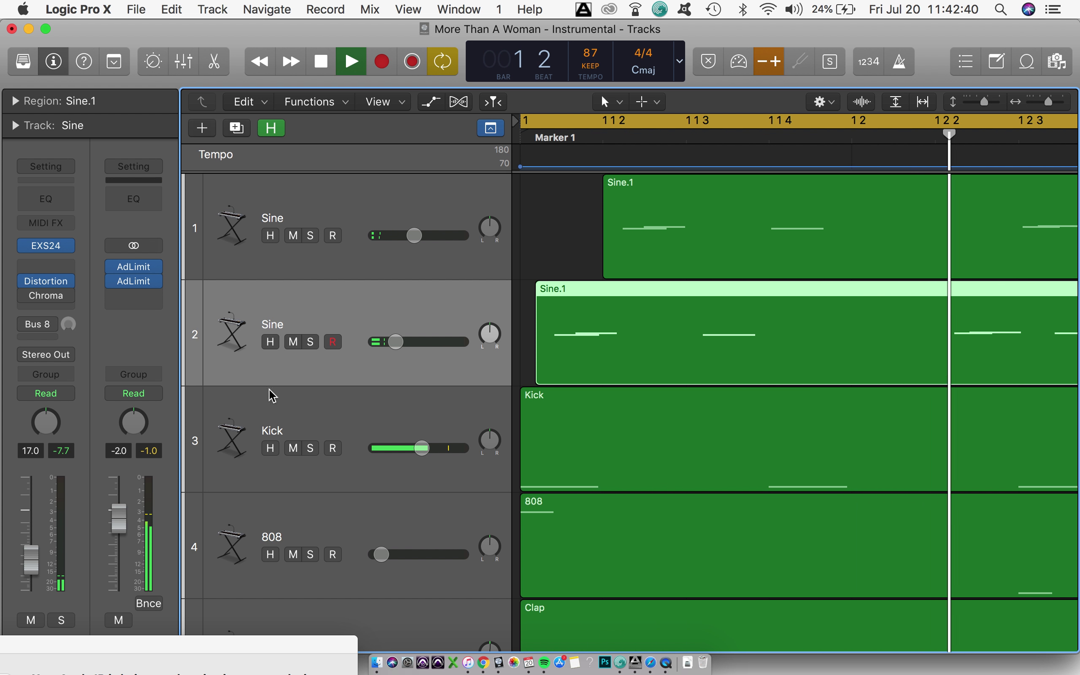
{"action": "left_click", "coordinate": [51, 282]}
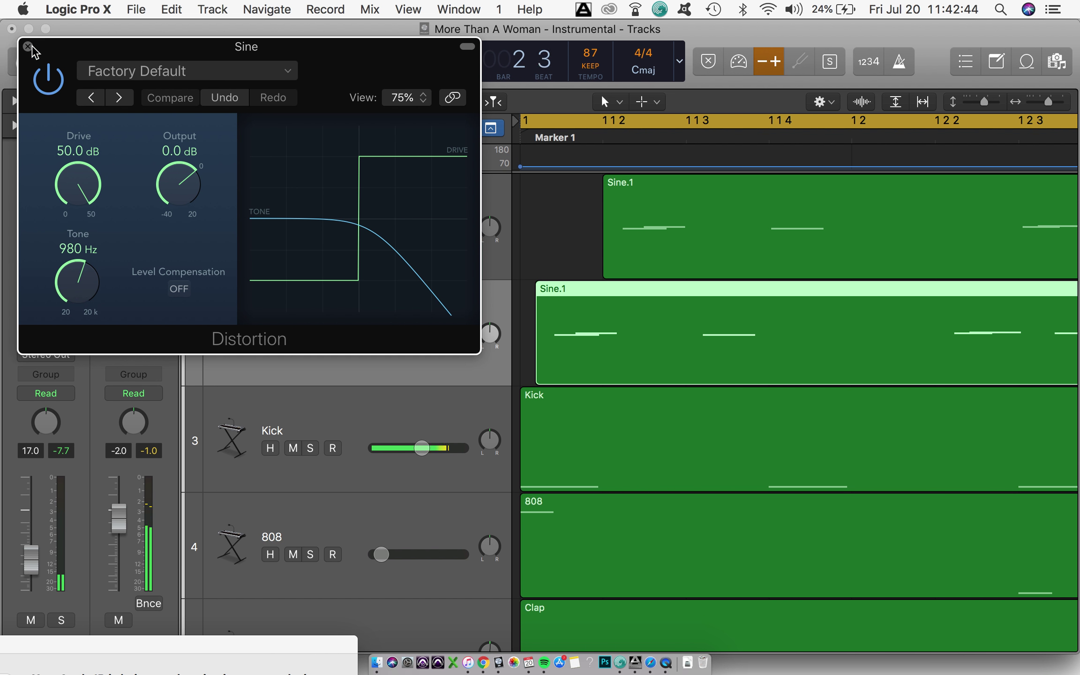
{"action": "left_click", "coordinate": [27, 47]}
{"action": "left_click", "coordinate": [48, 298]}
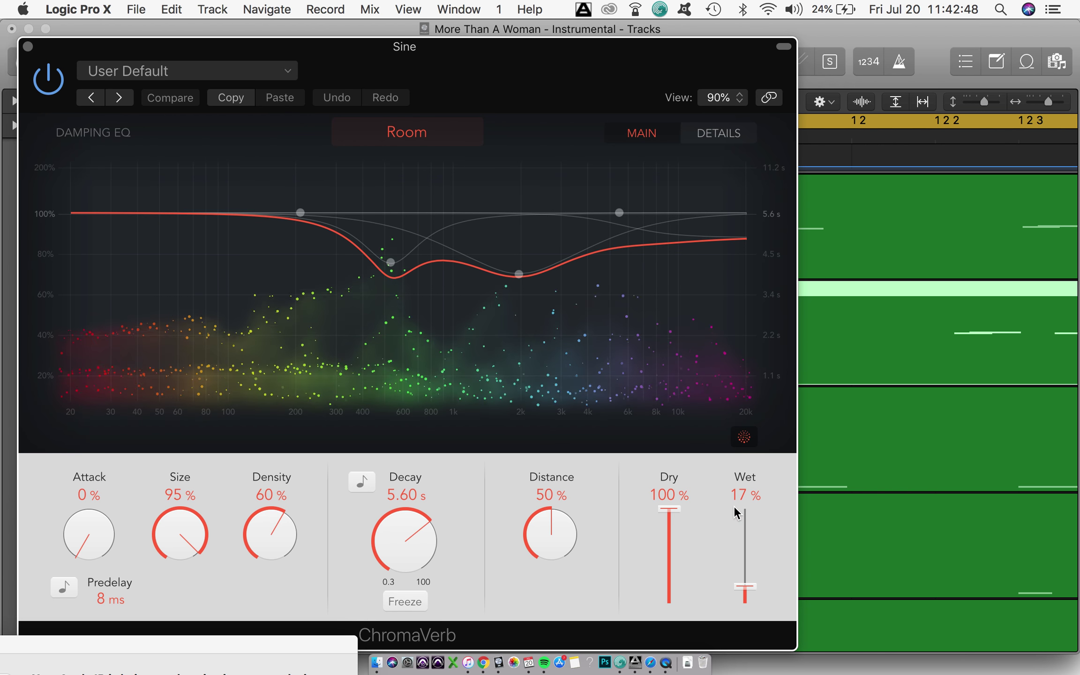
Set the Sine ChromaVerb to 0.89 s decay and 40% wet mix, then select both Sine.1 regions
{"action": "left_click_drag", "start_coordinate": [746, 588], "coordinate": [745, 592]}
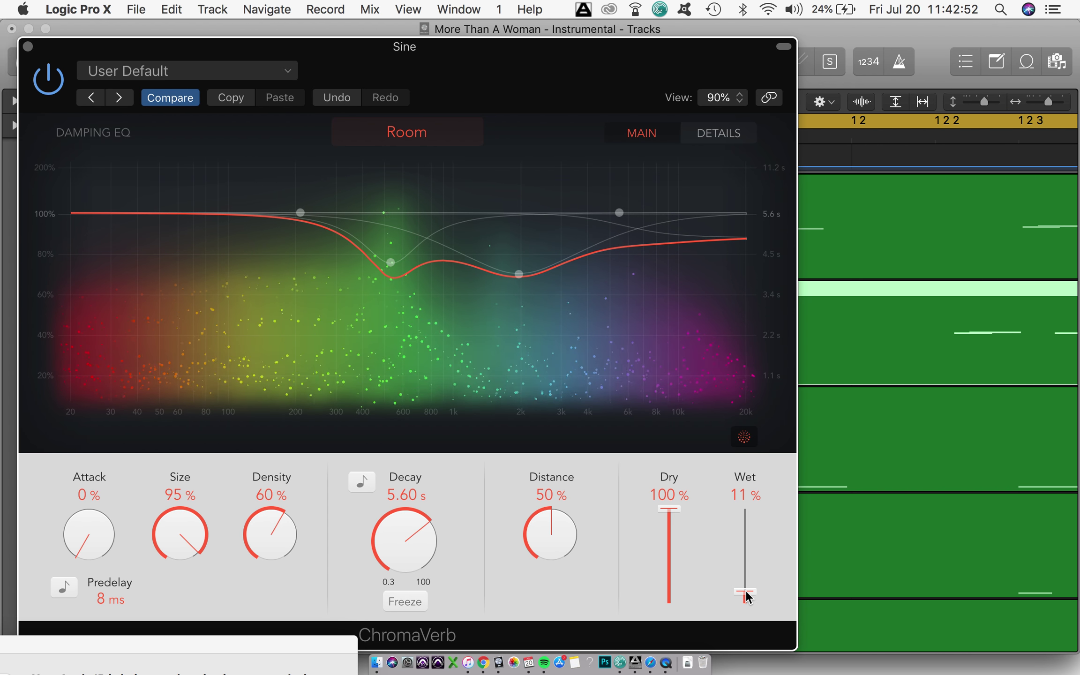
{"action": "left_click", "coordinate": [28, 47]}
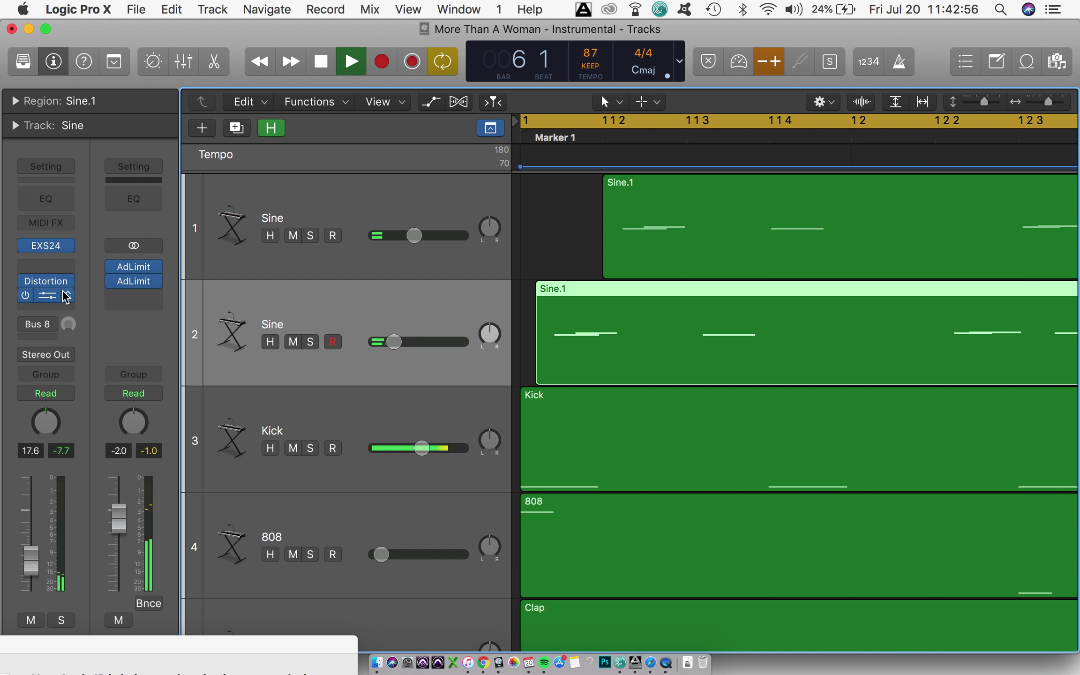
{"action": "left_click", "coordinate": [49, 295]}
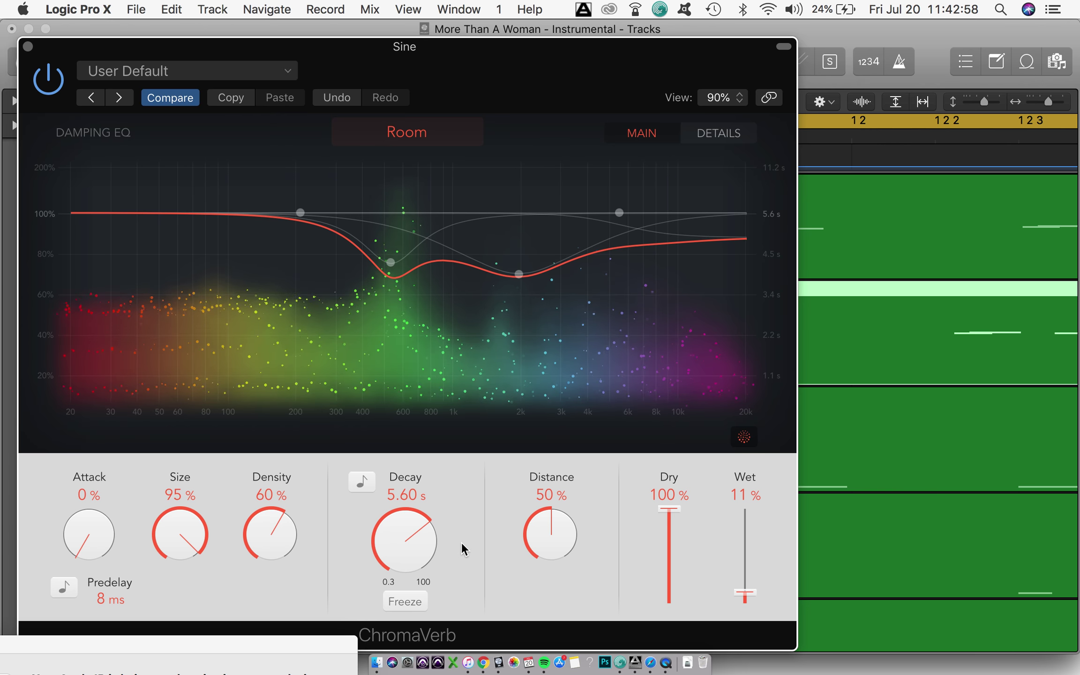
{"action": "left_click_drag", "start_coordinate": [433, 545], "coordinate": [429, 624]}
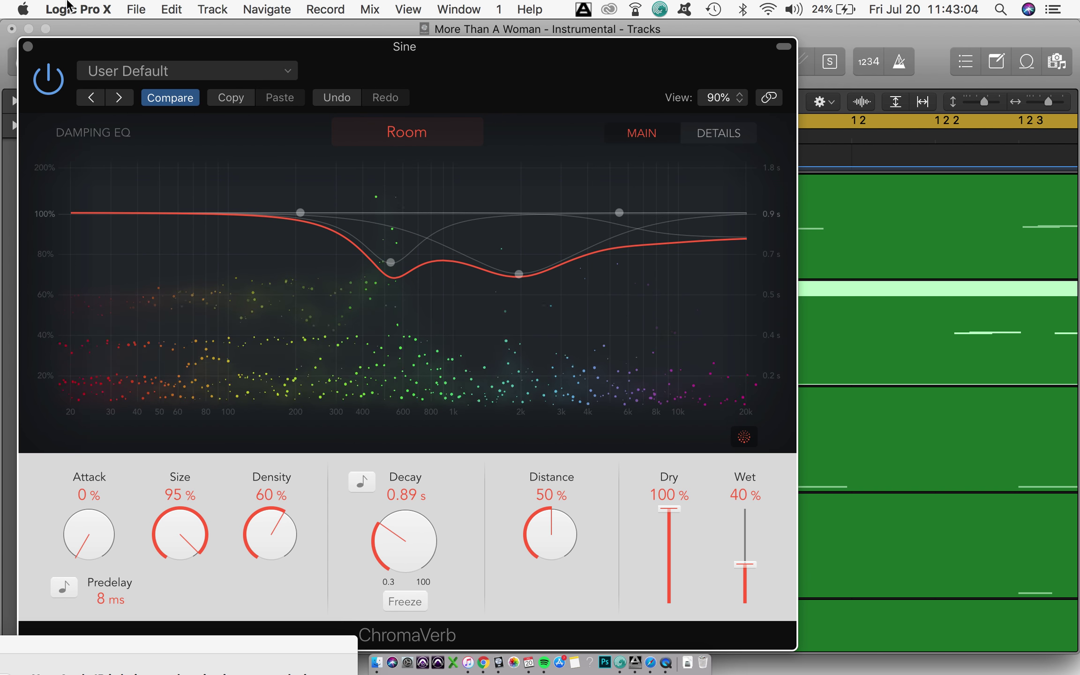
{"action": "left_click", "coordinate": [27, 46]}
{"action": "left_click_drag", "start_coordinate": [542, 229], "coordinate": [661, 295]}
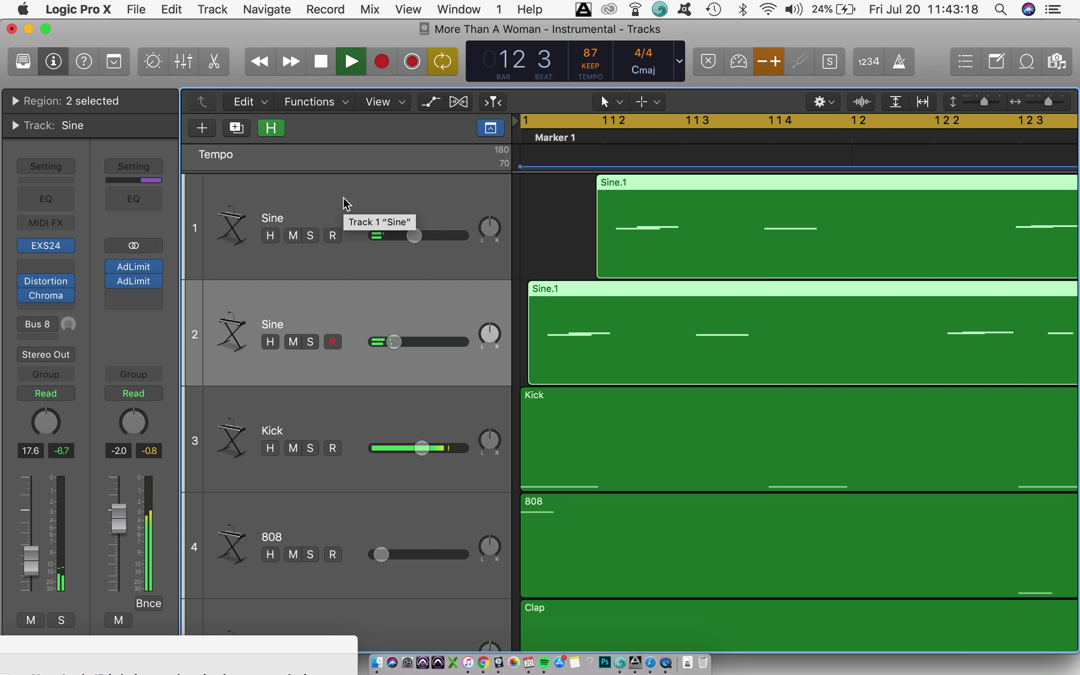
Drag the first Sine track's header volume slider down to -12.0 dB
{"action": "left_click", "coordinate": [305, 223]}
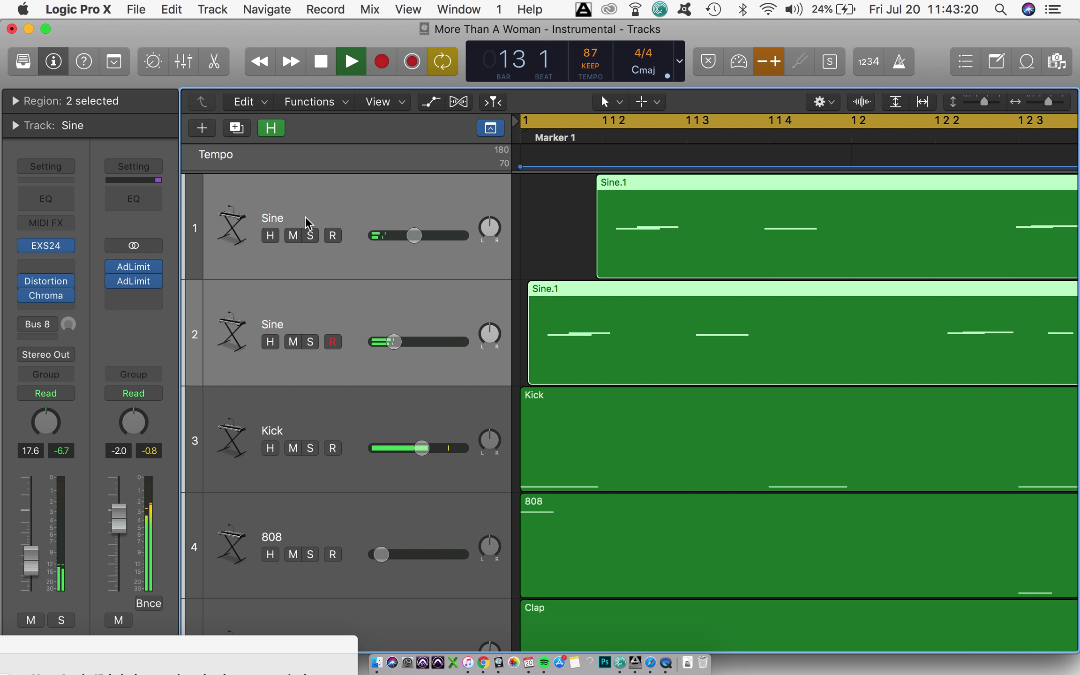
{"action": "left_click_drag", "start_coordinate": [416, 234], "coordinate": [410, 236]}
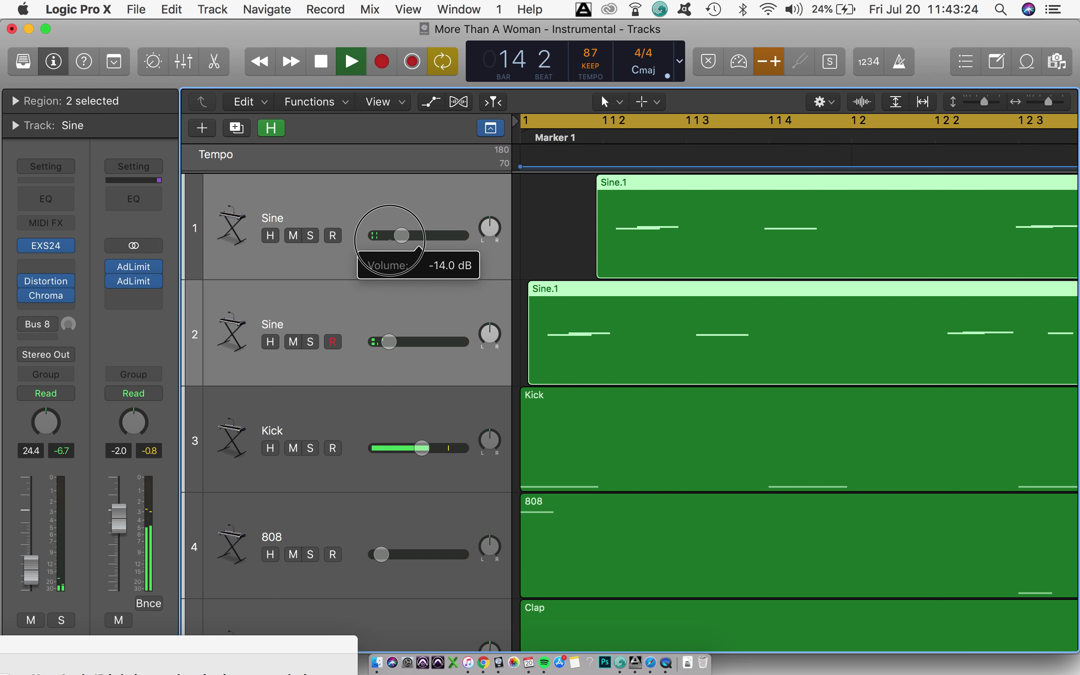
{"action": "scroll", "coordinate": [632, 298], "scroll_direction": "down", "scroll_amount": 6}
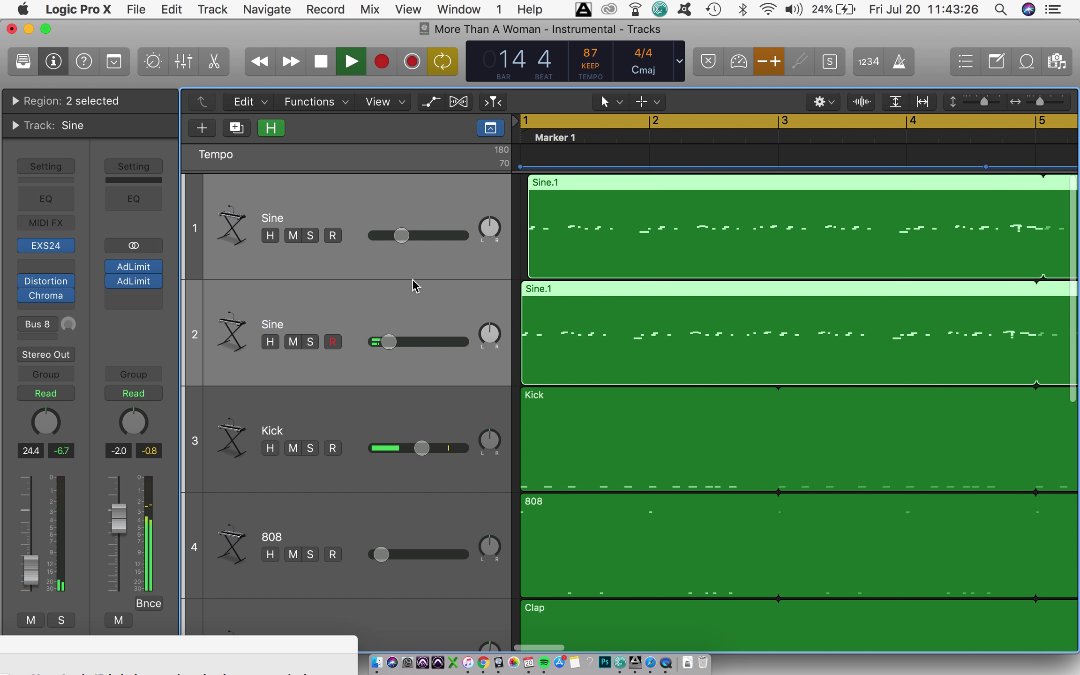
{"action": "left_click_drag", "start_coordinate": [403, 237], "coordinate": [405, 236]}
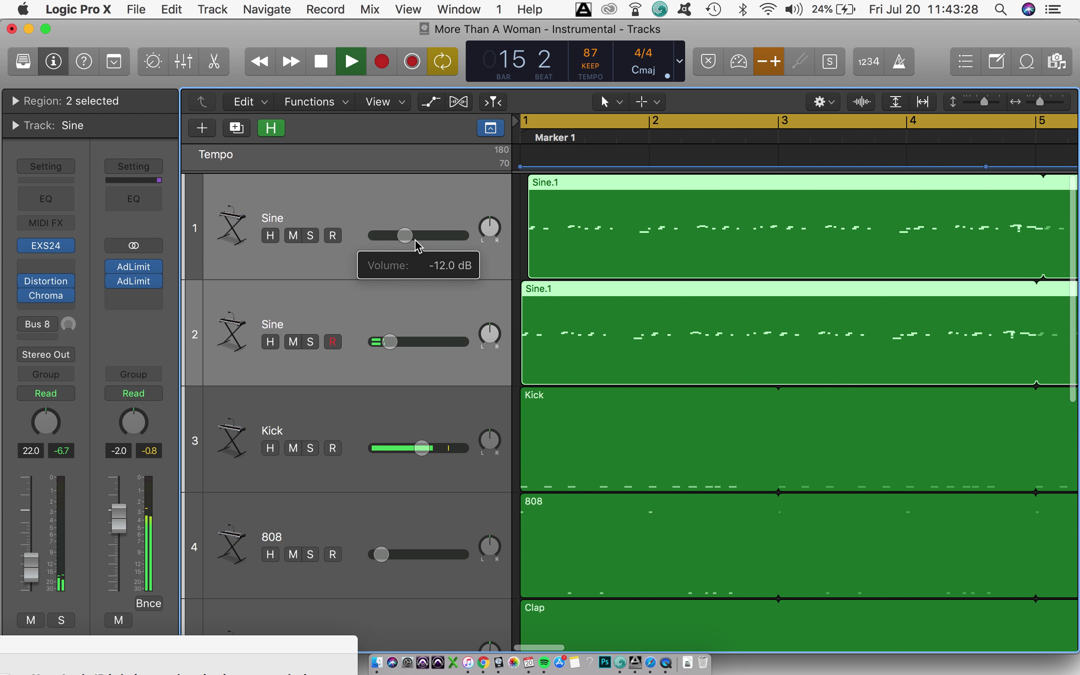
{"action": "scroll", "coordinate": [648, 353], "scroll_direction": "down", "scroll_amount": 10}
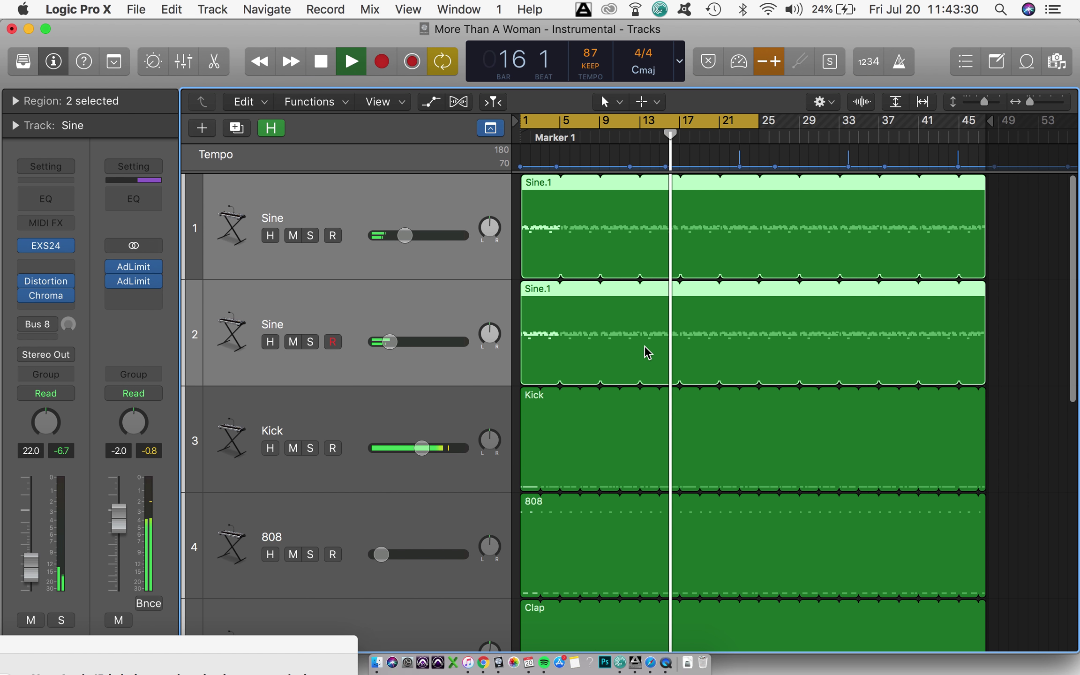
{"action": "scroll", "coordinate": [647, 353], "scroll_direction": "up", "scroll_amount": 8}
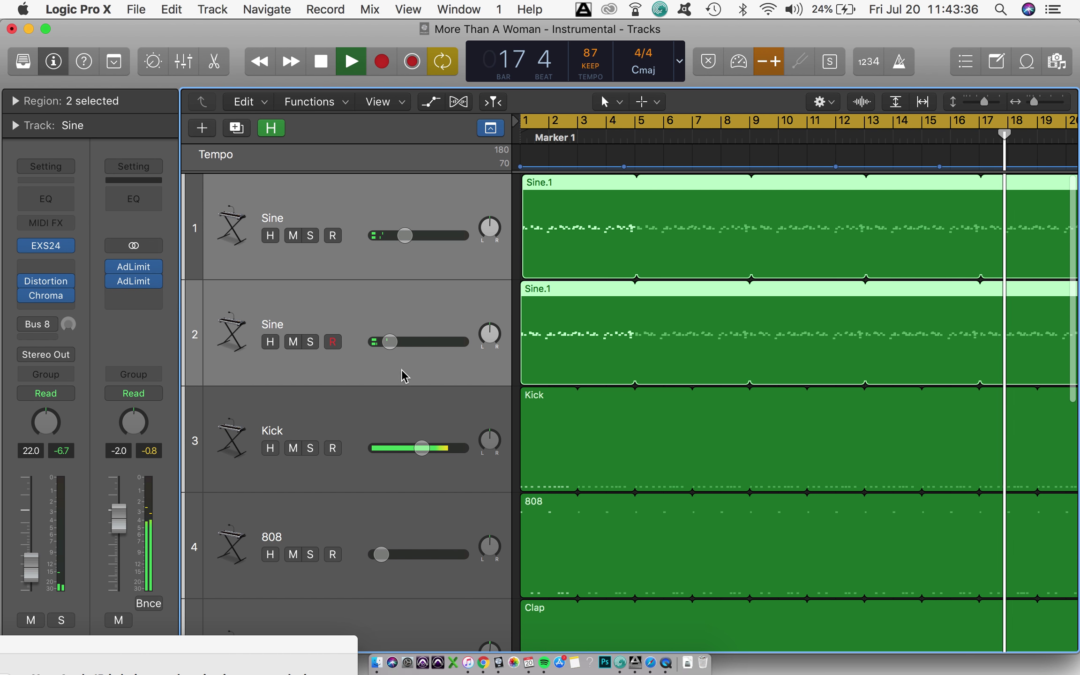
Toggle the Sine tracks' mute button until muted and open the Sine.2 region in the Piano Roll
{"action": "left_click", "coordinate": [293, 342]}
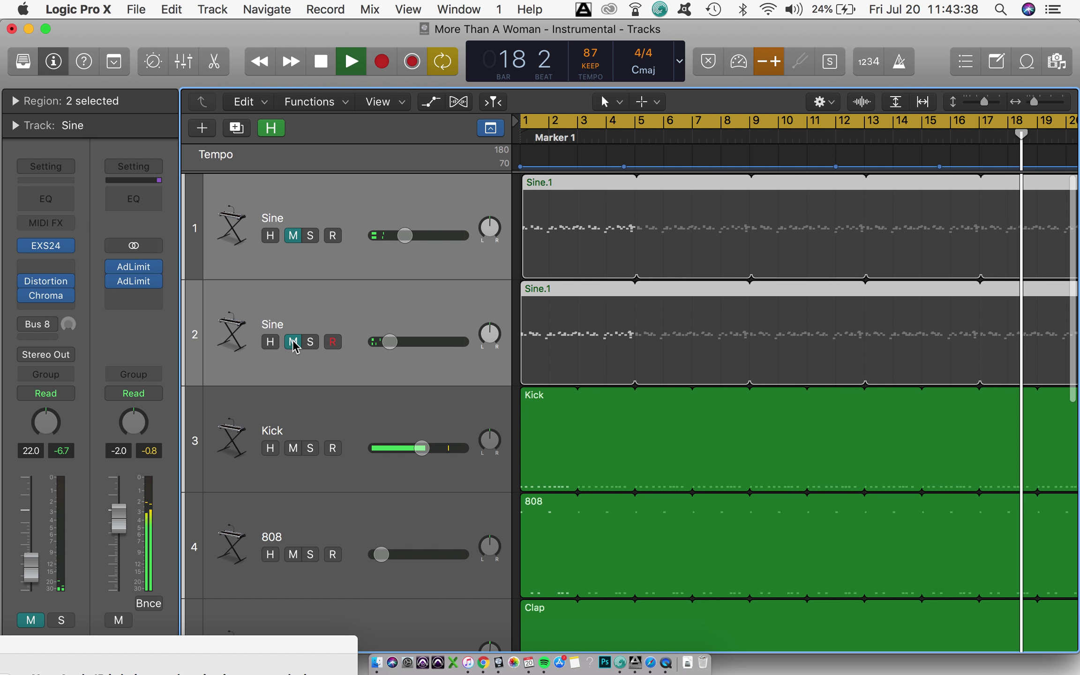
{"action": "left_click", "coordinate": [293, 342]}
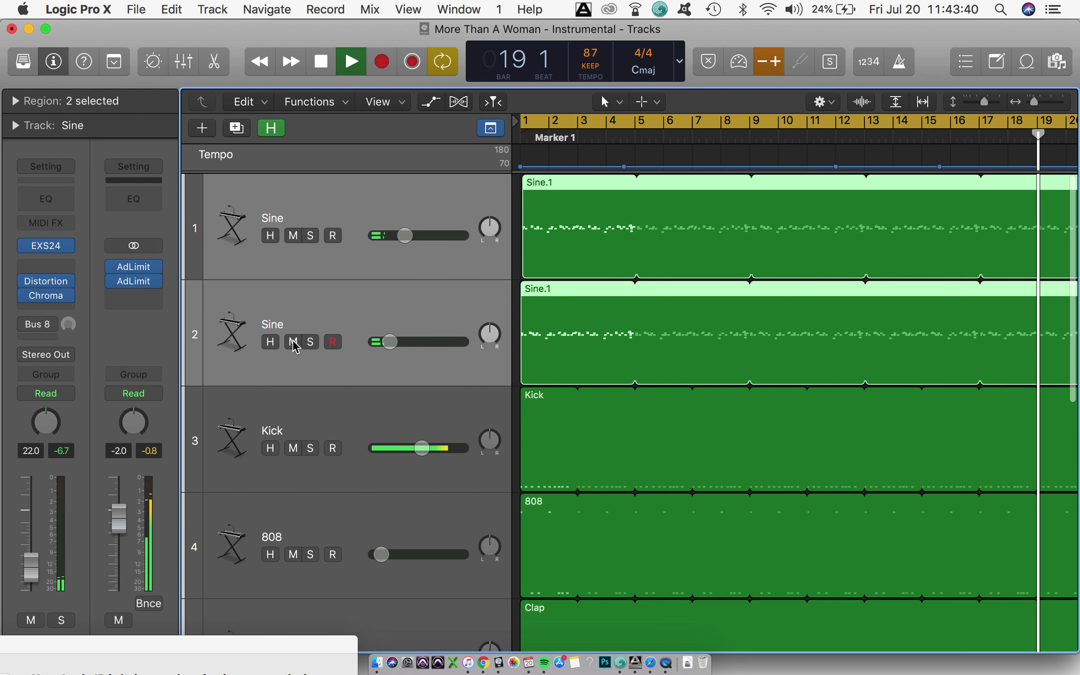
{"action": "left_click", "coordinate": [293, 342]}
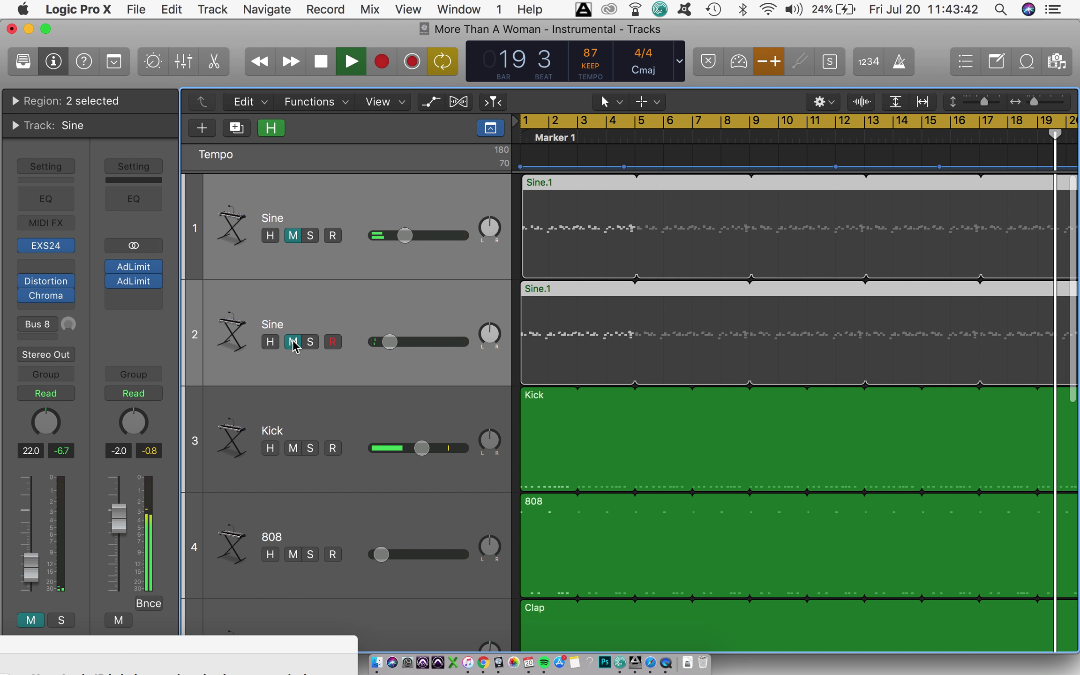
{"action": "left_click", "coordinate": [293, 342]}
{"action": "left_click", "coordinate": [293, 342]}
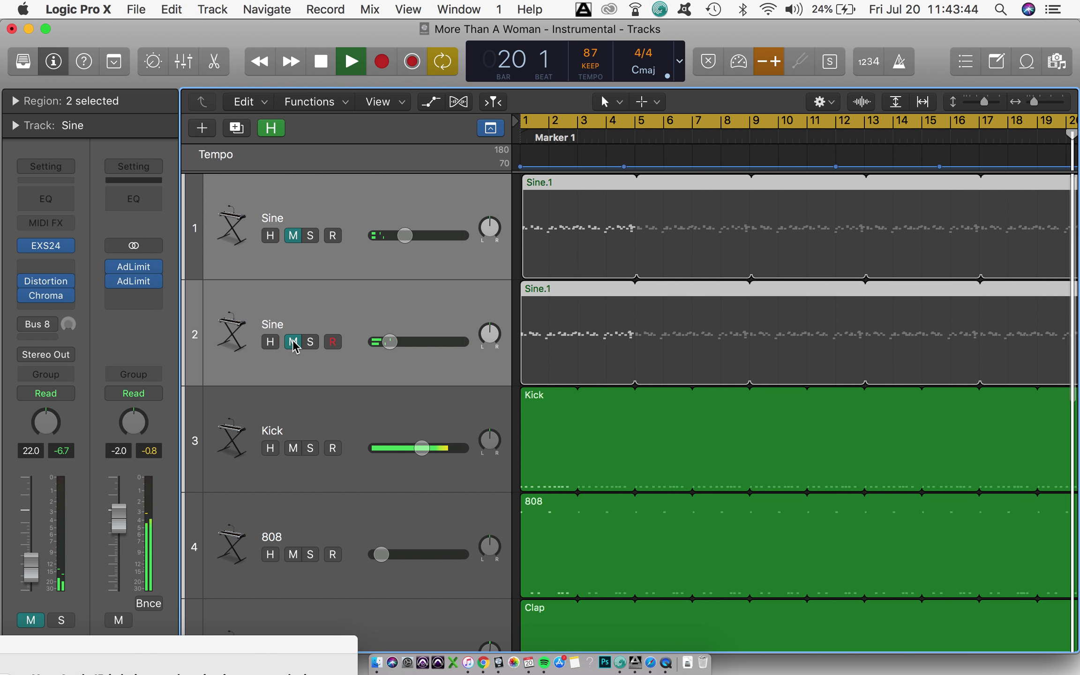
{"action": "left_click", "coordinate": [293, 342]}
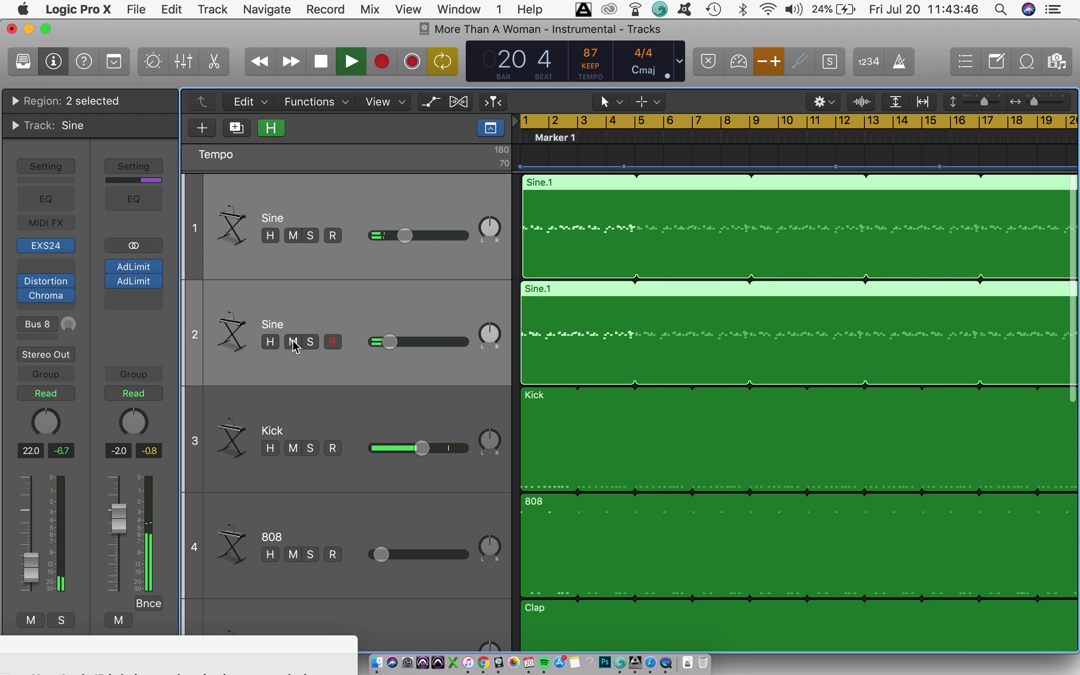
{"action": "left_click", "coordinate": [293, 342]}
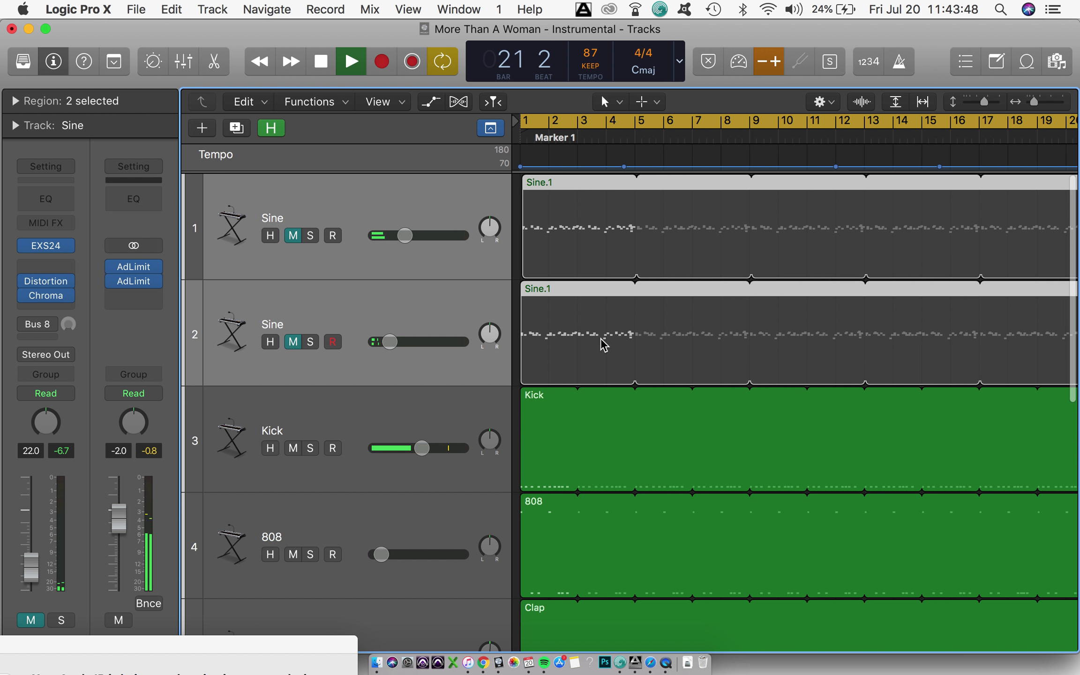
{"action": "double_click", "coordinate": [586, 346]}
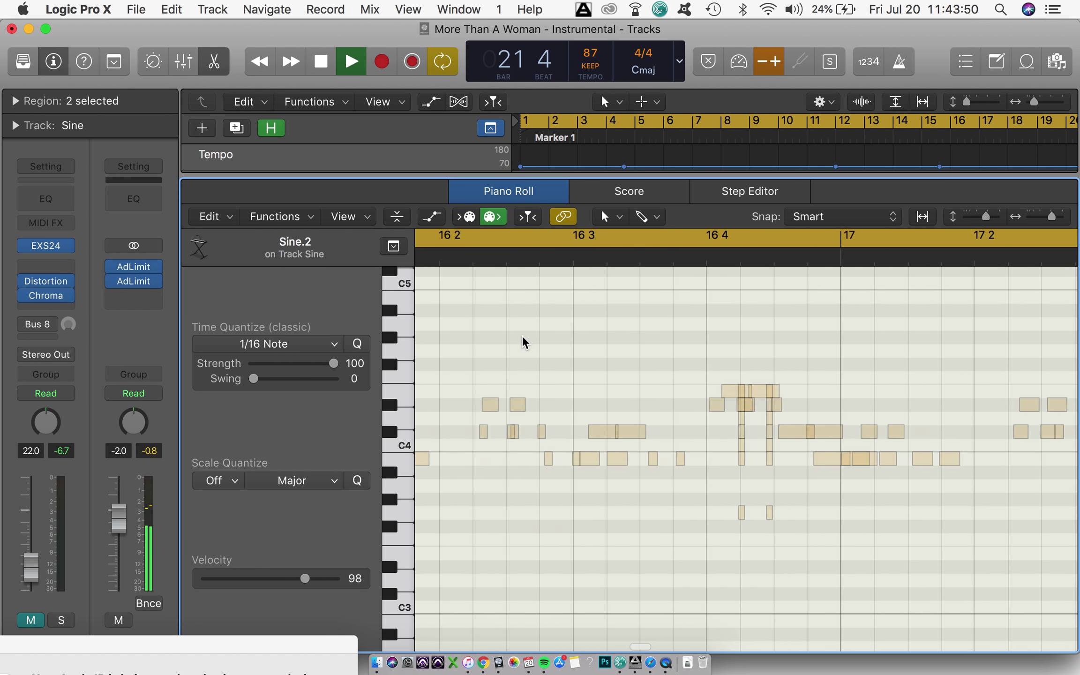
Unmute both Sine tracks and audition the melody from bar 1 in the note editor
{"action": "key", "text": "e"}
{"action": "scroll", "coordinate": [562, 241], "scroll_direction": "up", "scroll_amount": 5}
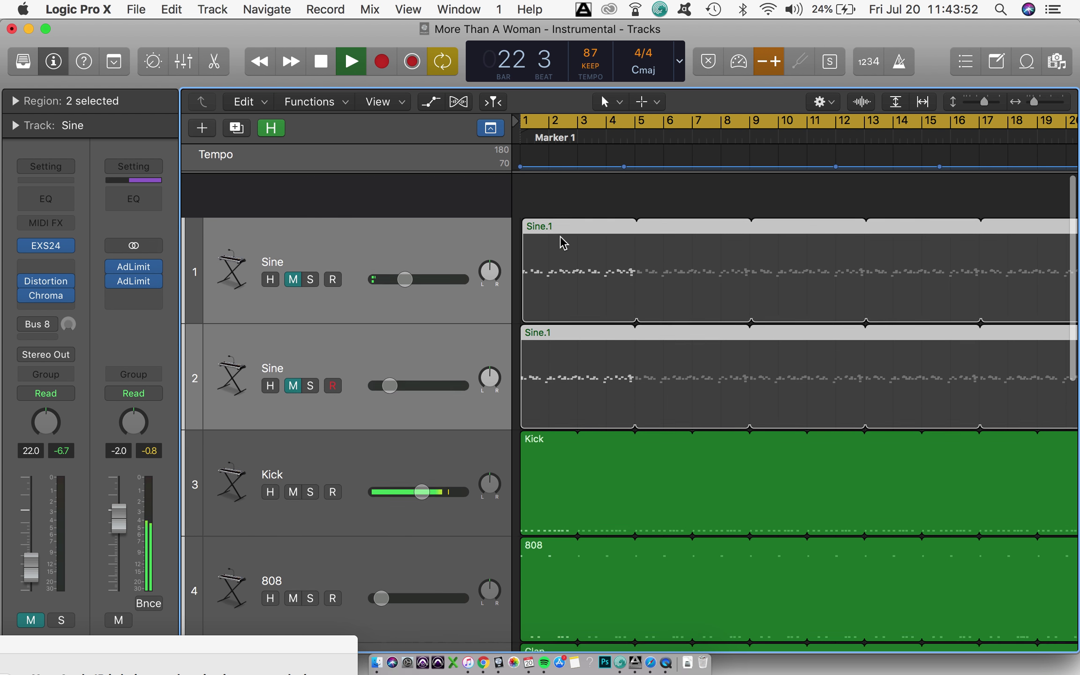
{"action": "left_click", "coordinate": [293, 236]}
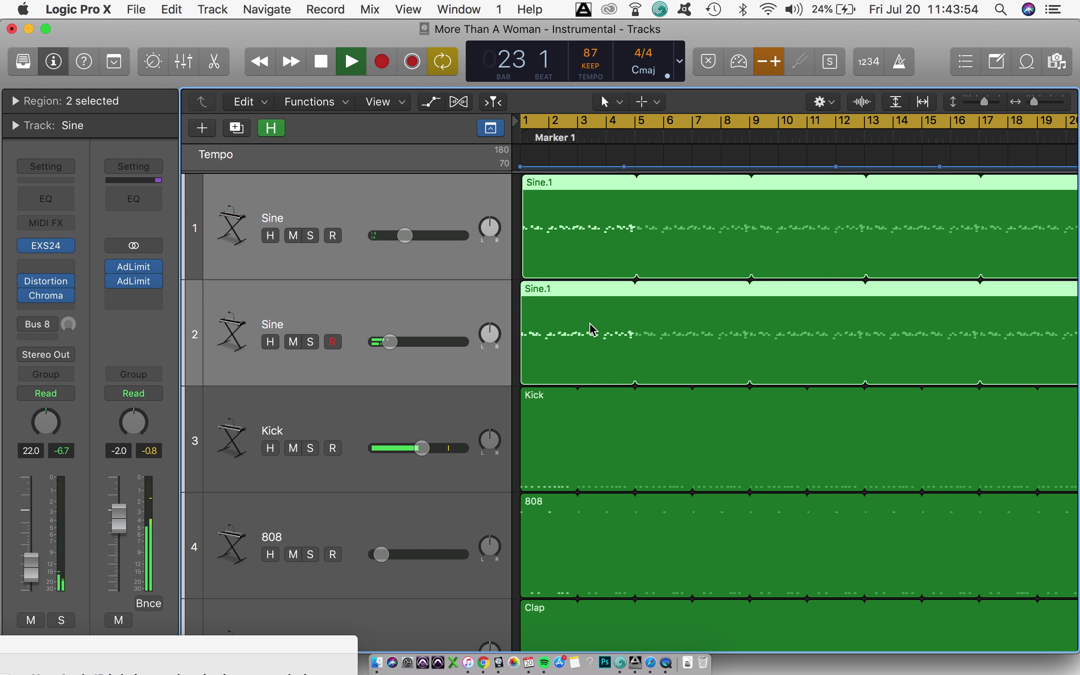
{"action": "key", "text": "e"}
{"action": "key", "text": "super+Left"}
{"action": "key", "text": "super+Left"}
{"action": "key", "text": "super+Left"}
{"action": "key", "text": "super+Left"}
{"action": "scroll", "coordinate": [654, 545], "scroll_direction": "left", "scroll_amount": 15}
{"action": "key", "text": "space"}
{"action": "key", "text": "Return"}
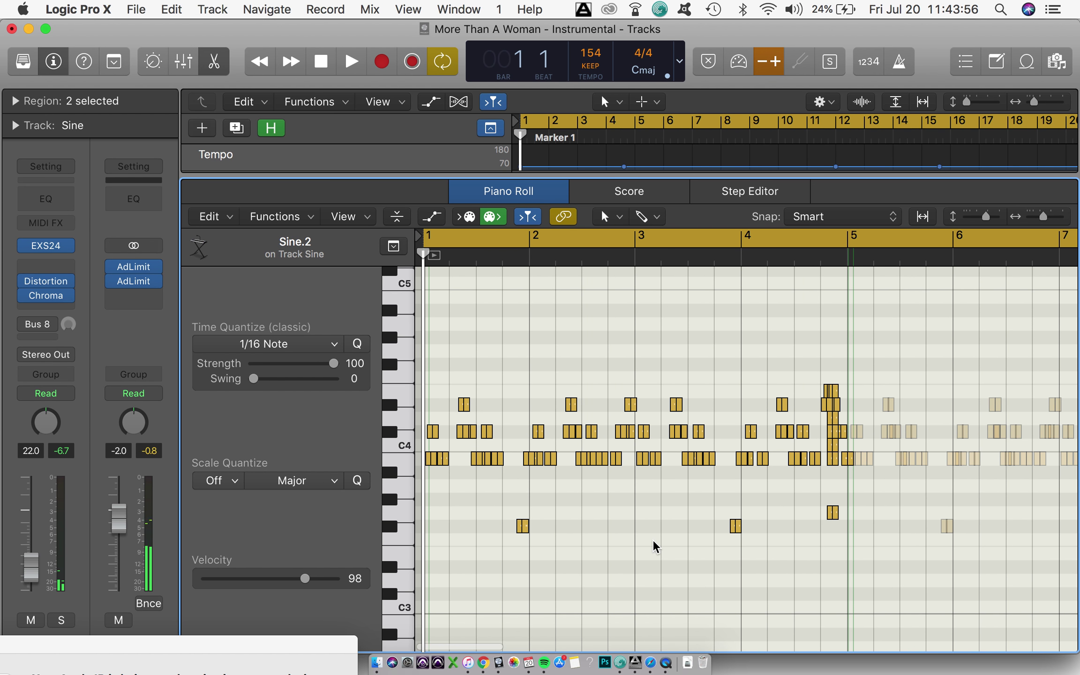
{"action": "key", "text": "space"}
{"action": "key", "text": "super+Right"}
{"action": "key", "text": "super+Right"}
{"action": "key", "text": "super+Right"}
{"action": "key", "text": "super+Right"}
{"action": "key", "text": "space"}
{"action": "key", "text": "Return"}
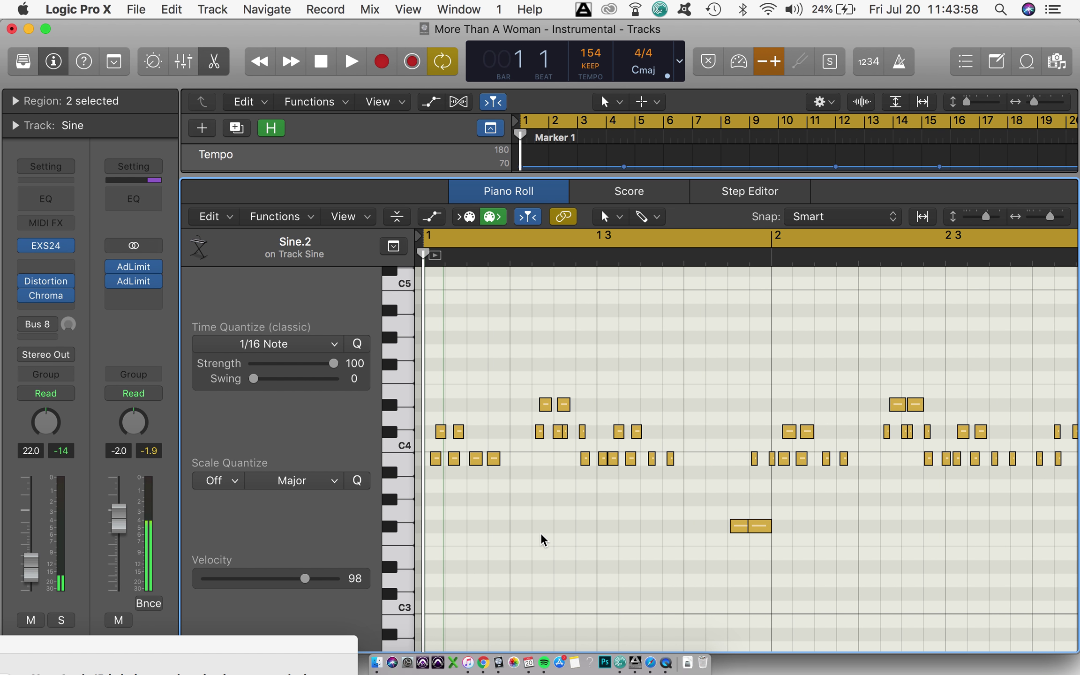
{"action": "key", "text": "space"}
Nudge the second track's Sine.1 region slightly later
{"action": "key", "text": "e"}
{"action": "scroll", "coordinate": [564, 288], "scroll_direction": "up", "scroll_amount": 5}
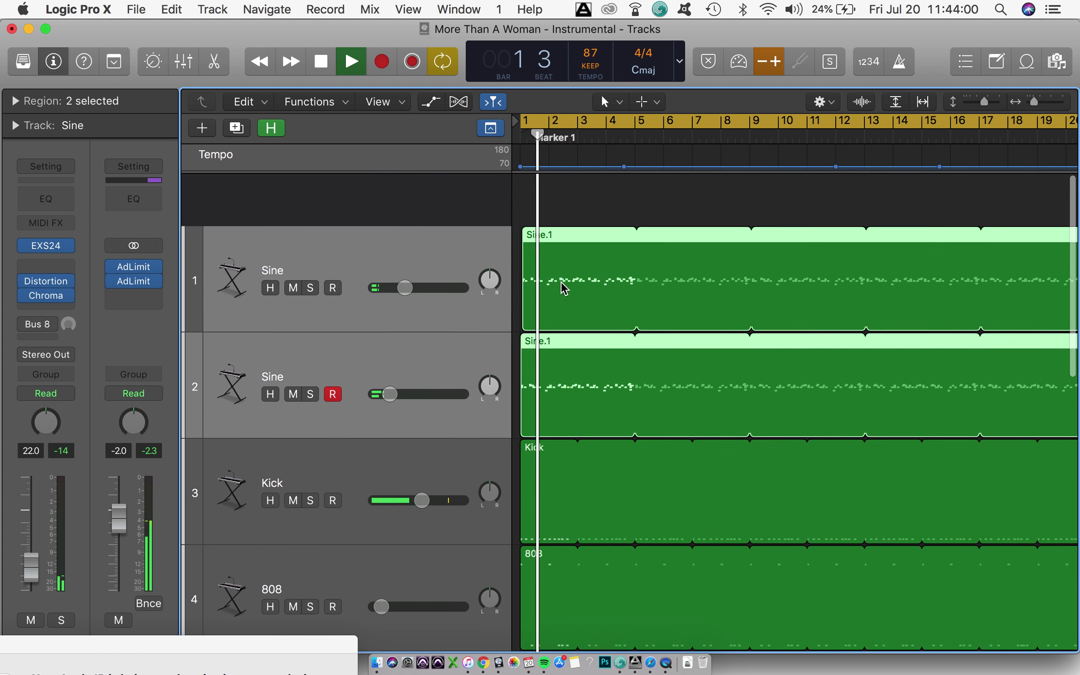
{"action": "key", "text": "super+Right"}
{"action": "key", "text": "super+Right"}
{"action": "key", "text": "super+Right"}
{"action": "key", "text": "super+Right"}
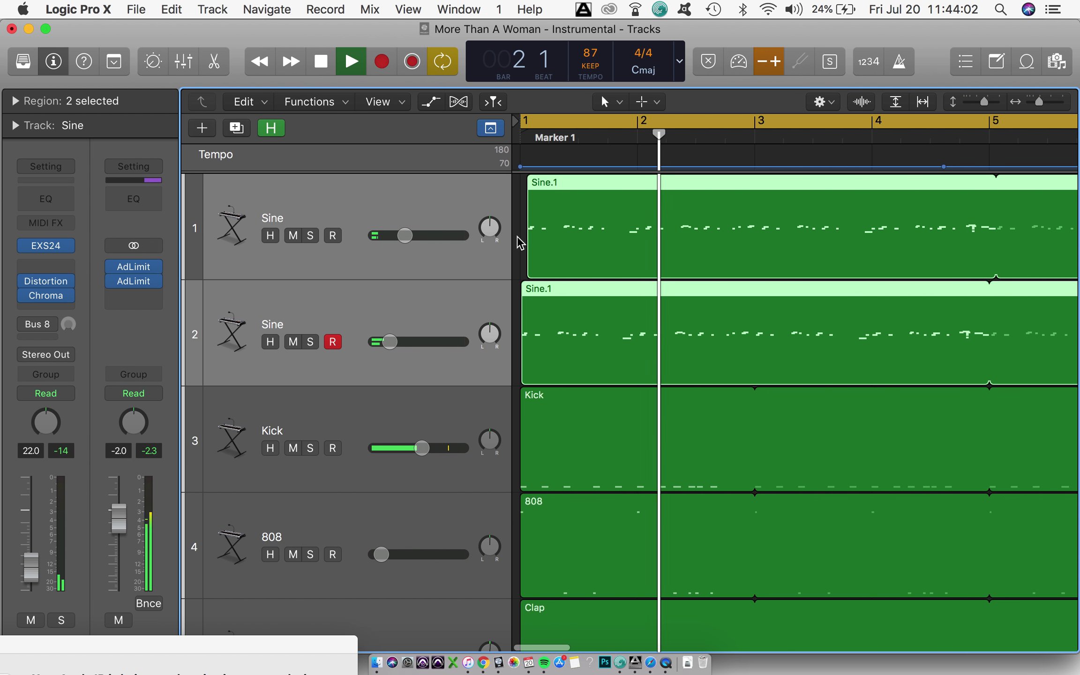
{"action": "left_click", "coordinate": [519, 241]}
{"action": "left_click", "coordinate": [539, 305]}
{"action": "key", "text": "alt+Right"}
{"action": "key", "text": "alt+Right"}
{"action": "key", "text": "alt+Right"}
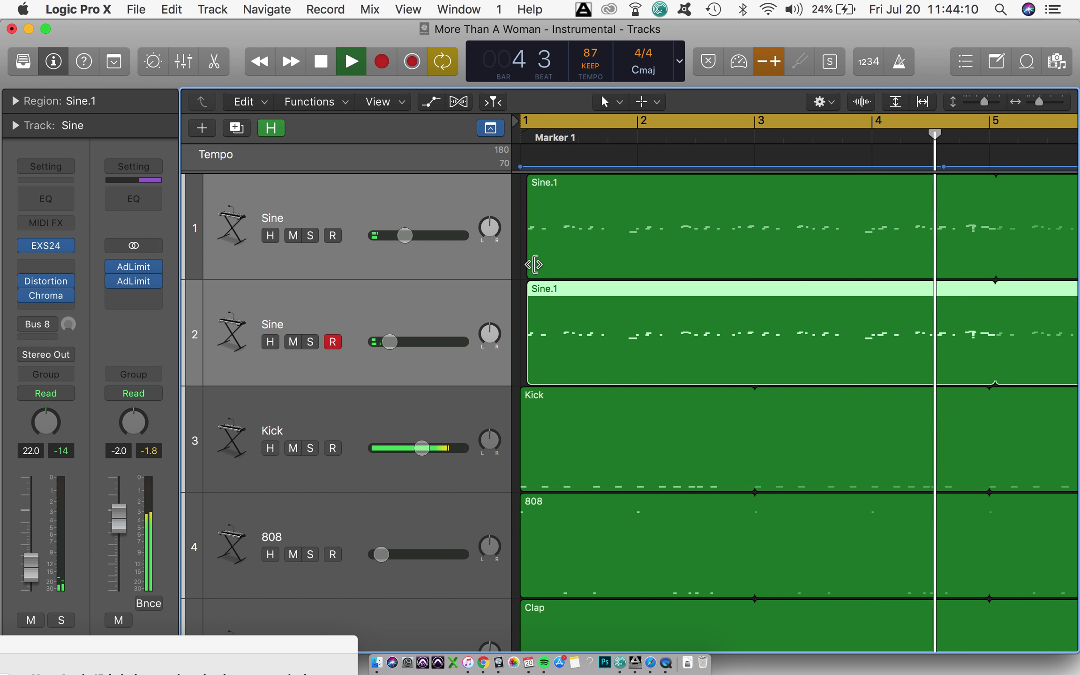
Open both Sine.1 regions together in the Piano Roll and play from bar 1
{"action": "left_click_drag", "start_coordinate": [521, 239], "coordinate": [548, 310]}
{"action": "key", "text": "p"}
{"action": "scroll", "coordinate": [585, 404], "scroll_direction": "left", "scroll_amount": 15}
{"action": "key", "text": "space"}
{"action": "key", "text": "Return"}
{"action": "key", "text": "space"}
Delete the 14-note group in bar 1 of the Sine melody and replay from bar 1
{"action": "left_click_drag", "start_coordinate": [544, 386], "coordinate": [619, 473]}
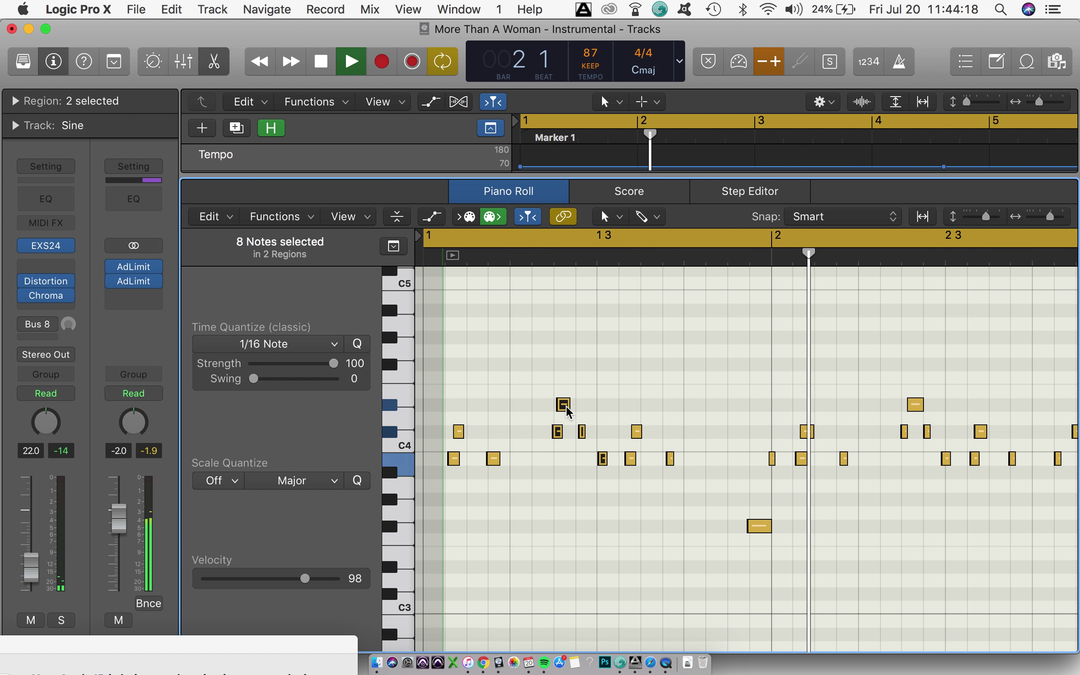
{"action": "left_click_drag", "start_coordinate": [541, 382], "coordinate": [732, 546]}
{"action": "key", "text": "BackSpace"}
{"action": "key", "text": "space"}
{"action": "key", "text": "Return"}
{"action": "key", "text": "space"}
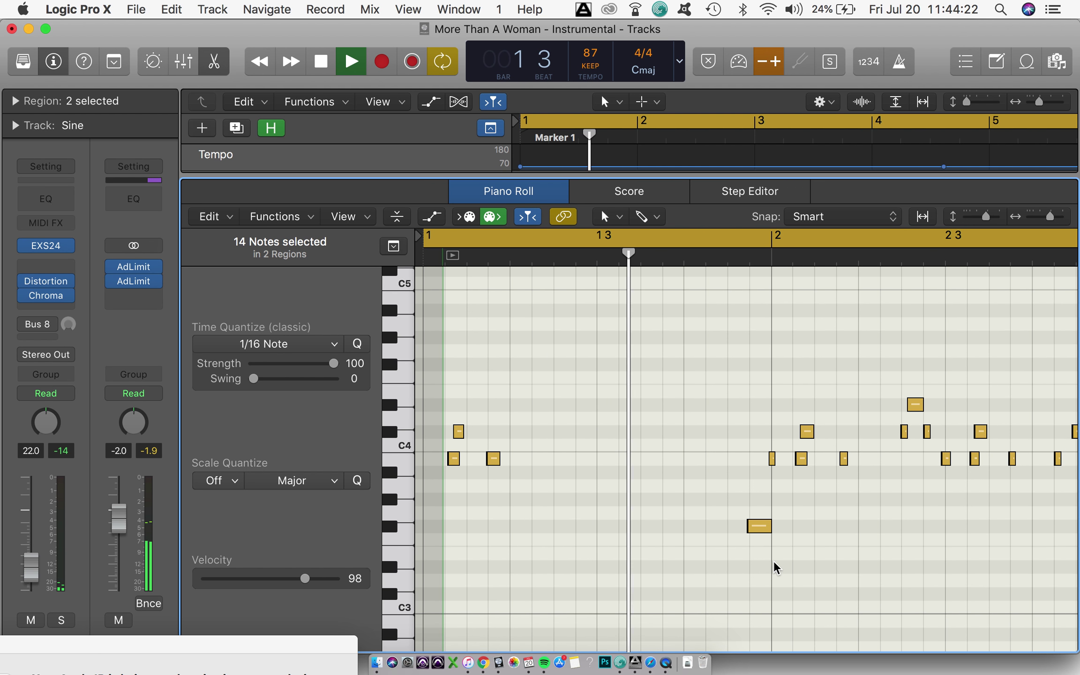
Delete the seven notes near beat 2 3 and turn Cycle looping off
{"action": "scroll", "coordinate": [776, 568], "scroll_direction": "right", "scroll_amount": 3}
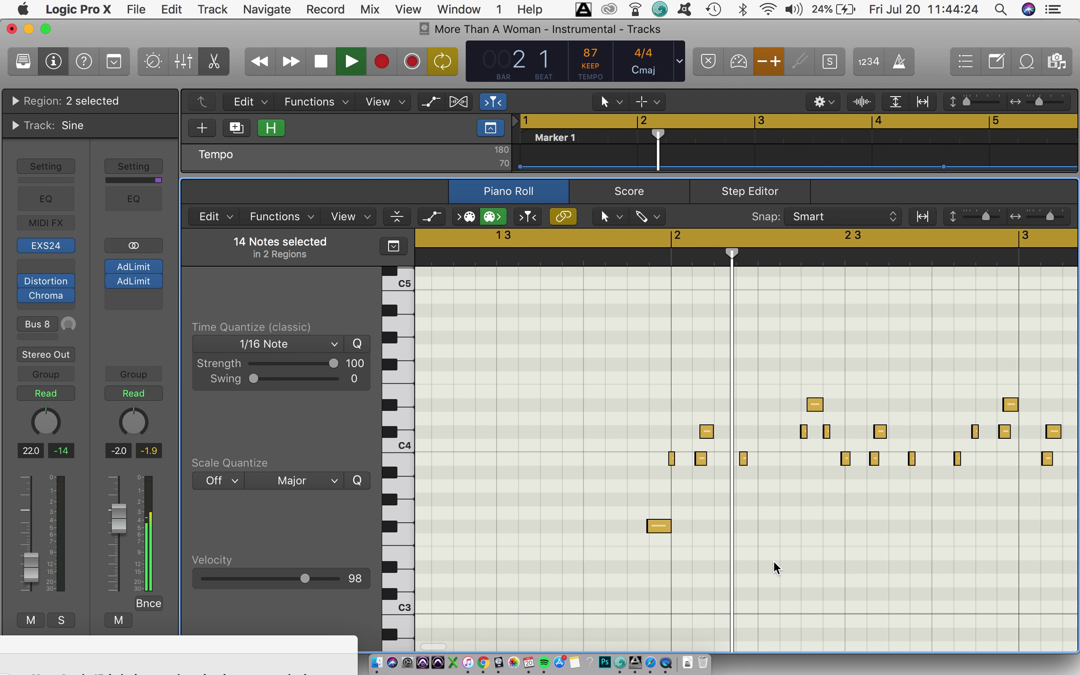
{"action": "scroll", "coordinate": [776, 568], "scroll_direction": "right", "scroll_amount": 4}
{"action": "key", "text": "space"}
{"action": "left_click_drag", "start_coordinate": [647, 379], "coordinate": [807, 457]}
{"action": "key", "text": "Delete"}
{"action": "key", "text": "space"}
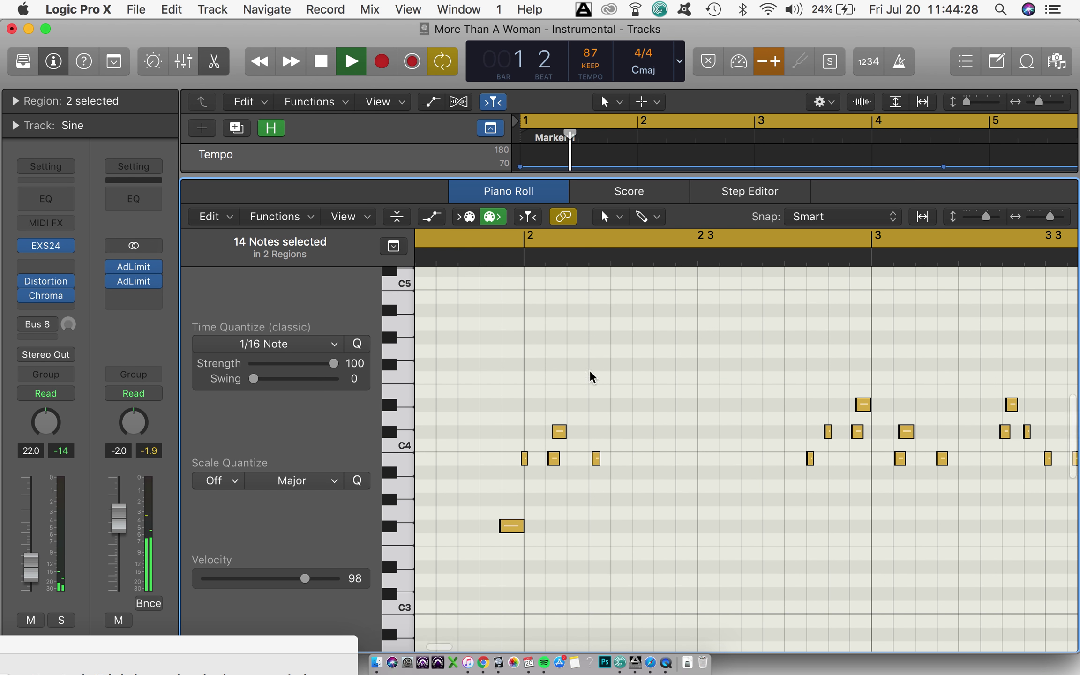
{"action": "key", "text": "c"}
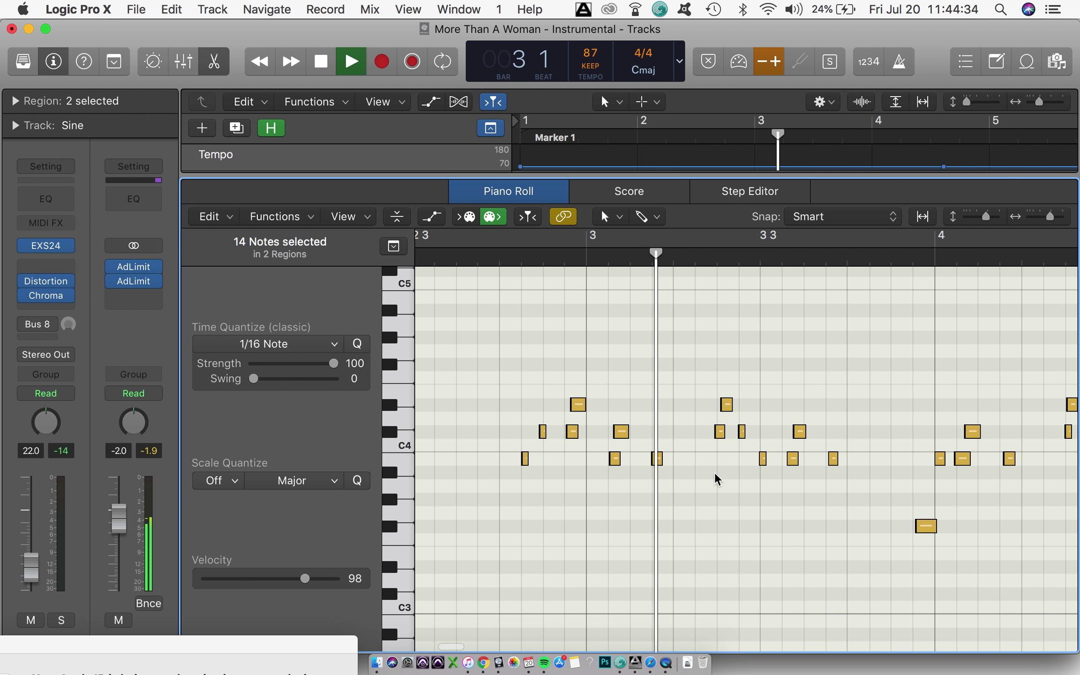
{"action": "key", "text": "space"}
Delete the middle group of notes around bar 3
{"action": "left_click_drag", "start_coordinate": [700, 355], "coordinate": [909, 477]}
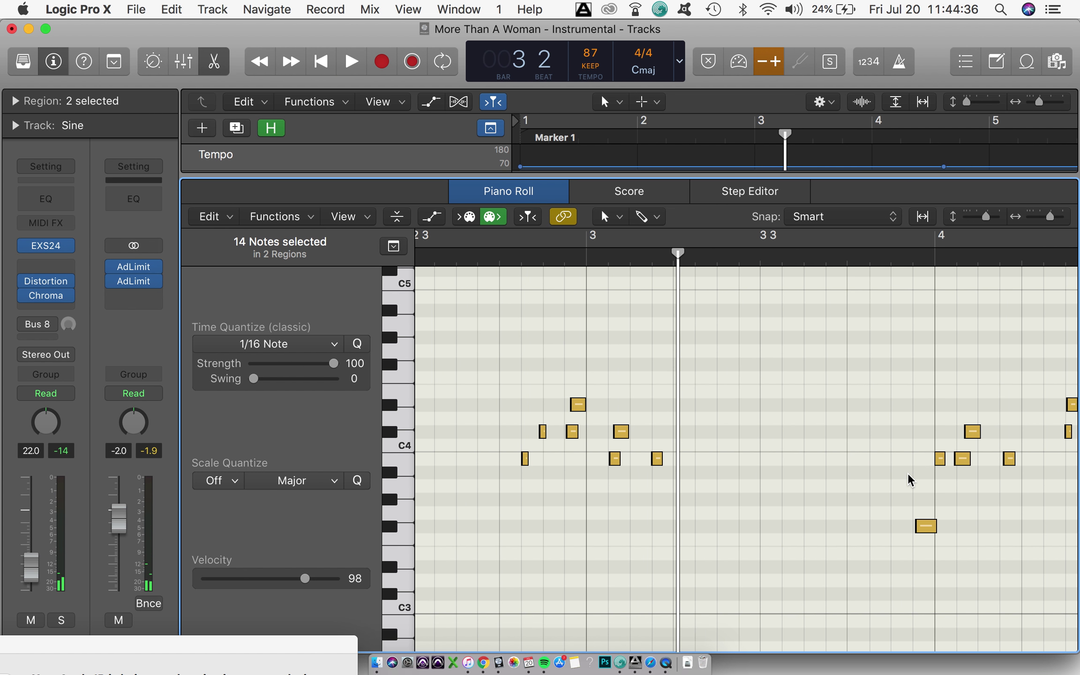
{"action": "key", "text": "space"}
{"action": "left_click_drag", "start_coordinate": [694, 371], "coordinate": [849, 525]}
{"action": "key", "text": "Delete"}
{"action": "scroll", "coordinate": [883, 539], "scroll_direction": "up", "scroll_amount": 5}
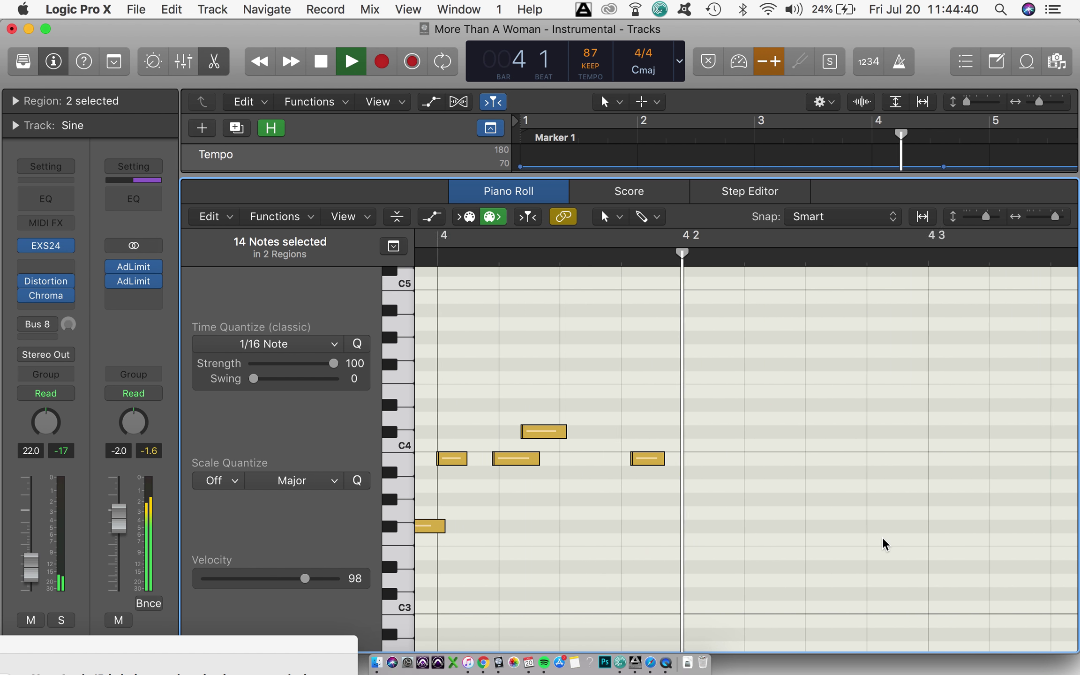
{"action": "scroll", "coordinate": [884, 538], "scroll_direction": "right", "scroll_amount": 10}
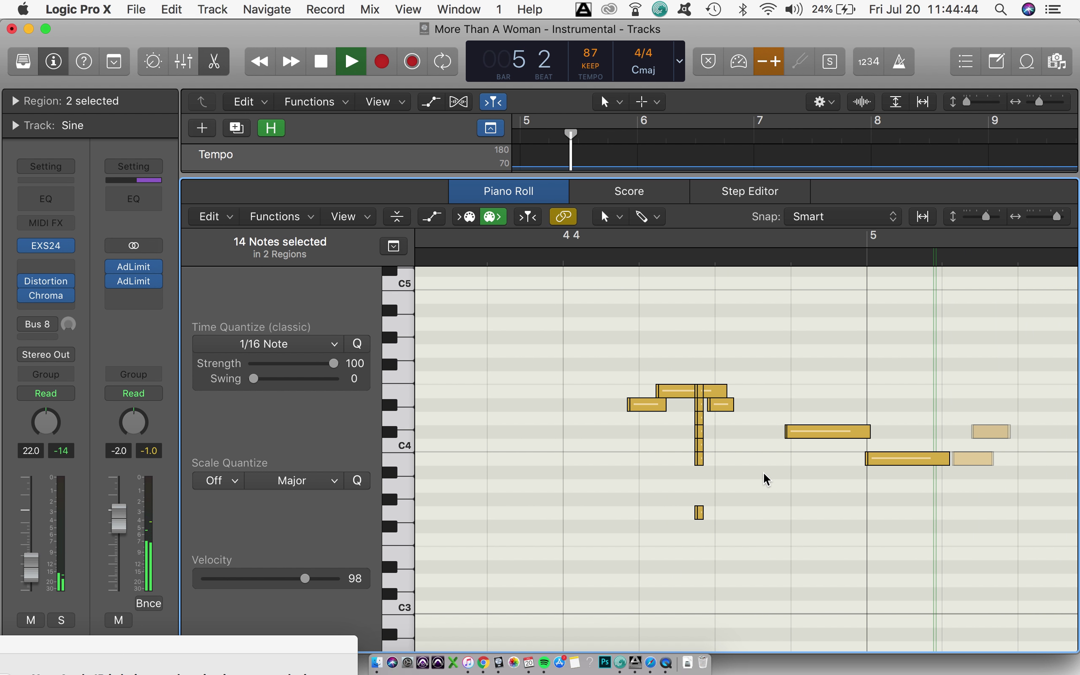
{"action": "key", "text": "space"}
Delete the stacked short notes just before bar 5
{"action": "left_click_drag", "start_coordinate": [753, 534], "coordinate": [648, 402]}
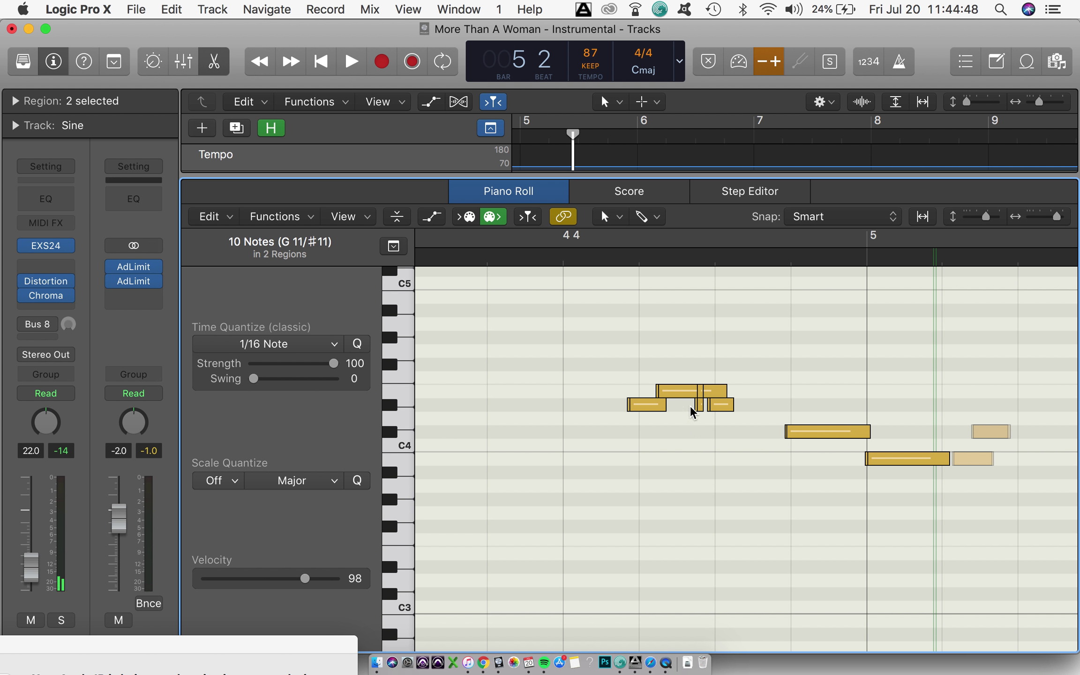
{"action": "left_click", "coordinate": [711, 407]}
{"action": "key", "text": "Delete"}
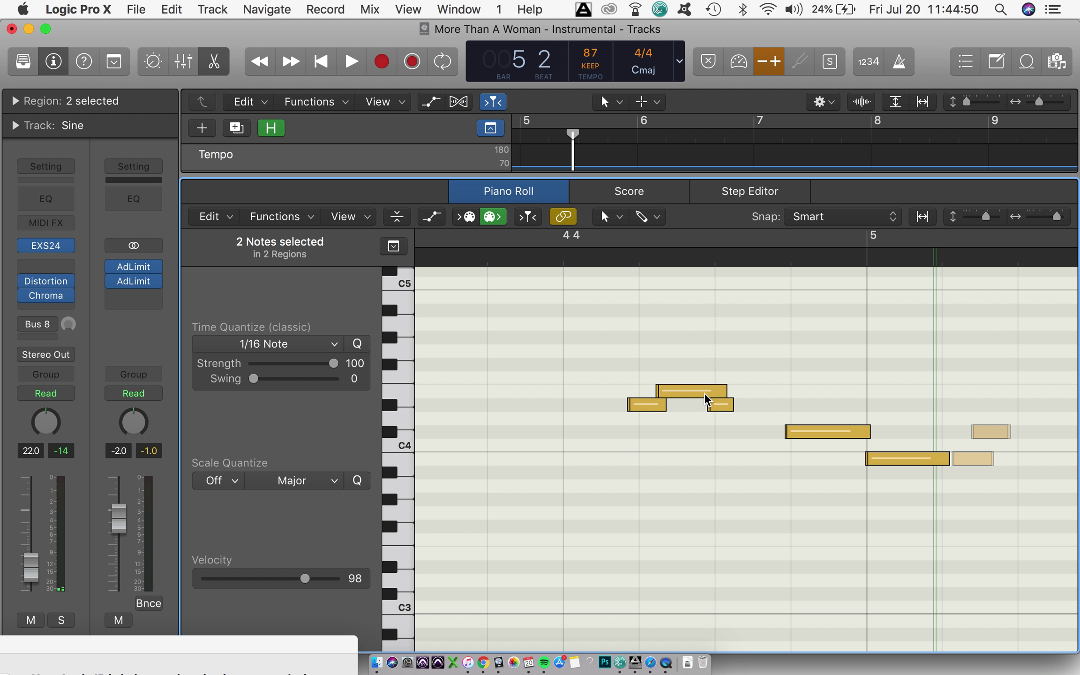
{"action": "left_click", "coordinate": [705, 398]}
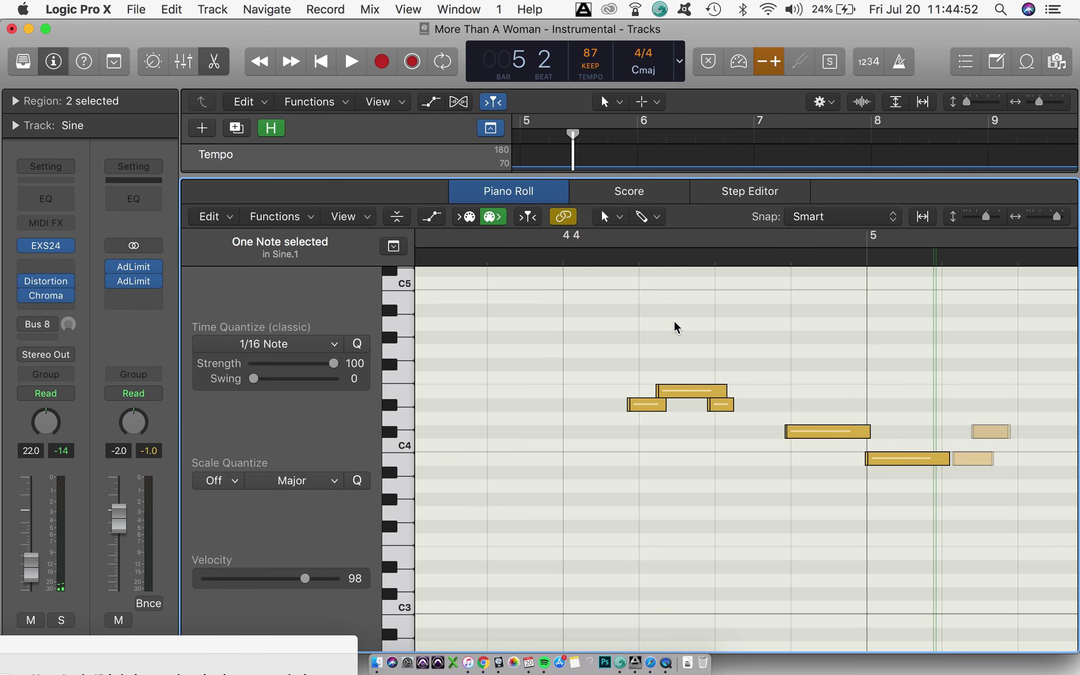
Close the Piano Roll and nudge both Sine.1 regions slightly later
{"action": "key", "text": "e"}
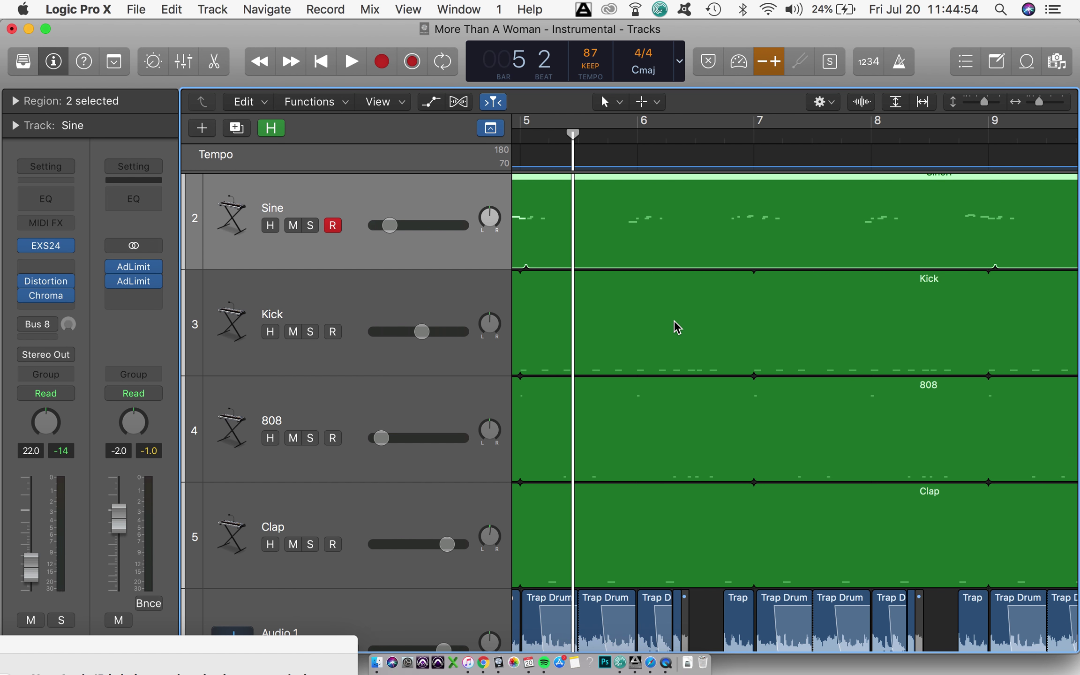
{"action": "scroll", "coordinate": [673, 320], "scroll_direction": "left", "scroll_amount": 10}
{"action": "scroll", "coordinate": [673, 320], "scroll_direction": "up", "scroll_amount": 3}
{"action": "left_click_drag", "start_coordinate": [517, 254], "coordinate": [578, 318]}
{"action": "key", "text": "alt+Right"}
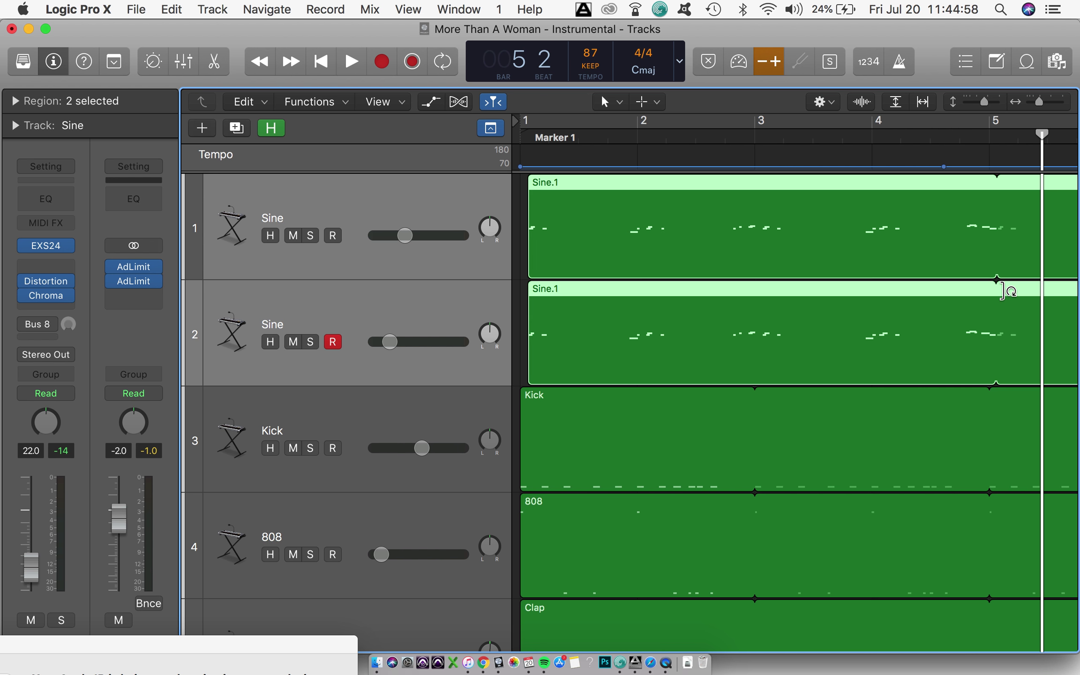
Play from bar 1 and add a new Sine track below track 2 with Cmd+D
{"action": "key", "text": "Return"}
{"action": "key", "text": "space"}
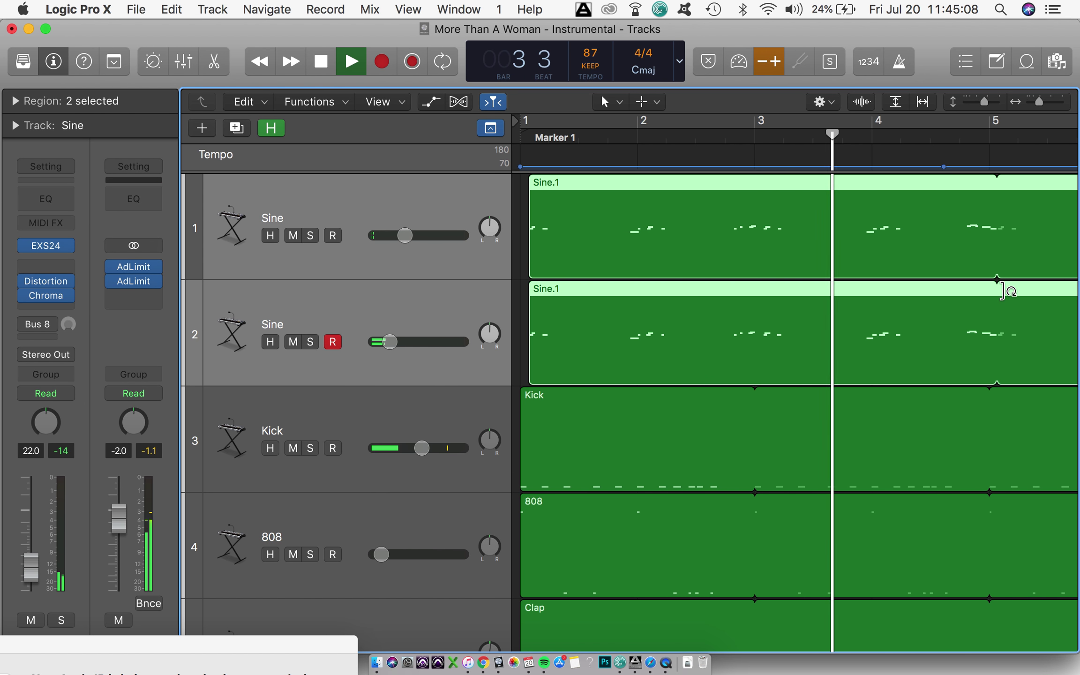
{"action": "left_click", "coordinate": [358, 318]}
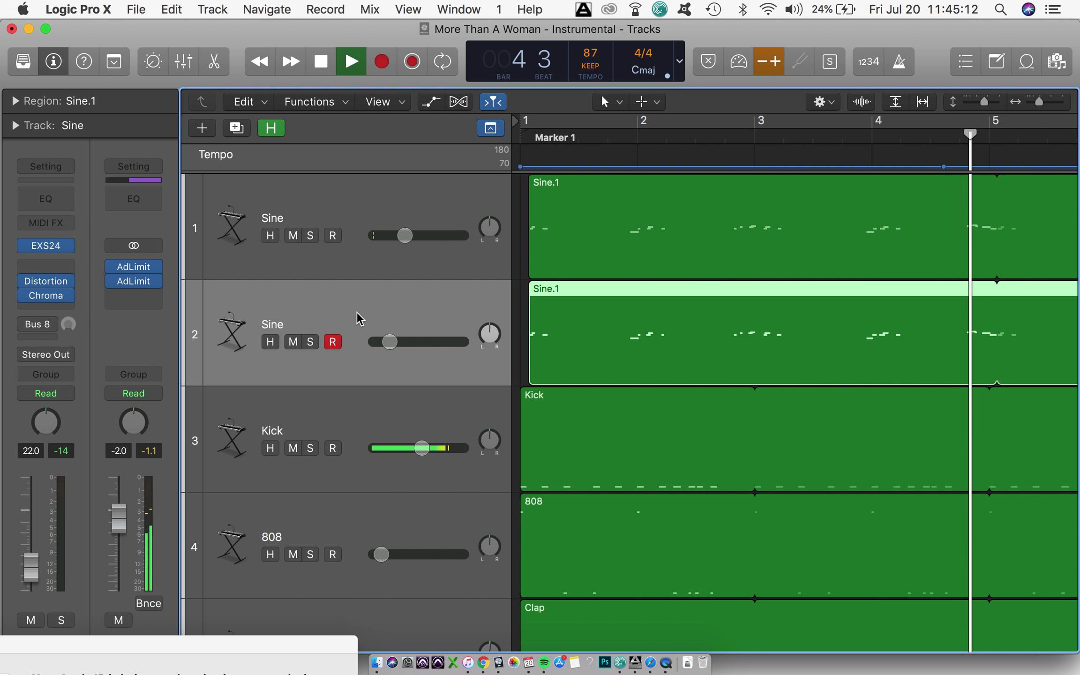
{"action": "key", "text": "super+d"}
Toggle looping on the second Sine.1 region
{"action": "left_click", "coordinate": [592, 382]}
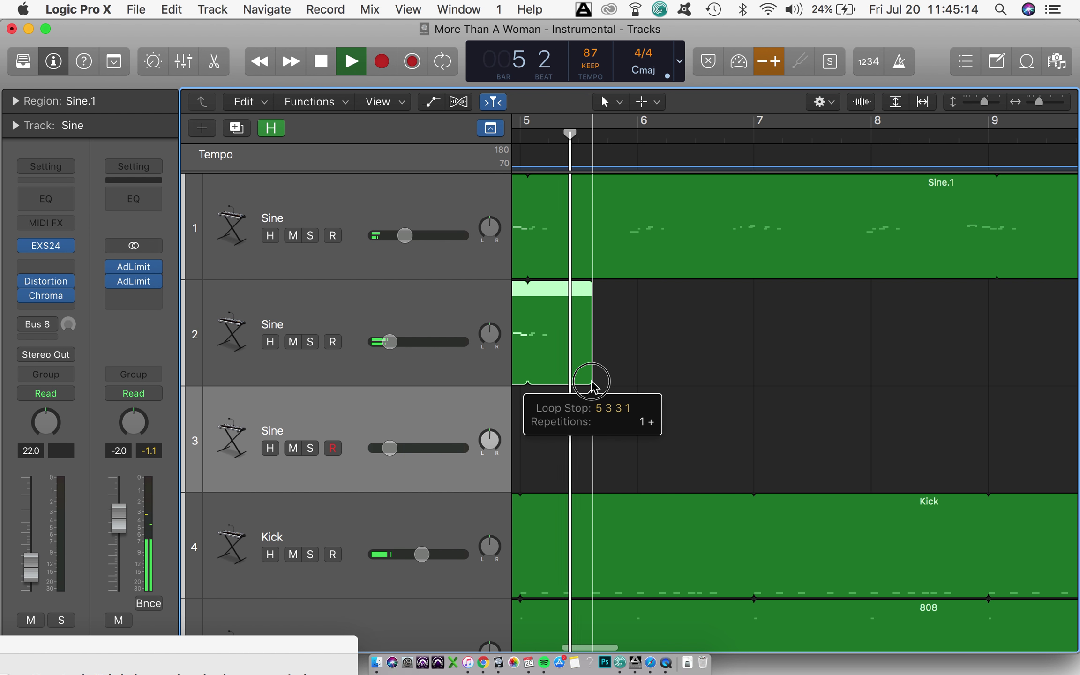
{"action": "key", "text": "l"}
{"action": "key", "text": "l"}
{"action": "scroll", "coordinate": [594, 381], "scroll_direction": "left", "scroll_amount": 10}
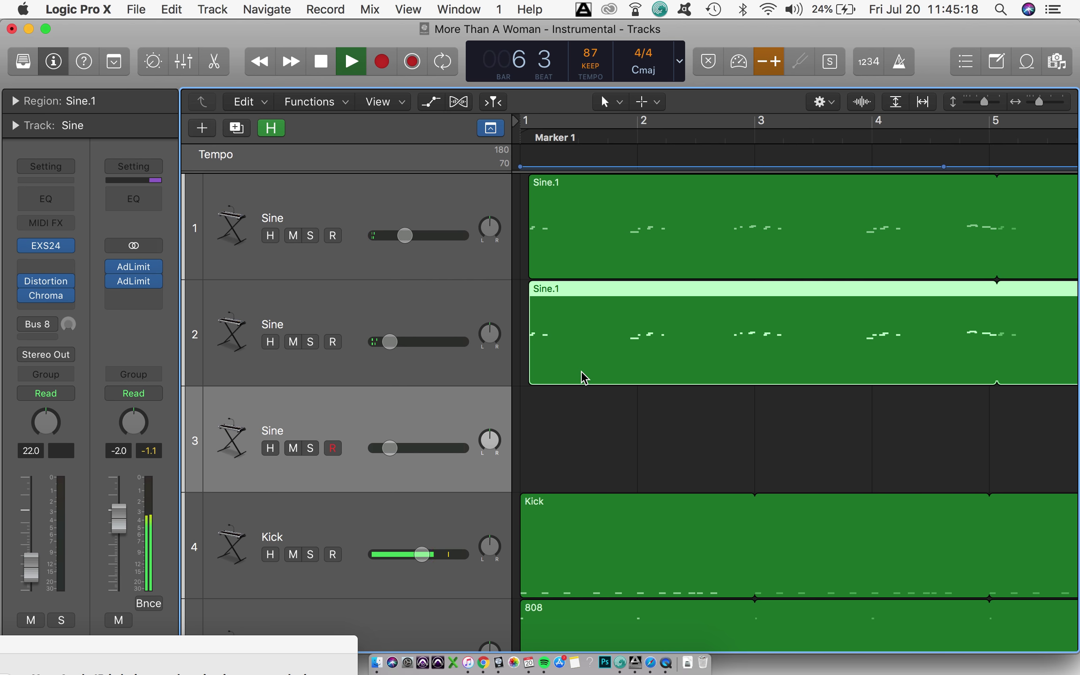
Select both Sine.1 melody regions on tracks 1–2 and jump the playhead to bar 1
{"action": "left_click", "coordinate": [580, 250]}
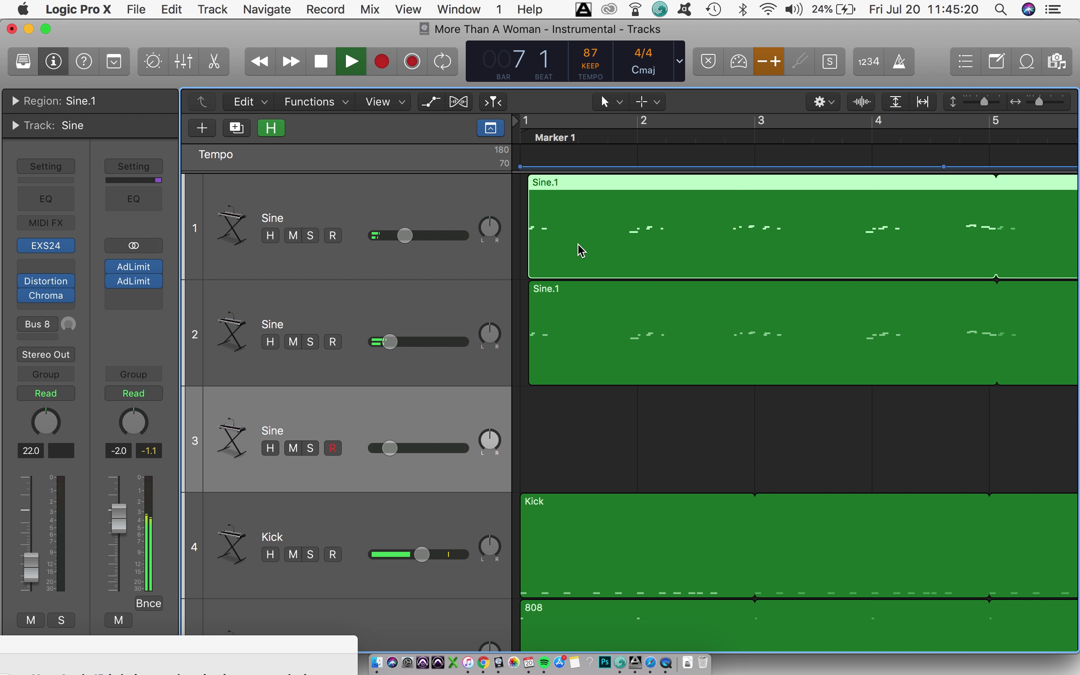
{"action": "key", "text": "Return"}
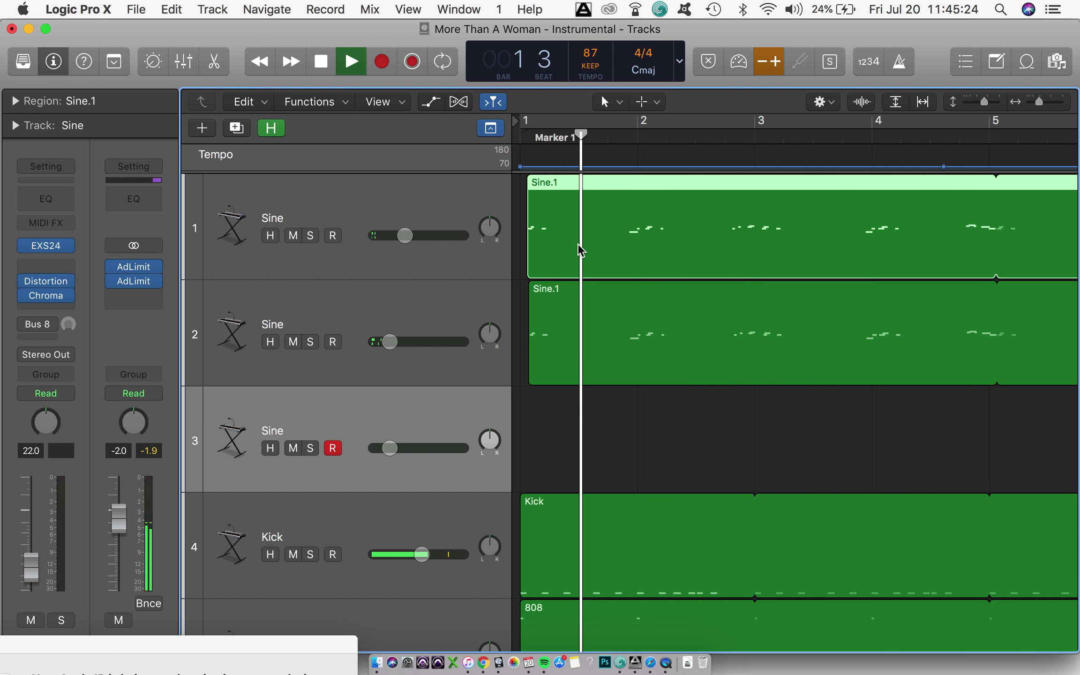
{"action": "left_click", "coordinate": [591, 446]}
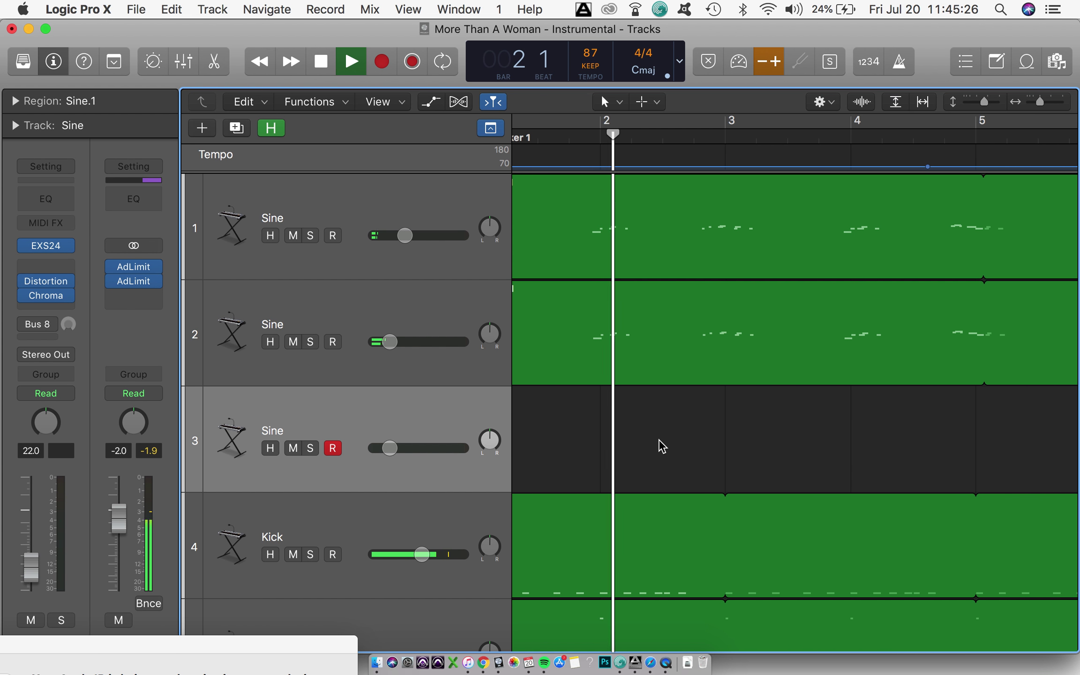
{"action": "left_click_drag", "start_coordinate": [601, 445], "coordinate": [621, 255]}
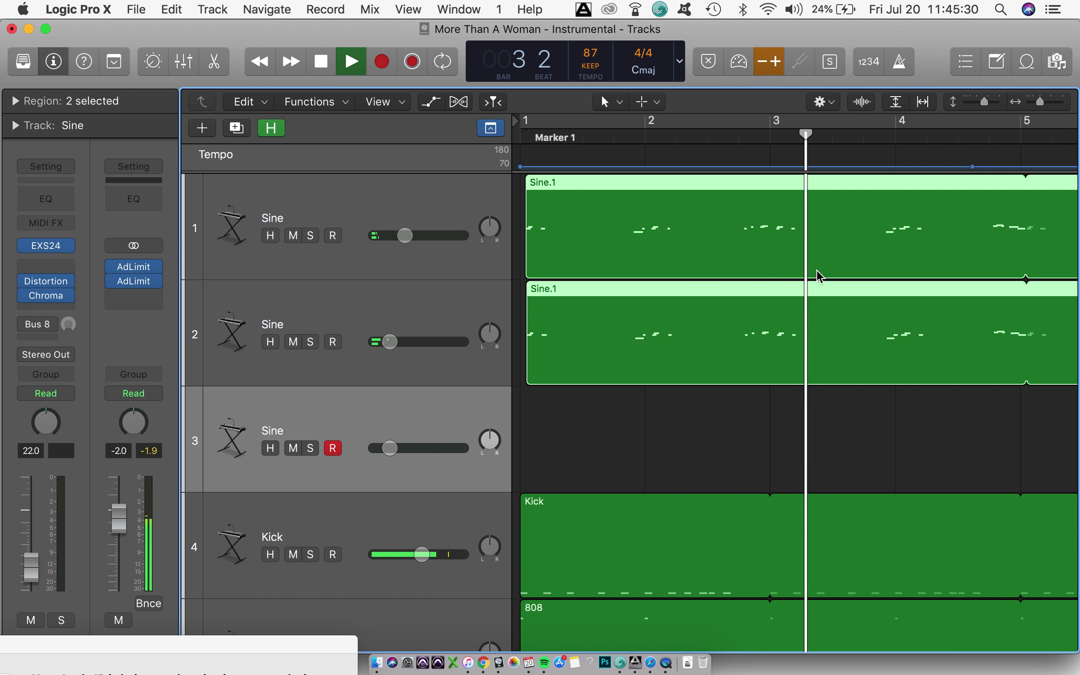
{"action": "key", "text": "Return"}
{"action": "key", "text": "Return"}
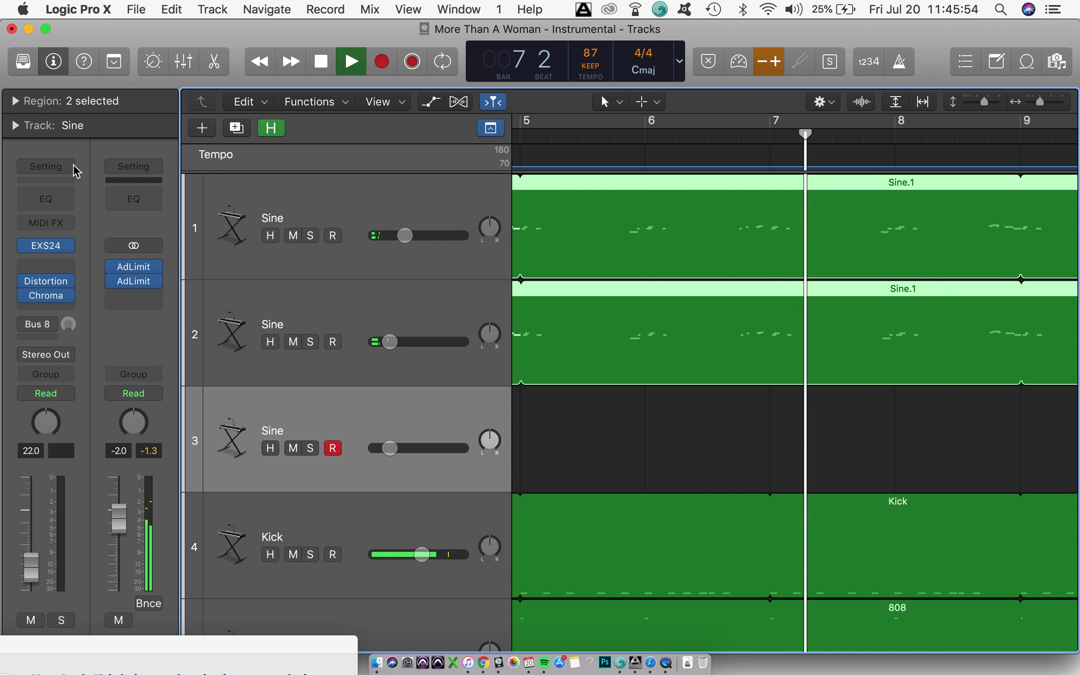
Load Studio Horns > 7-Piece Section > Sugar Hill onto track 3 from the Library
{"action": "left_click", "coordinate": [24, 62]}
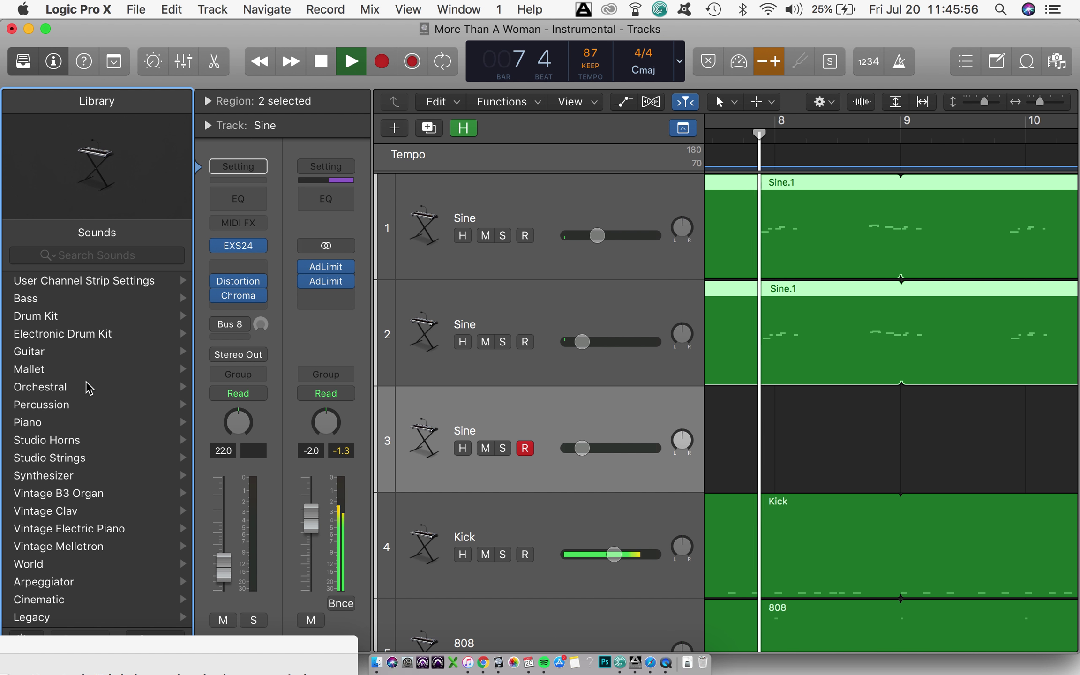
{"action": "left_click", "coordinate": [74, 445]}
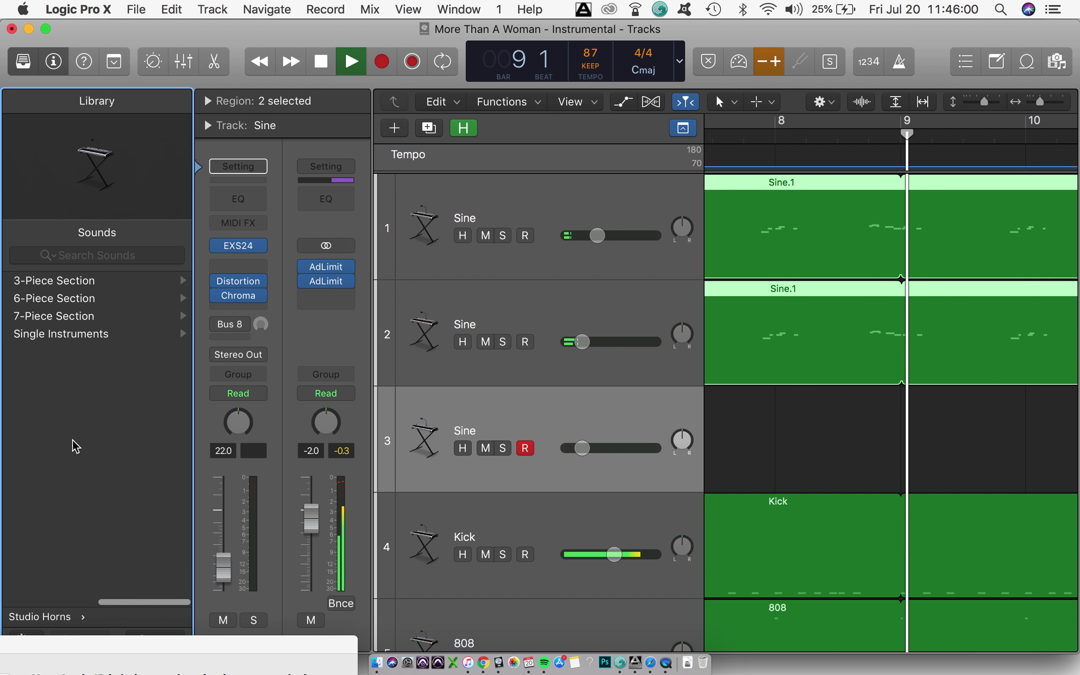
{"action": "left_click", "coordinate": [79, 316]}
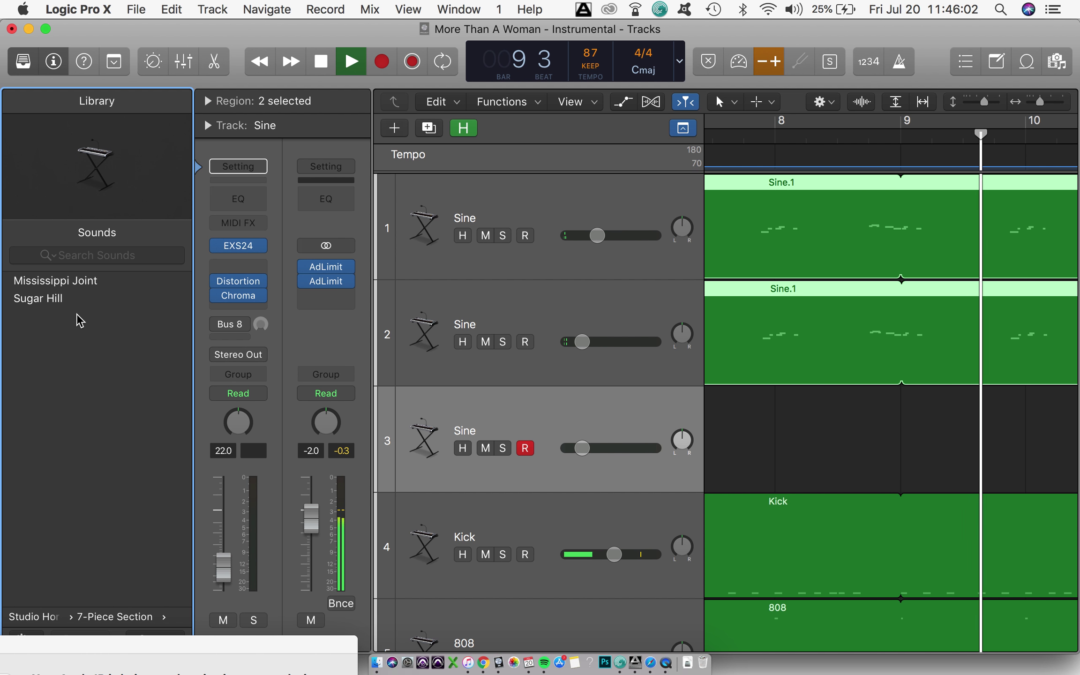
{"action": "left_click", "coordinate": [63, 298]}
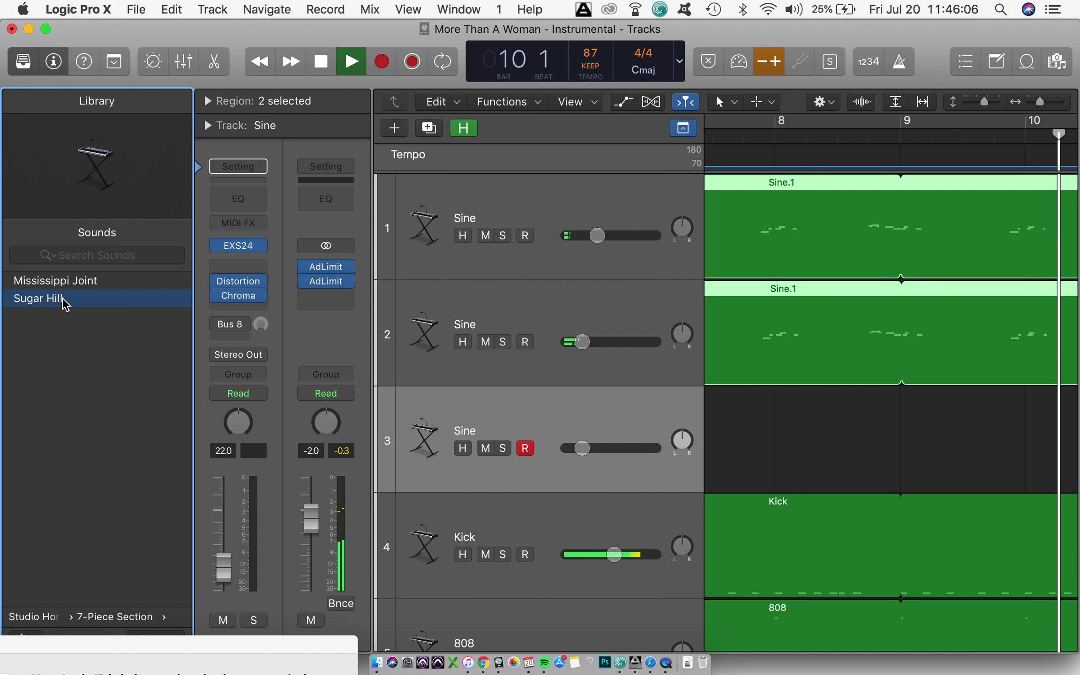
Test the horns with Musical Typing notes, raise the track's fader, then close the keyboard
{"action": "key", "text": "super+k"}
{"action": "key", "text": "h"}
{"action": "key", "text": "y"}
{"action": "key", "text": "y"}
{"action": "key", "text": "g"}
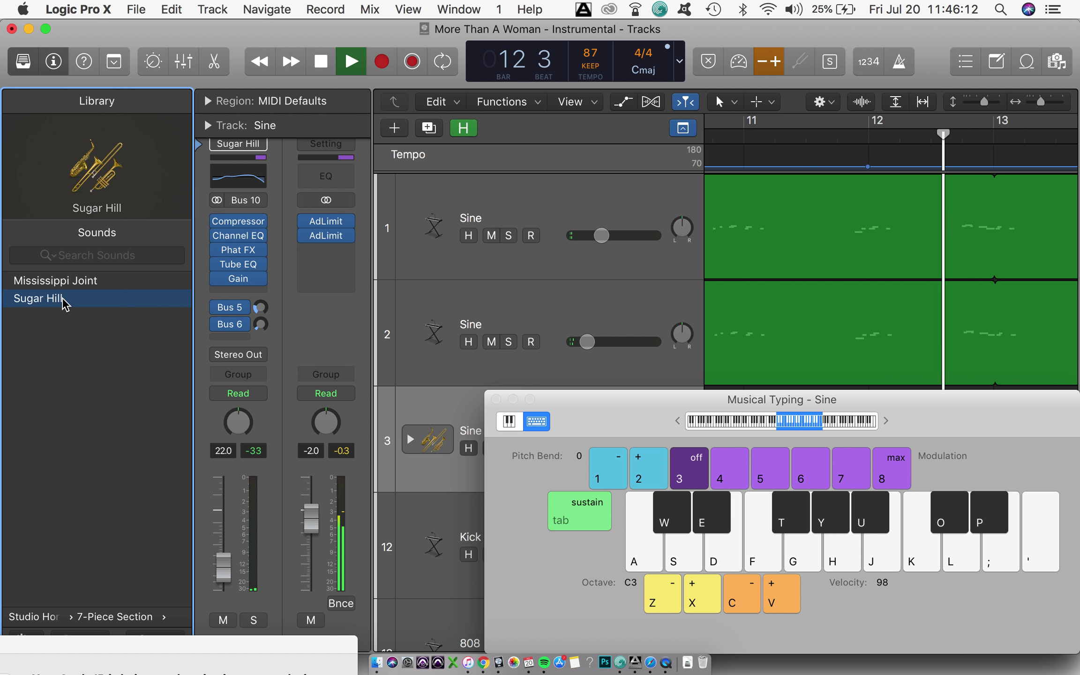
{"action": "left_click_drag", "start_coordinate": [228, 561], "coordinate": [296, 537]}
{"action": "key", "text": "g"}
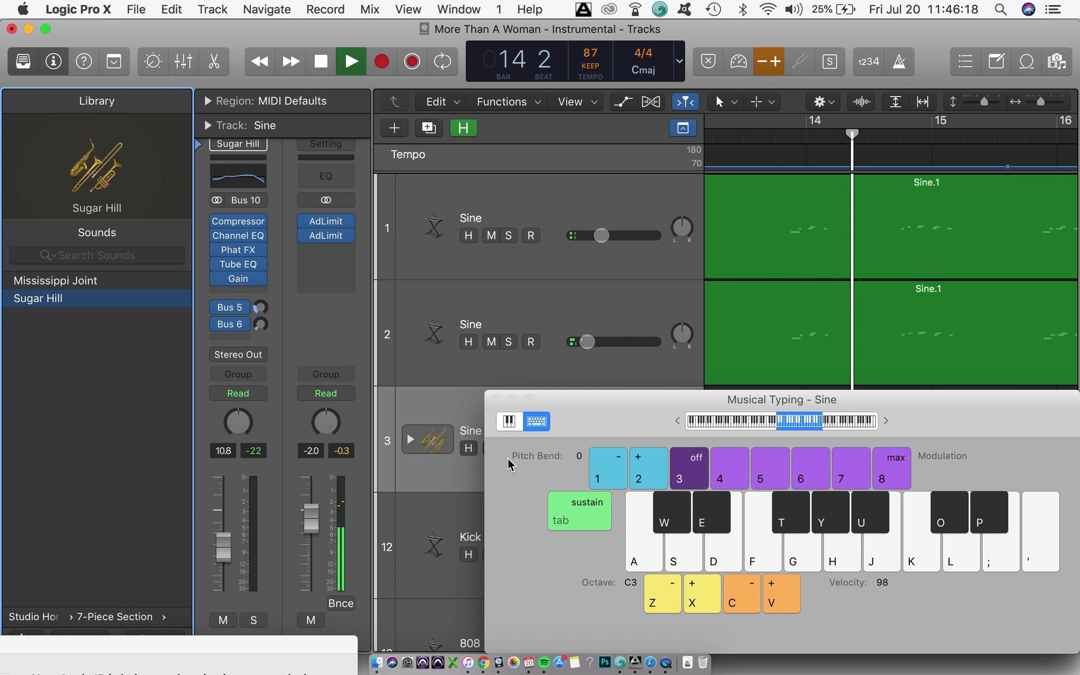
{"action": "left_click", "coordinate": [496, 400]}
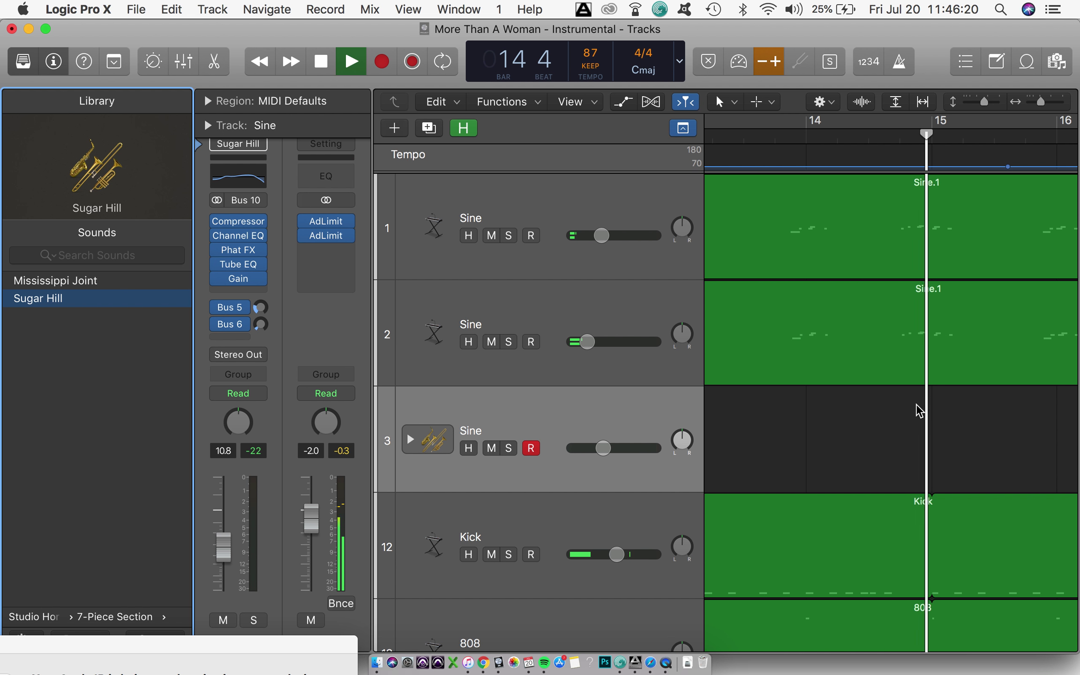
{"action": "key", "text": "z"}
{"action": "key", "text": "space"}
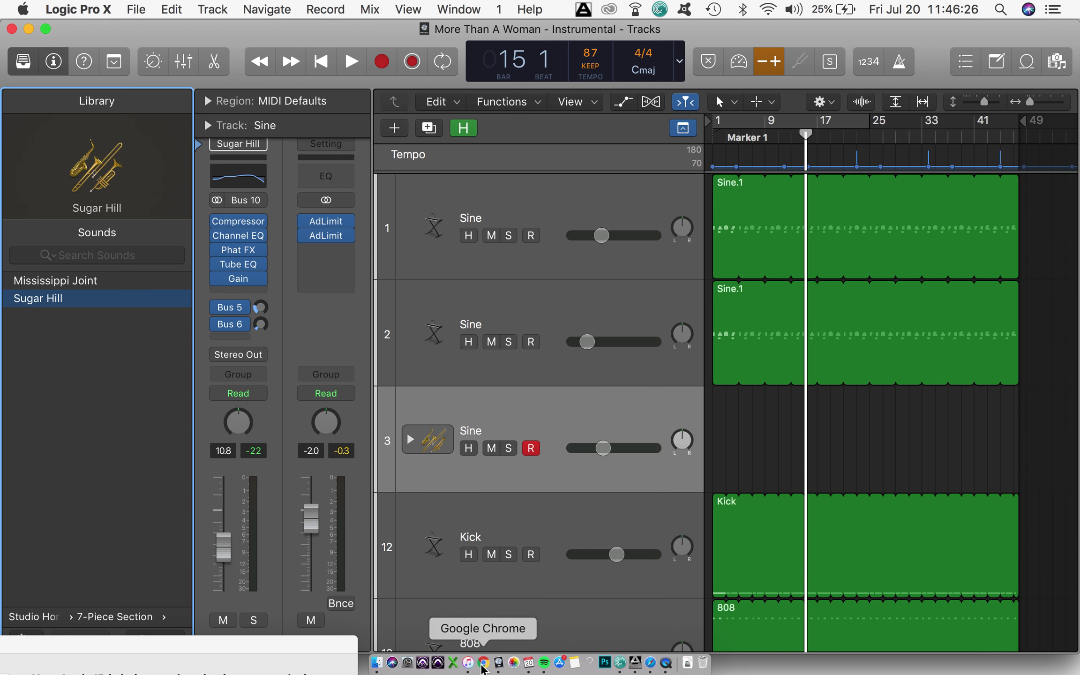
Send 'lol oh shoot that sucks.' in the Facebook chat, close it, and return to Logic
{"action": "left_click", "coordinate": [481, 667]}
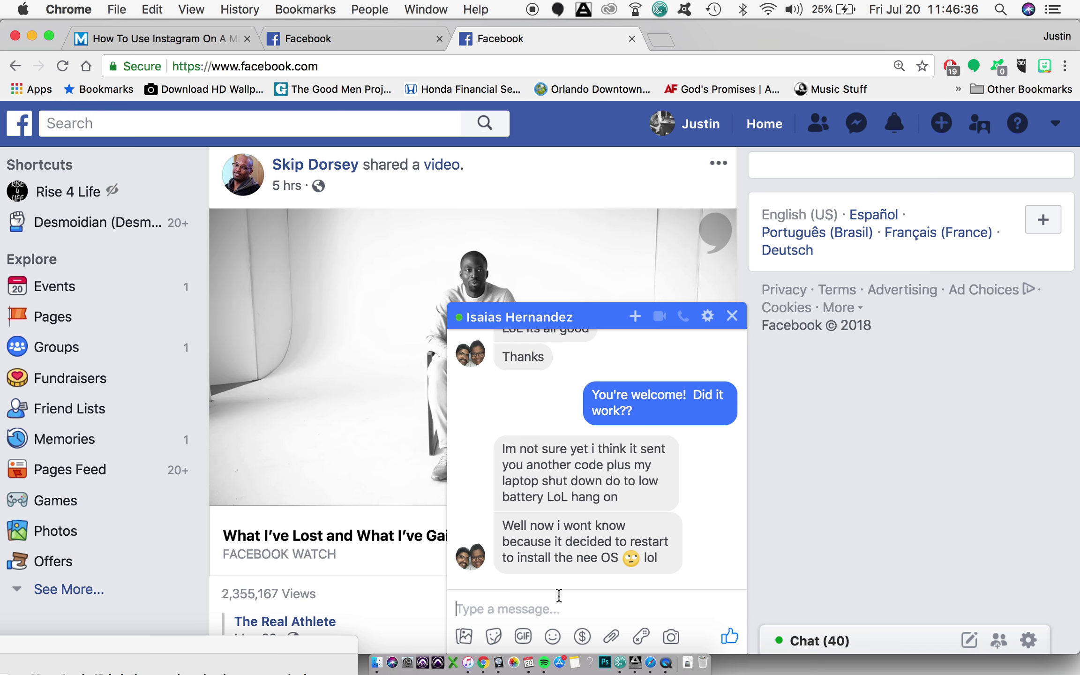
{"action": "type", "text": "lol oh shoot"}
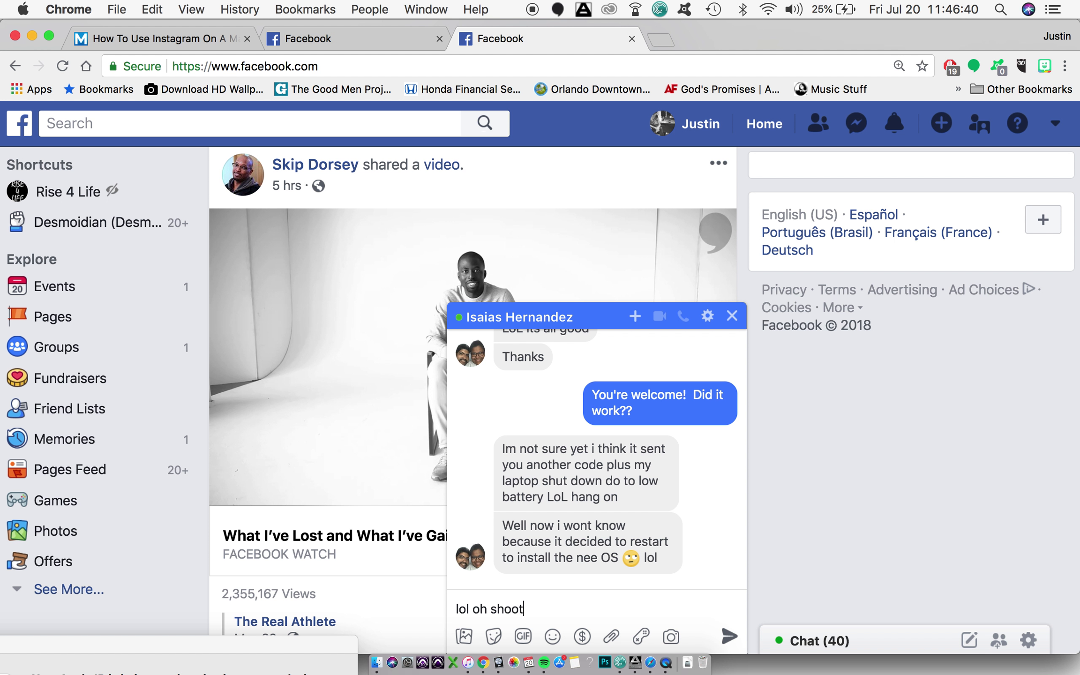
{"action": "type", "text": " that "}
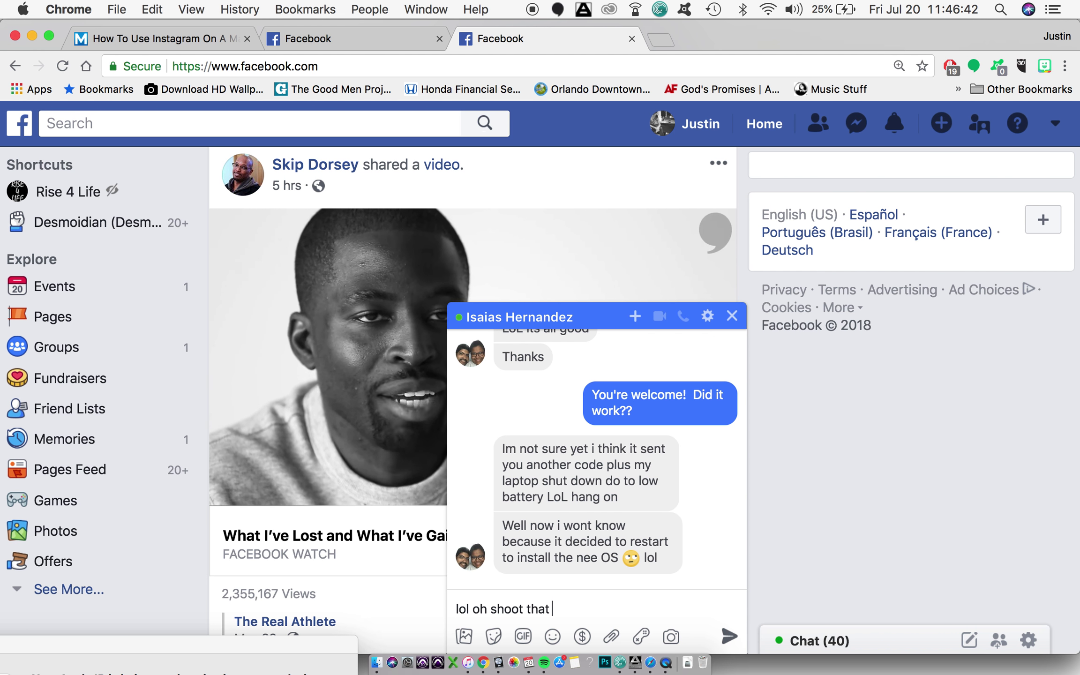
{"action": "type", "text": "sucks."}
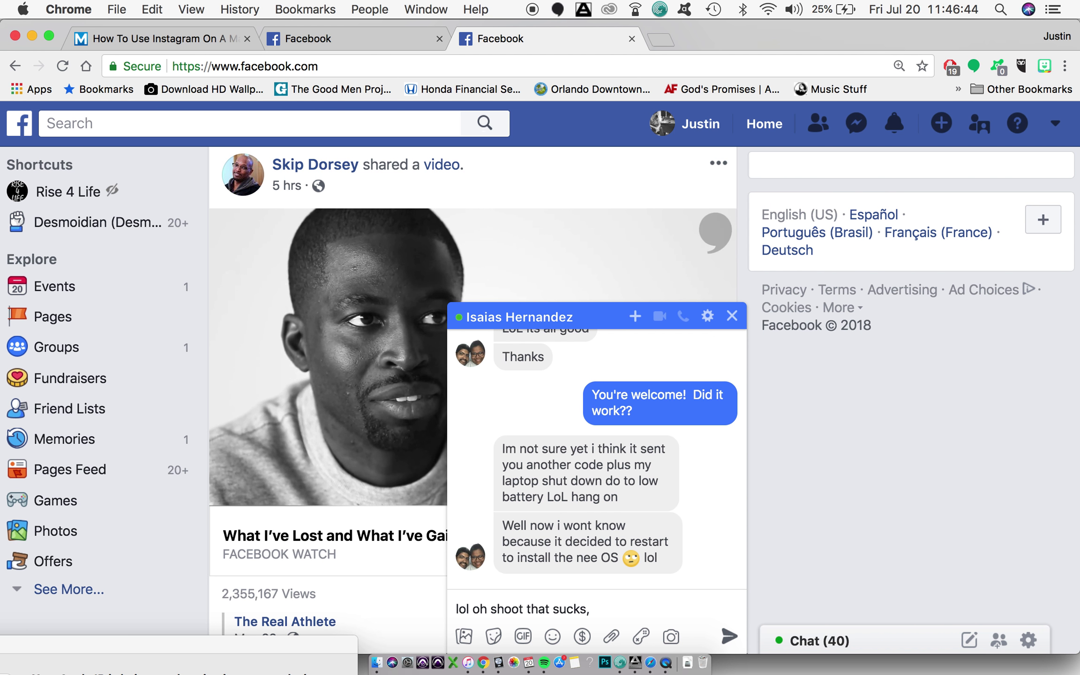
{"action": "key", "text": "Return"}
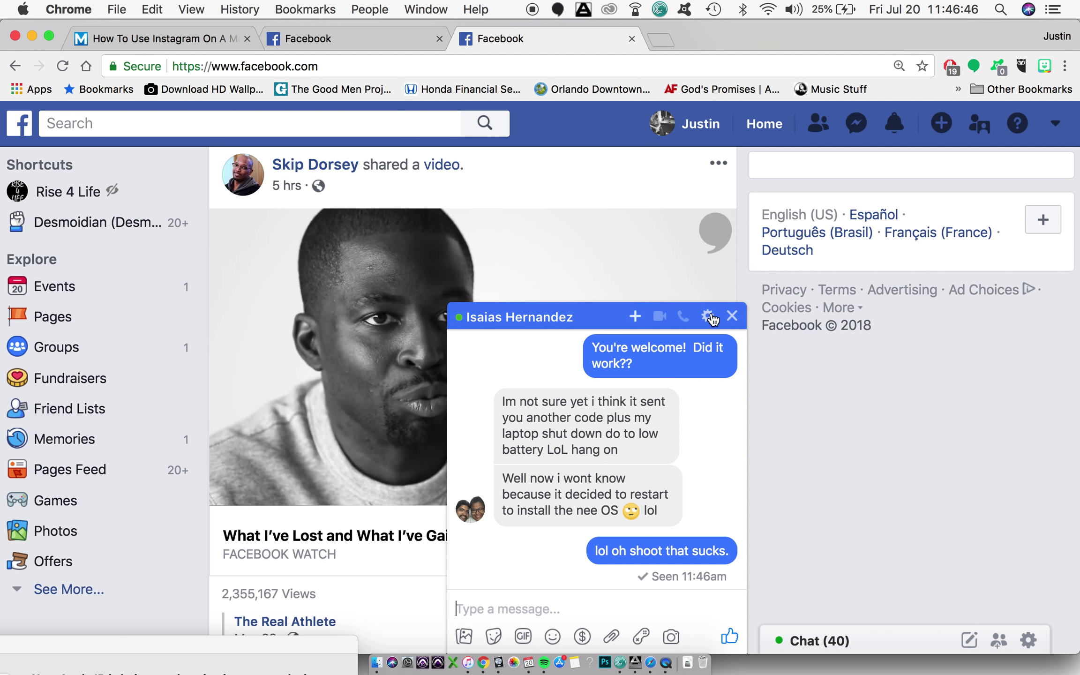
{"action": "left_click", "coordinate": [734, 319]}
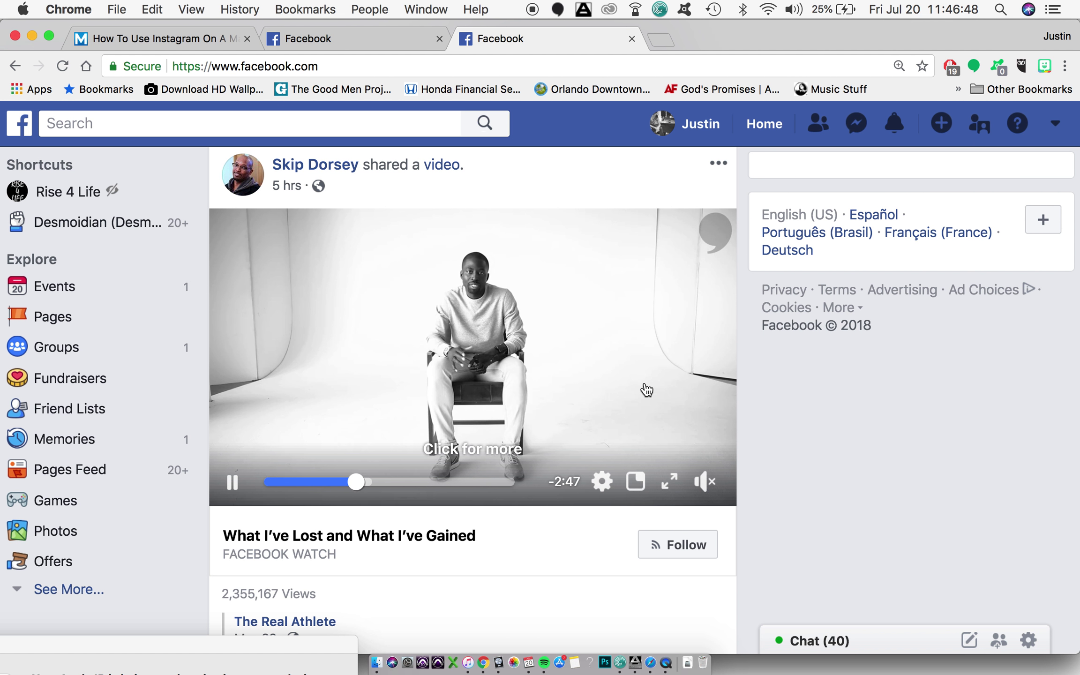
{"action": "key", "text": "super+Tab"}
Start a new project via File > New, closing the current horn project
{"action": "left_click", "coordinate": [762, 430]}
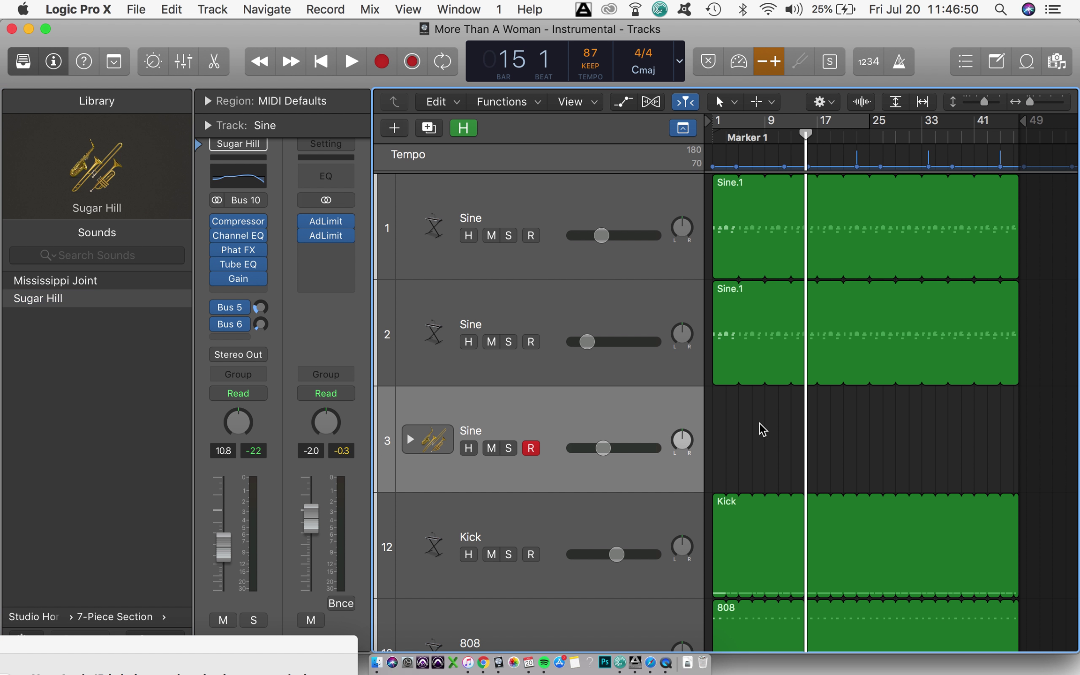
{"action": "key", "text": "Return"}
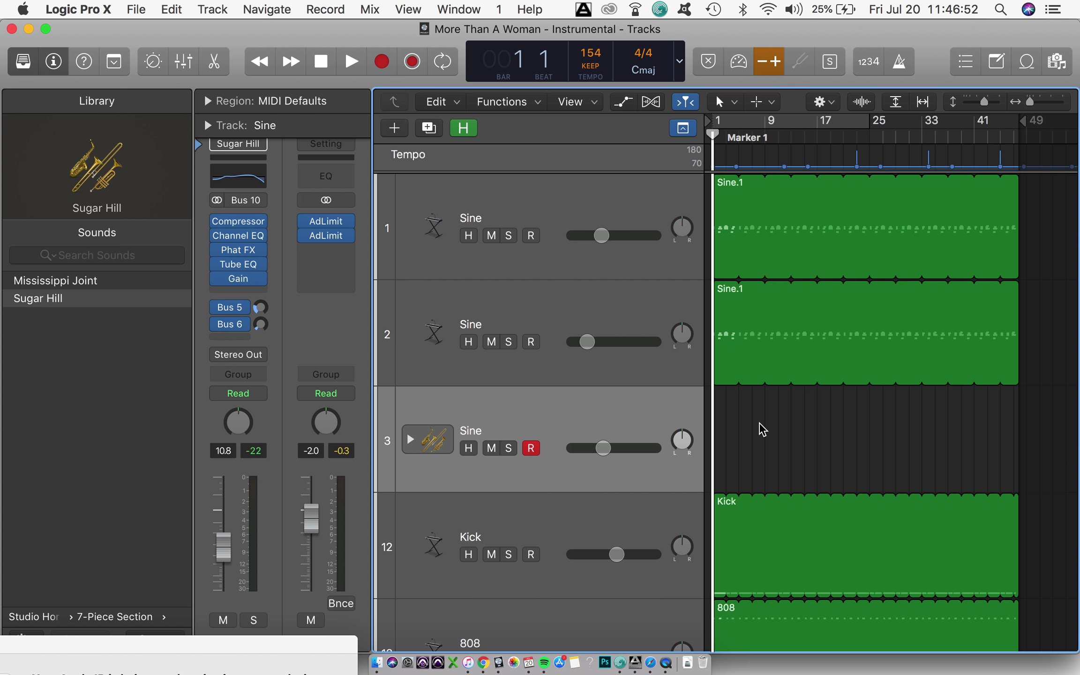
{"action": "left_click", "coordinate": [133, 11]}
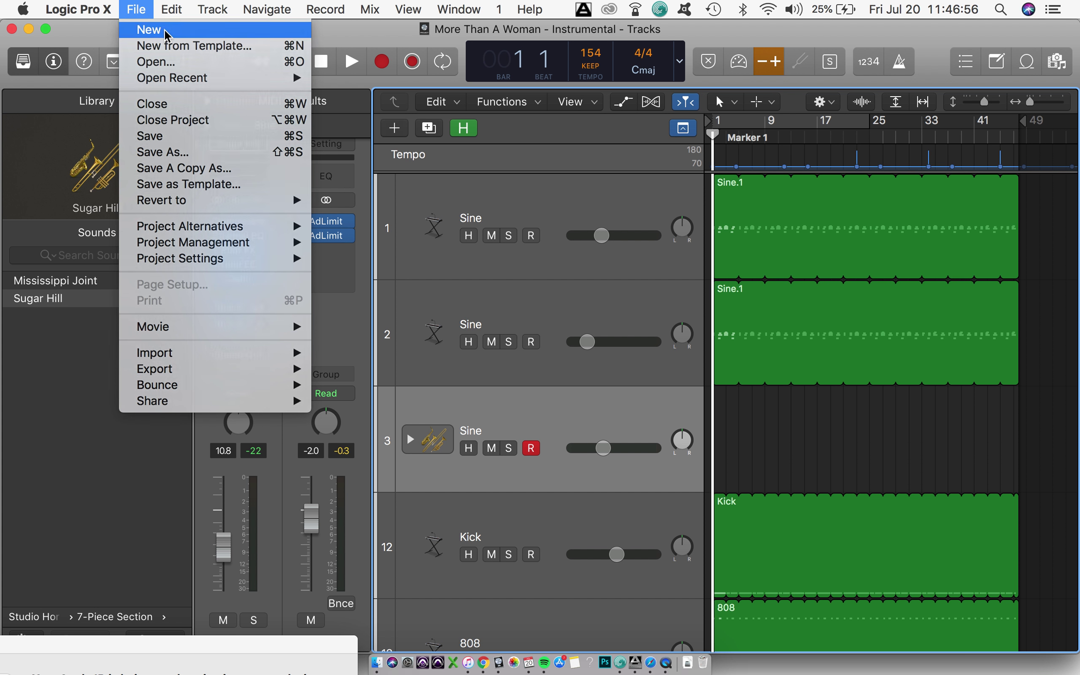
{"action": "left_click", "coordinate": [167, 35]}
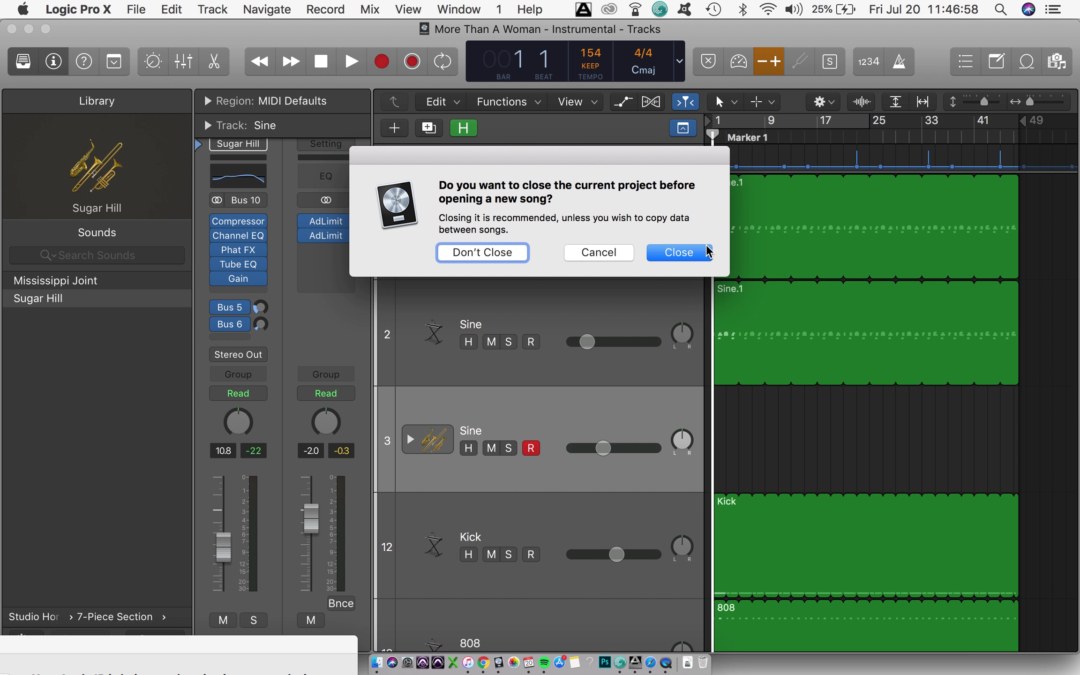
{"action": "left_click", "coordinate": [684, 256]}
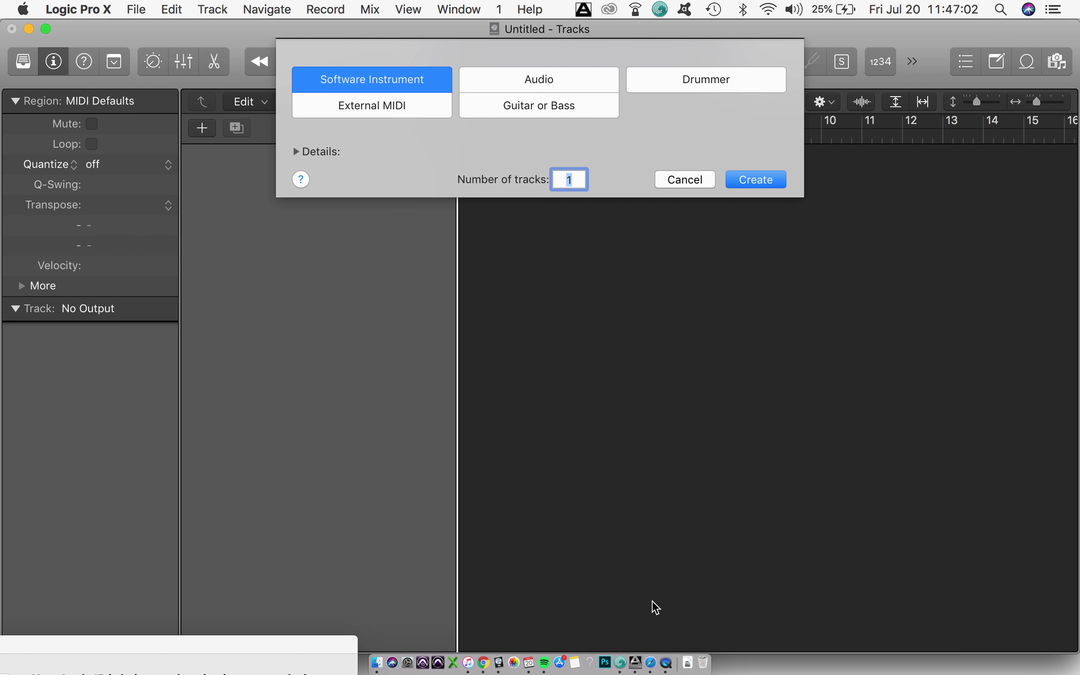
Create the project with one Software Instrument track, then open QuickTime's Dock menu
{"action": "left_click", "coordinate": [754, 179]}
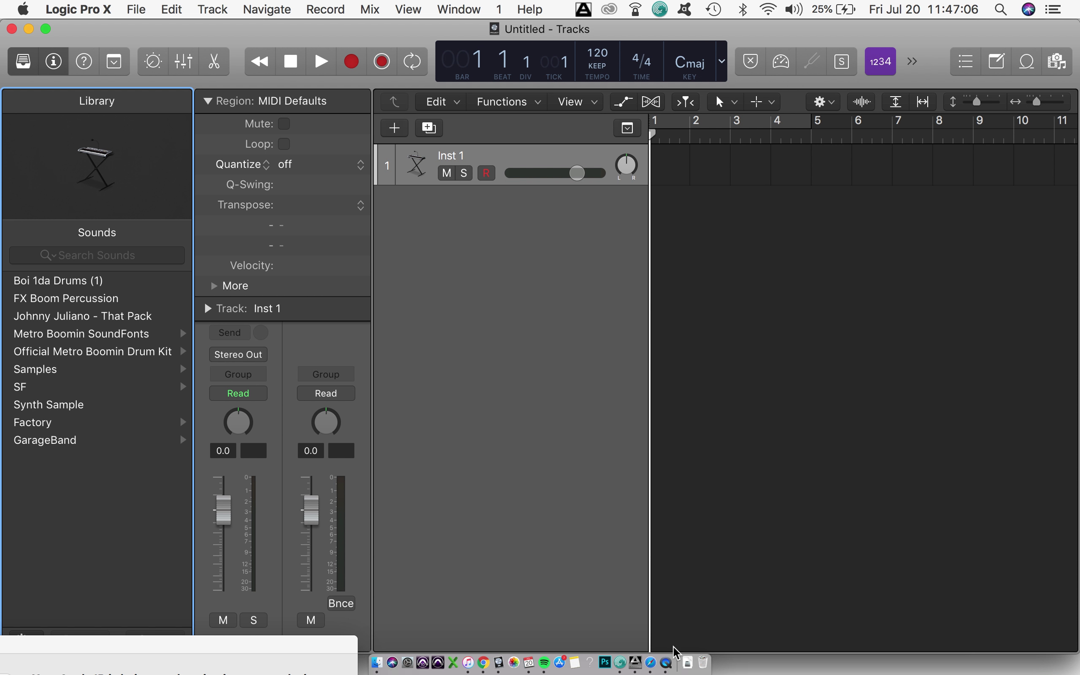
{"action": "left_click", "coordinate": [667, 662]}
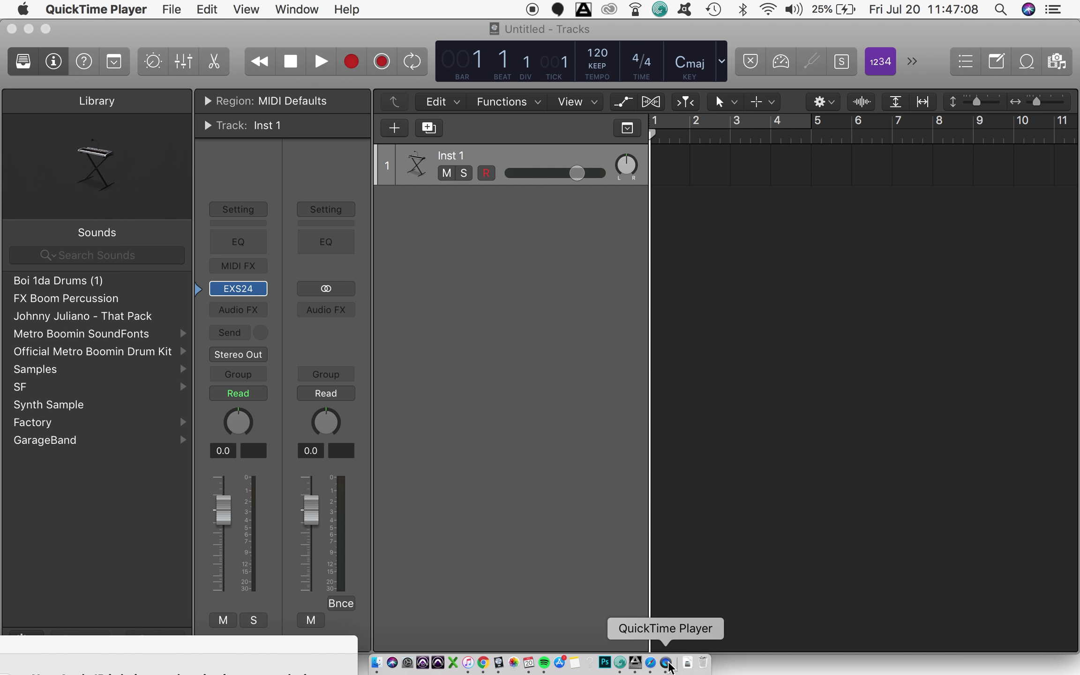
{"action": "right_click", "coordinate": [669, 664]}
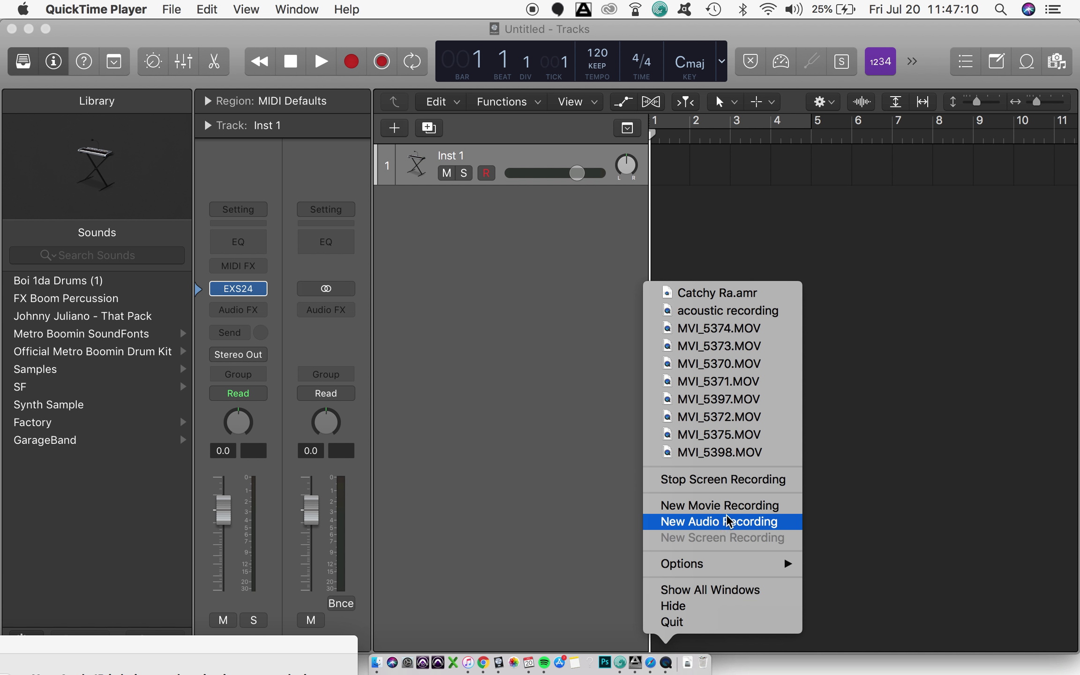